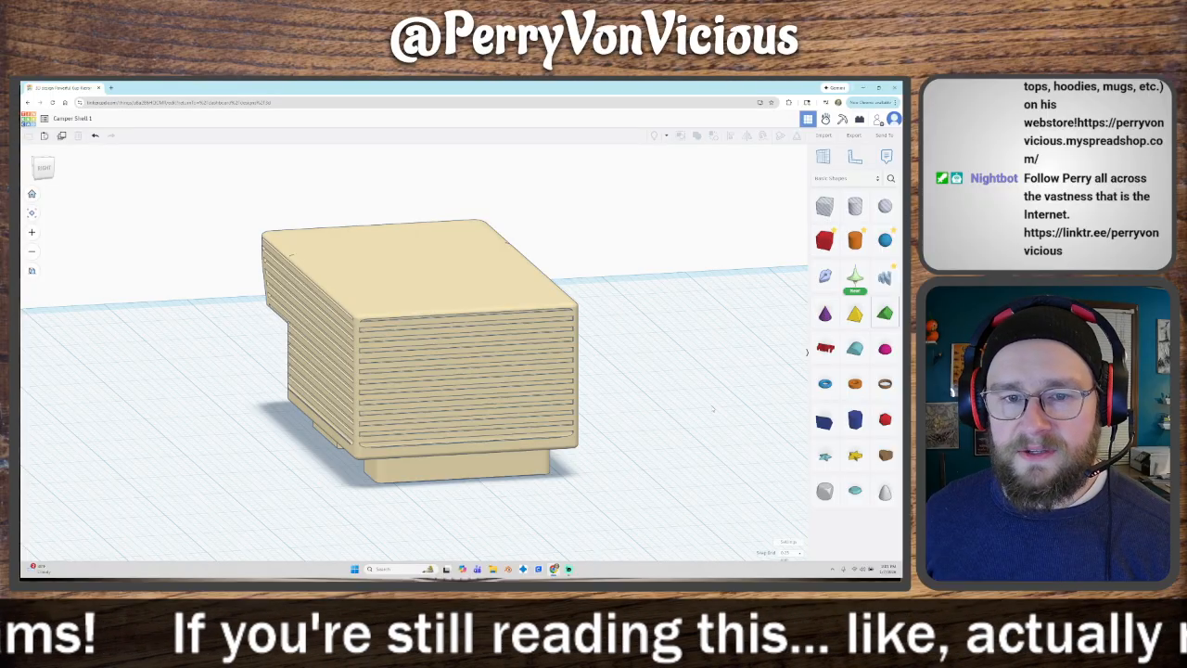
# Step: Add a red box, round its edges, and place it scaled down on the camper shell's roof
pyautogui.moveTo(826, 243); pyautogui.dragTo(696, 454)
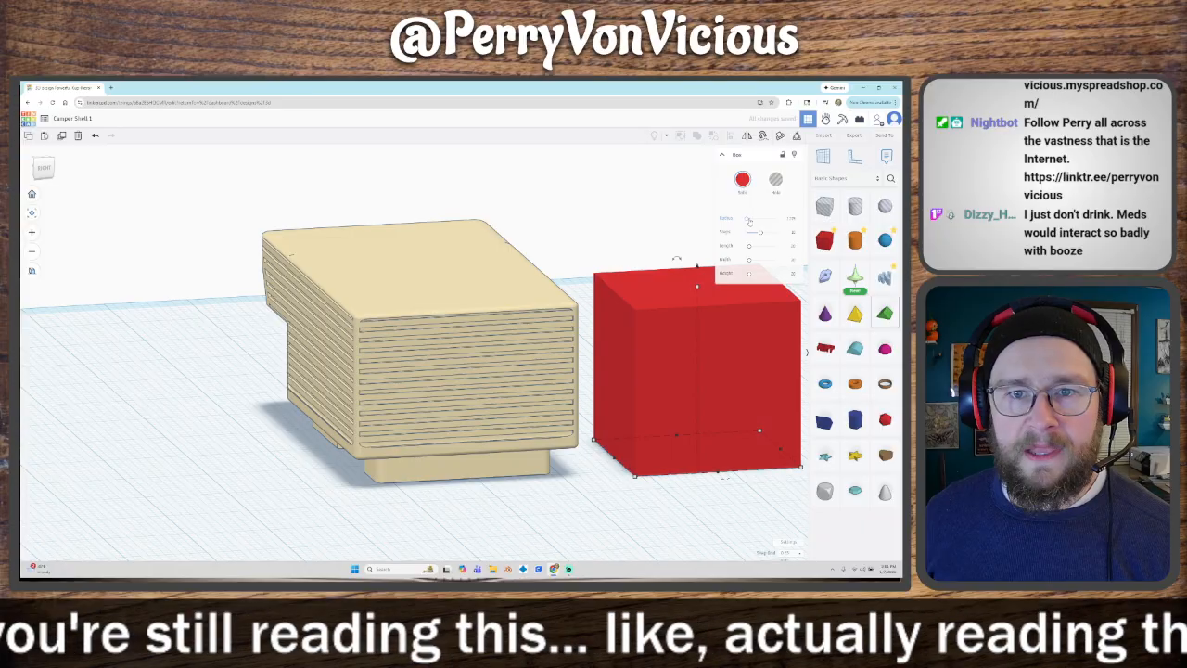
pyautogui.moveTo(749, 221); pyautogui.dragTo(751, 220)
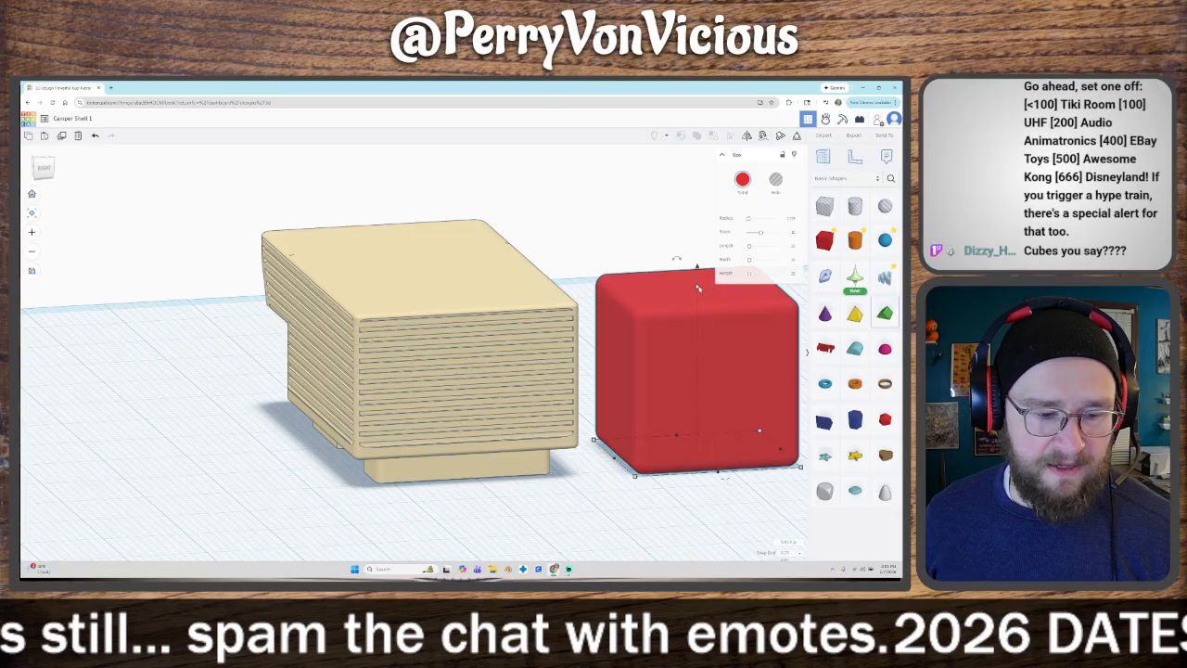
pyautogui.keyDown('shift'); pyautogui.moveTo(698, 289); pyautogui.dragTo(420, 261); pyautogui.keyUp('shift')
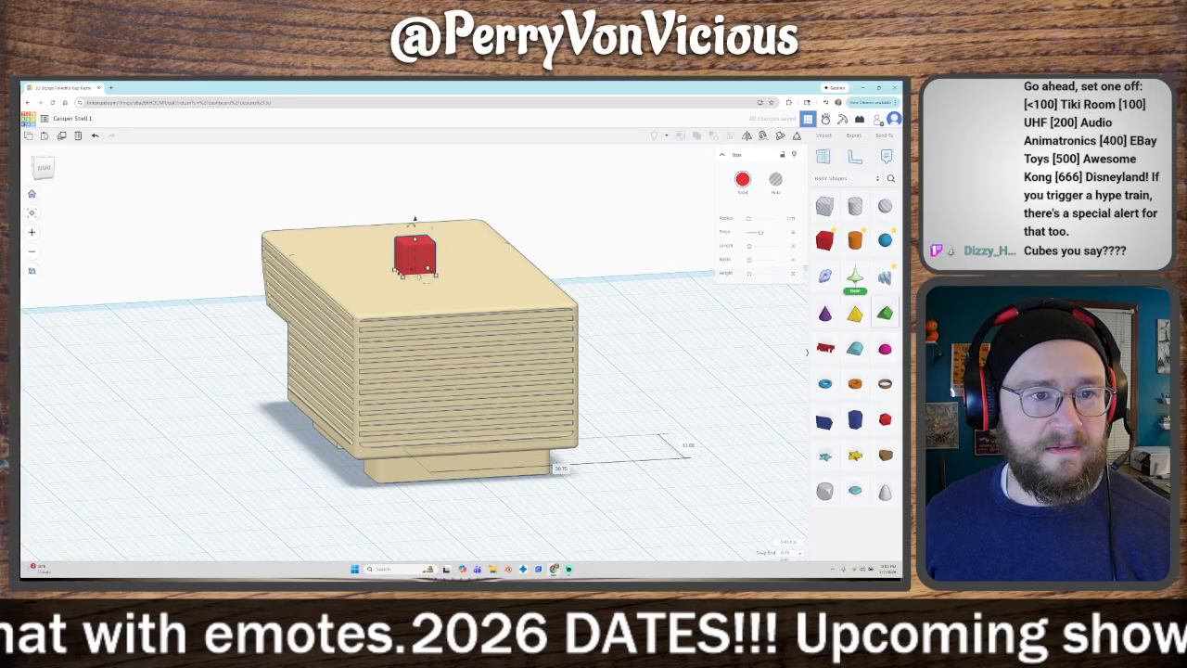
# Step: Center the small red box across the width of the camper shell's roof
pyautogui.click(42, 168)
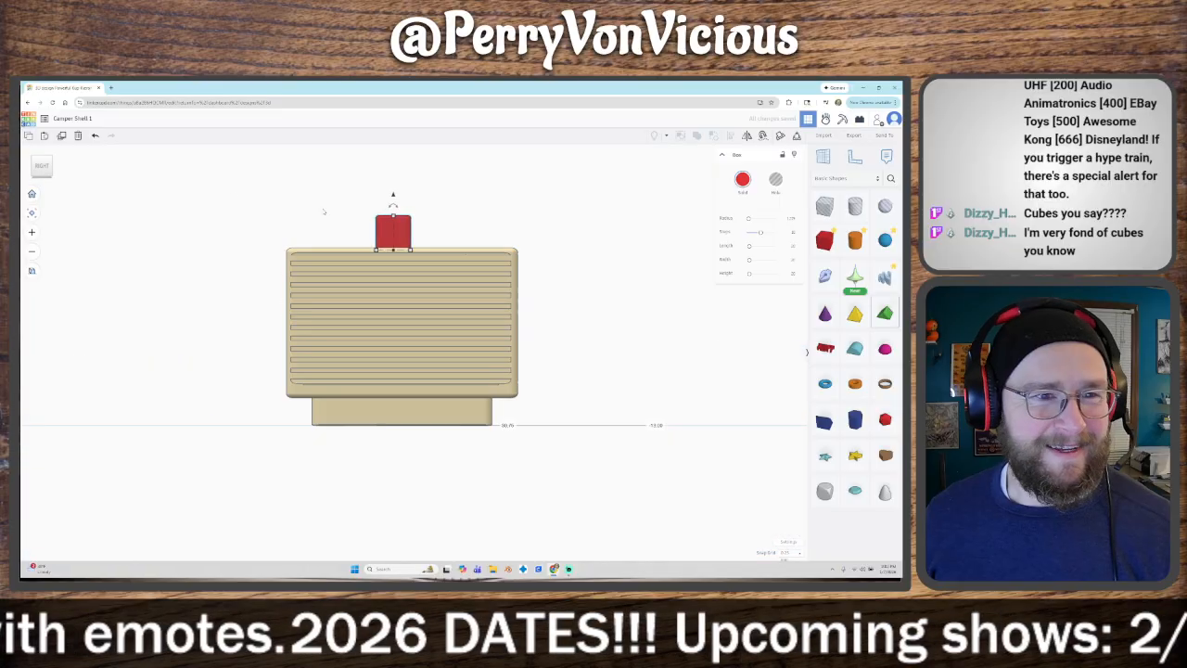
pyautogui.moveTo(393, 195)
pyautogui.mouseDown()
pyautogui.moveTo(386, 203)
pyautogui.moveTo(421, 195)
pyautogui.moveTo(393, 195)
pyautogui.mouseUp()
pyautogui.scroll(2, 412, 226)
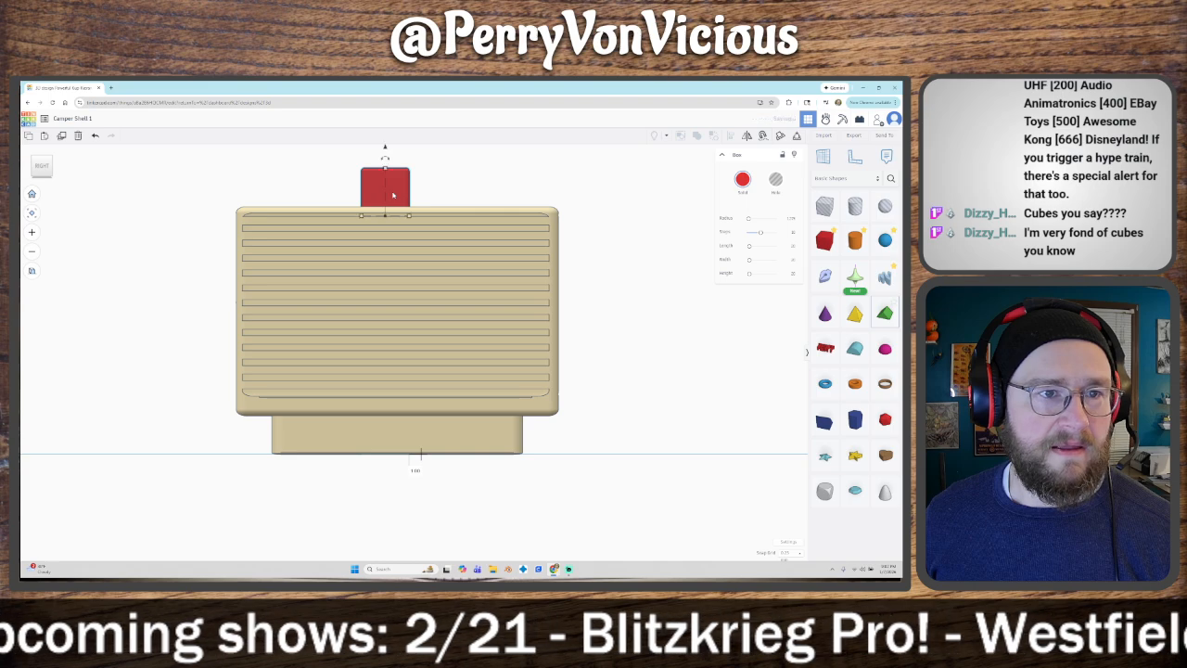
pyautogui.click(416, 259)
pyautogui.moveTo(389, 183); pyautogui.dragTo(400, 183)
pyautogui.click(411, 240)
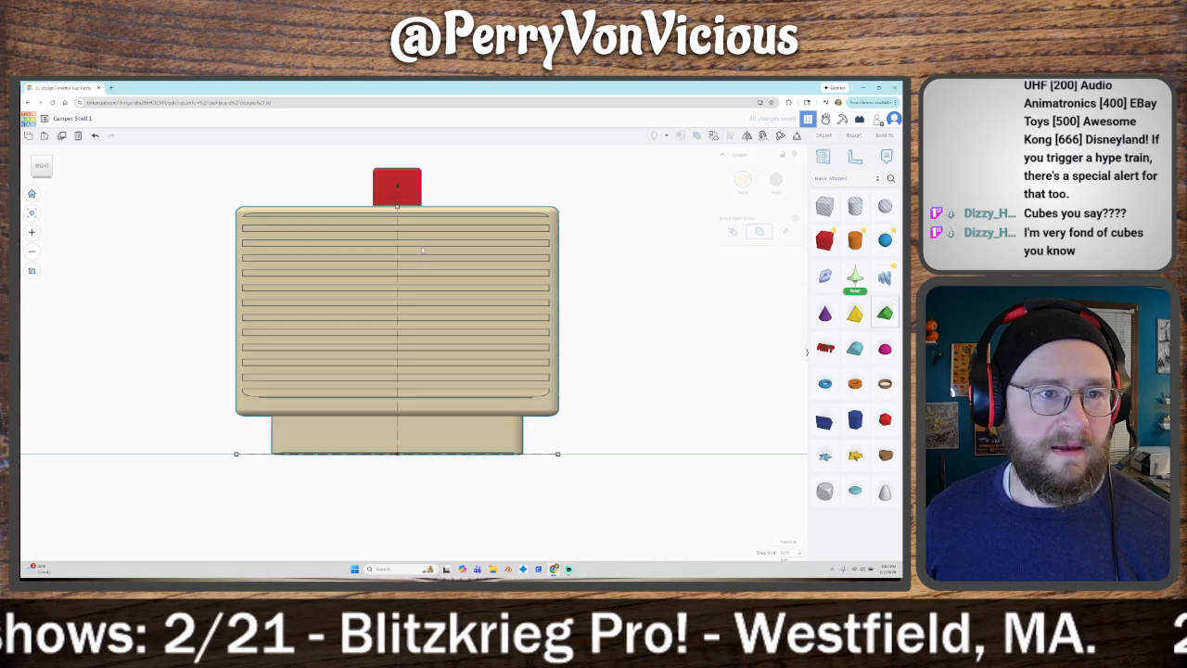
pyautogui.click(403, 179)
# Step: Reduce the red box's height to make a low, flat base on the roof
pyautogui.moveTo(471, 194); pyautogui.dragTo(470, 238, button='right')
pyautogui.moveTo(576, 328); pyautogui.dragTo(489, 336, button='right')
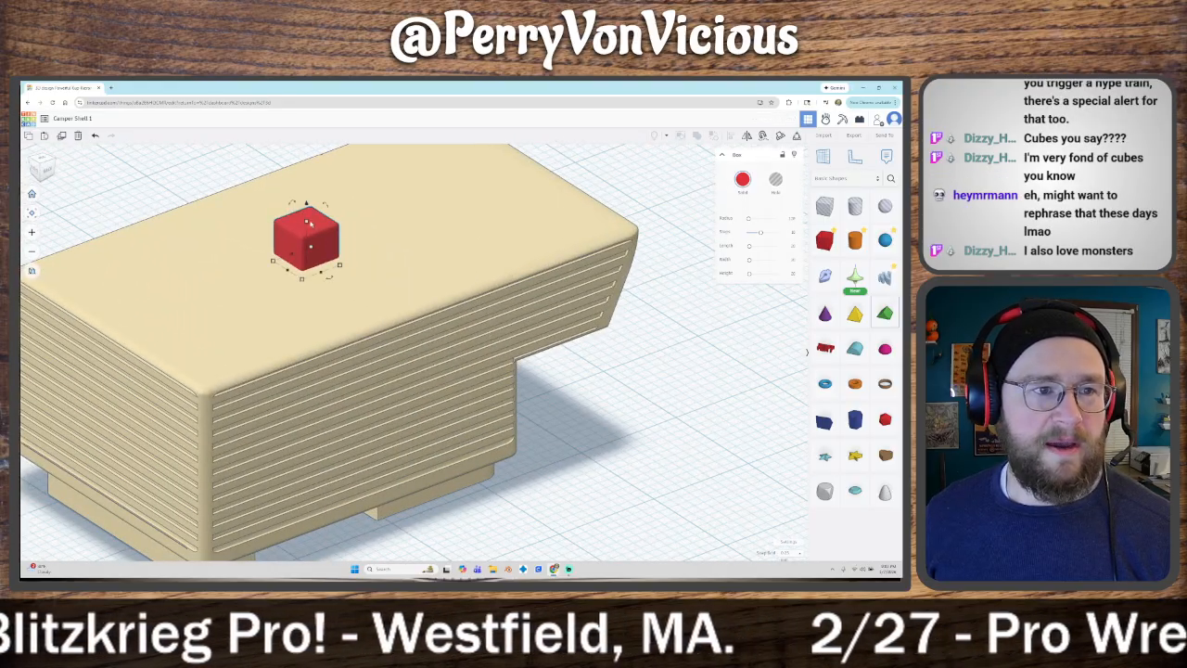
pyautogui.moveTo(309, 223); pyautogui.dragTo(309, 243)
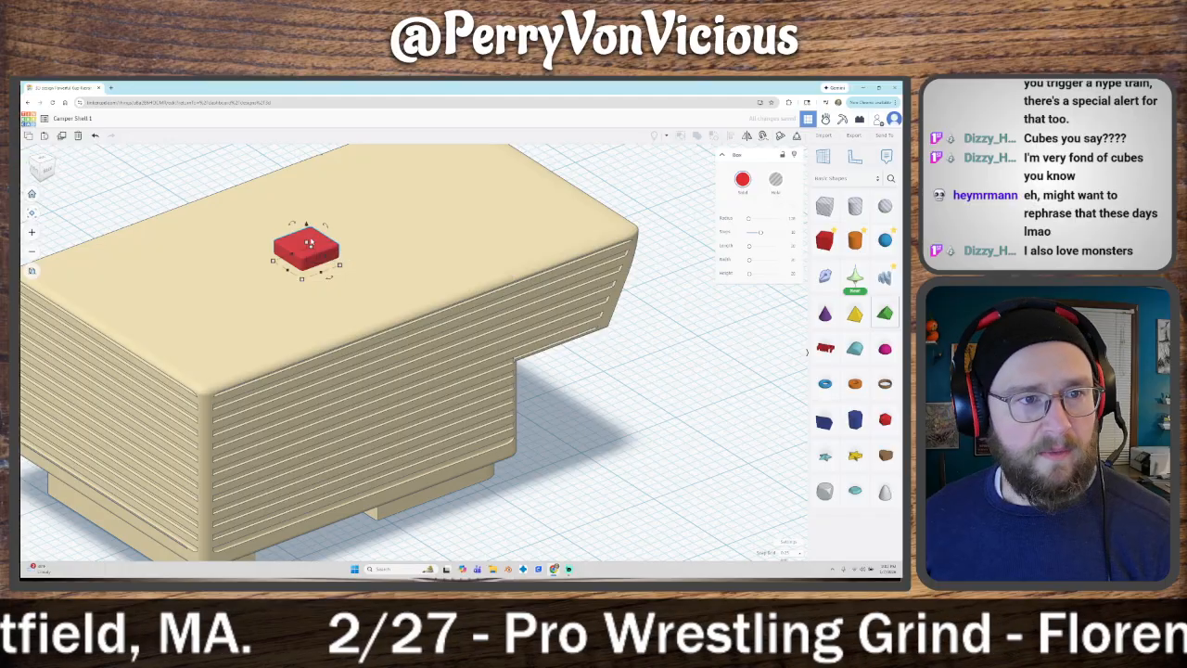
# Step: Add a slightly wider copy of the red base on top of it and flatten the copy into a thin lid
pyautogui.moveTo(307, 226); pyautogui.dragTo(307, 209)
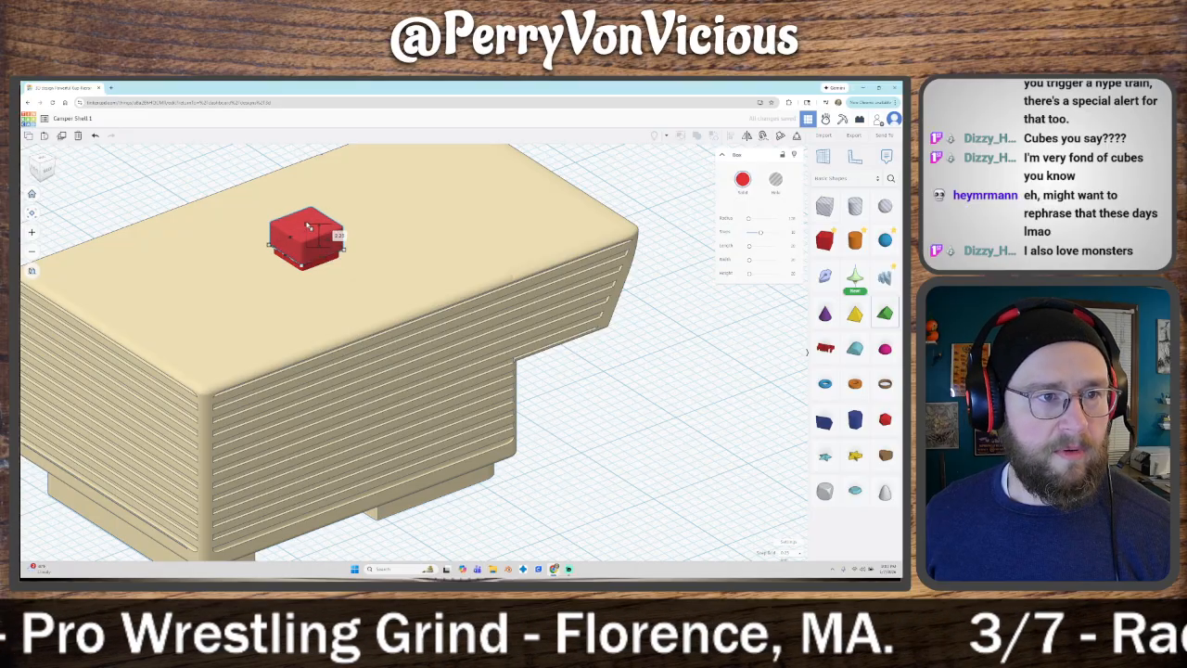
pyautogui.moveTo(341, 283); pyautogui.dragTo(336, 253, button='right')
pyautogui.moveTo(304, 193); pyautogui.dragTo(304, 212)
pyautogui.click(565, 376)
# Step: Place a Diamond shape beside the camper shell and rotate it 22.5° so its flat sides align with the shell
pyautogui.moveTo(429, 396); pyautogui.dragTo(705, 400, button='right')
pyautogui.scroll(3, 560, 269)
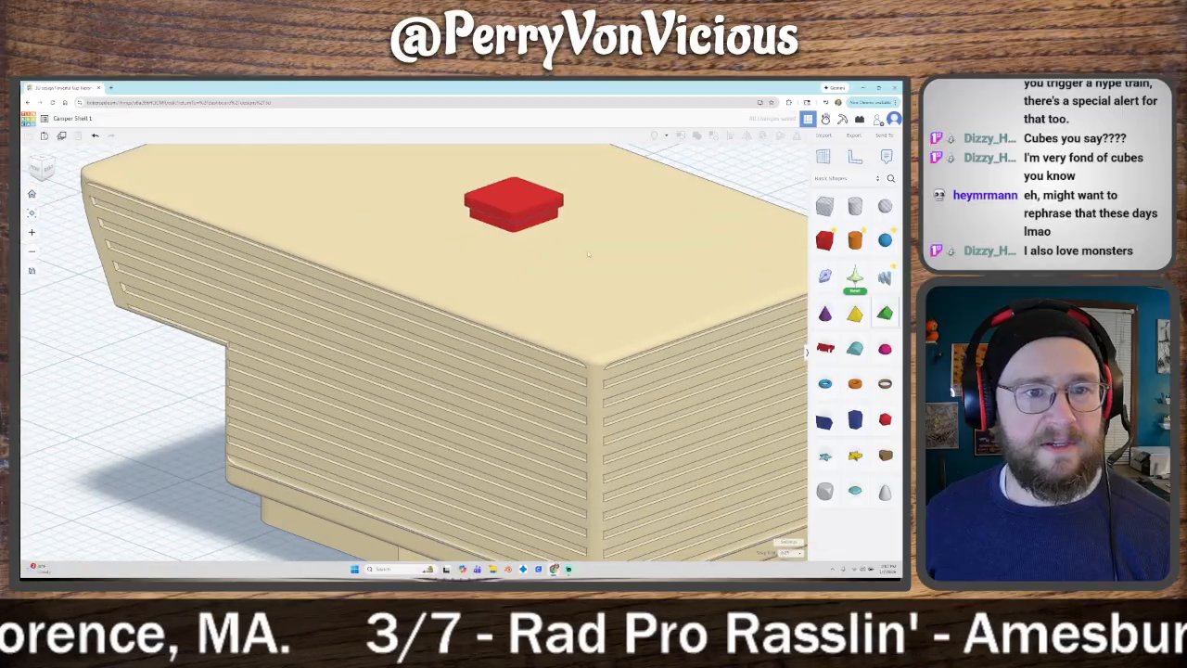
pyautogui.moveTo(632, 228); pyautogui.dragTo(623, 241, button='right')
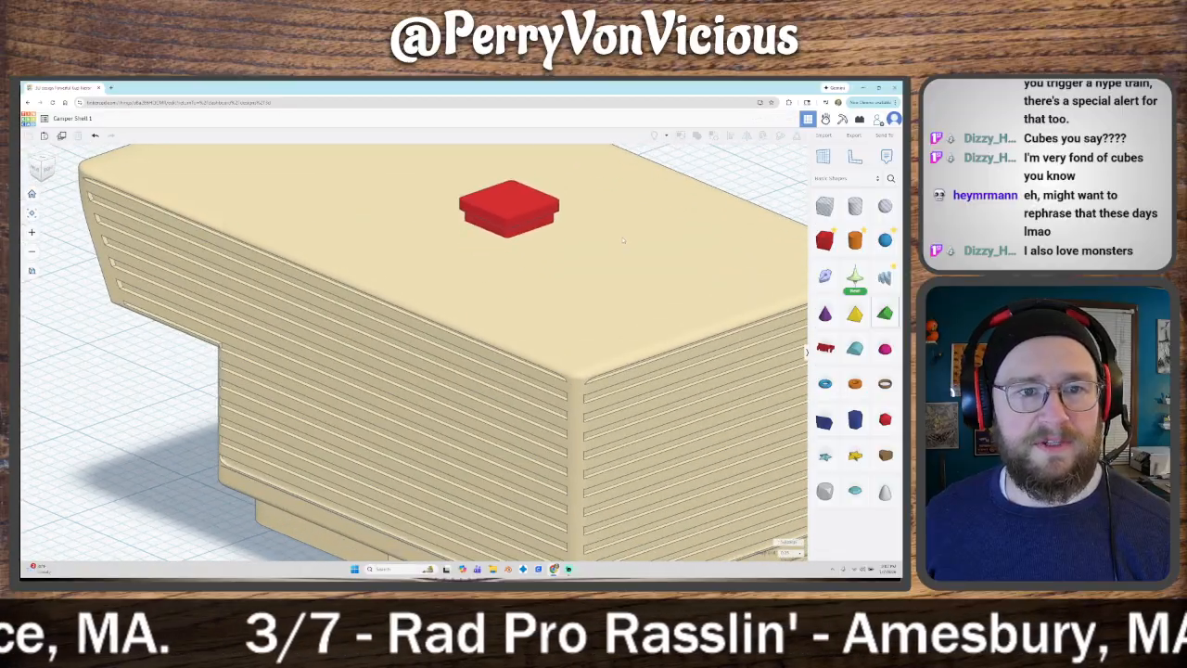
pyautogui.scroll(-5, 652, 274)
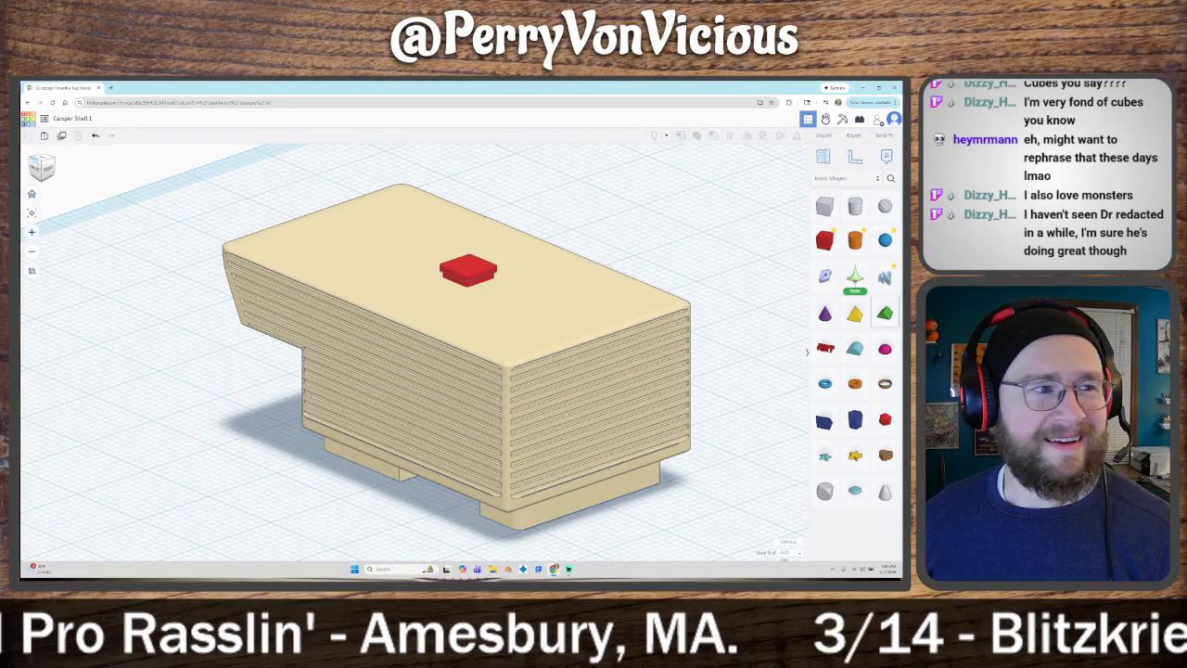
pyautogui.click(42, 160)
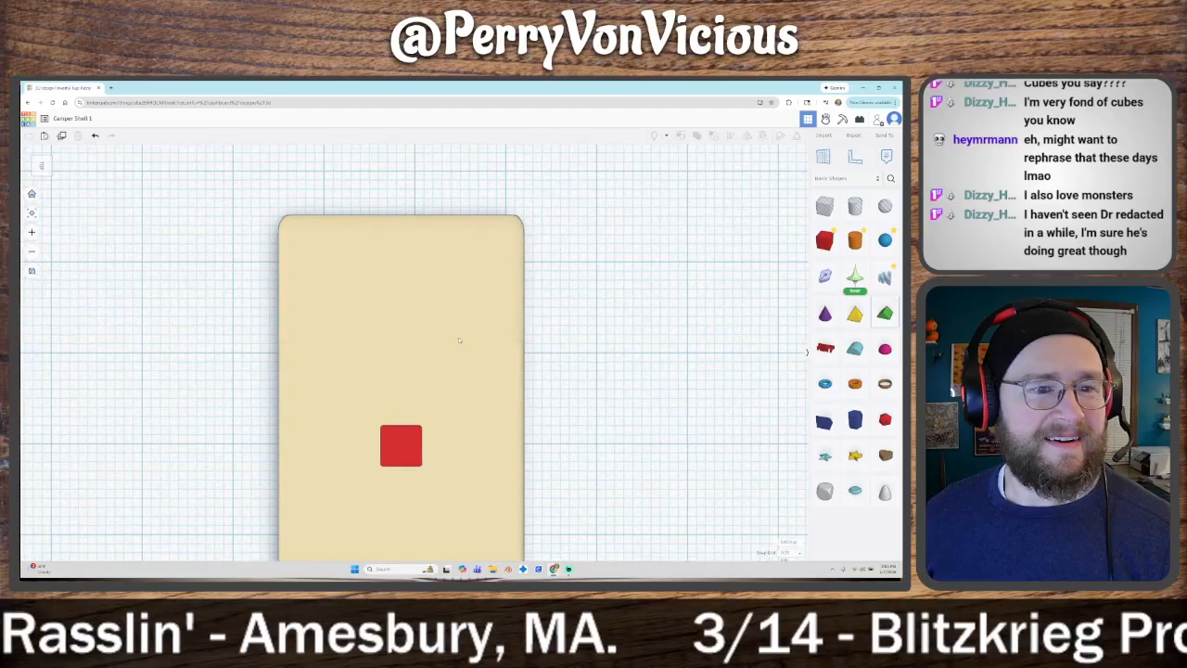
pyautogui.scroll(-3, 458, 340)
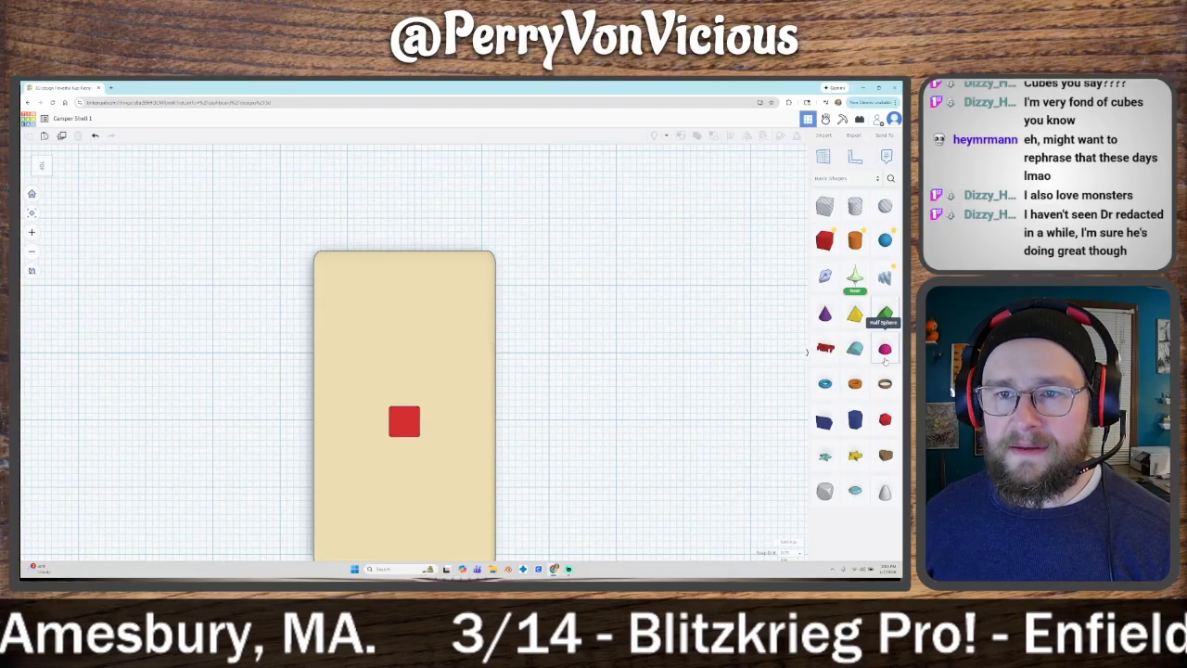
pyautogui.click(855, 491)
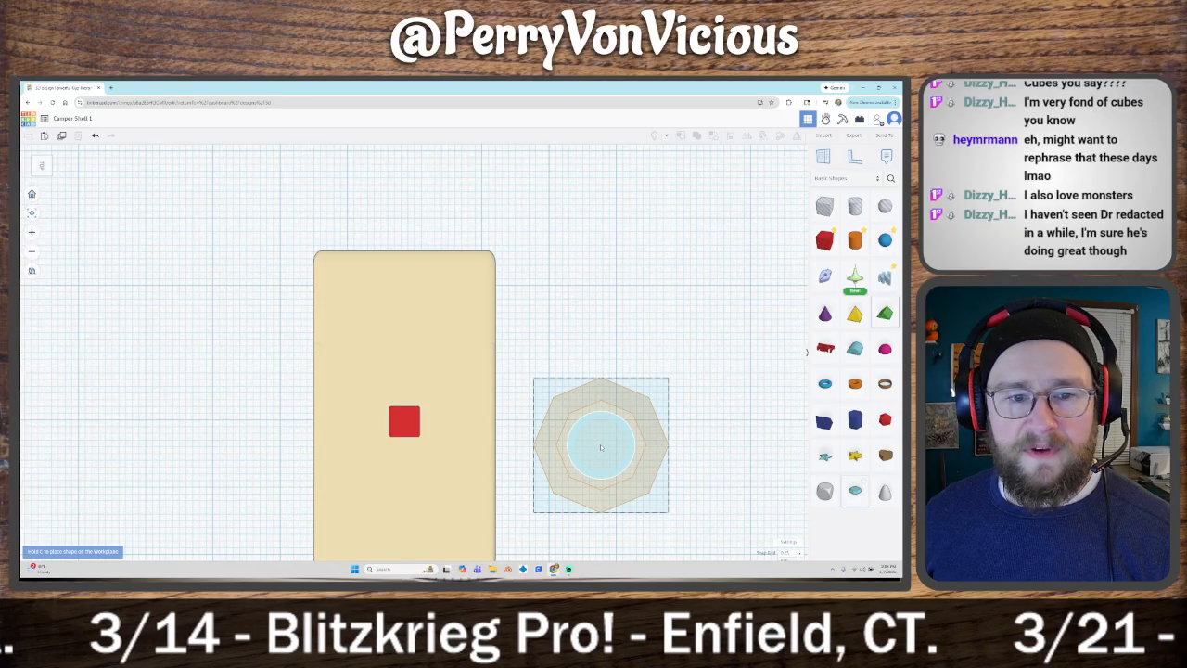
pyautogui.click(601, 448)
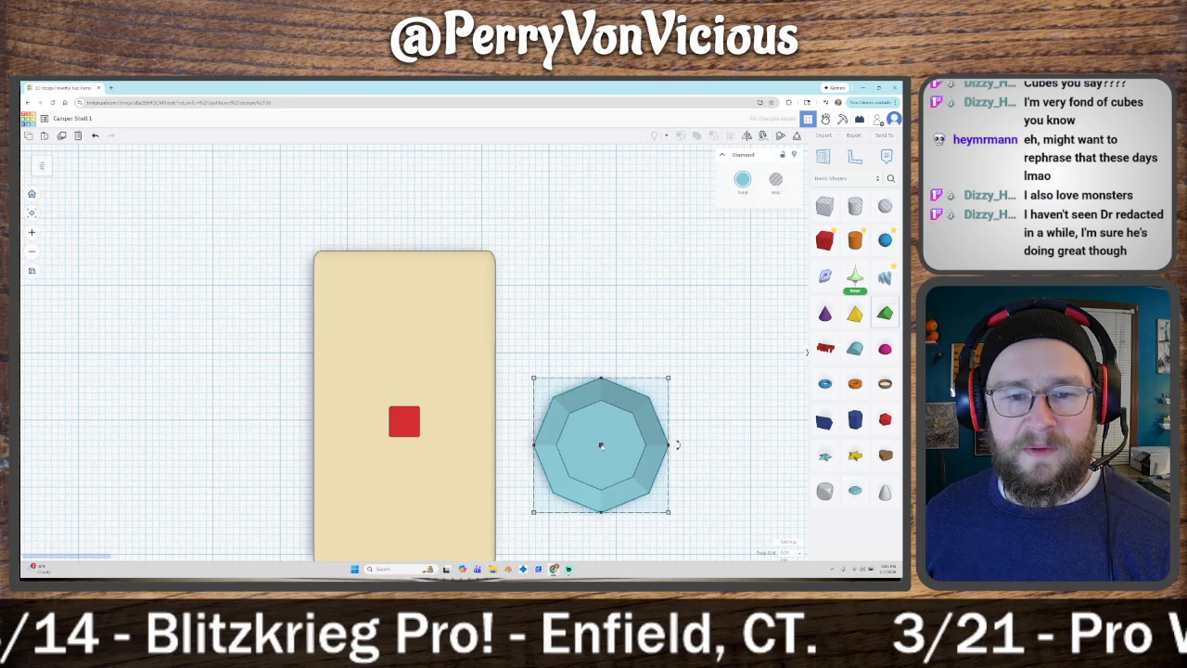
pyautogui.moveTo(679, 447); pyautogui.dragTo(683, 467)
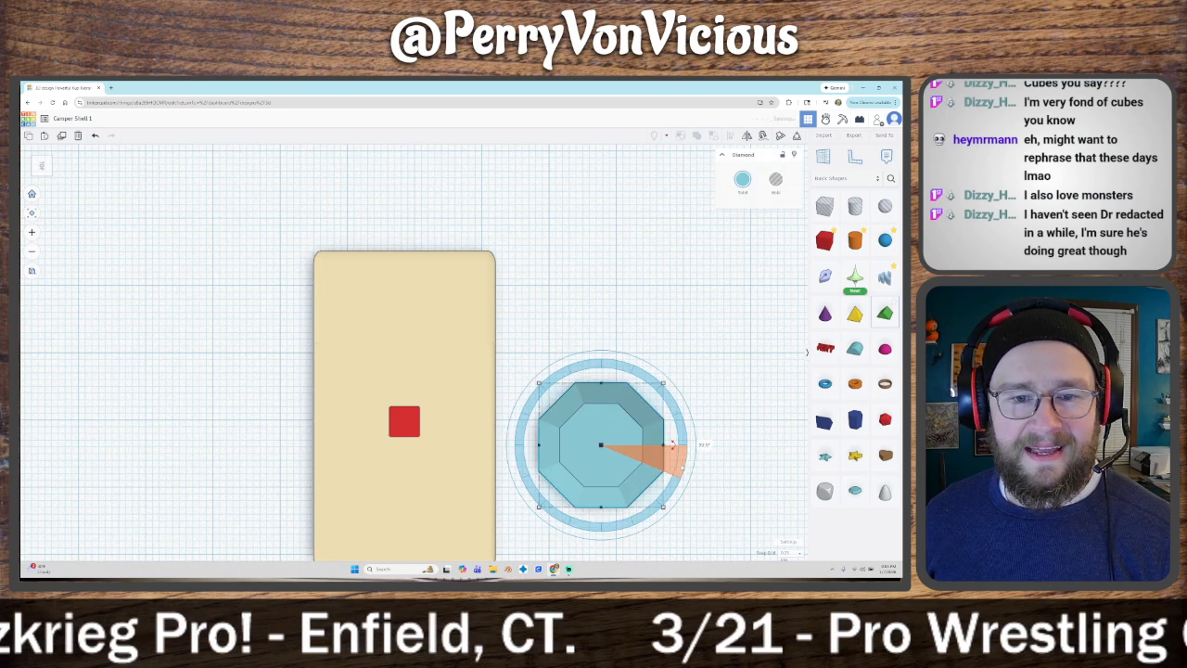
# Step: Scale the diamond down, raise it to roof level, and move it over the red lid
pyautogui.moveTo(731, 471); pyautogui.dragTo(626, 351, button='right')
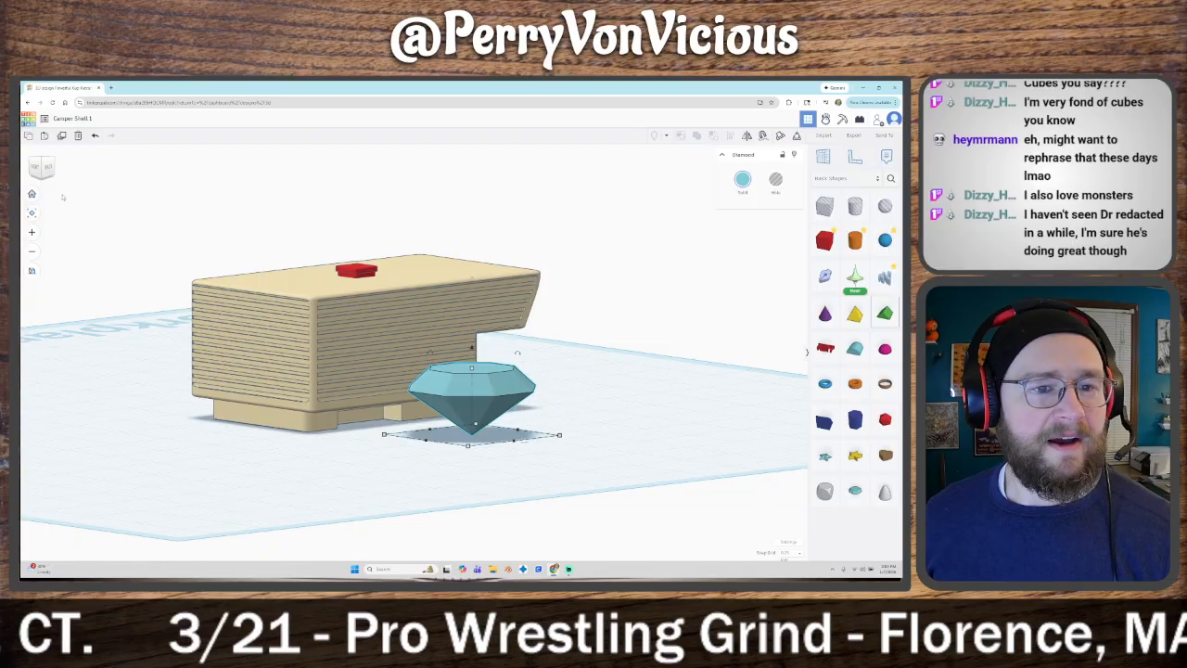
pyautogui.moveTo(471, 351); pyautogui.dragTo(472, 252)
pyautogui.moveTo(42, 165); pyautogui.dragTo(52, 171)
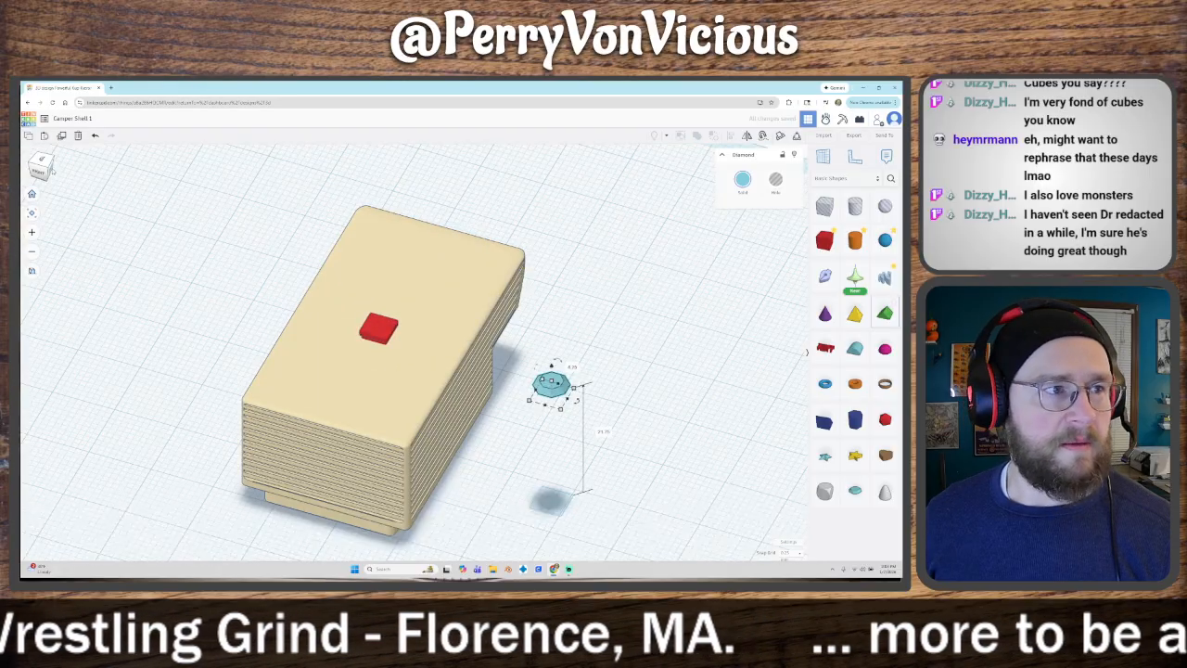
pyautogui.click(40, 161)
pyautogui.moveTo(598, 453); pyautogui.dragTo(406, 422)
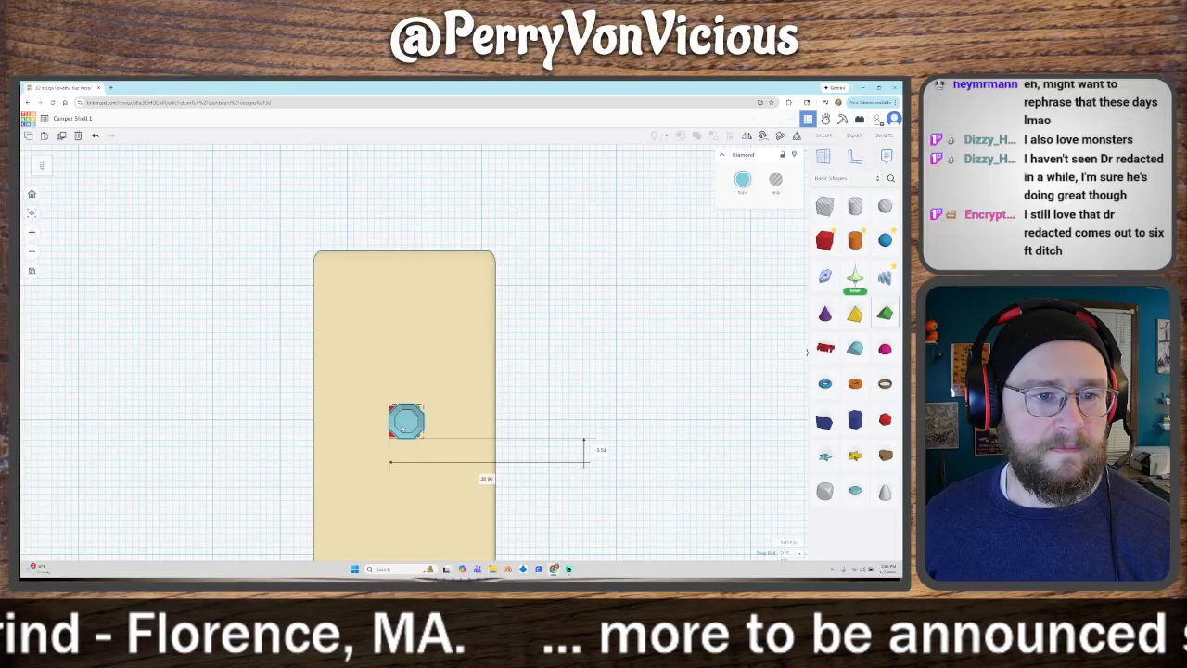
# Step: Fit the diamond's width and length to the red lid and lower it so only its faceted top protrudes
pyautogui.click(31, 214)
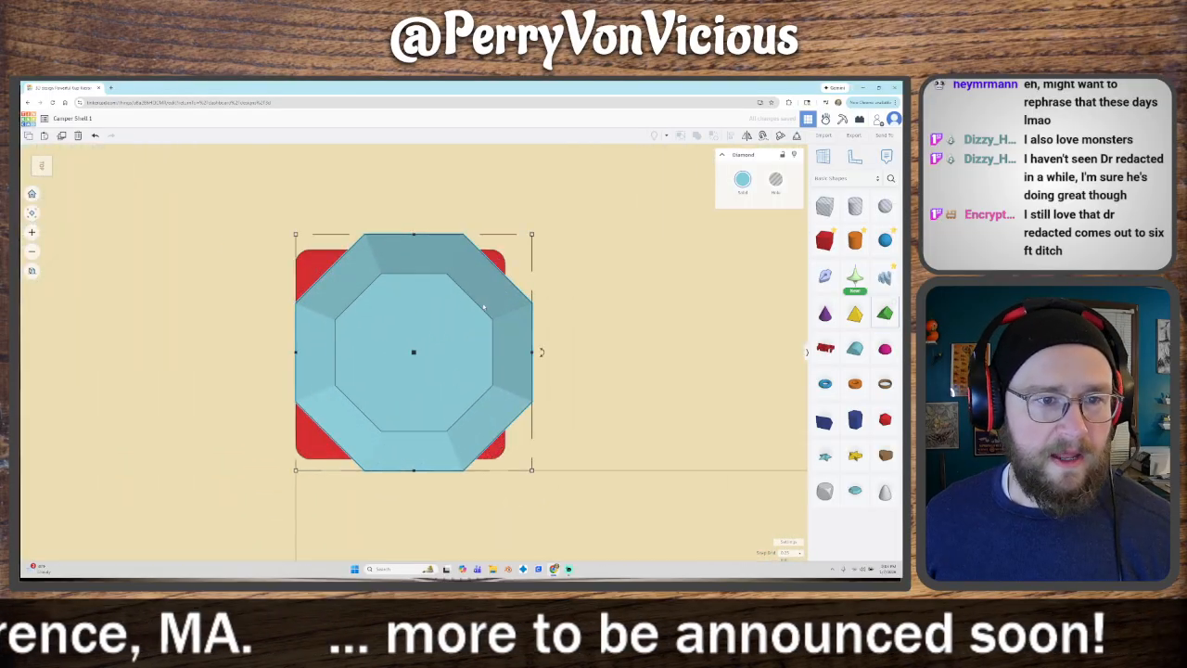
pyautogui.moveTo(534, 351); pyautogui.dragTo(506, 353)
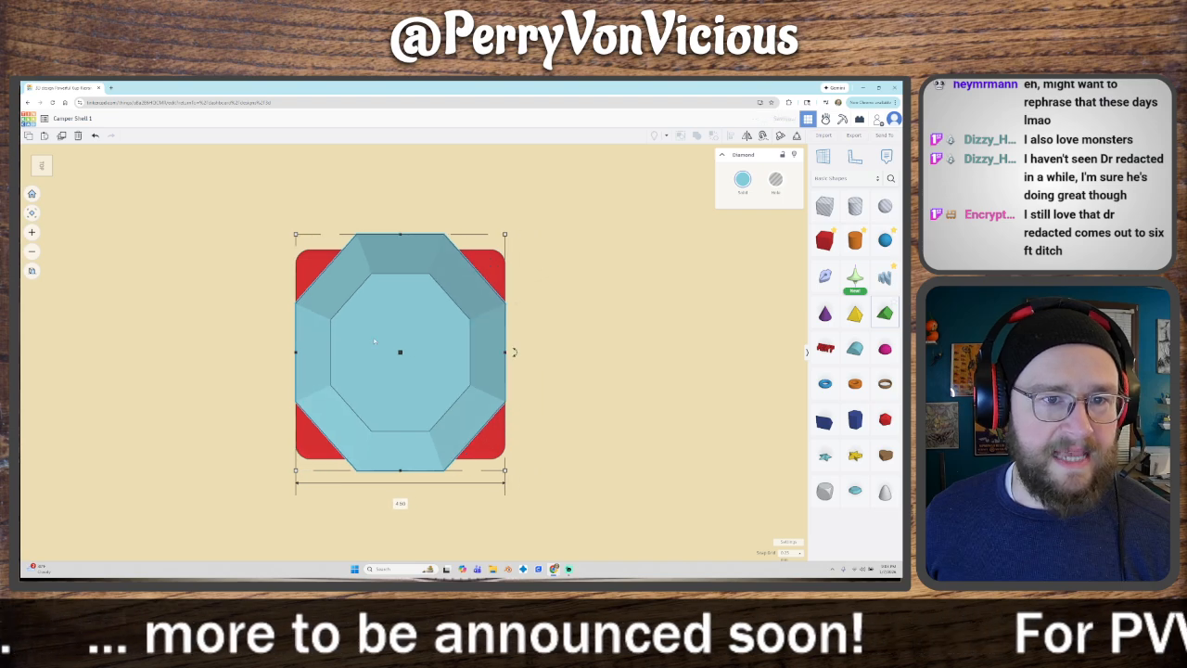
pyautogui.moveTo(397, 236); pyautogui.dragTo(400, 250)
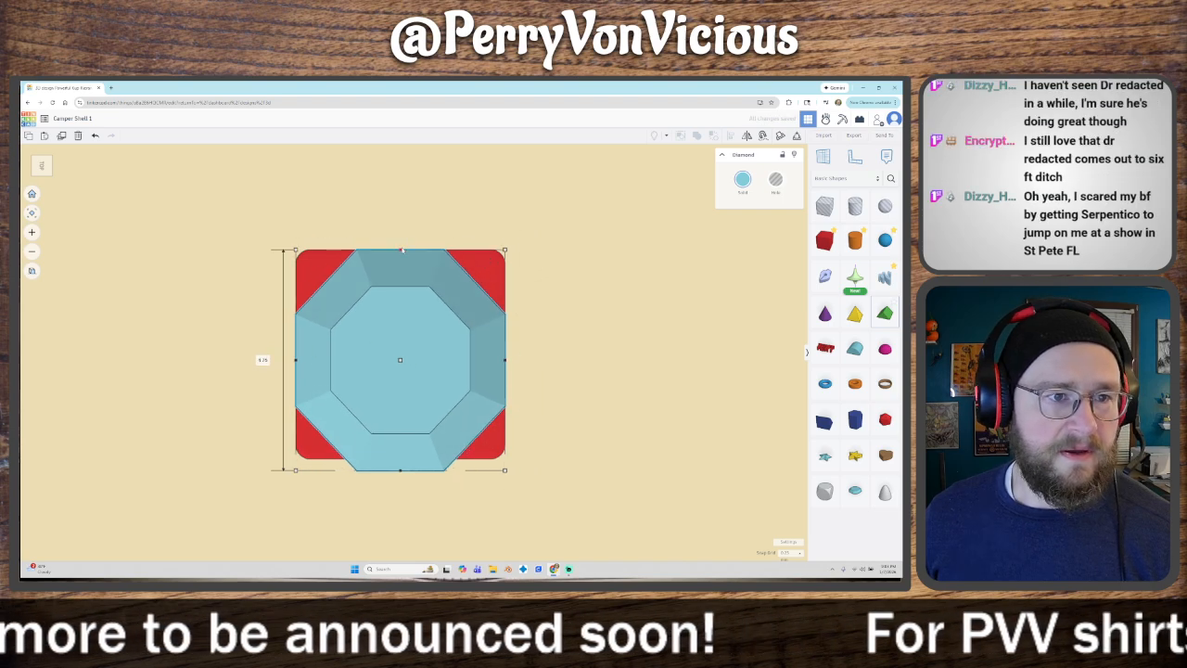
pyautogui.click(408, 487)
pyautogui.moveTo(408, 487); pyautogui.dragTo(481, 332, button='right')
pyautogui.moveTo(408, 269); pyautogui.dragTo(413, 336)
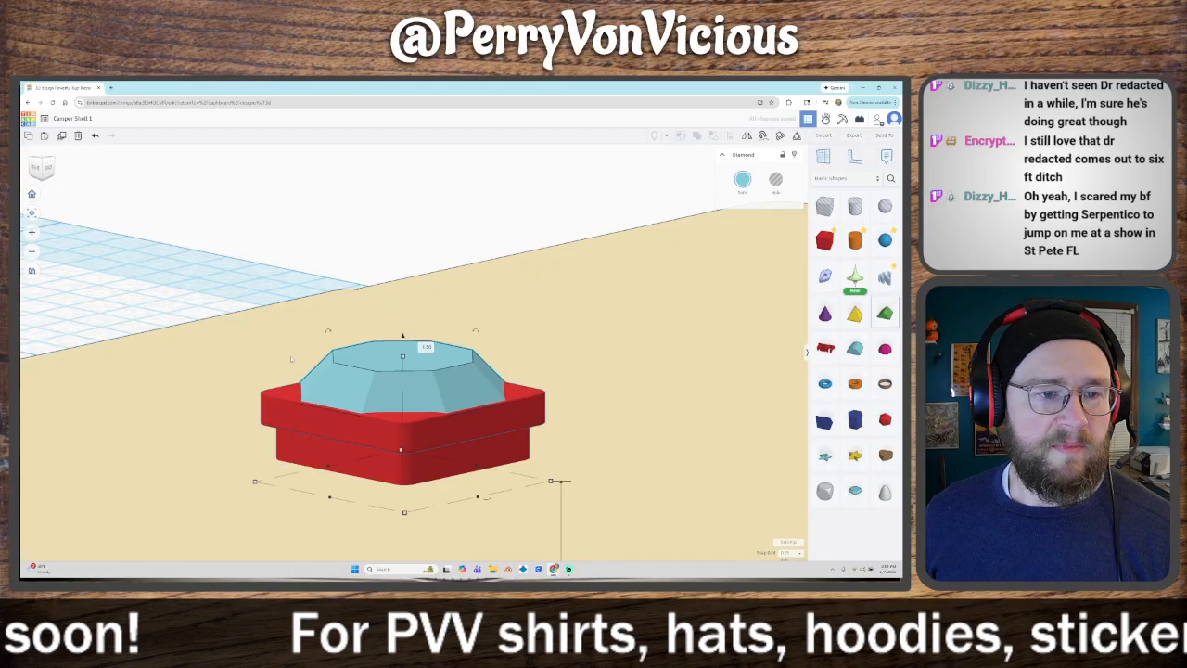
# Step: Examine the faceted roof fixture and the whole camper shell from several angles
pyautogui.hotkey('ctrl', 'g')
pyautogui.moveTo(298, 361); pyautogui.dragTo(482, 362, button='right')
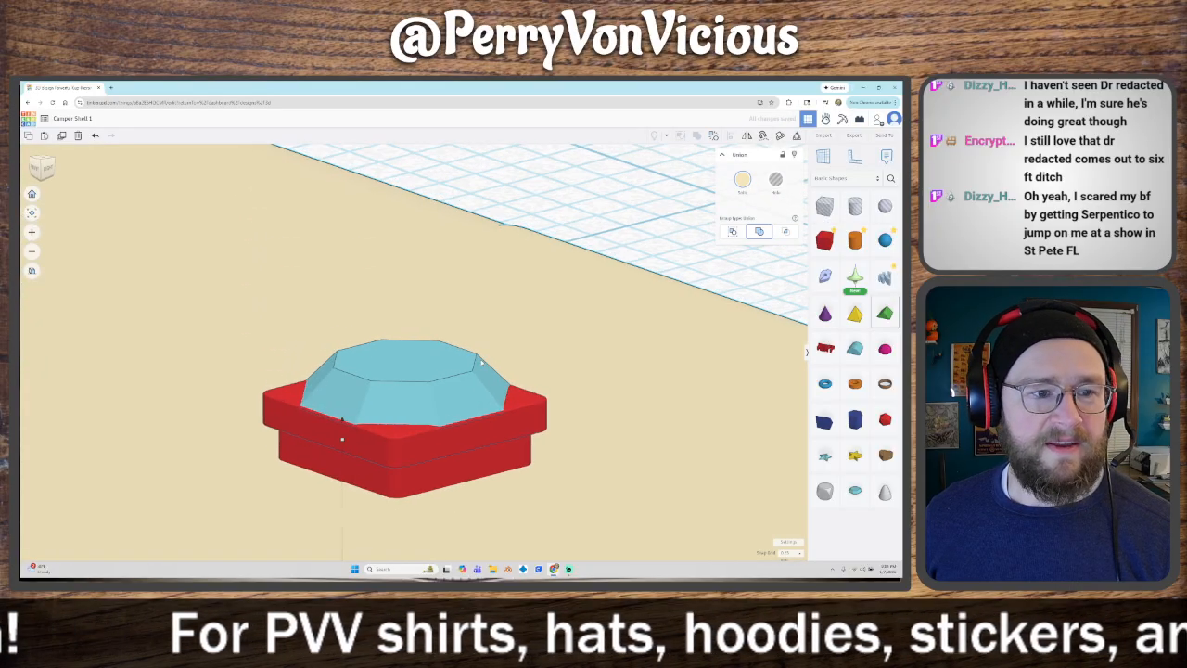
pyautogui.scroll(-5, 482, 362)
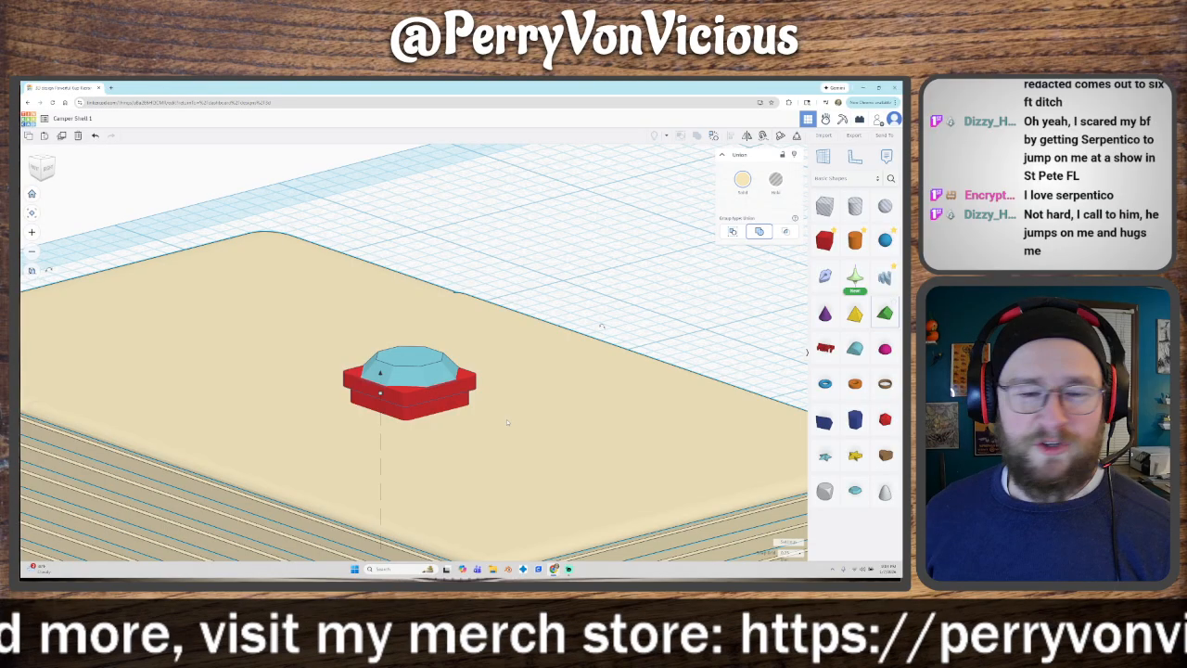
pyautogui.scroll(-5, 484, 420)
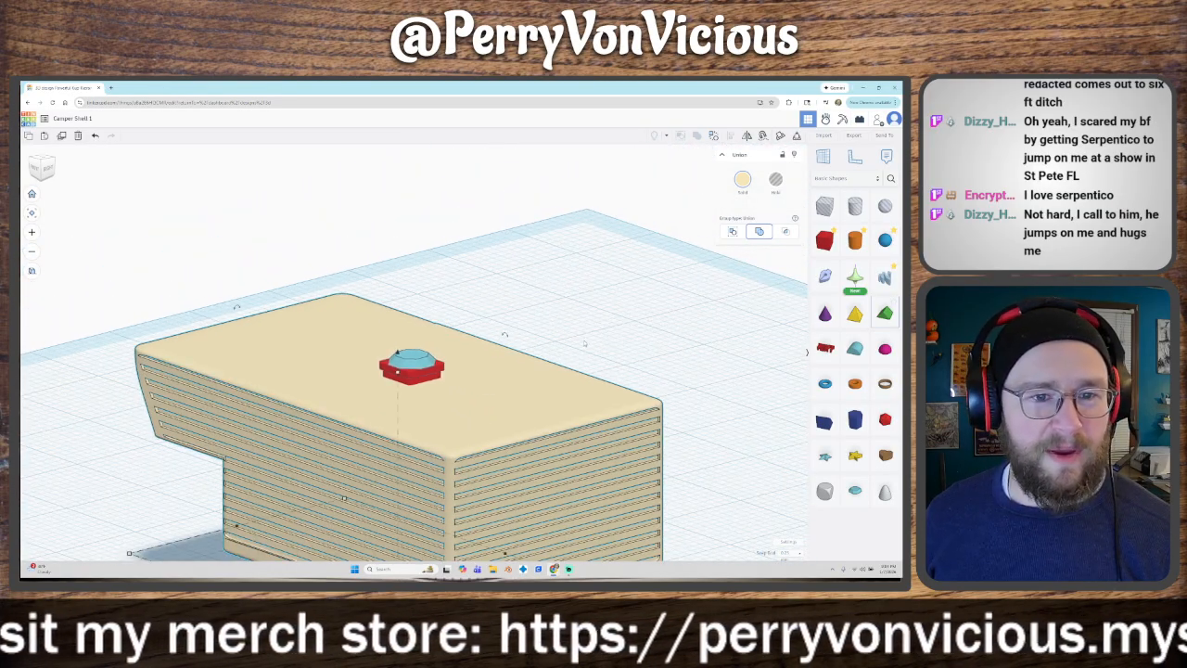
pyautogui.moveTo(585, 343); pyautogui.dragTo(656, 281, button='middle')
pyautogui.moveTo(474, 397); pyautogui.dragTo(478, 413, button='right')
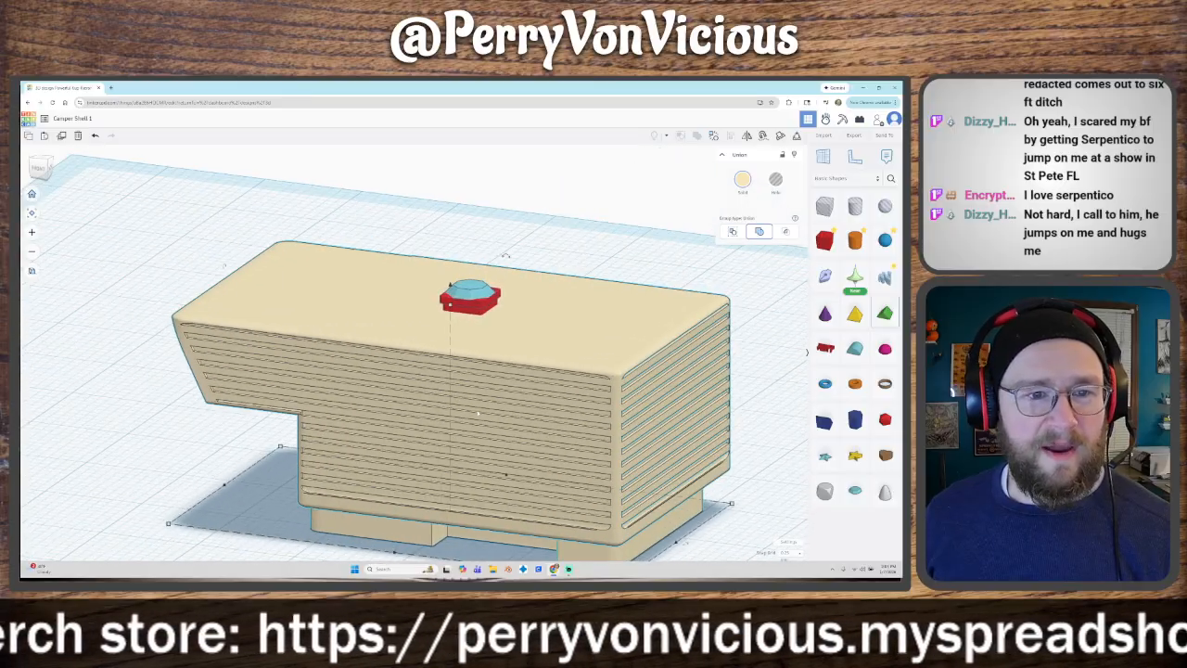
pyautogui.click(741, 473)
pyautogui.scroll(-3, 744, 478)
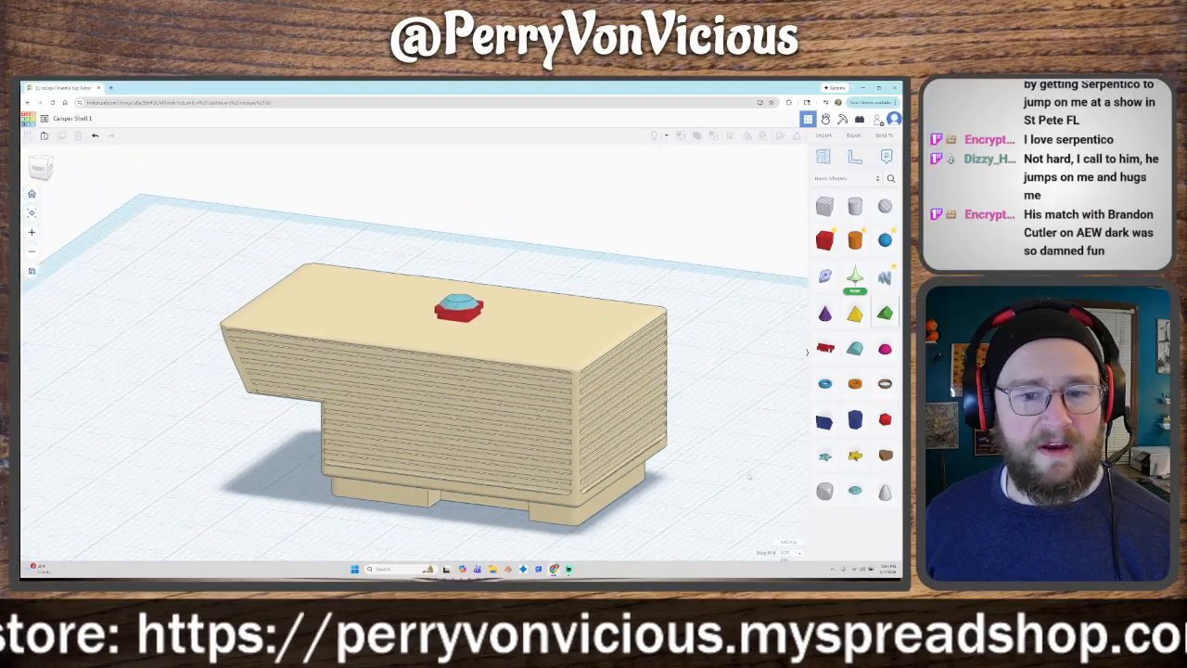
pyautogui.moveTo(744, 478); pyautogui.dragTo(582, 464, button='right')
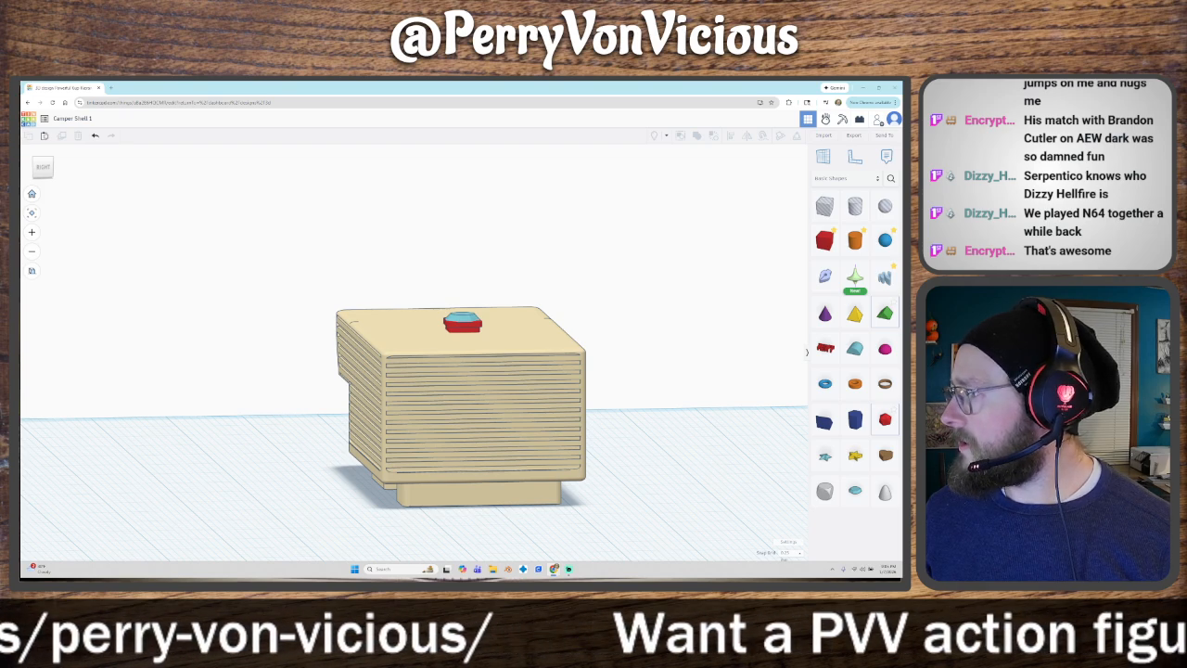
# Step: Bring the truck camper reference photo over the model for comparison, and move it away again
pyautogui.moveTo(902, 184); pyautogui.dragTo(379, 141)
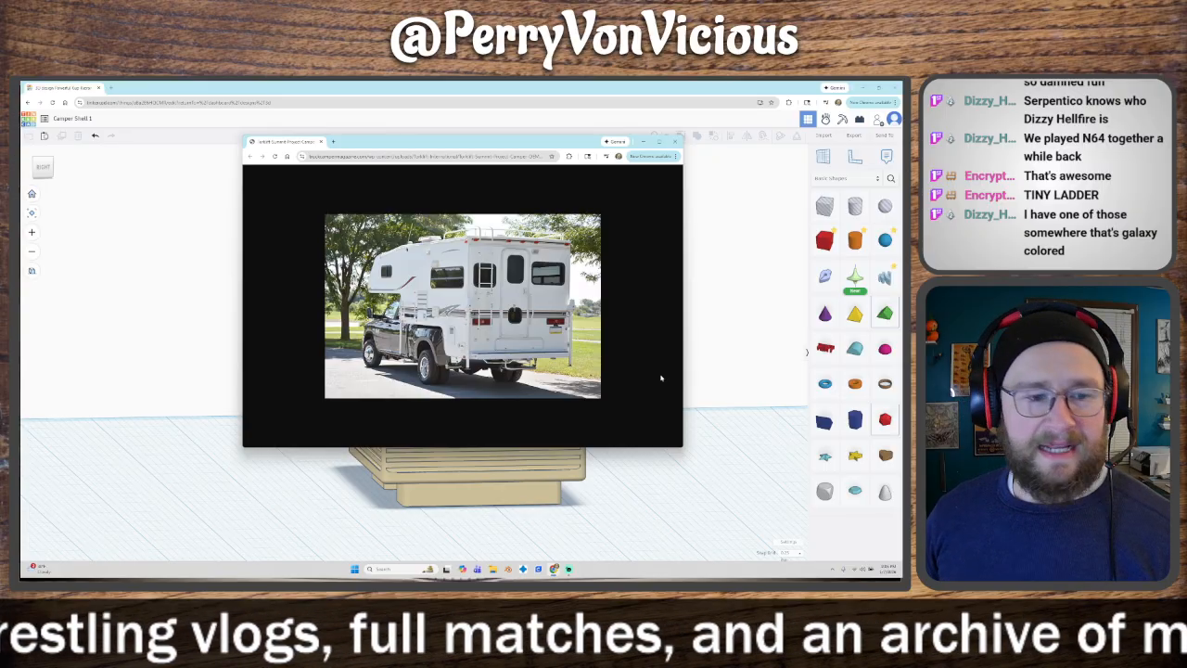
pyautogui.moveTo(528, 139); pyautogui.dragTo(901, 218)
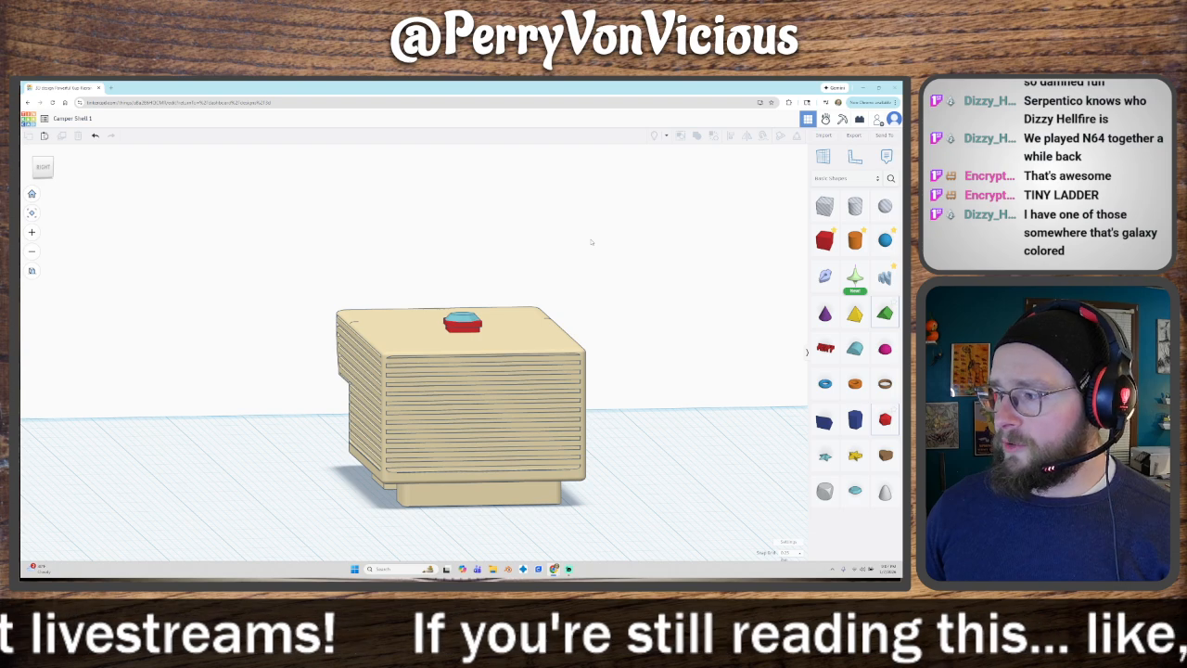
pyautogui.moveTo(283, 364); pyautogui.dragTo(431, 377, button='right')
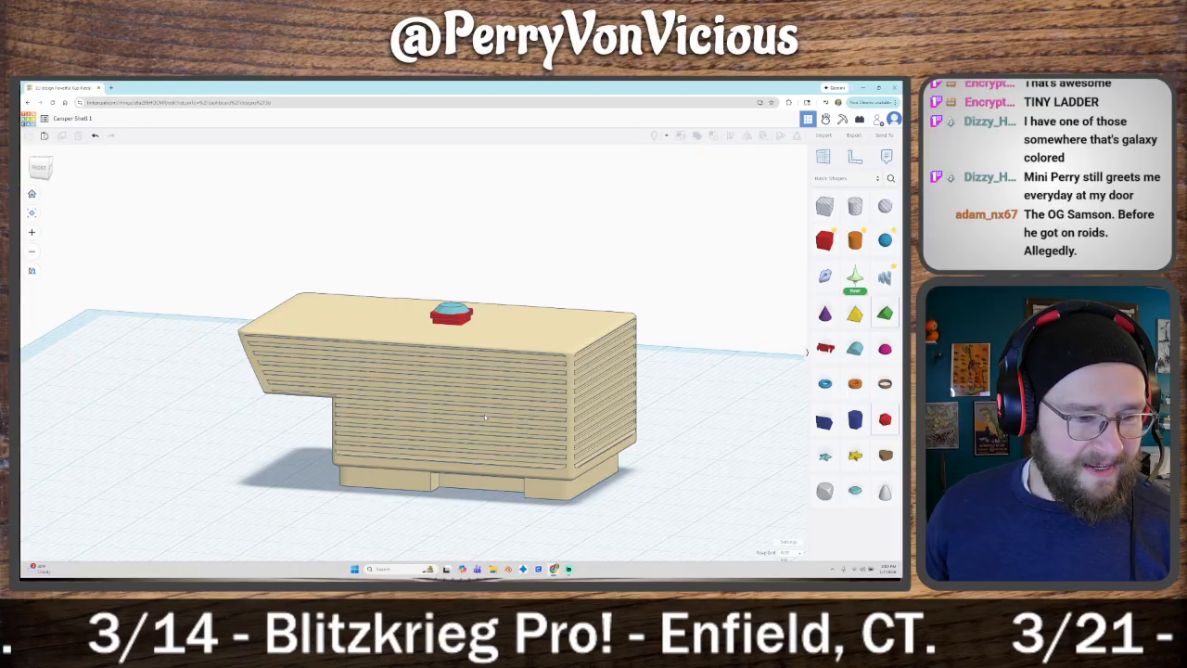
pyautogui.moveTo(663, 504); pyautogui.dragTo(712, 488, button='right')
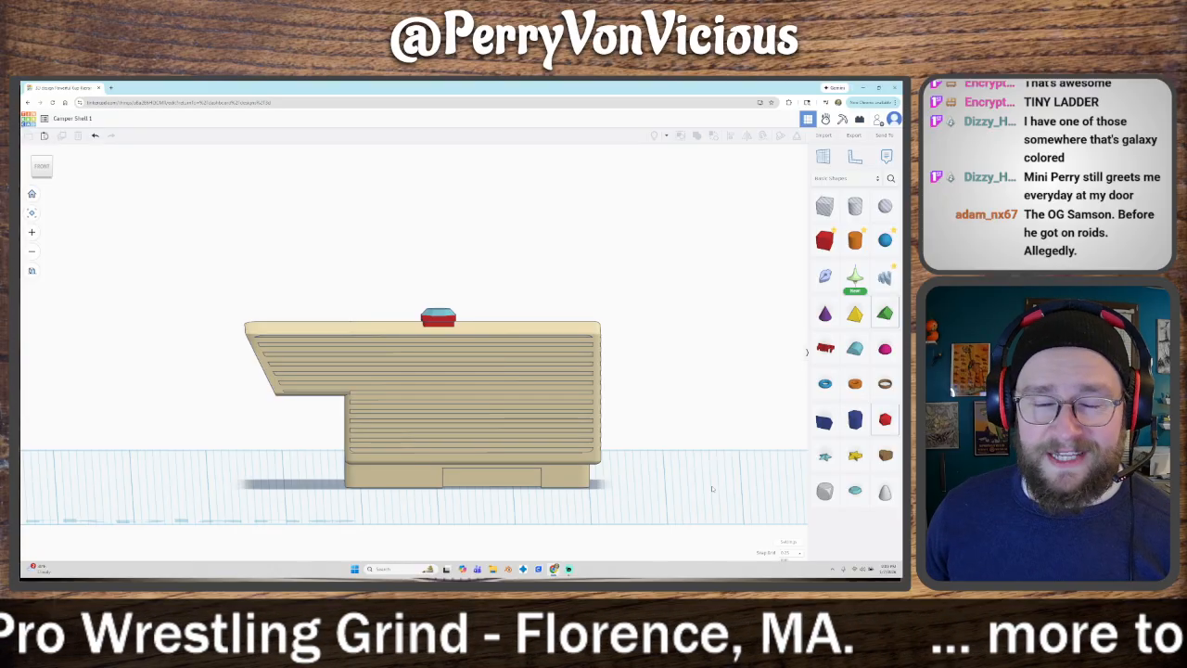
pyautogui.moveTo(712, 489); pyautogui.dragTo(657, 489, button='right')
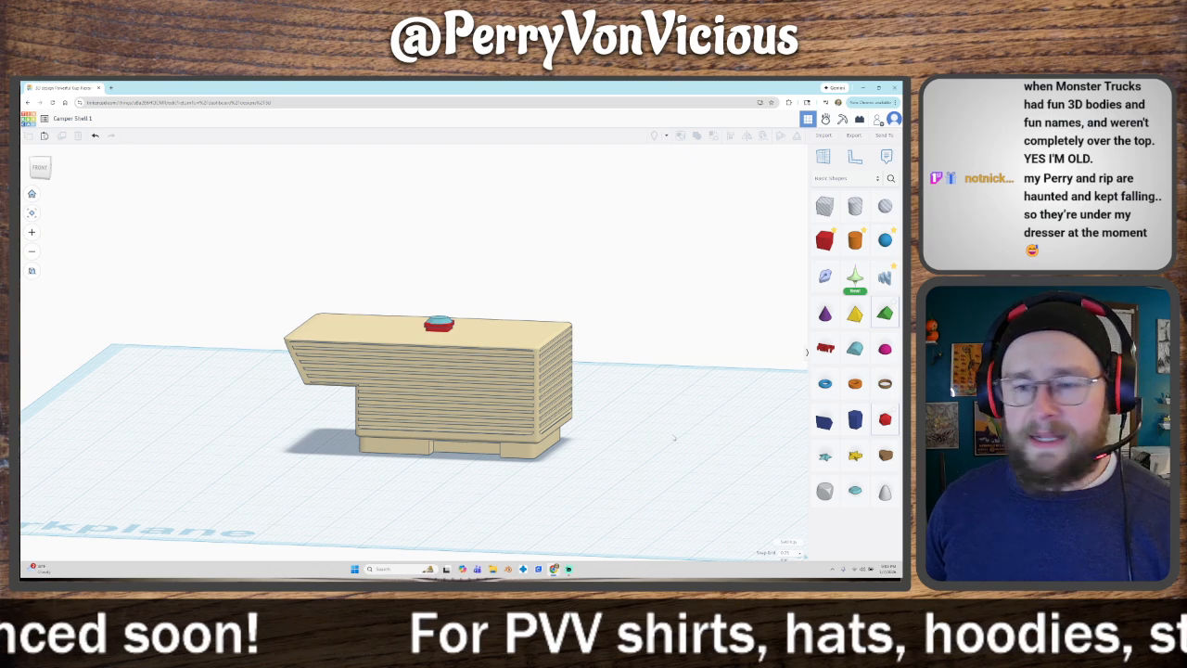
# Step: Search the shape library for "pipe" and place a bent pipe on the workplane beside the camper shell
pyautogui.moveTo(674, 438); pyautogui.dragTo(503, 433, button='right')
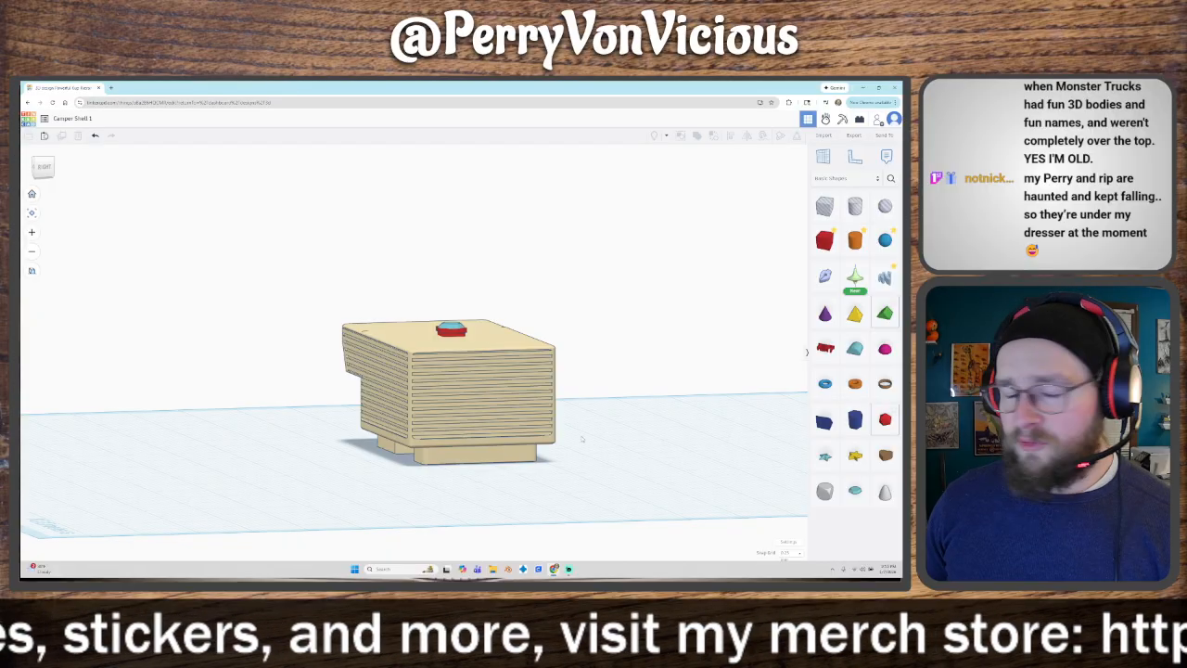
pyautogui.scroll(3, 582, 439)
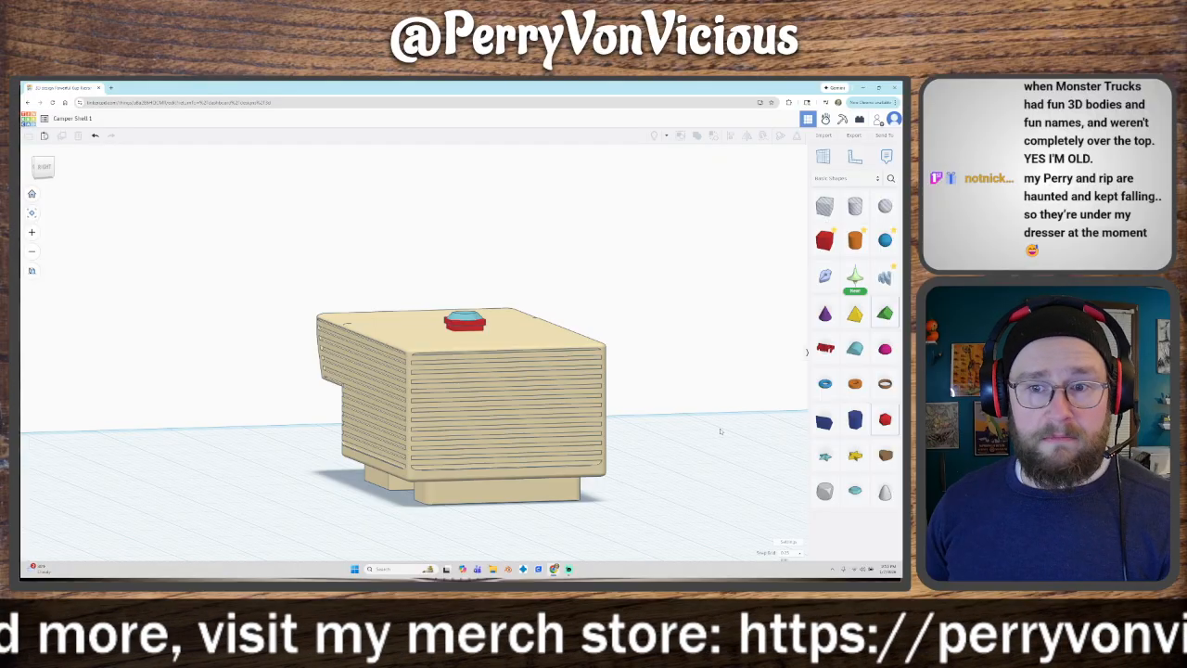
pyautogui.scroll(-3, 723, 430)
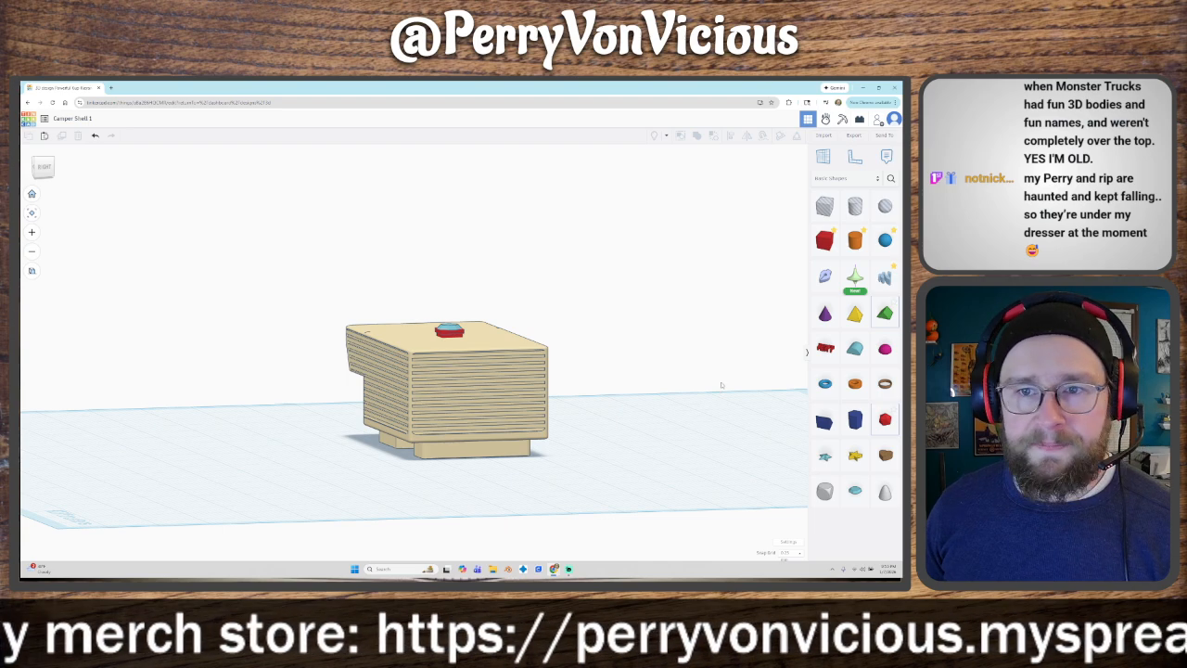
pyautogui.click(892, 179)
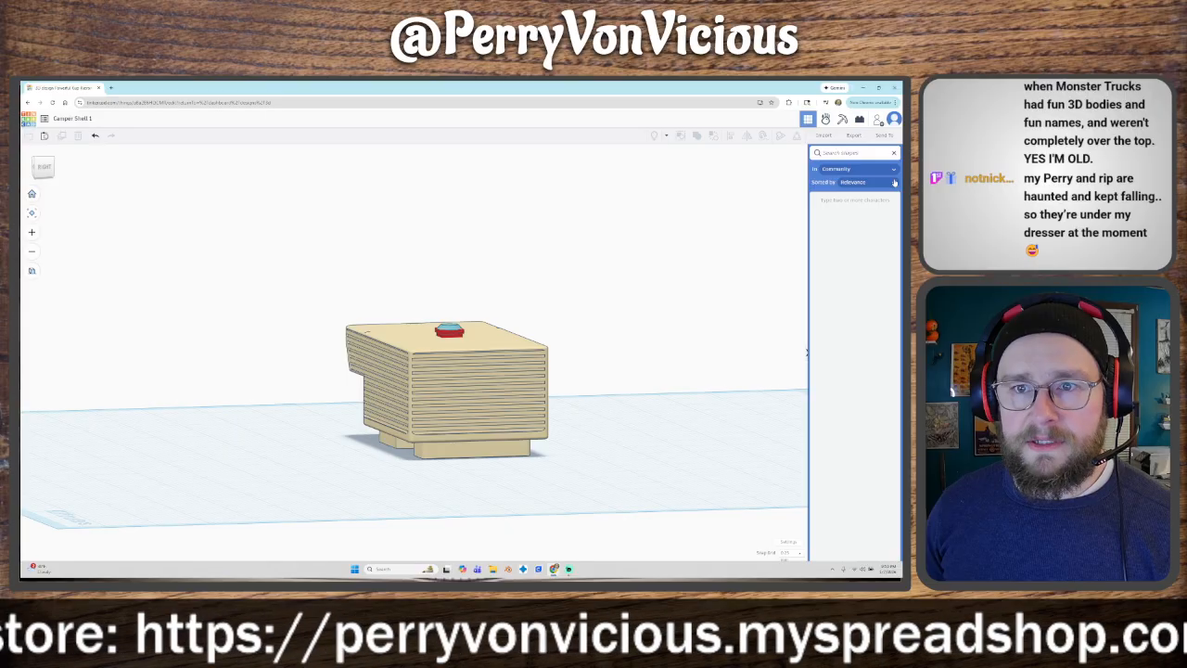
pyautogui.write('pipe')
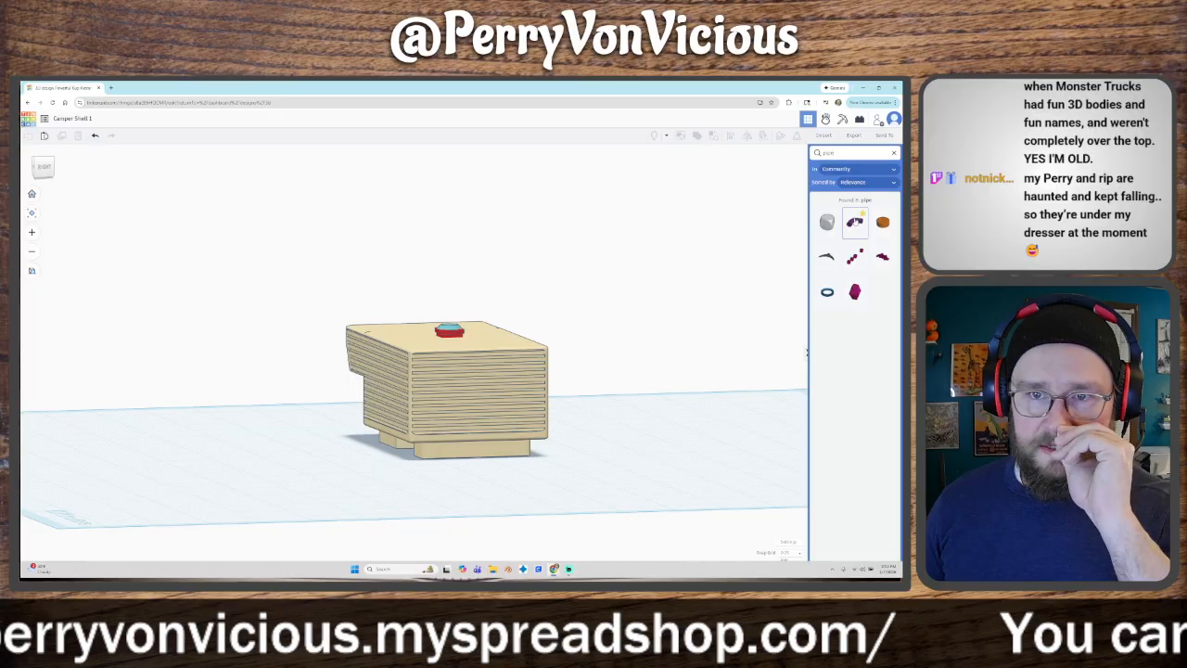
pyautogui.moveTo(795, 273); pyautogui.dragTo(171, 479)
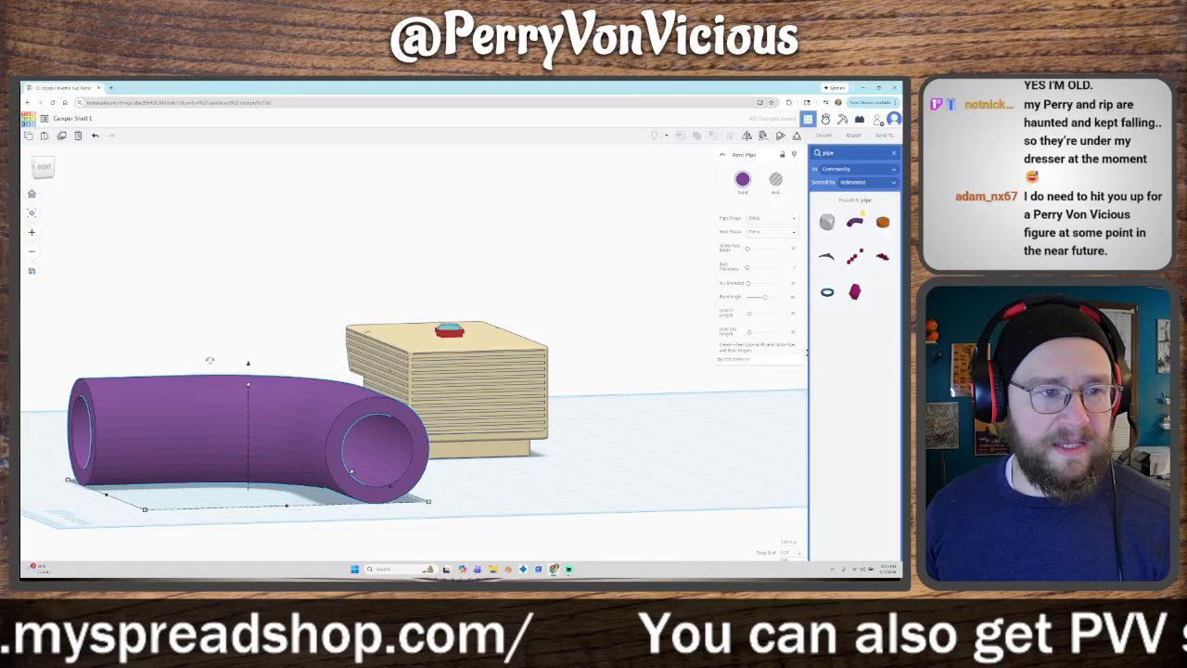
# Step: Rotate the bent pipe so one leg stands upright, and increase its wall thickness until the pipe is solid
pyautogui.moveTo(209, 361); pyautogui.dragTo(267, 423)
pyautogui.moveTo(267, 423); pyautogui.dragTo(295, 428, button='right')
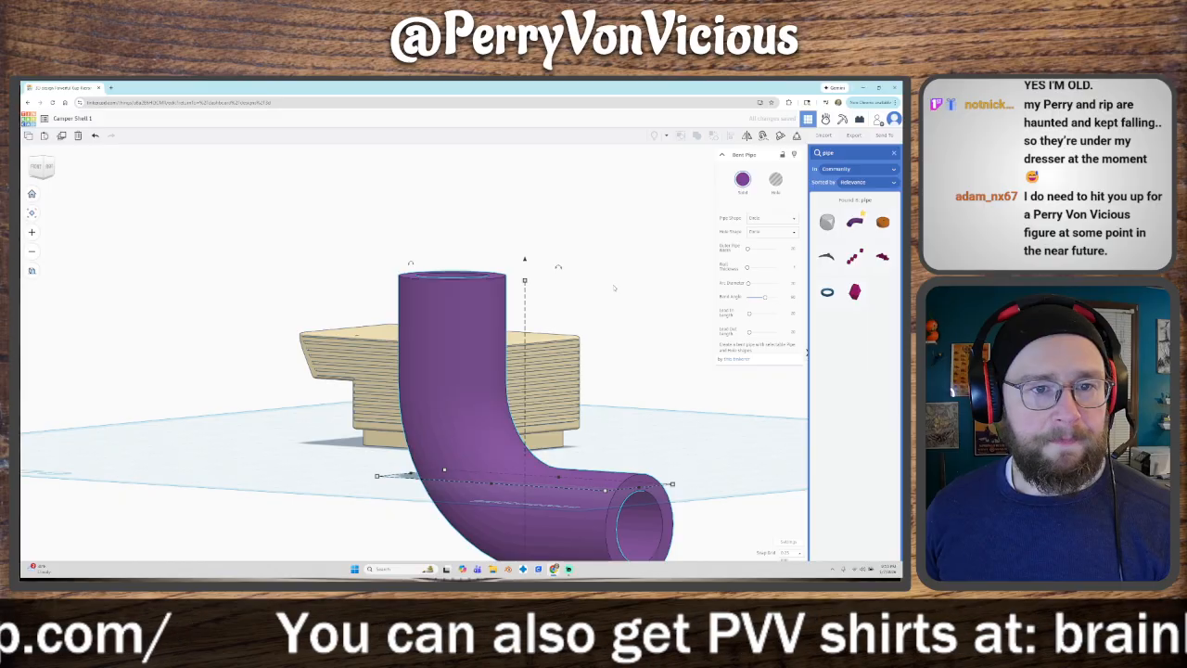
pyautogui.moveTo(747, 267); pyautogui.dragTo(775, 267)
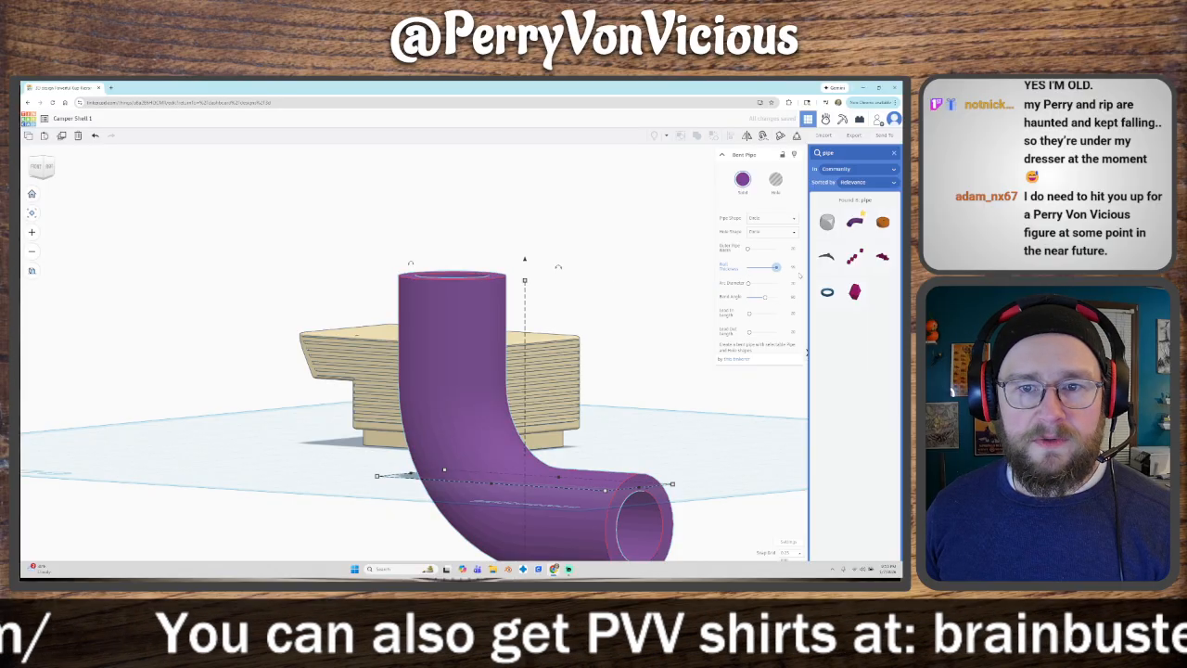
pyautogui.scroll(-3, 576, 400)
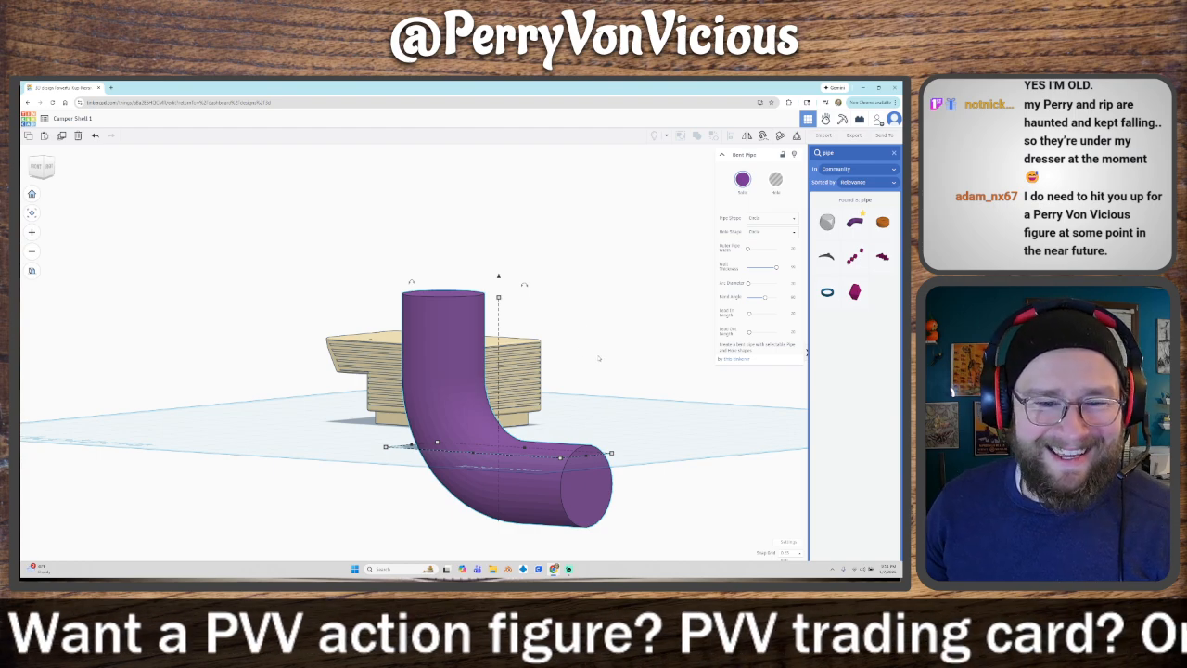
# Step: Mirror the upright pipe horizontally so its short bent leg points the opposite way
pyautogui.moveTo(525, 286)
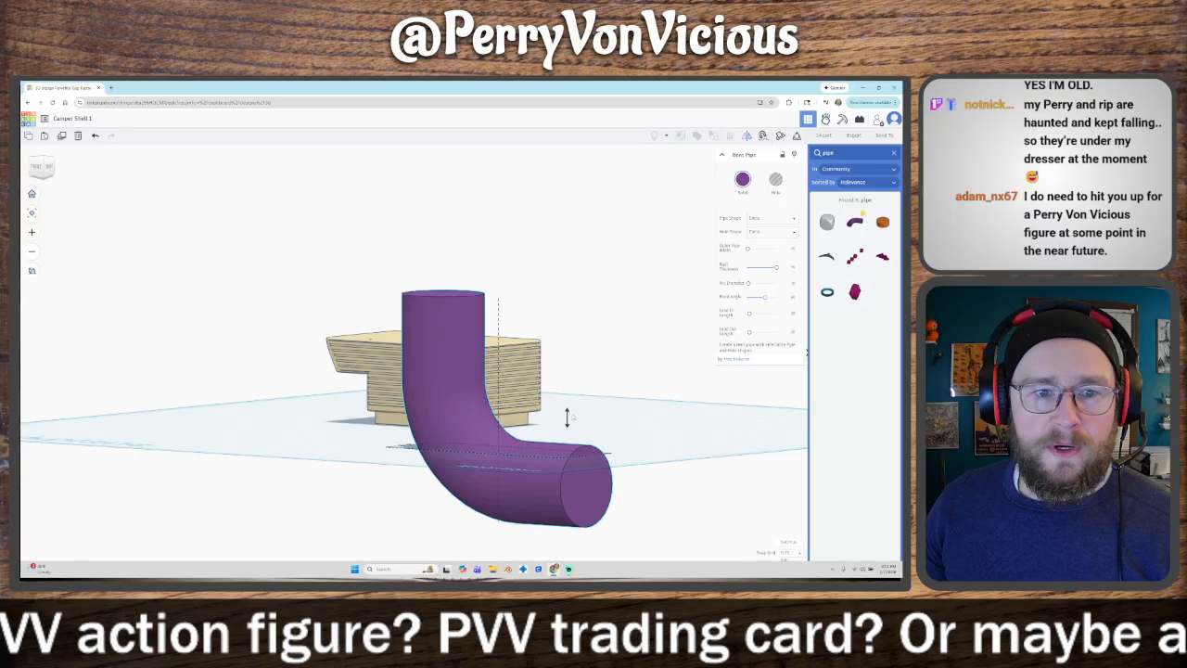
pyautogui.moveTo(526, 446); pyautogui.dragTo(538, 482, button='right')
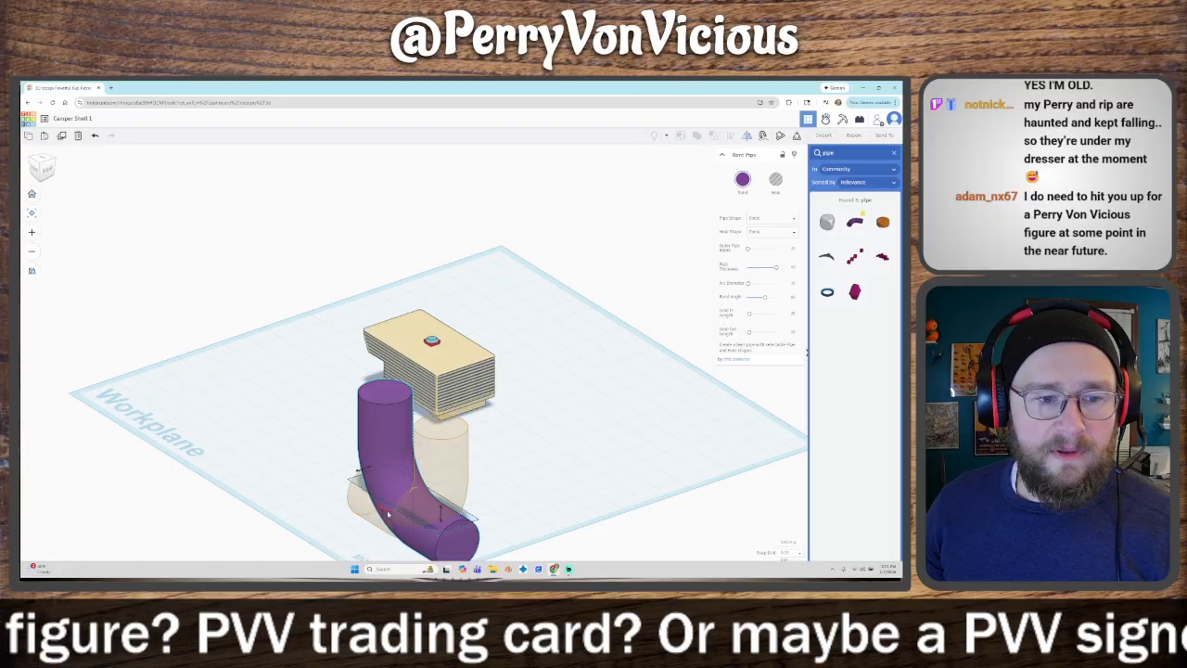
pyautogui.click(389, 511)
pyautogui.moveTo(507, 509); pyautogui.dragTo(586, 483, button='right')
pyautogui.moveTo(642, 447); pyautogui.dragTo(480, 405, button='right')
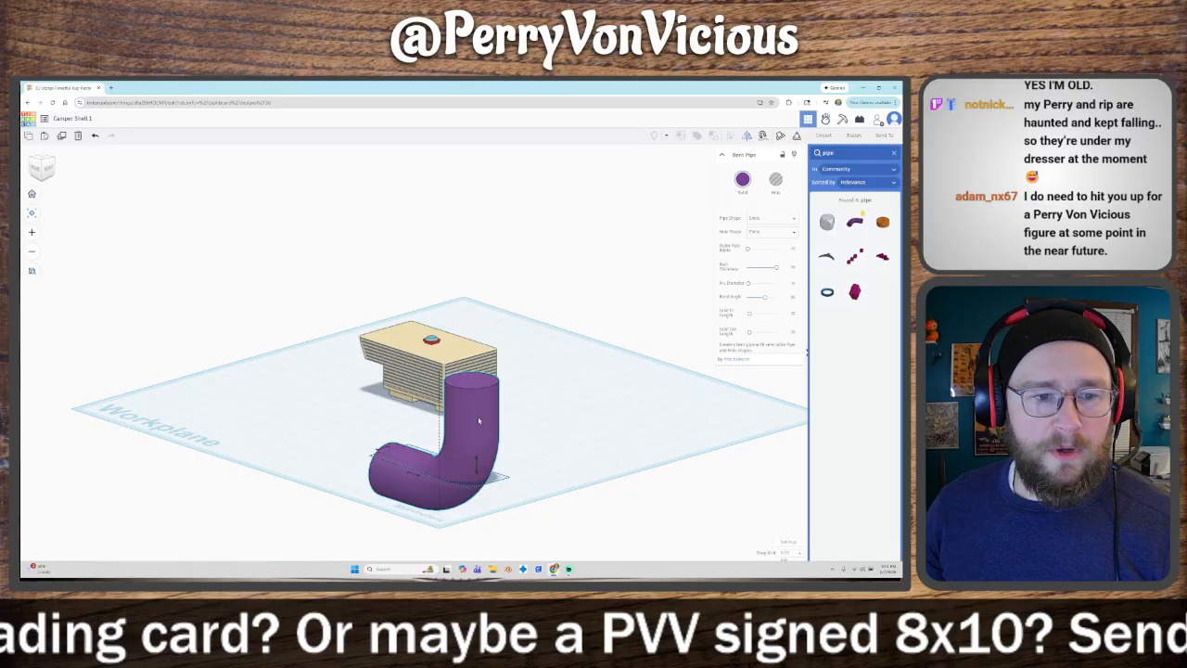
# Step: Try stretching the pipe's height, and undo the change
pyautogui.scroll(3, 460, 434)
pyautogui.click(489, 436)
pyautogui.moveTo(449, 376); pyautogui.dragTo(434, 204)
pyautogui.hotkey('ctrl', 'z')
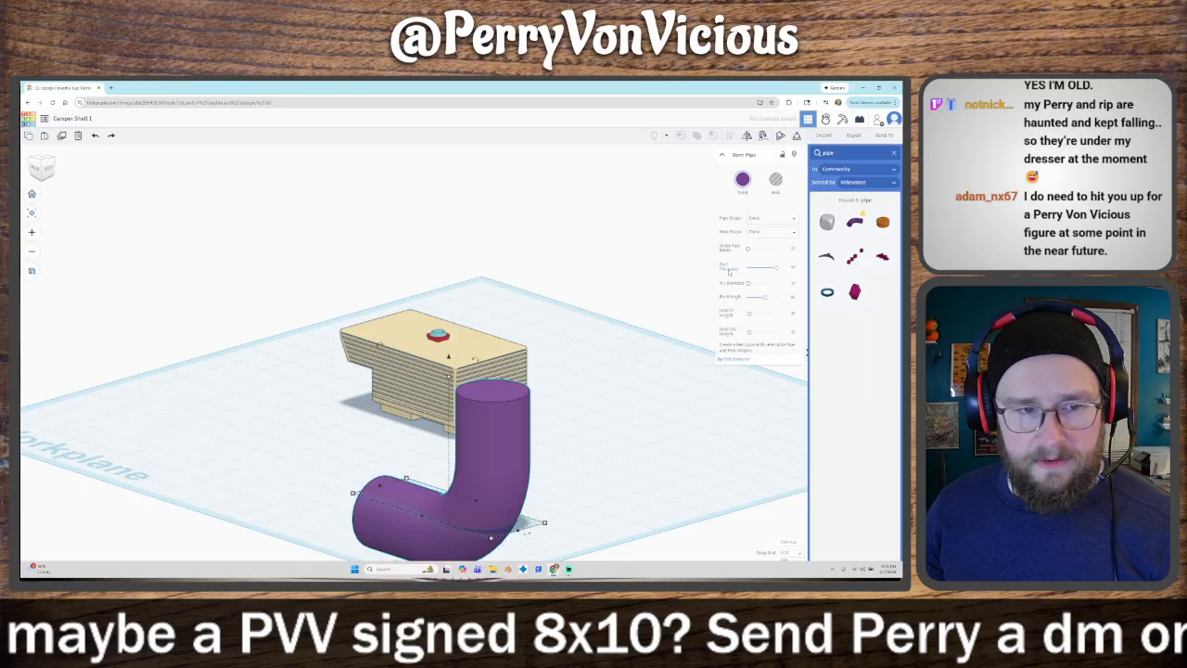
# Step: Lengthen the pipe's lead-in section, scale the whole pipe down, and place it by the camper's rear corner
pyautogui.moveTo(749, 313); pyautogui.dragTo(765, 315)
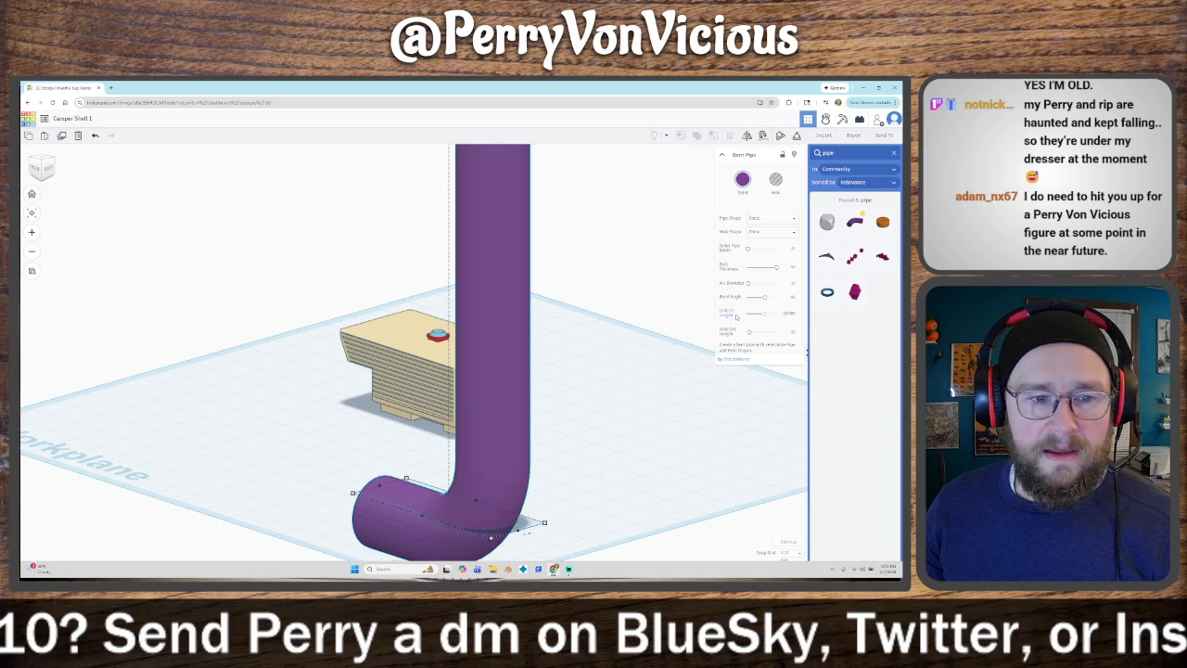
pyautogui.scroll(-5, 645, 364)
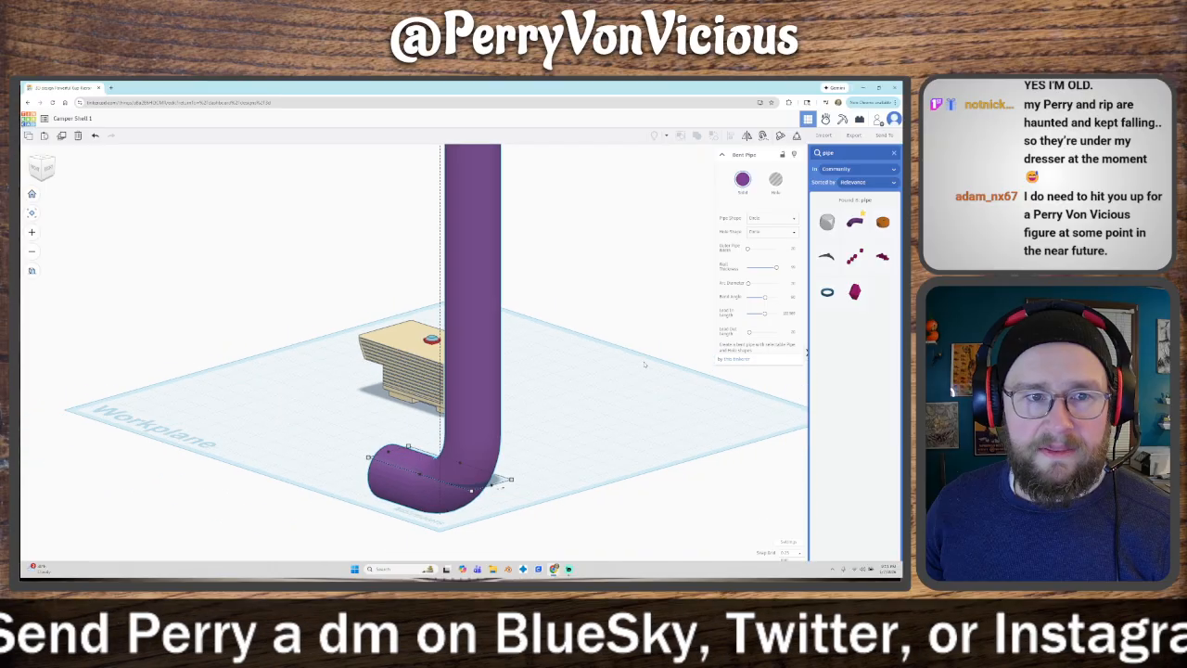
pyautogui.moveTo(432, 181)
pyautogui.moveTo(432, 181); pyautogui.dragTo(431, 417)
pyautogui.scroll(3, 519, 428)
pyautogui.moveTo(437, 484); pyautogui.dragTo(451, 387)
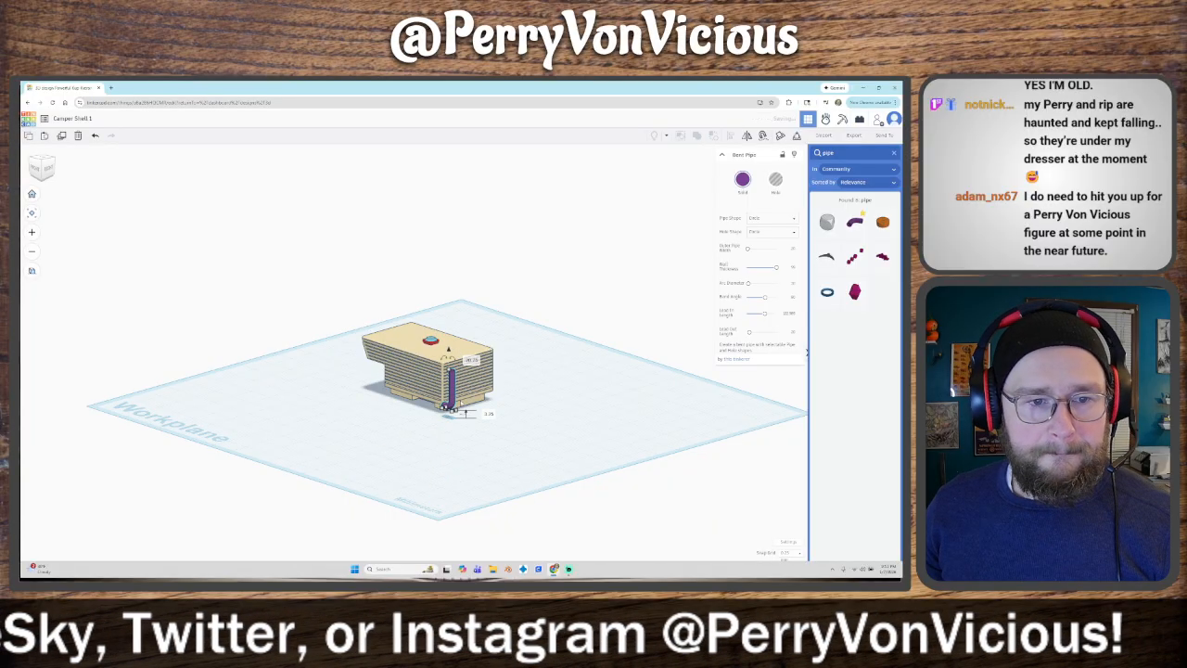
pyautogui.press('f')
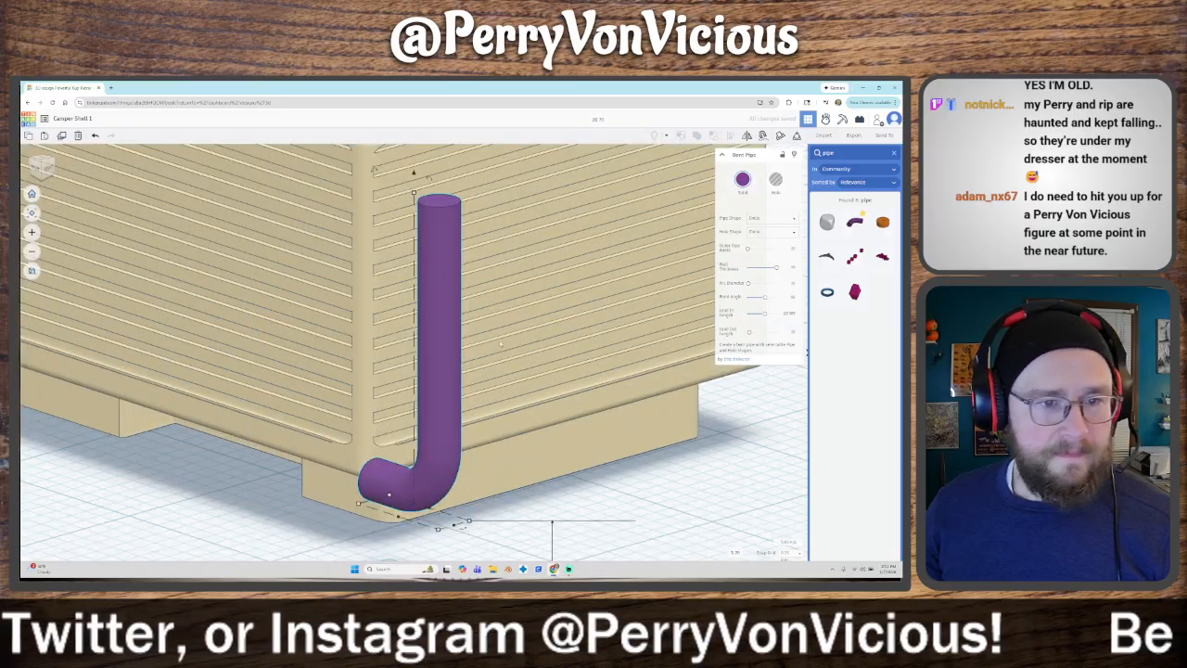
# Step: Scale the pipe down further and move it inward from the corner onto the lower part of the camper's rear wall
pyautogui.scroll(-3, 500, 345)
pyautogui.moveTo(501, 347); pyautogui.dragTo(445, 390, button='right')
pyautogui.click(422, 371)
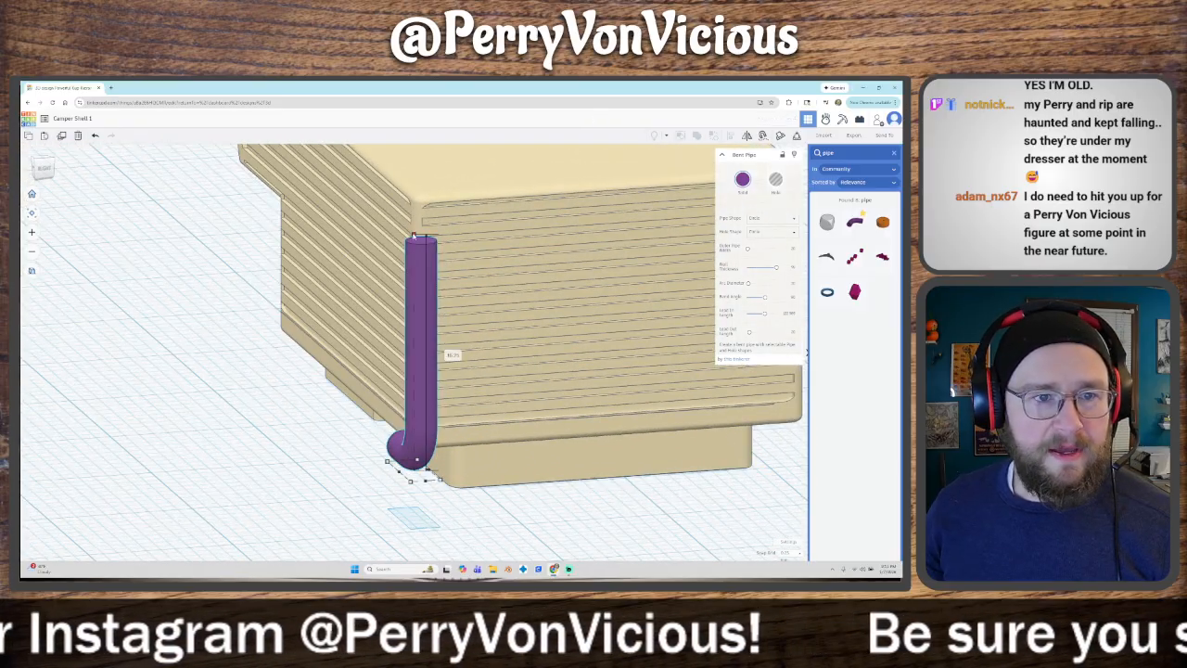
pyautogui.keyDown('shift'); pyautogui.moveTo(414, 251); pyautogui.dragTo(413, 332); pyautogui.keyUp('shift')
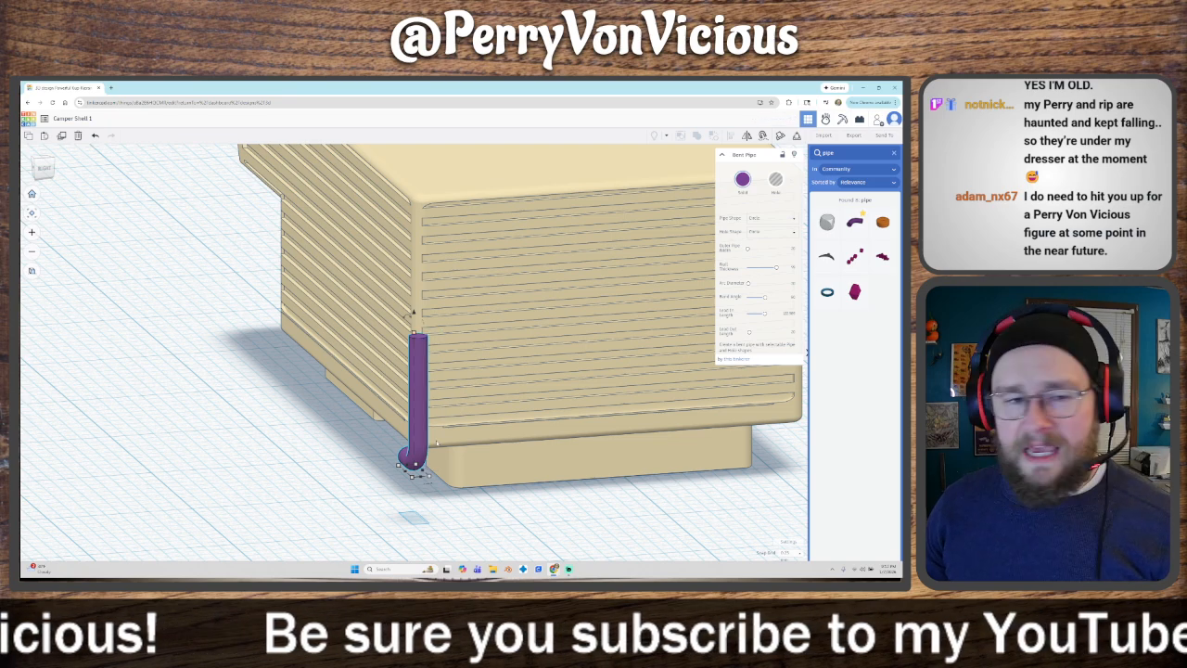
pyautogui.moveTo(415, 438); pyautogui.dragTo(492, 415)
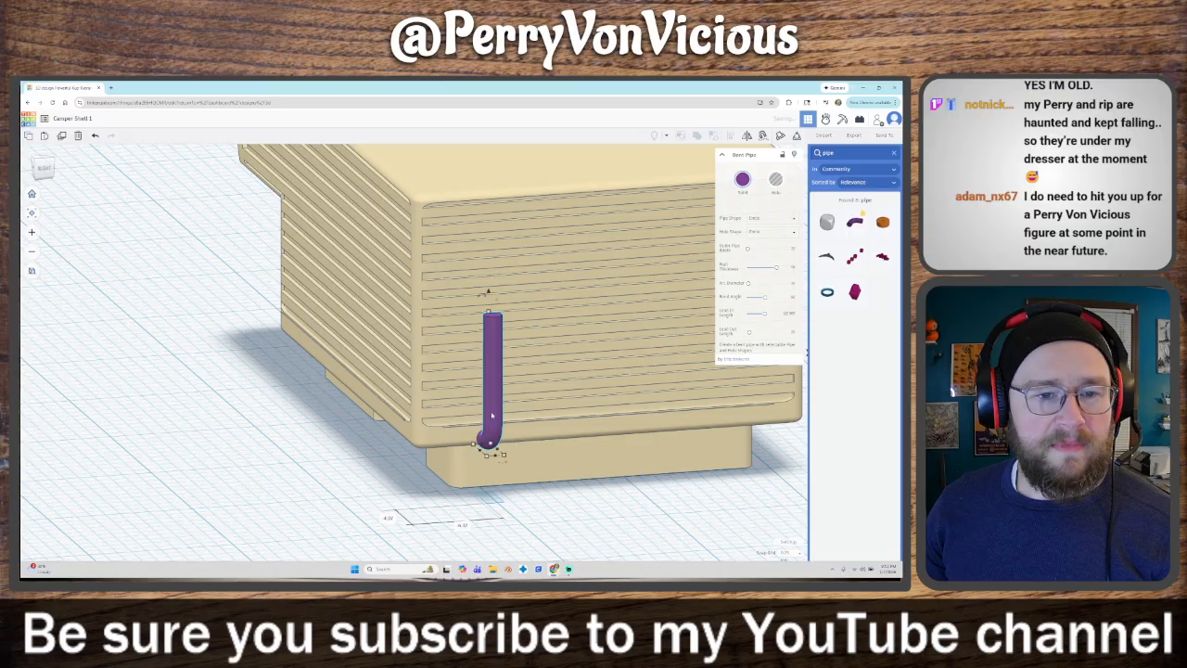
pyautogui.moveTo(494, 454); pyautogui.dragTo(546, 430, button='right')
pyautogui.moveTo(402, 312); pyautogui.dragTo(401, 307)
pyautogui.moveTo(531, 404); pyautogui.dragTo(405, 419, button='right')
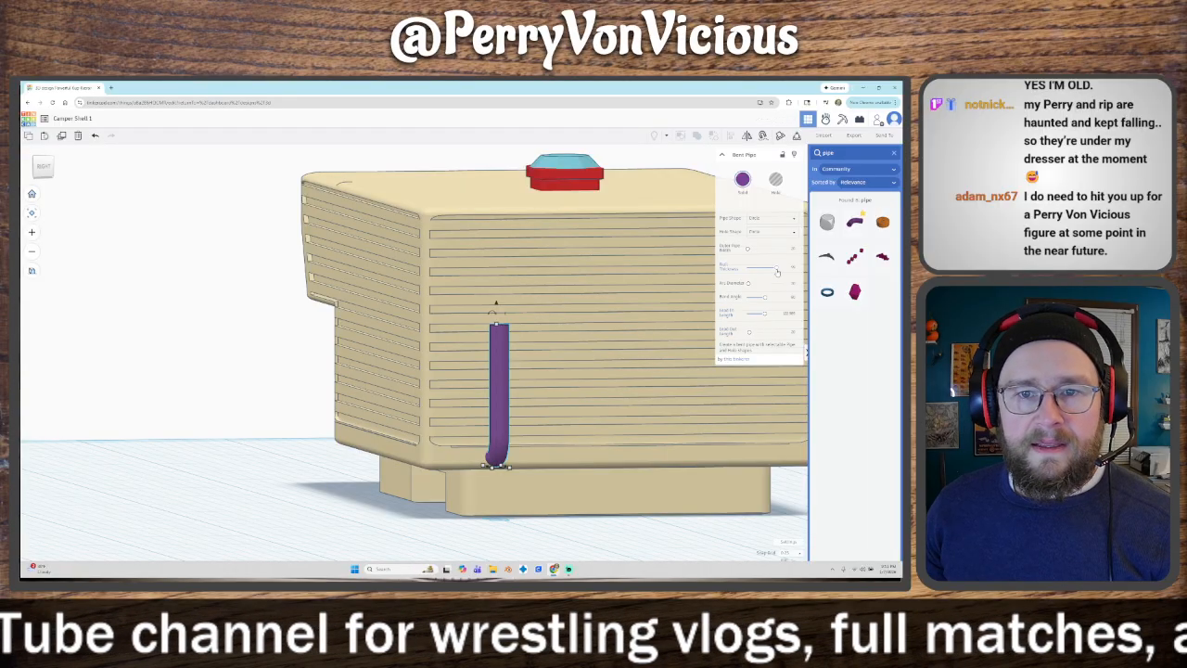
# Step: Extend the pipe's lead-in length up most of the rear wall, and nudge the pipe two increments toward the camper
pyautogui.moveTo(764, 316); pyautogui.dragTo(776, 315)
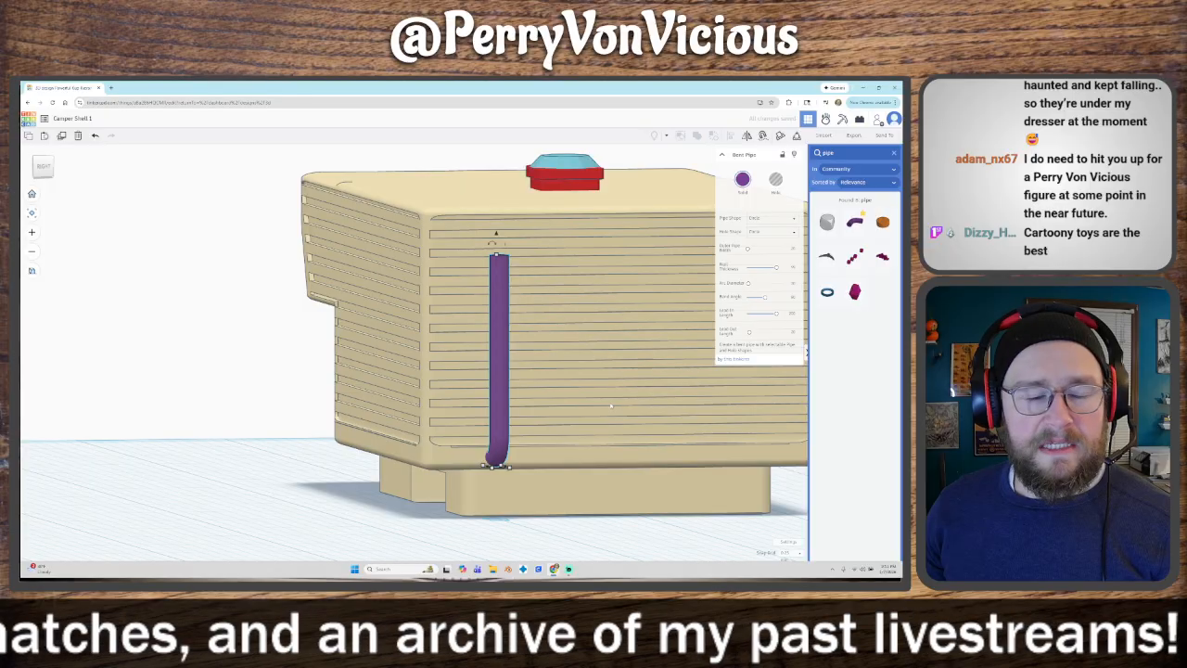
pyautogui.moveTo(610, 405); pyautogui.dragTo(422, 422, button='right')
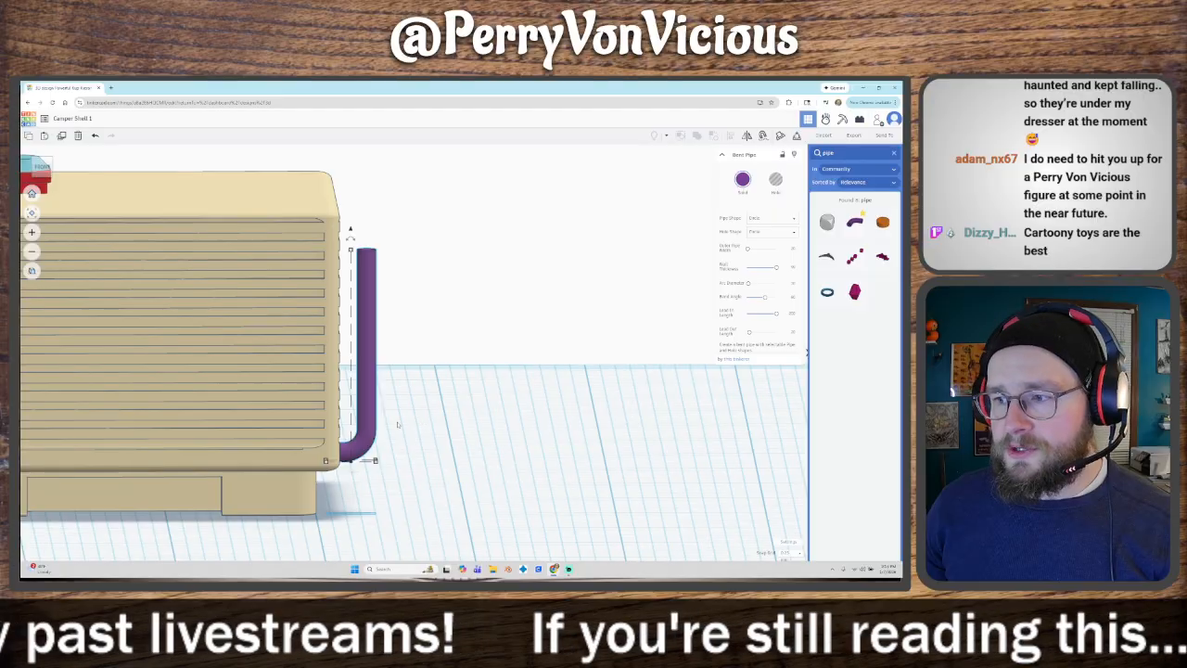
pyautogui.moveTo(442, 436); pyautogui.dragTo(429, 440, button='right')
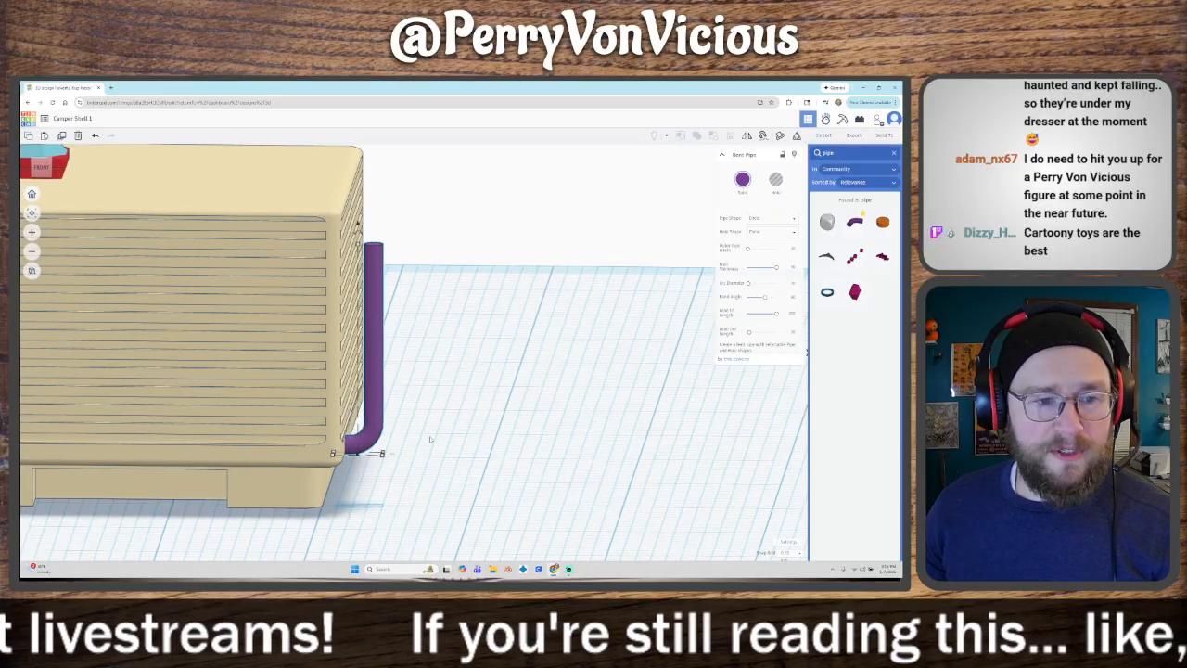
pyautogui.press('Left')
pyautogui.press('Left')
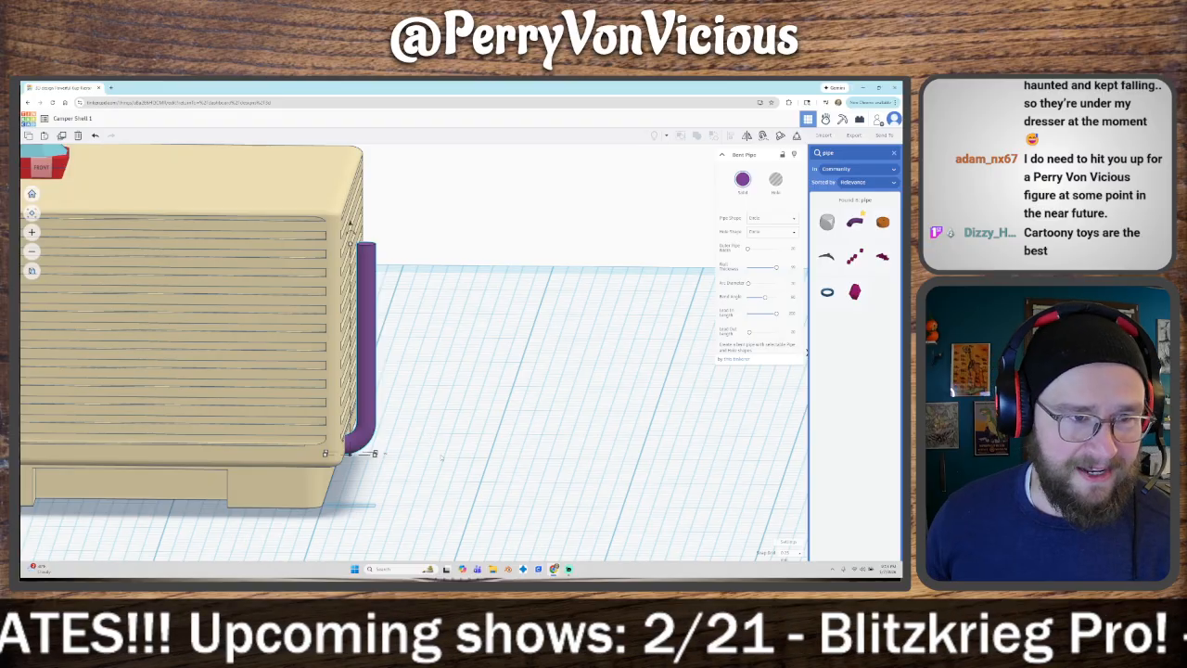
# Step: Nudge the pipe closer until it touches the ribbed rear wall, checking the contact from the side
pyautogui.moveTo(405, 479); pyautogui.dragTo(363, 435, button='right')
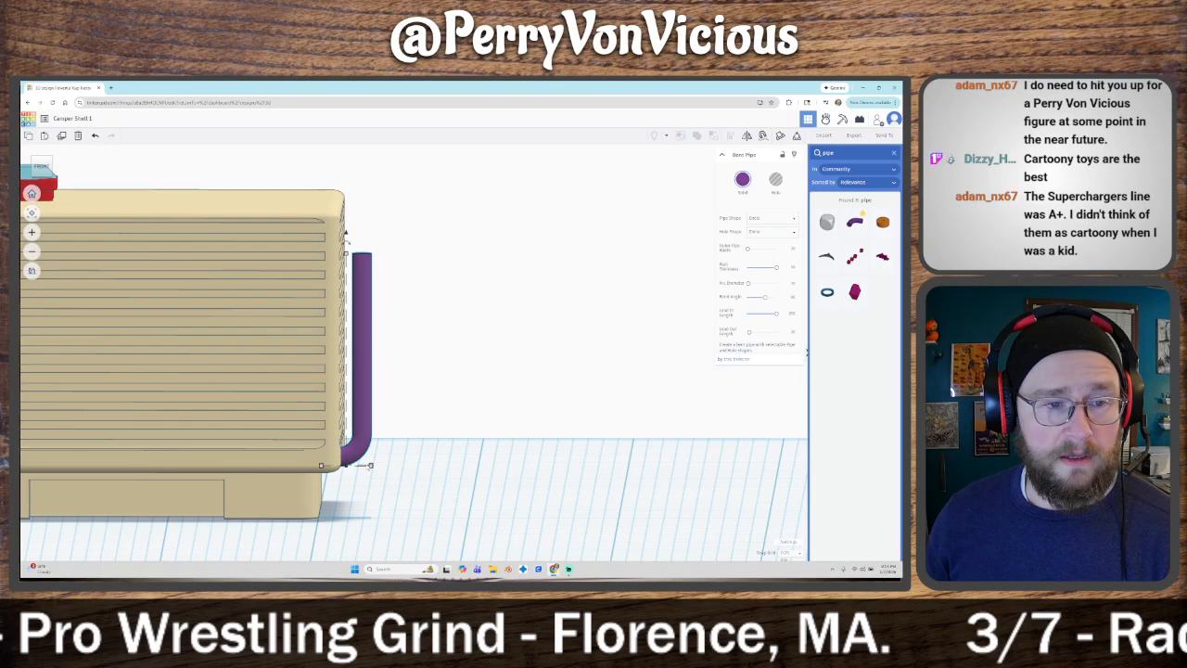
pyautogui.moveTo(438, 445); pyautogui.dragTo(417, 478, button='right')
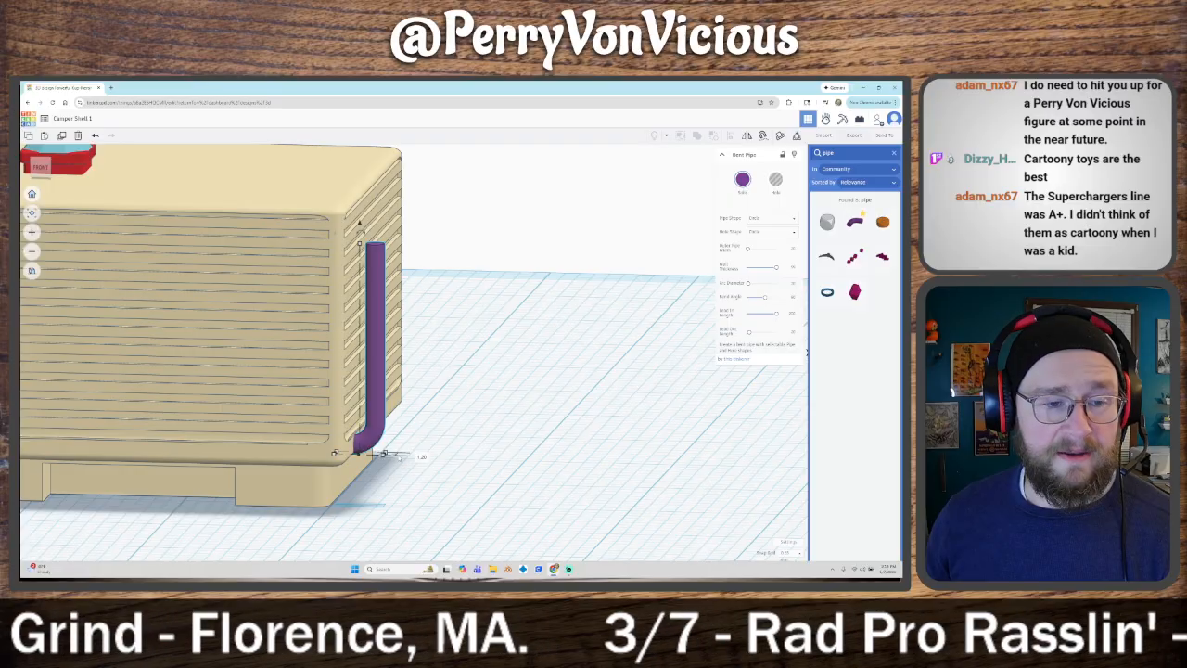
pyautogui.press('Left')
pyautogui.press('Left')
pyautogui.press('Left')
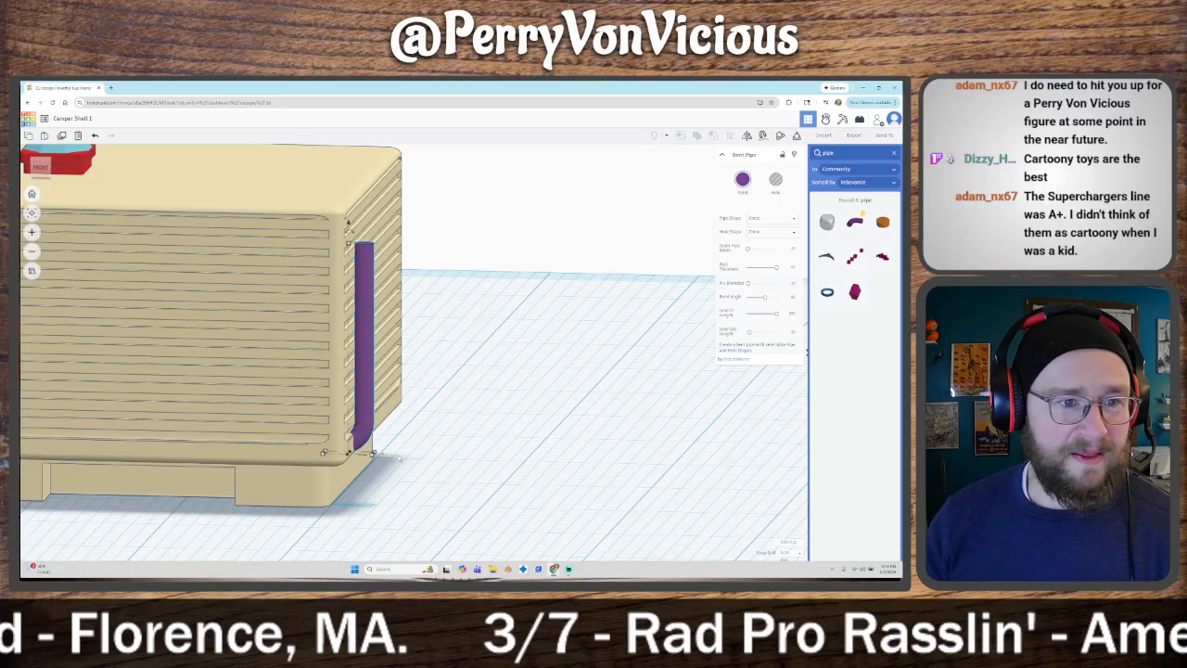
pyautogui.moveTo(439, 417); pyautogui.dragTo(465, 407, button='right')
pyautogui.scroll(4, 463, 408)
pyautogui.scroll(2, 366, 408)
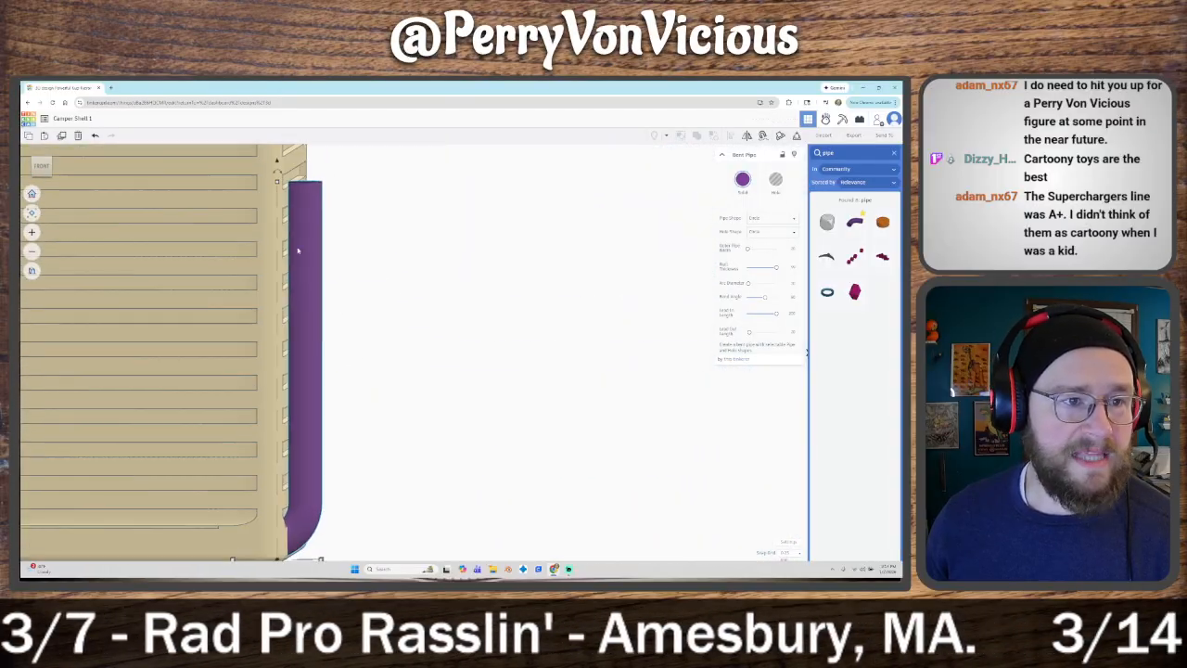
pyautogui.moveTo(378, 291); pyautogui.dragTo(380, 291, button='right')
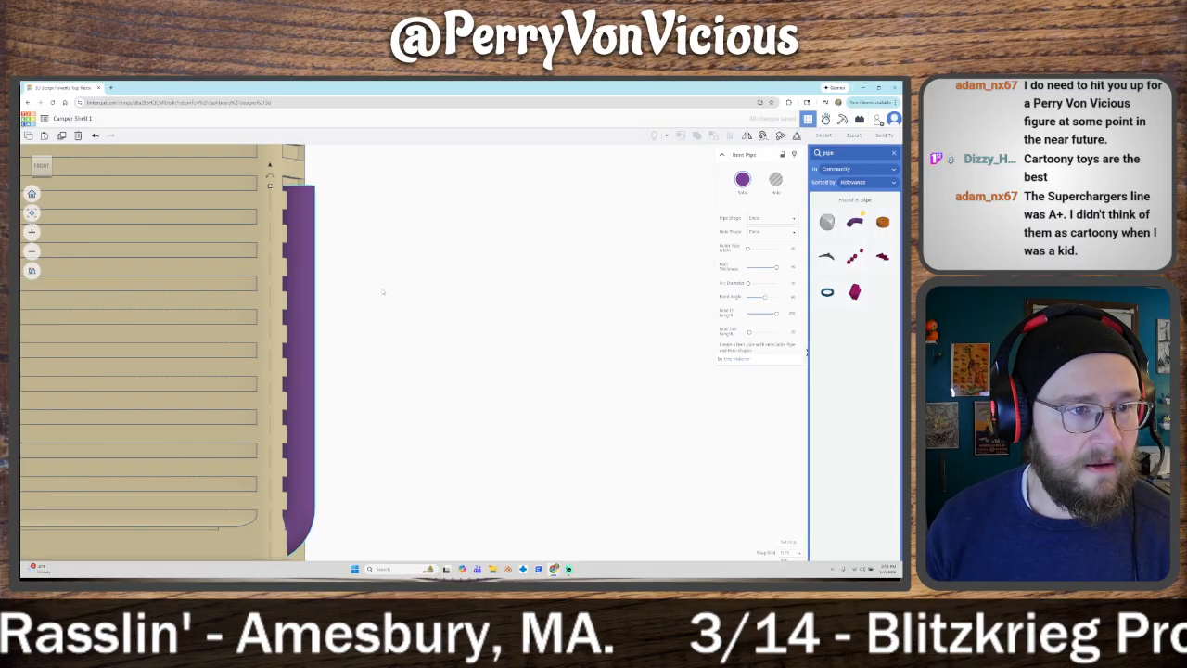
# Step: Choose a finer snap grid and nudge the pipe in small increments until it is partly embedded in the rear wall
pyautogui.click(794, 553)
pyautogui.click(788, 491)
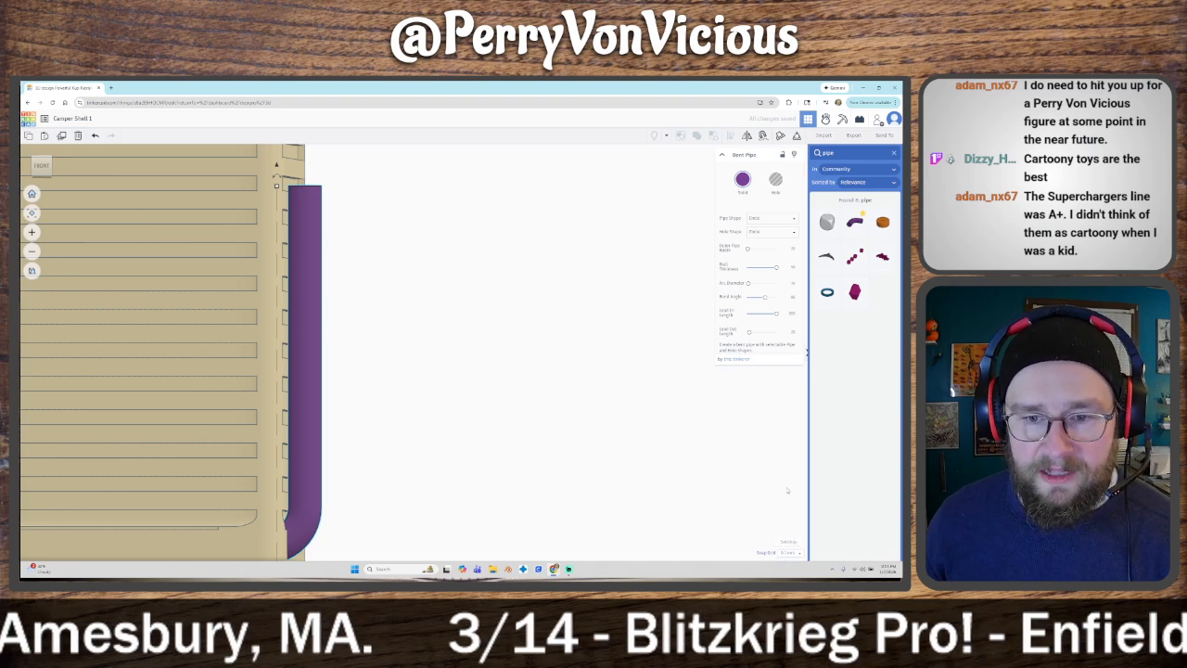
pyautogui.press('Left')
pyautogui.press('Left')
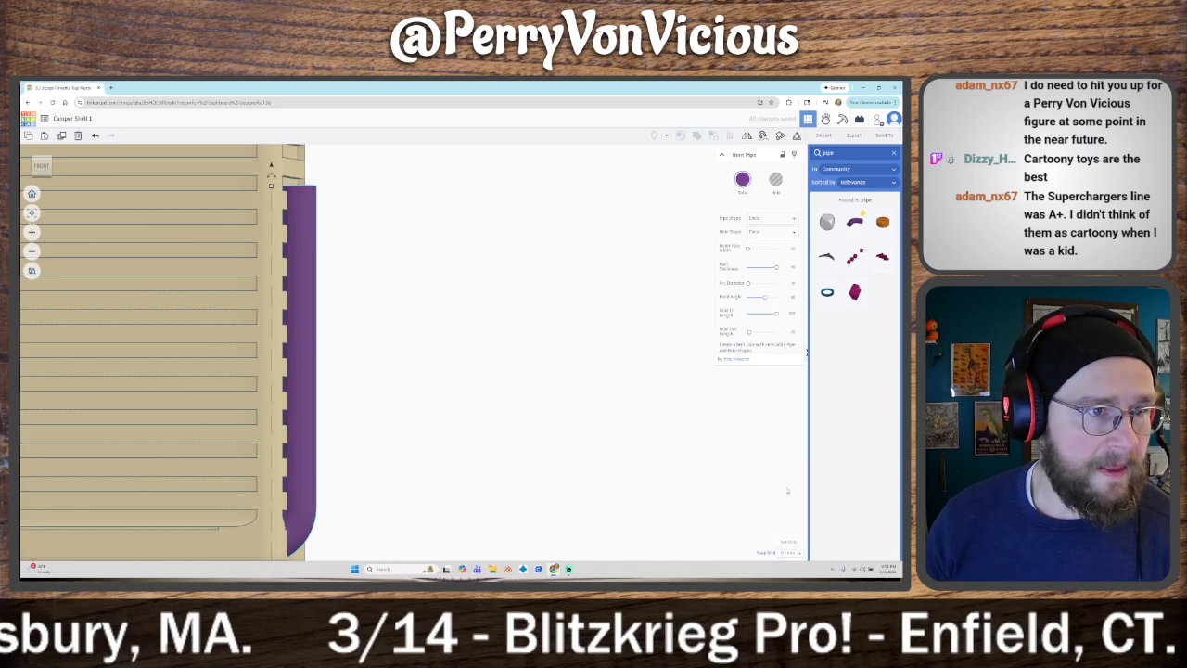
pyautogui.moveTo(480, 408); pyautogui.dragTo(446, 422, button='right')
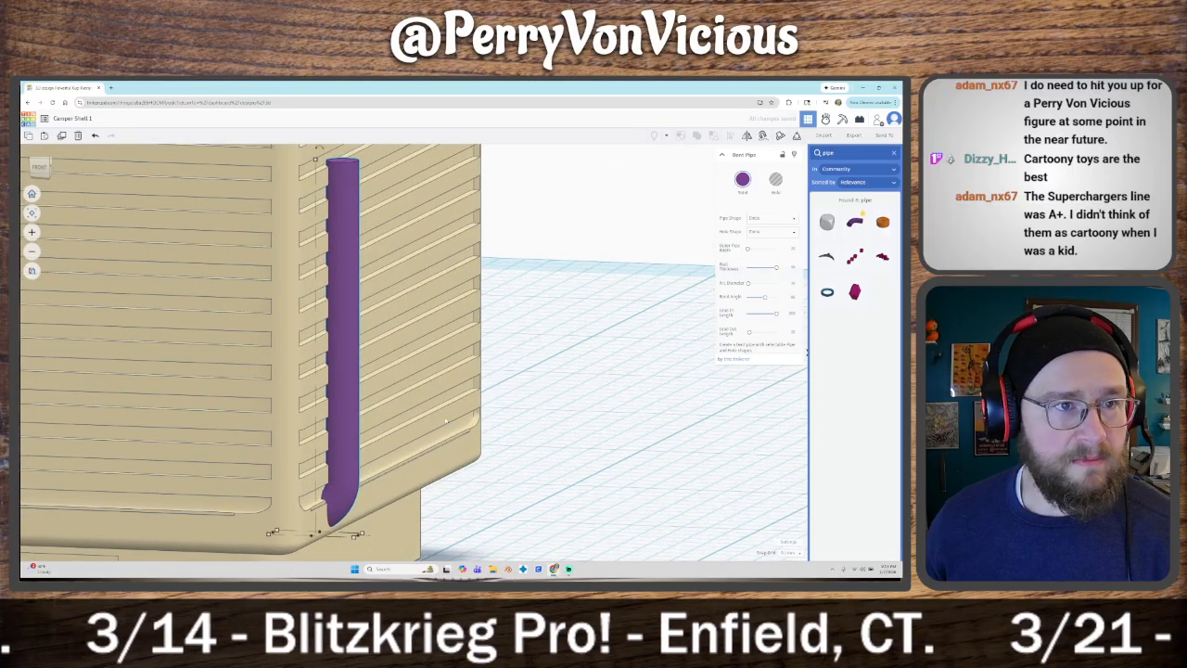
pyautogui.press('Left')
pyautogui.press('Left')
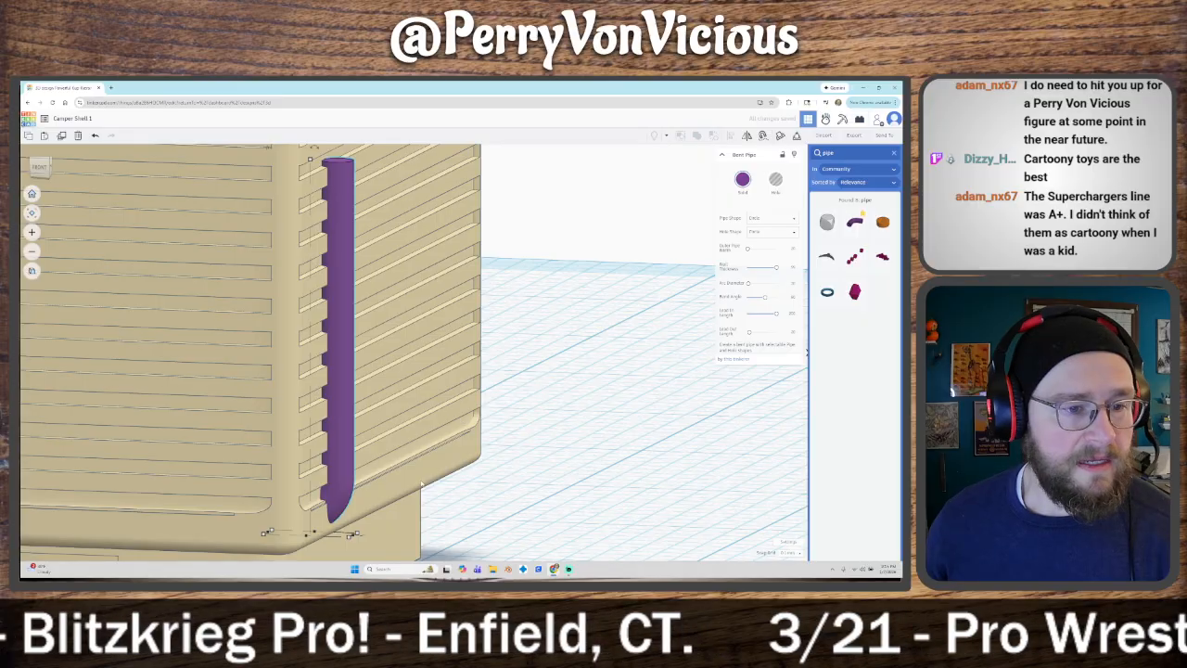
pyautogui.moveTo(407, 485); pyautogui.dragTo(409, 477, button='right')
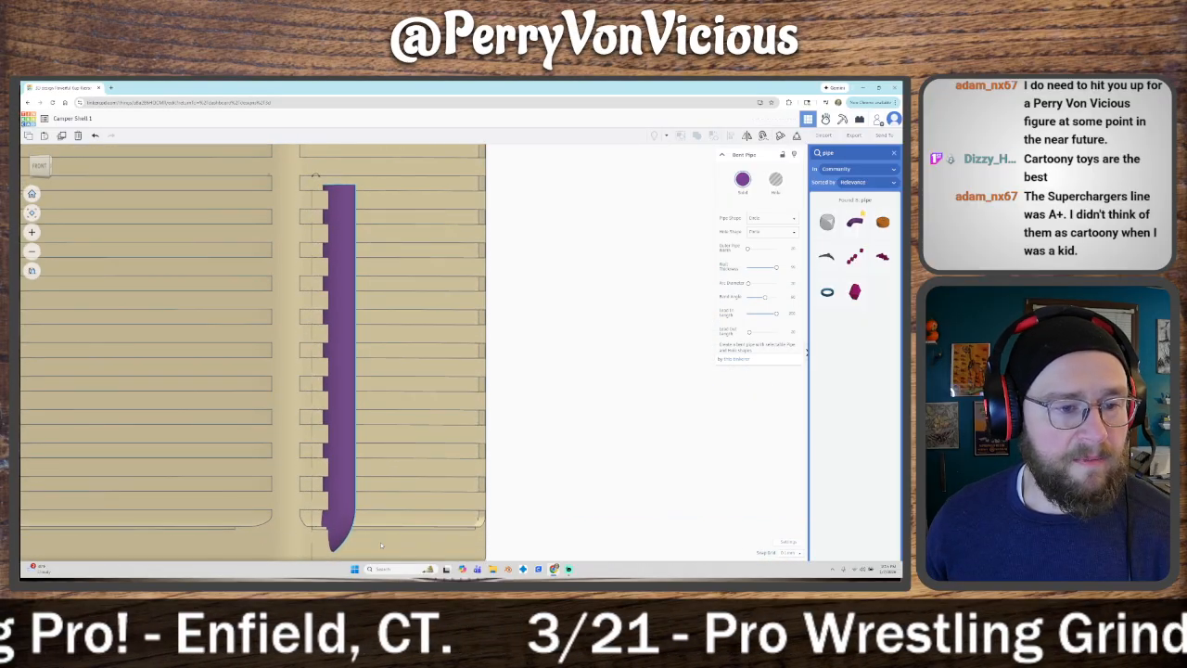
# Step: Nudge the pipe one small increment further into the ribbed rear wall and check how deeply it is embedded
pyautogui.moveTo(396, 544); pyautogui.dragTo(452, 509, button='right')
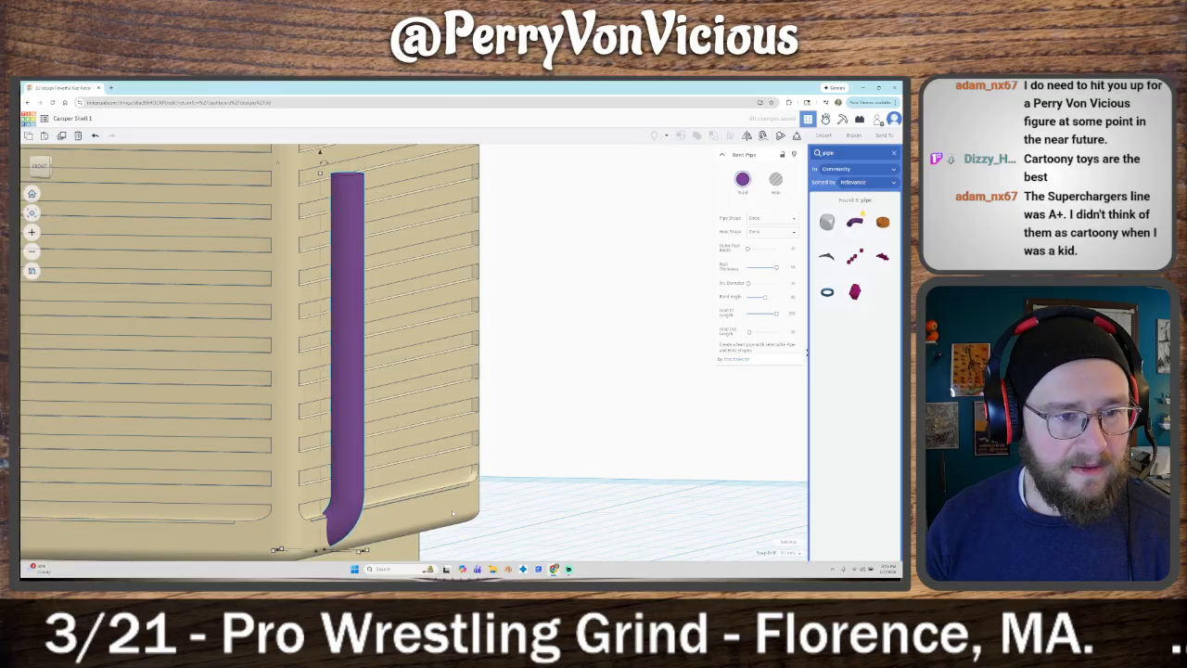
pyautogui.moveTo(453, 513); pyautogui.dragTo(339, 342, button='right')
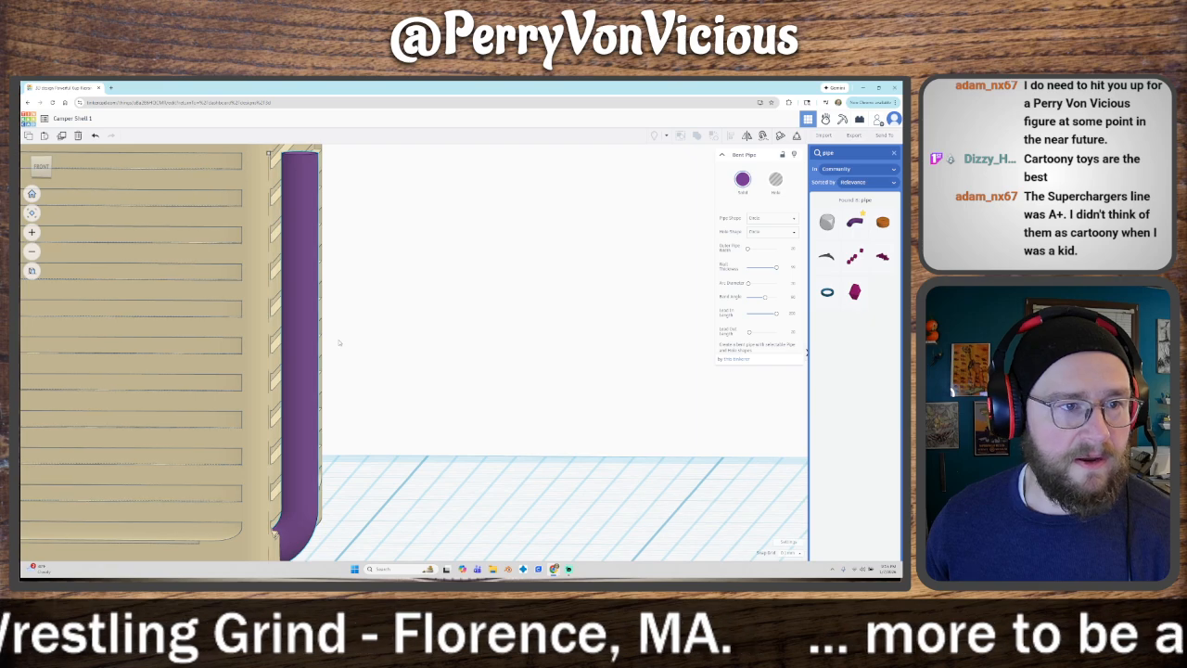
pyautogui.press('Left')
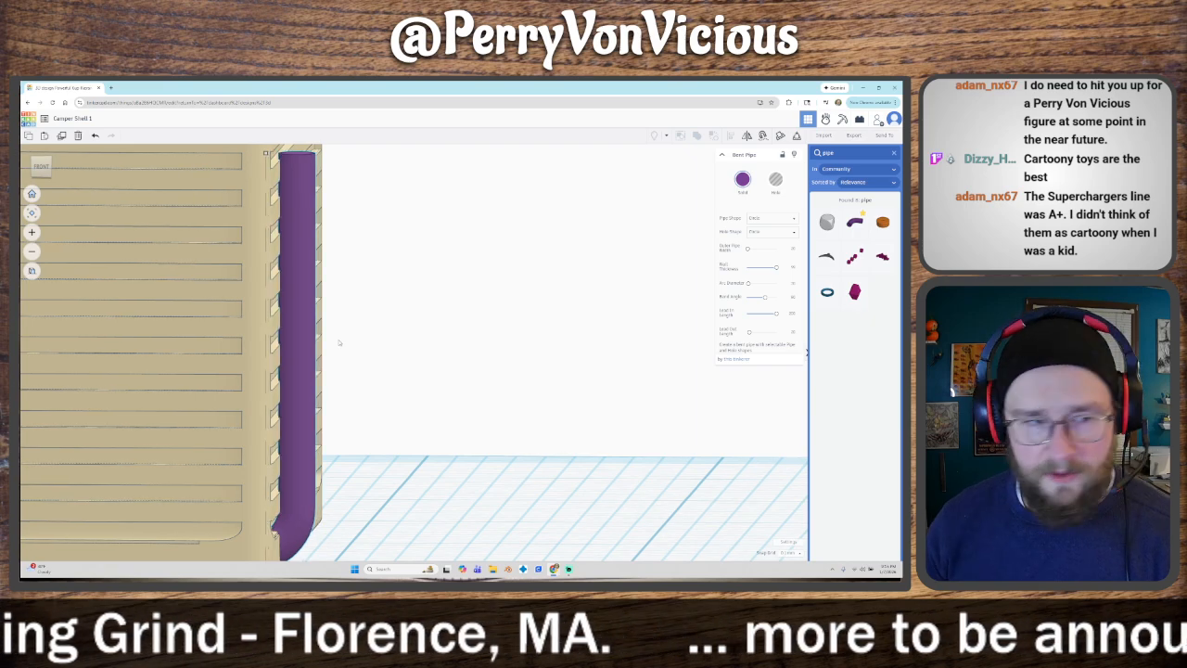
pyautogui.moveTo(453, 424); pyautogui.dragTo(425, 447, button='right')
pyautogui.scroll(-2, 451, 422)
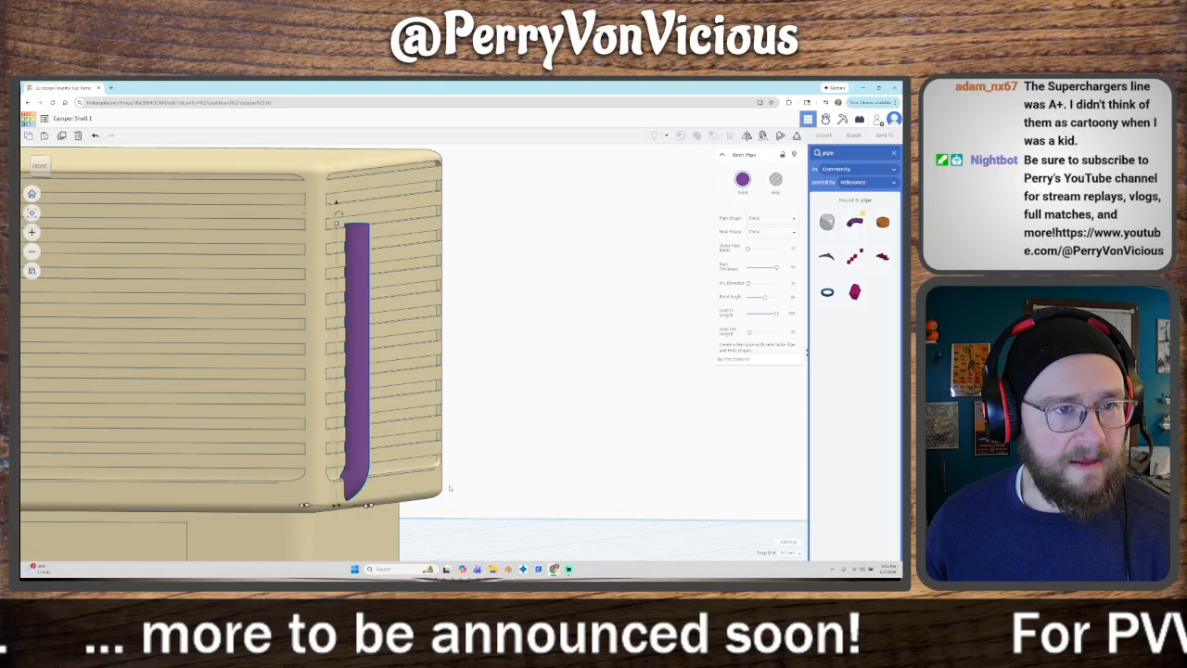
pyautogui.moveTo(478, 484); pyautogui.dragTo(425, 482, button='right')
pyautogui.moveTo(525, 479)
pyautogui.mouseDown(button='right')
pyautogui.moveTo(442, 476)
pyautogui.moveTo(546, 482)
pyautogui.mouseUp(button='right')
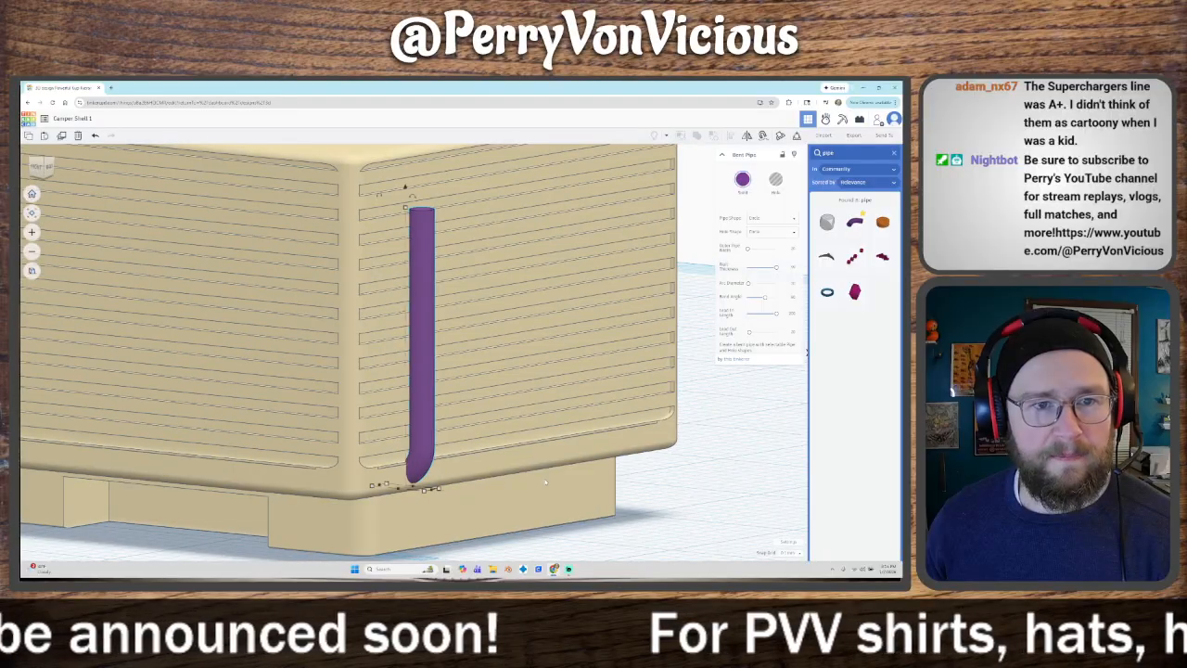
pyautogui.scroll(-2, 536, 472)
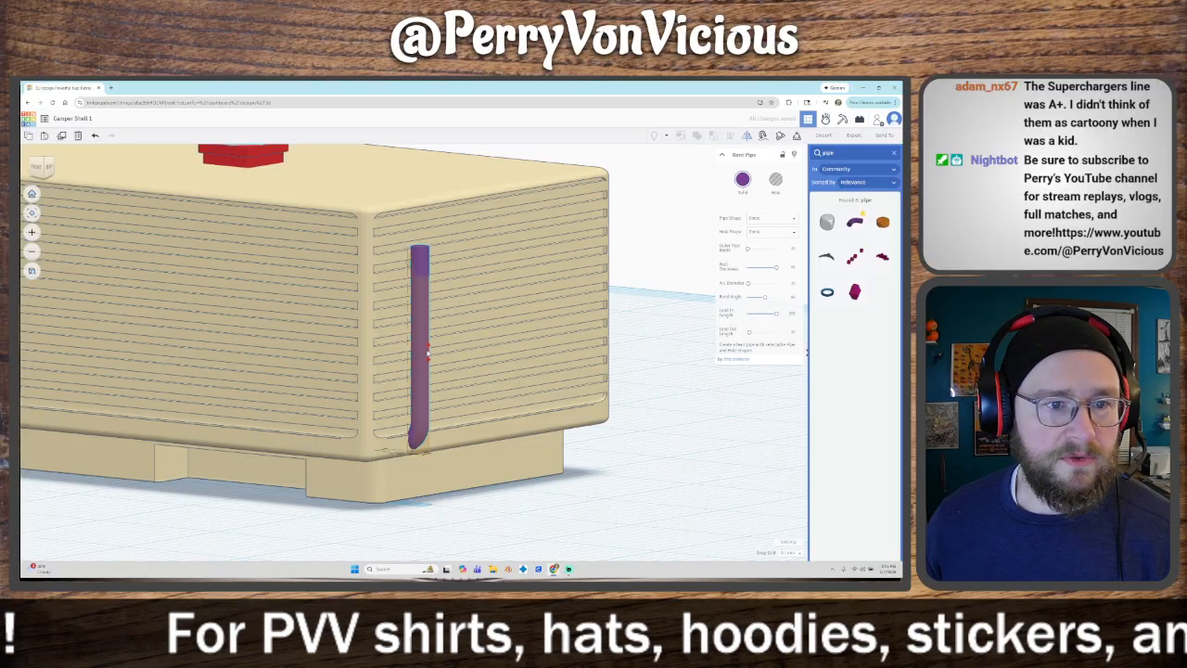
# Step: Flip a copy of the pipe vertically and raise it so its bend curves over the camper's roof edge
pyautogui.click(430, 349)
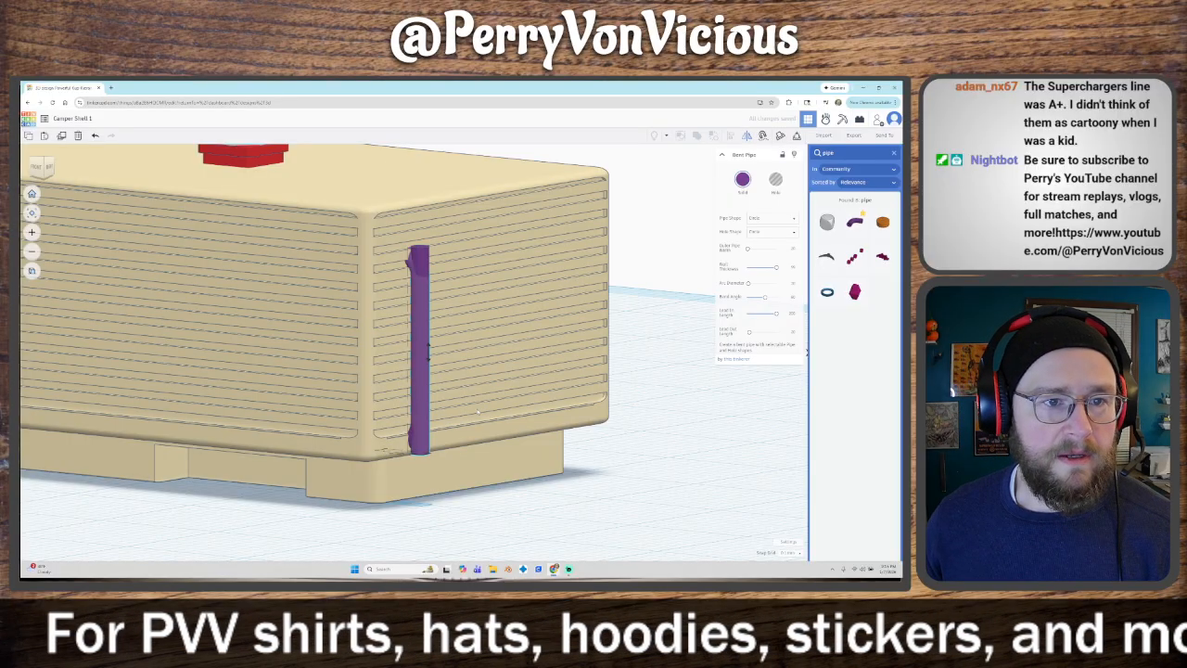
pyautogui.click(416, 332)
pyautogui.moveTo(406, 224); pyautogui.dragTo(393, 164)
pyautogui.moveTo(636, 454); pyautogui.dragTo(771, 457, button='right')
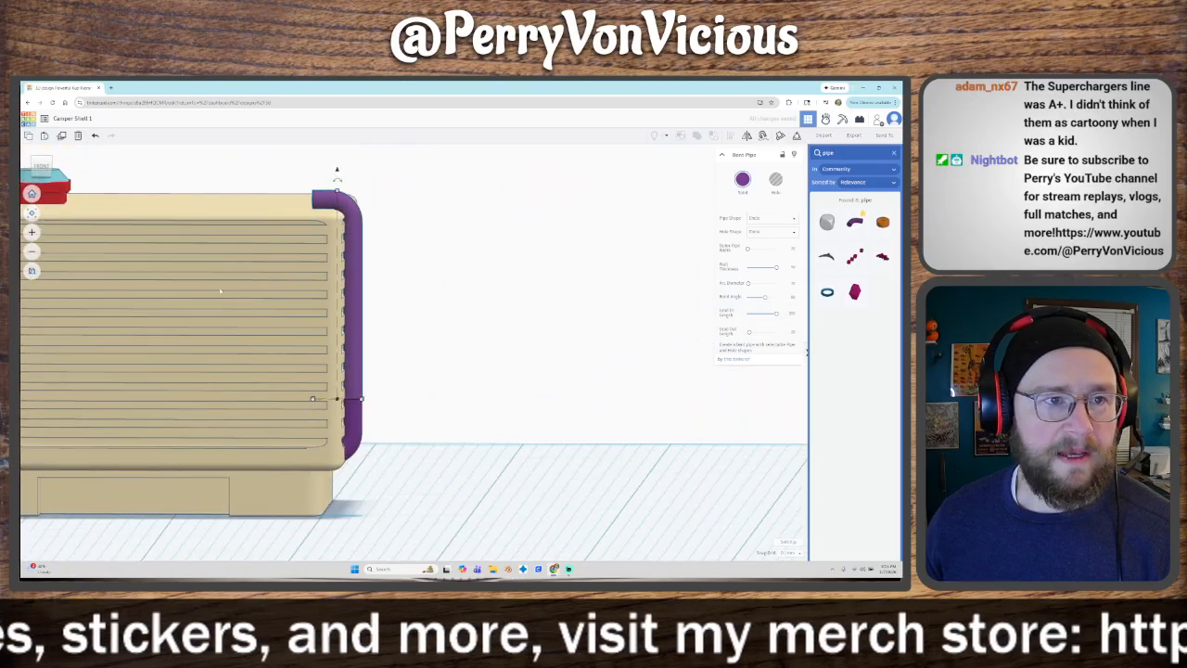
pyautogui.click(39, 173)
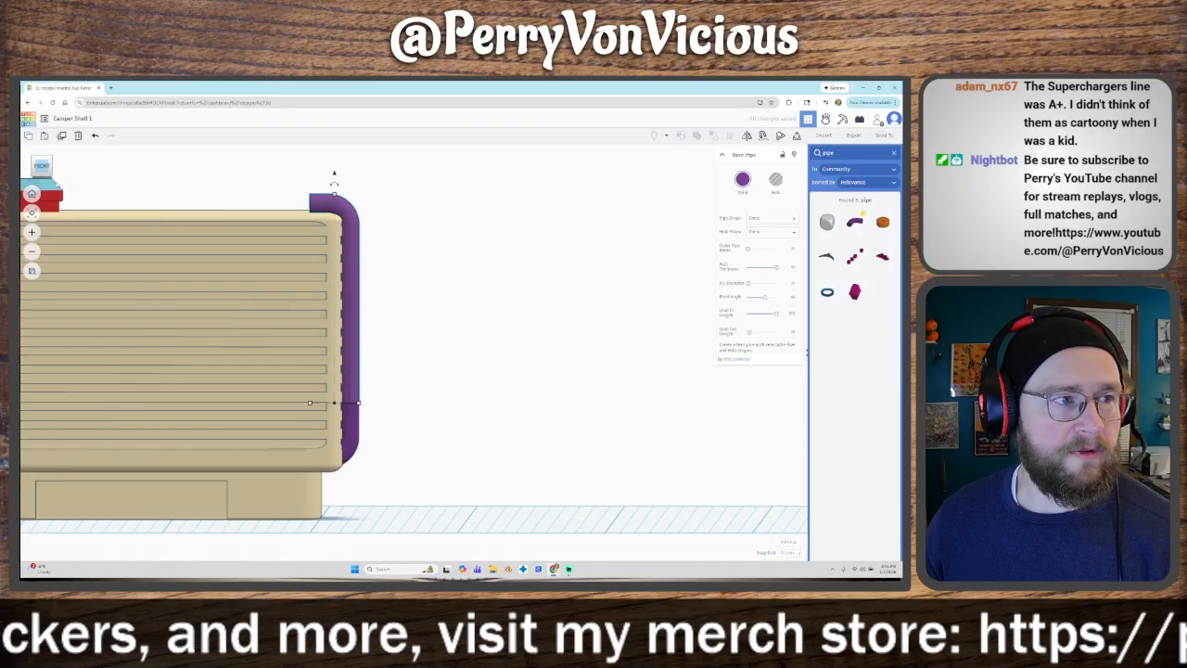
# Step: Lower the upper pipe piece by 0.10 so its horizontal end sits closer to the roof surface
pyautogui.scroll(5, 407, 234)
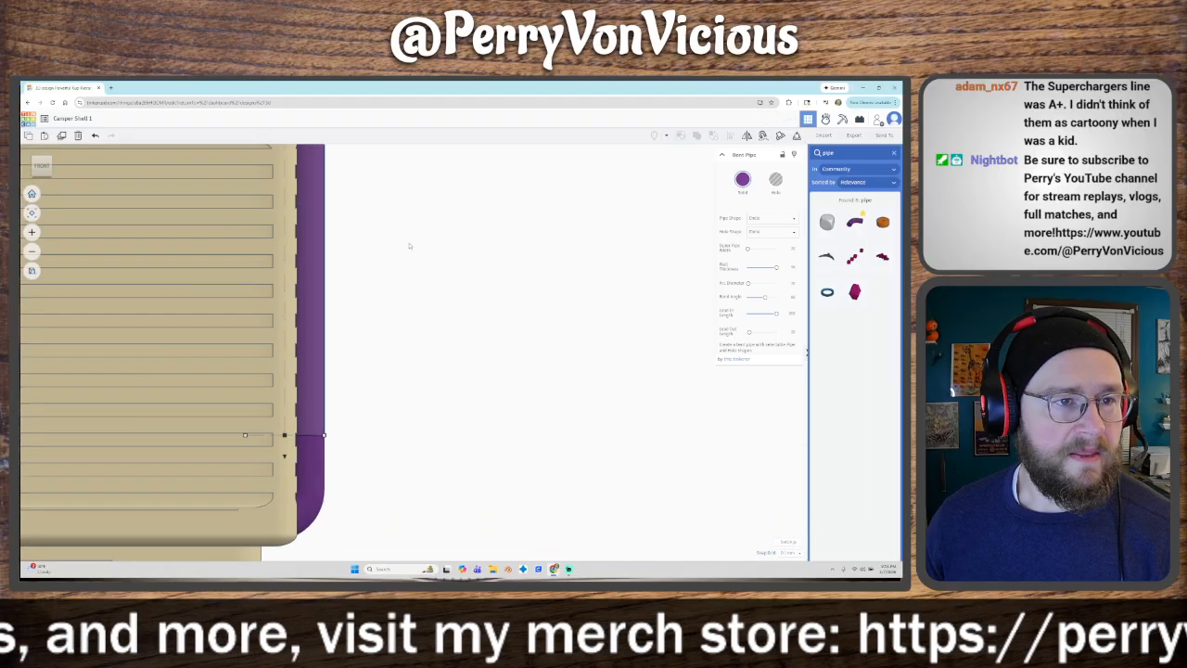
pyautogui.moveTo(407, 236); pyautogui.dragTo(493, 373, button='middle')
pyautogui.scroll(-2, 445, 262)
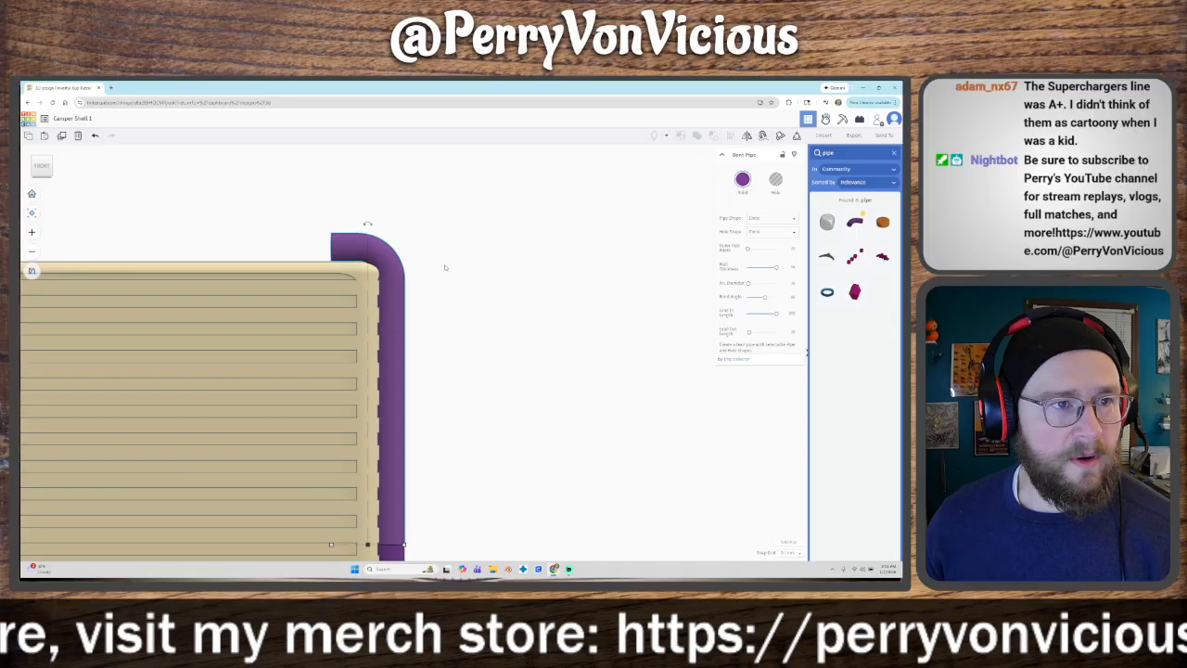
pyautogui.moveTo(479, 297); pyautogui.dragTo(458, 294, button='right')
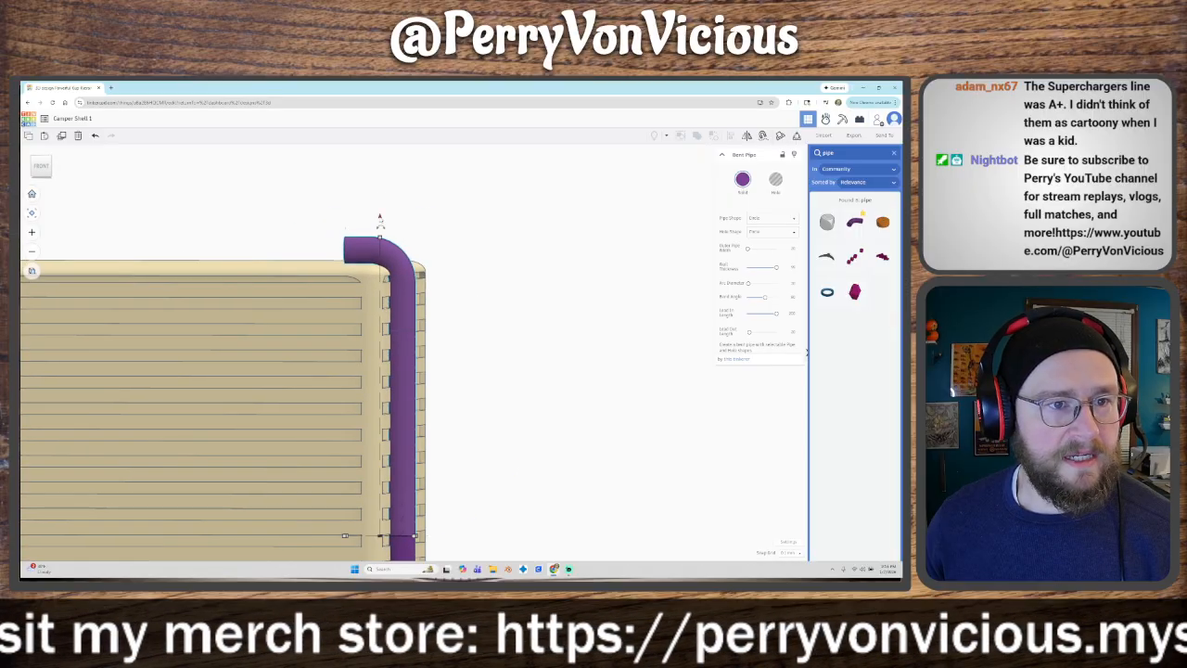
pyautogui.moveTo(379, 219); pyautogui.dragTo(379, 221)
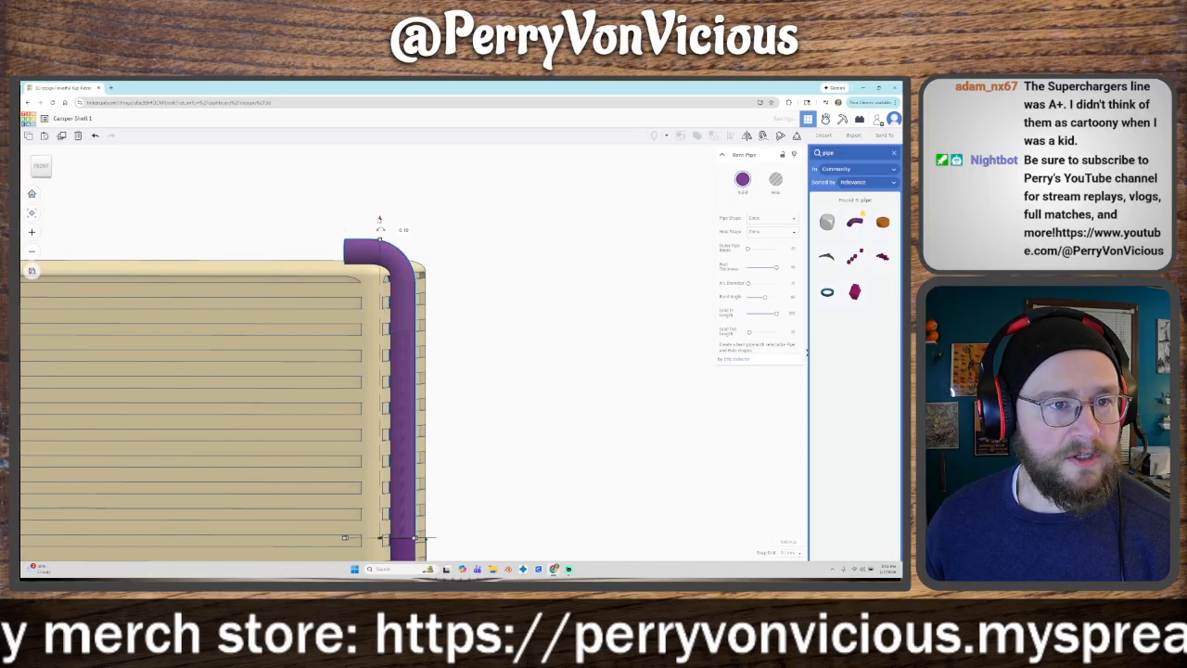
pyautogui.click(586, 393)
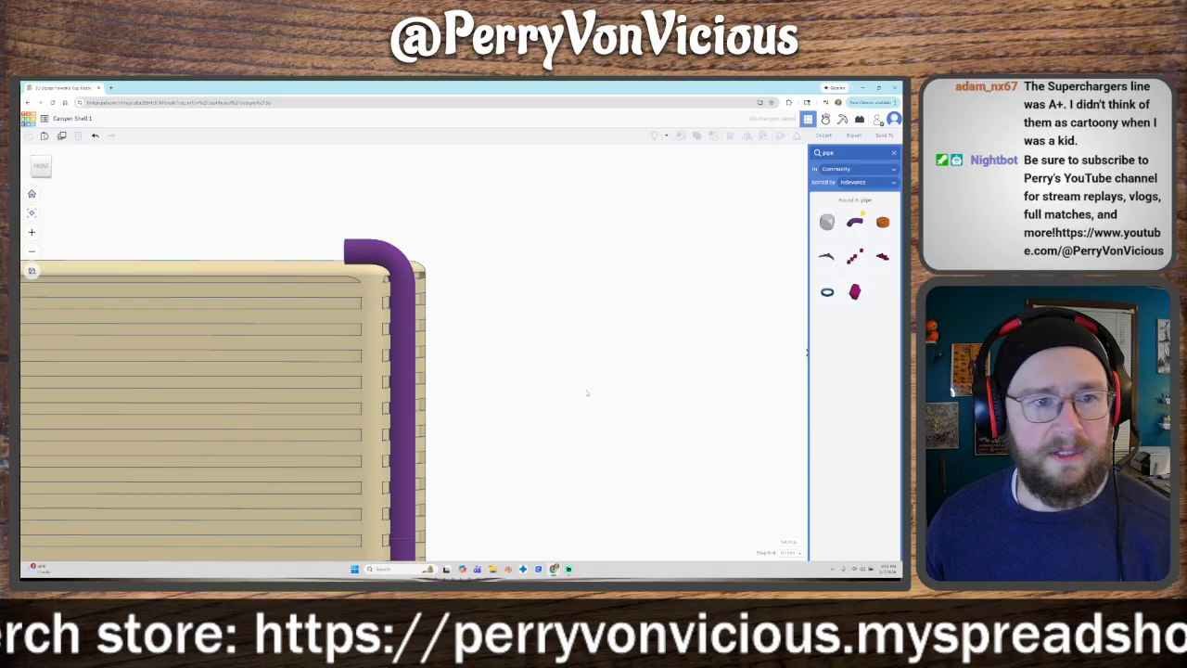
# Step: Duplicate the upper pipe piece and mirror the copy along the camper's length
pyautogui.moveTo(586, 394); pyautogui.dragTo(696, 421, button='right')
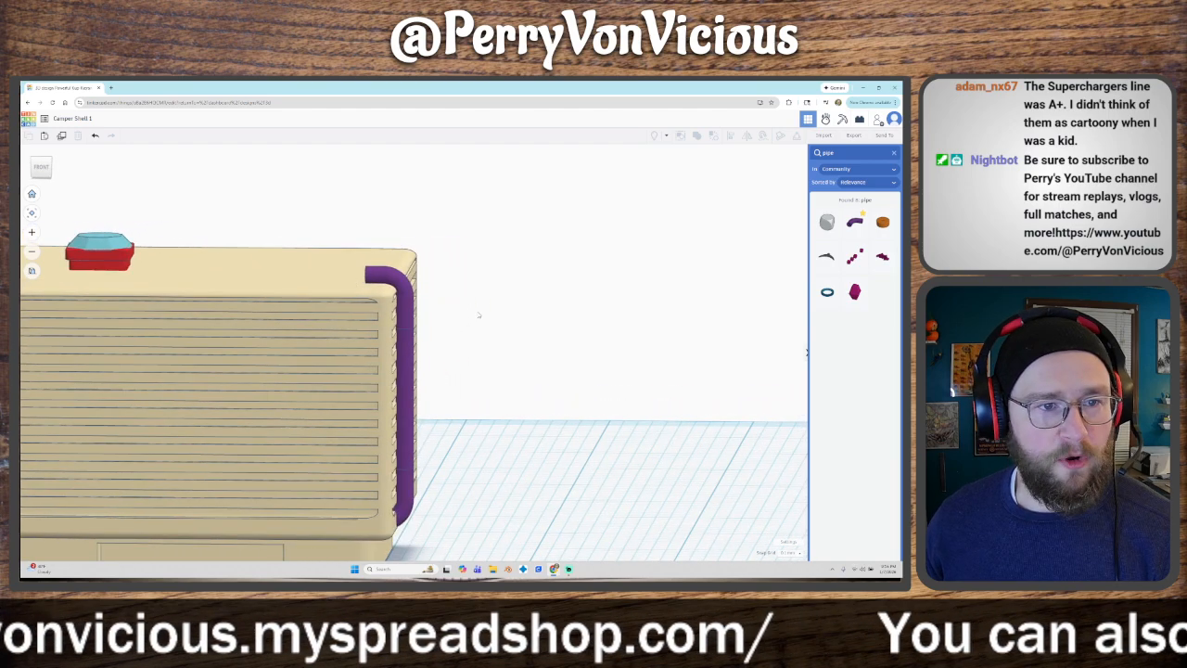
pyautogui.click(391, 281)
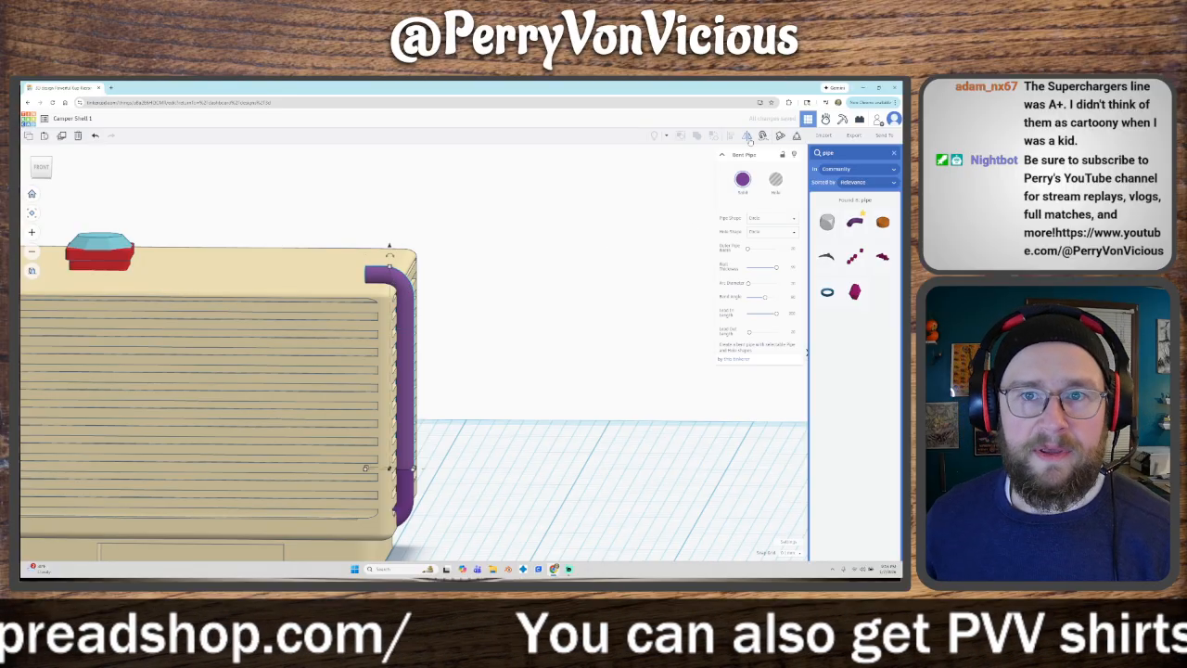
pyautogui.moveTo(554, 421); pyautogui.dragTo(469, 453, button='right')
pyautogui.click(419, 439)
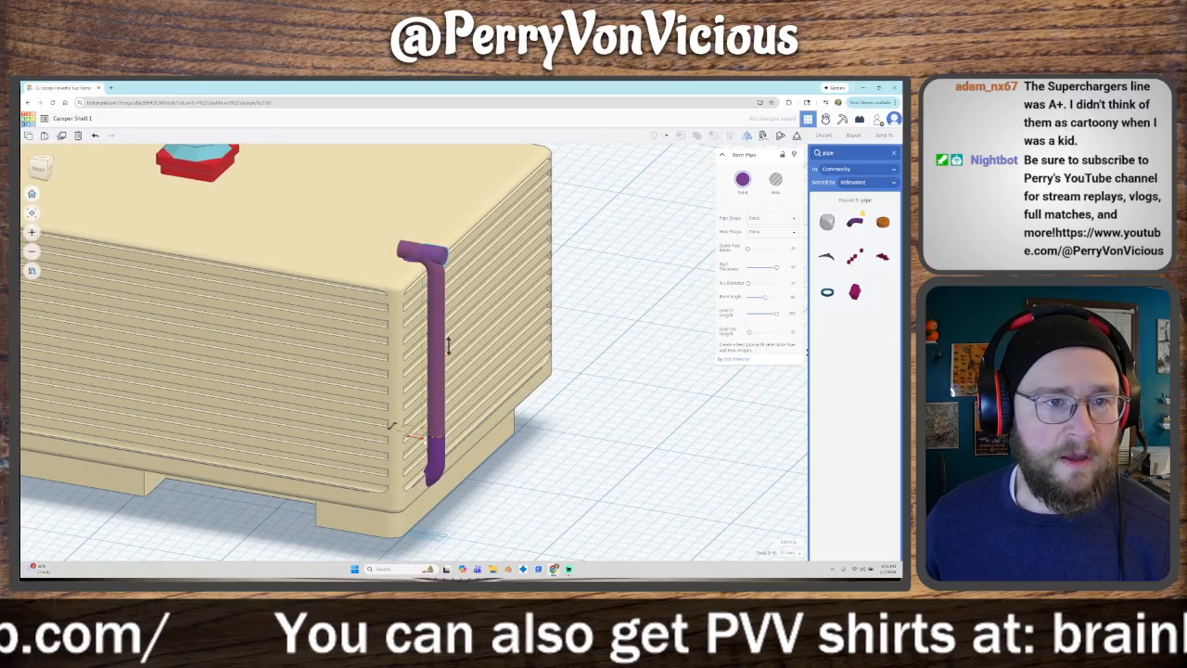
pyautogui.press('Escape')
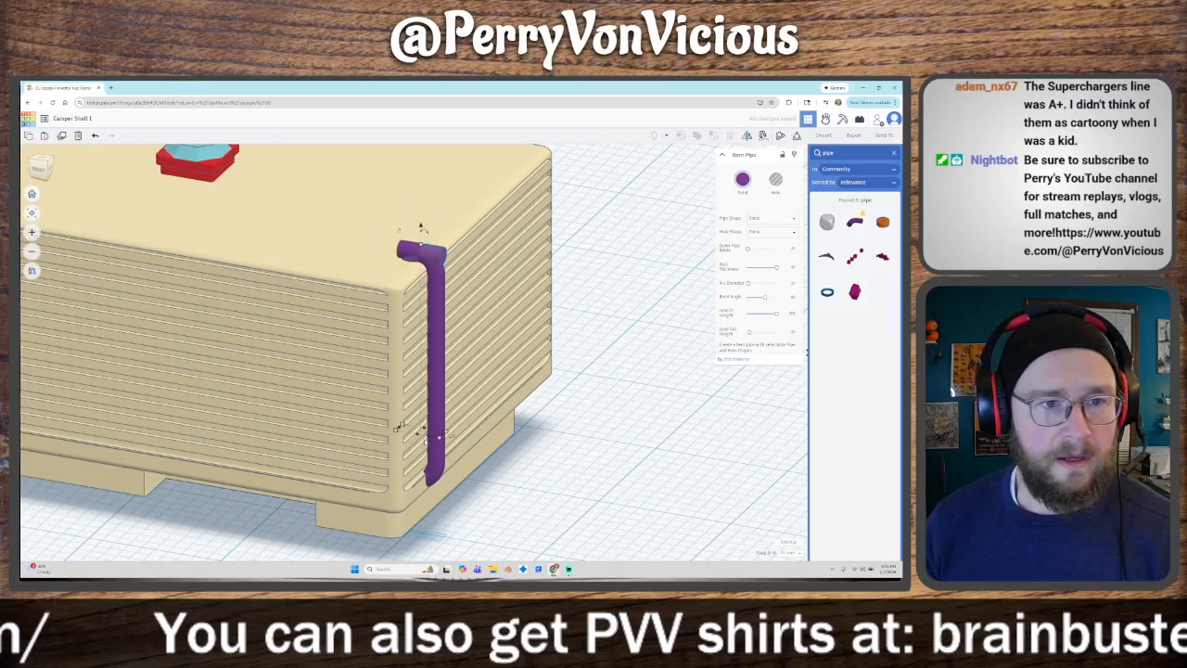
# Step: Nudge the mirrored piece inward over the roof until it continues the upper bend and curves down to the roof
pyautogui.press('Left')
pyautogui.press('Left')
pyautogui.press('Left')
pyautogui.press('Left')
pyautogui.press('Left')
pyautogui.press('Left')
pyautogui.press('Left')
pyautogui.press('Left')
pyautogui.press('Left')
pyautogui.press('Left')
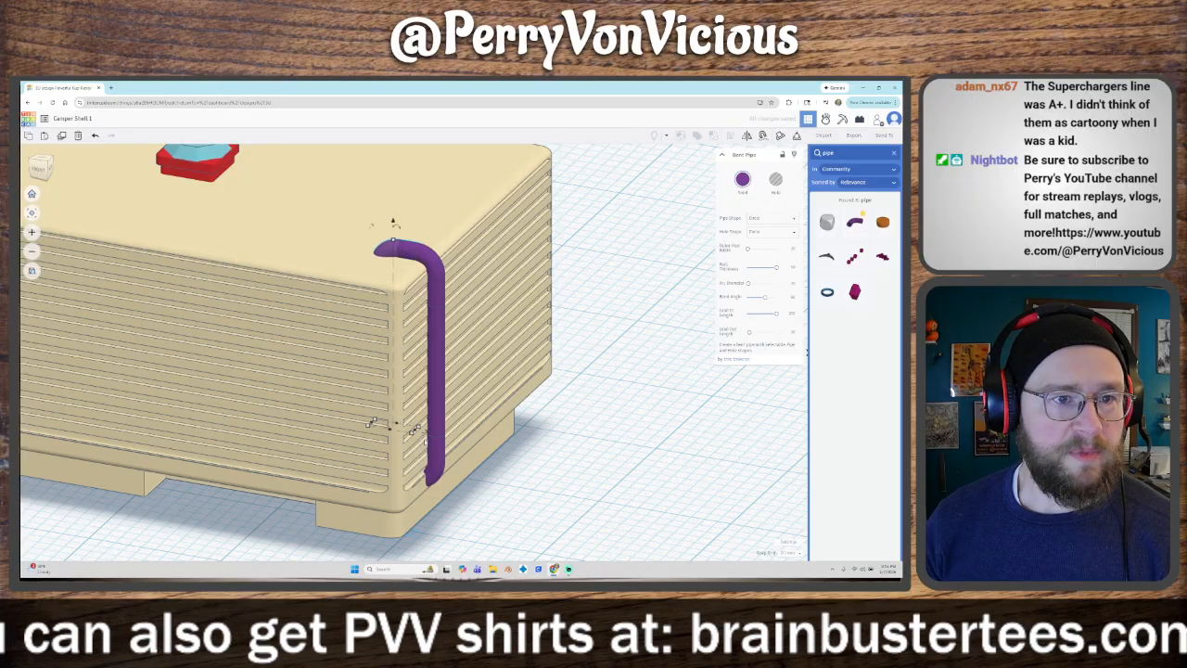
pyautogui.click(597, 435)
pyautogui.moveTo(538, 473); pyautogui.dragTo(409, 459, button='right')
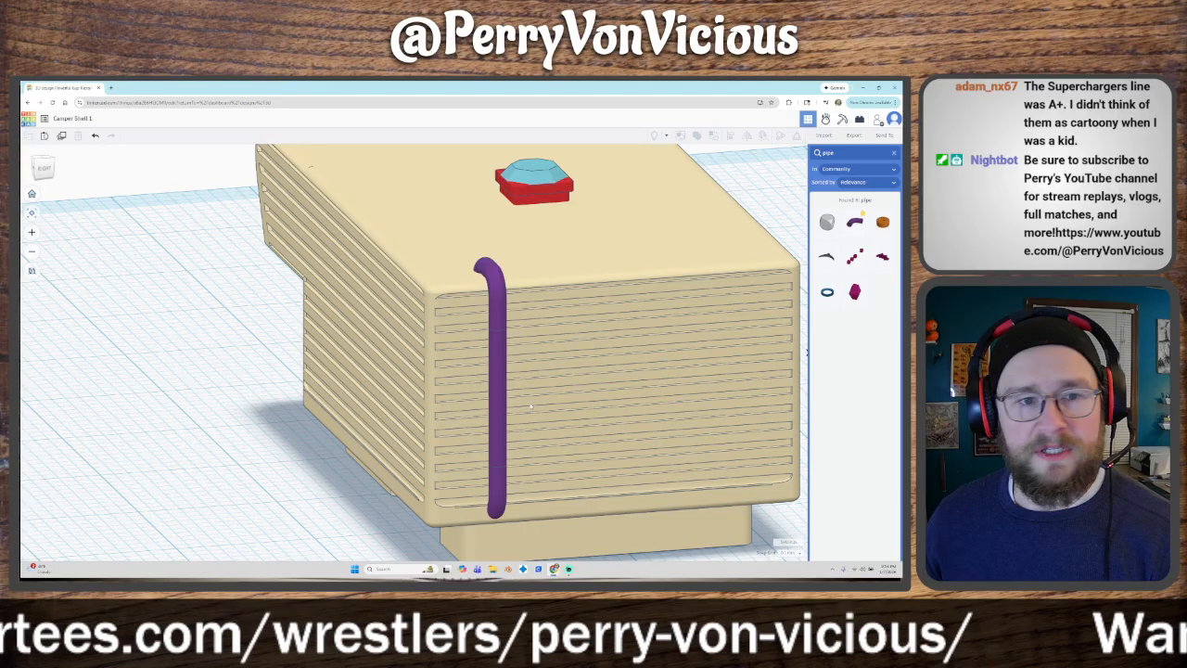
pyautogui.moveTo(484, 414); pyautogui.dragTo(592, 415, button='right')
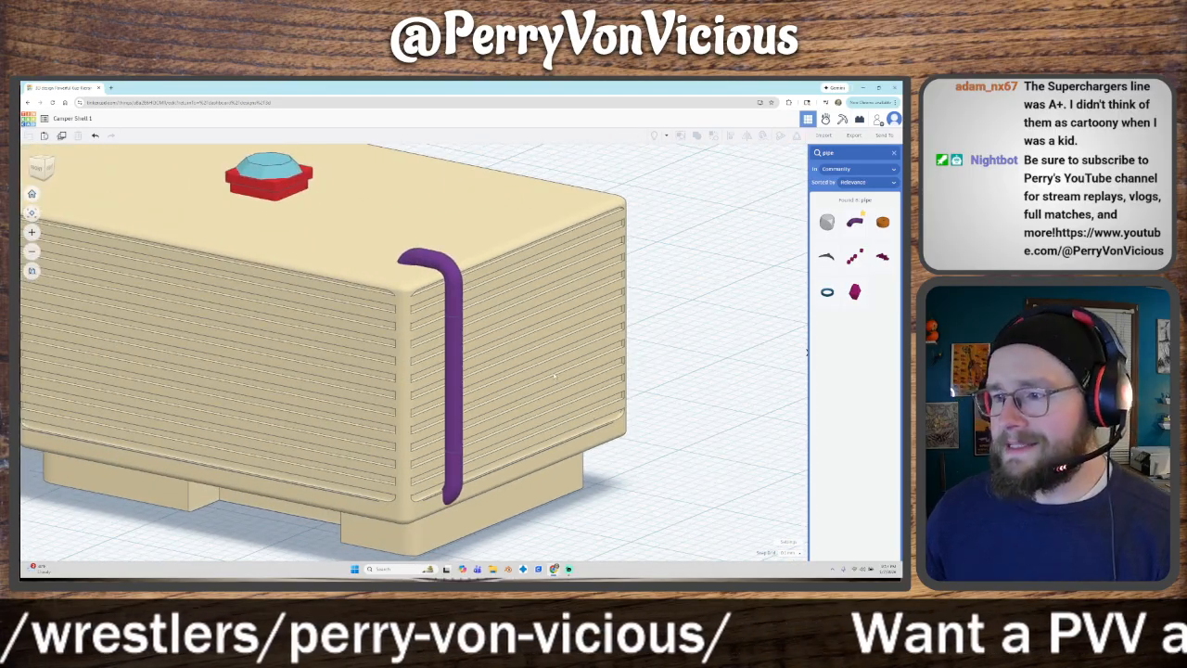
# Step: Select both upper pipe pieces together and raise them slightly above the roof
pyautogui.click(448, 267)
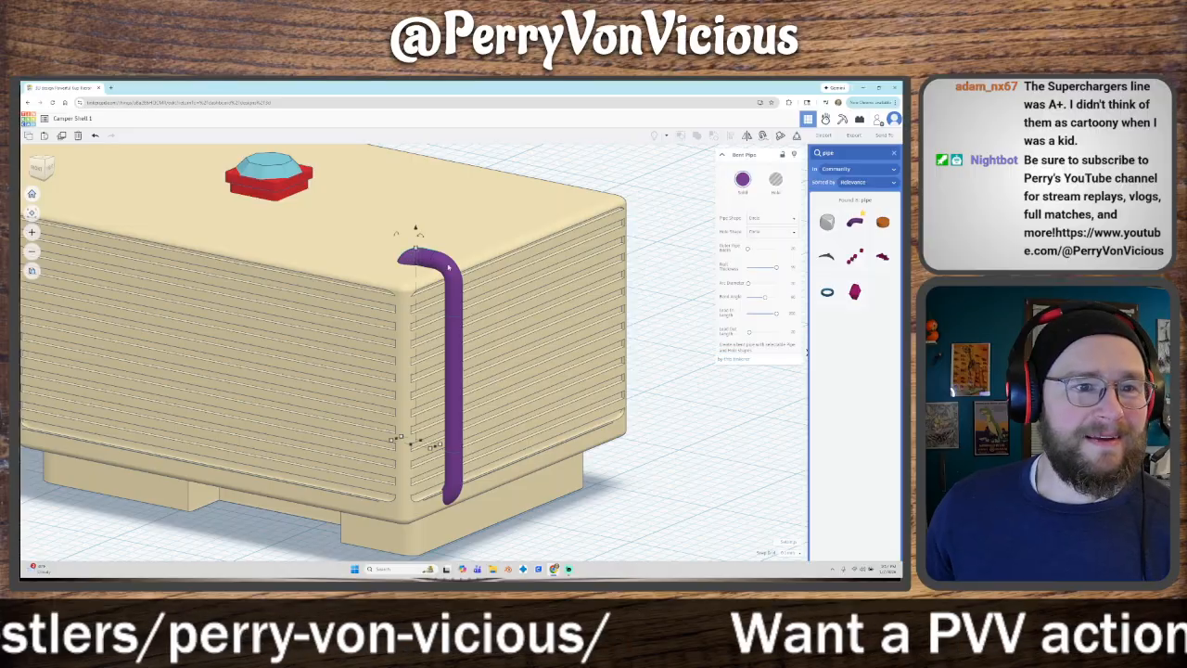
pyautogui.keyDown('shift'); pyautogui.click(448, 267); pyautogui.keyUp('shift')
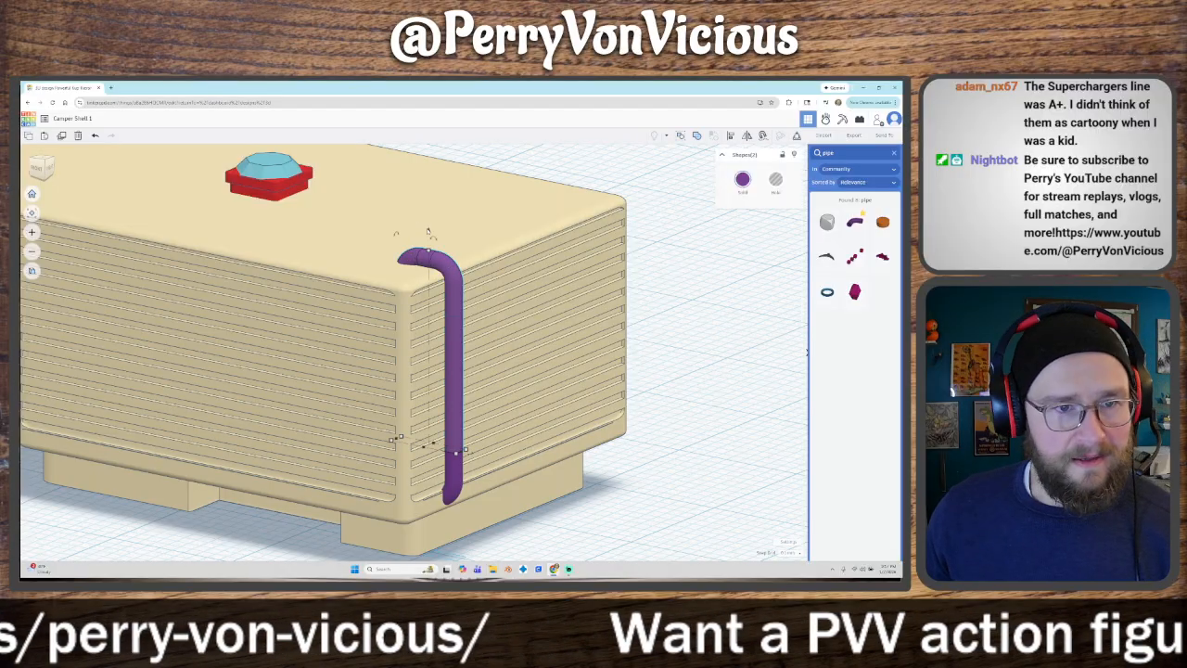
pyautogui.moveTo(428, 231); pyautogui.dragTo(427, 220)
pyautogui.click(646, 458)
pyautogui.moveTo(645, 458); pyautogui.dragTo(497, 333, button='right')
# Step: Duplicate all the pipe pieces and shift the copy along the rear wall to form a second, parallel pipe
pyautogui.click(498, 331)
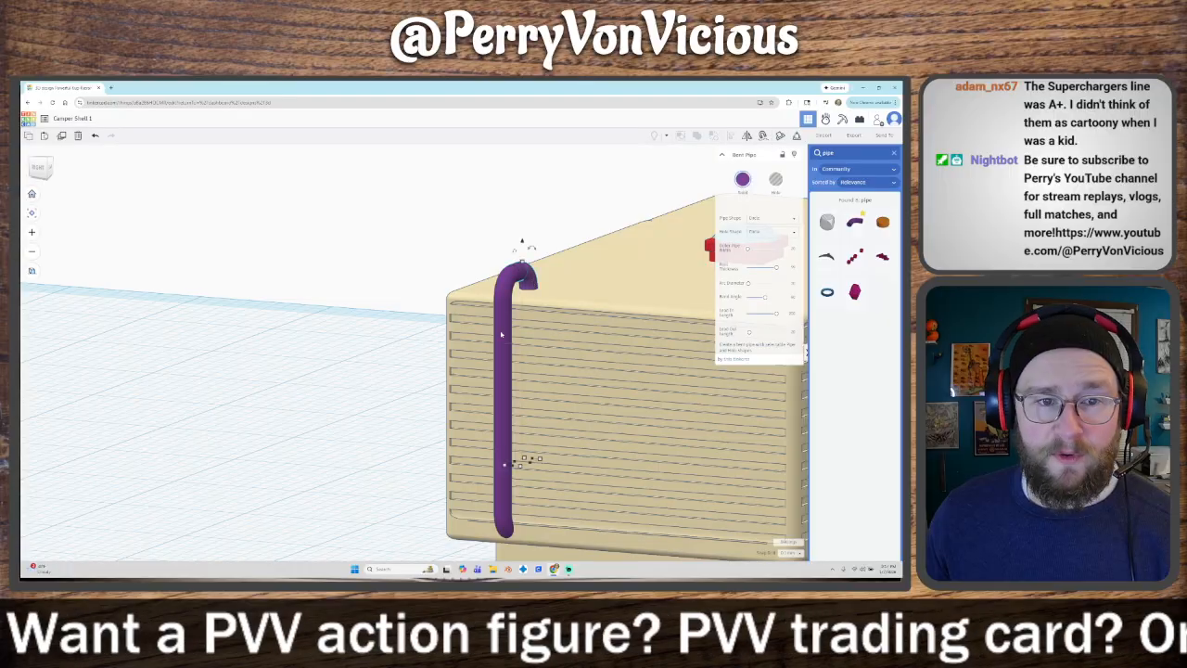
pyautogui.keyDown('shift'); pyautogui.click(506, 487); pyautogui.keyUp('shift')
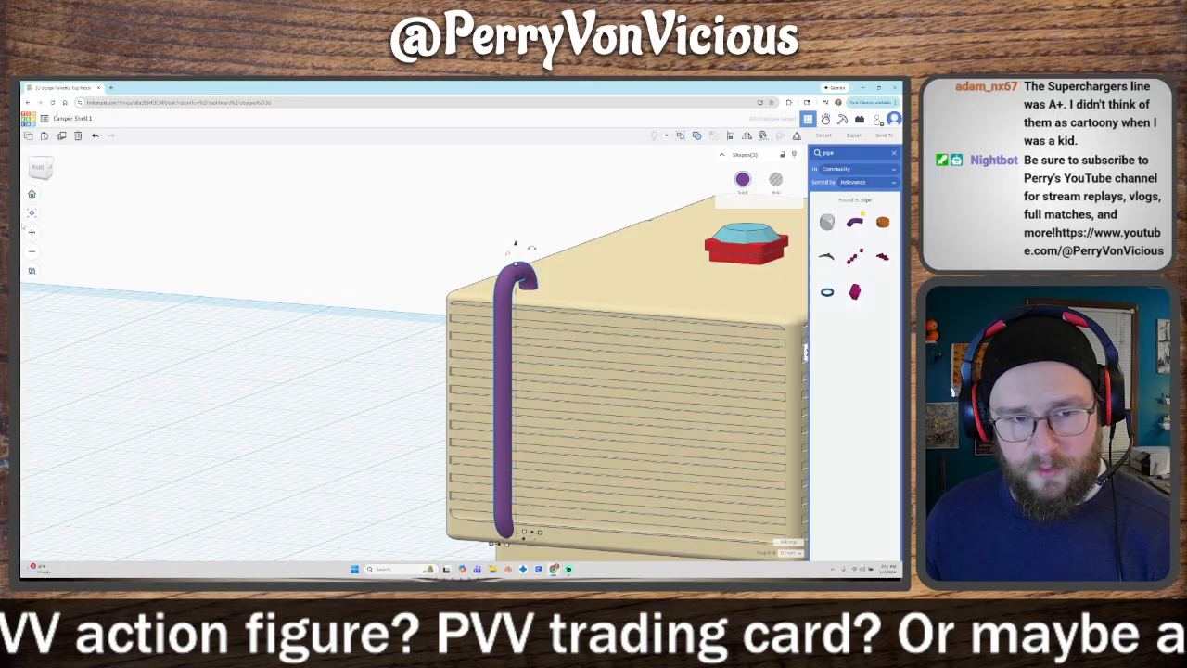
pyautogui.click(40, 167)
pyautogui.press('Right')
pyautogui.press('Right')
pyautogui.press('Right')
pyautogui.press('Right')
pyautogui.press('Right')
pyautogui.press('Right')
pyautogui.press('Right')
pyautogui.press('Right')
pyautogui.press('Right')
pyautogui.press('Right')
pyautogui.press('Right')
pyautogui.press('Right')
pyautogui.press('Right')
pyautogui.press('Right')
pyautogui.press('Right')
pyautogui.press('Right')
pyautogui.press('Right')
pyautogui.press('Right')
pyautogui.press('Right')
pyautogui.press('Right')
pyautogui.press('Right')
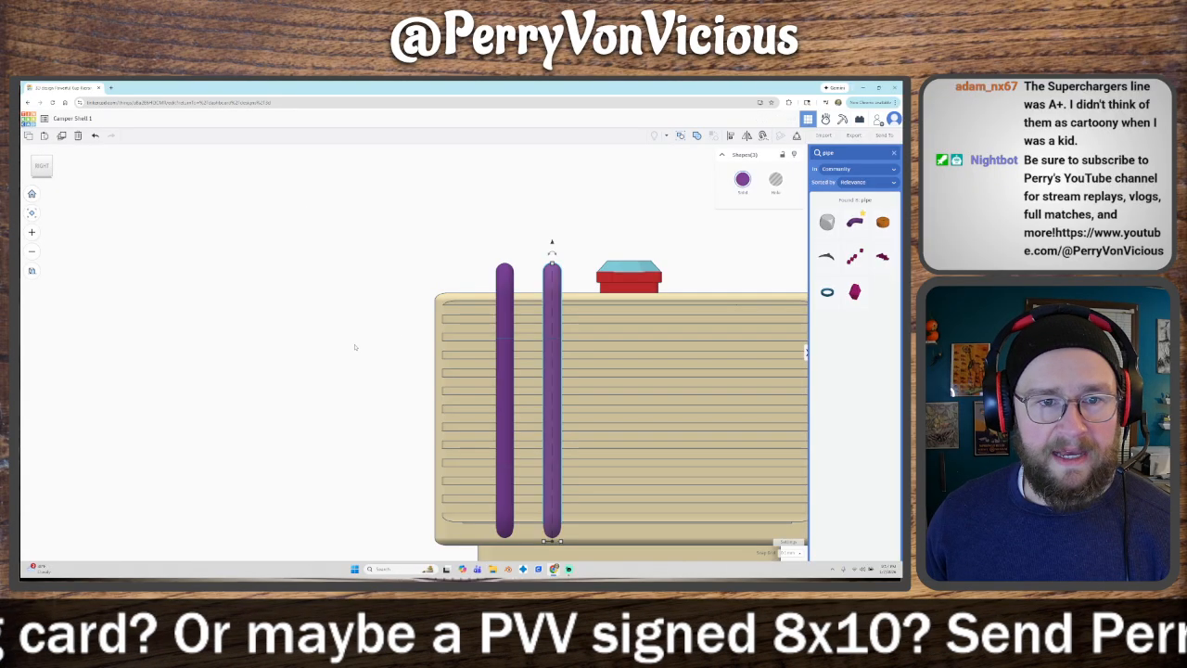
pyautogui.click(379, 292)
pyautogui.moveTo(380, 292); pyautogui.dragTo(385, 339, button='right')
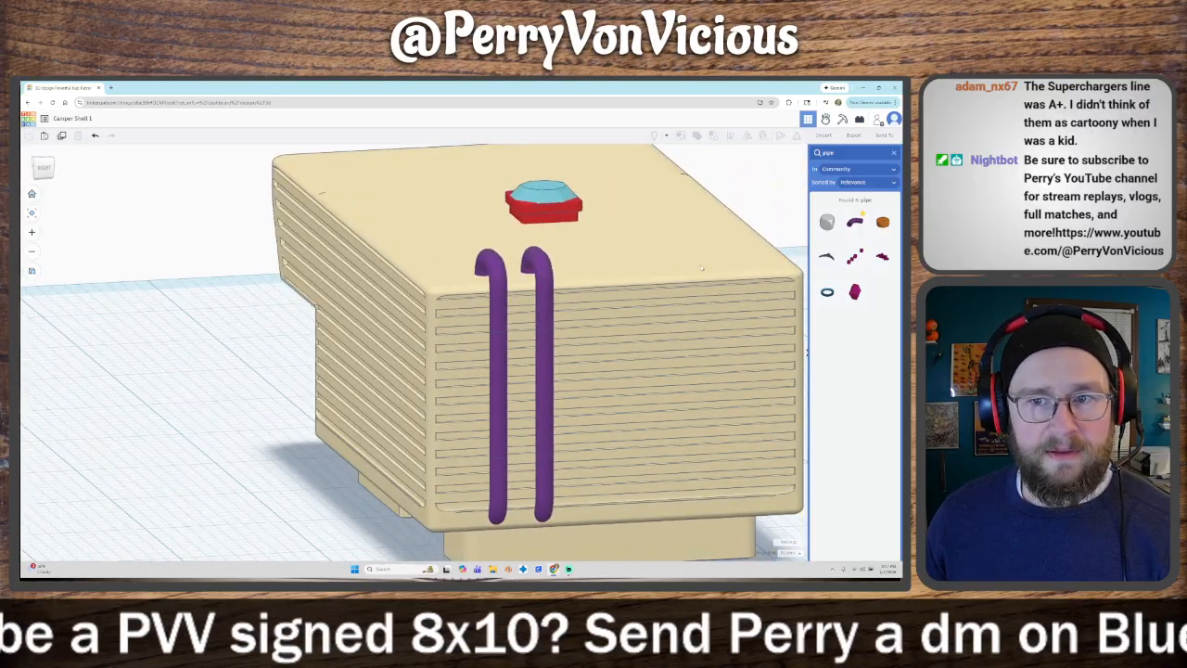
# Step: Add a cylinder from the basic shapes beside the camper, maximize its sides, and resize it into a tall, thin rod
pyautogui.click(895, 154)
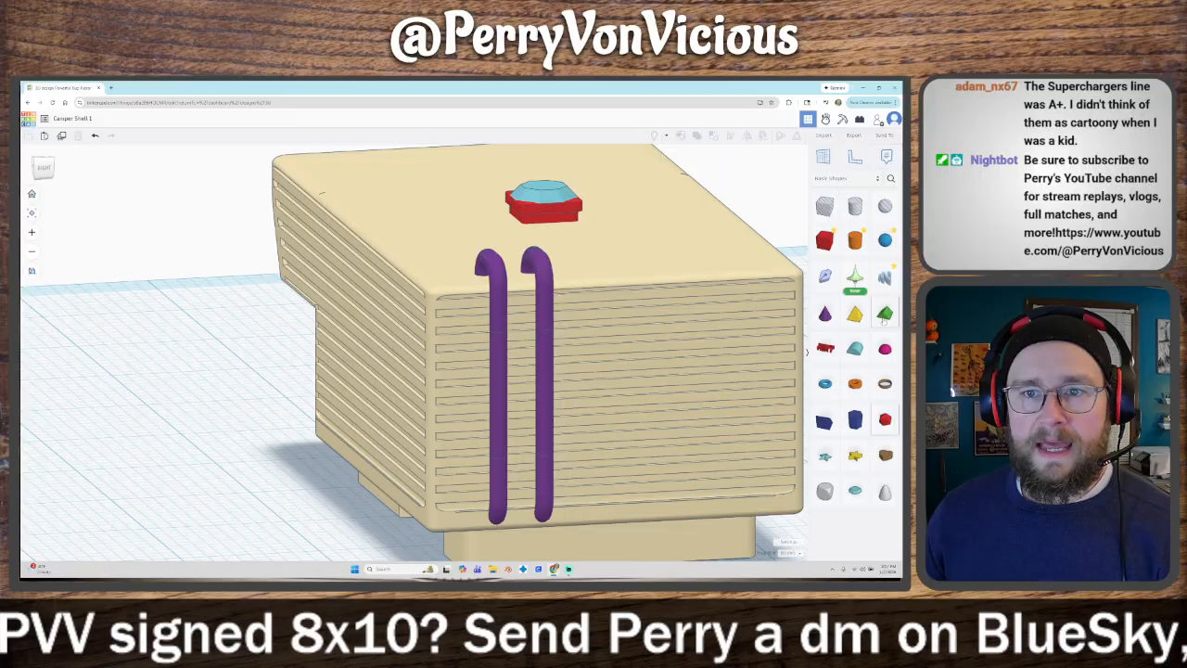
pyautogui.scroll(-5, 381, 369)
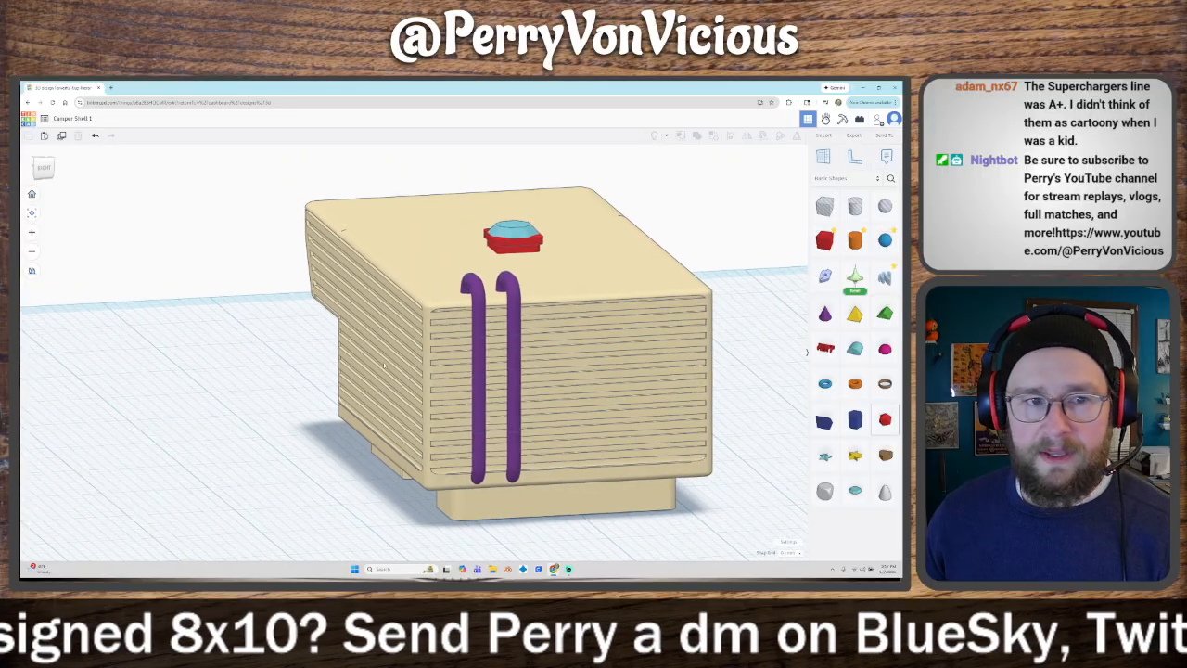
pyautogui.moveTo(855, 240); pyautogui.dragTo(260, 506)
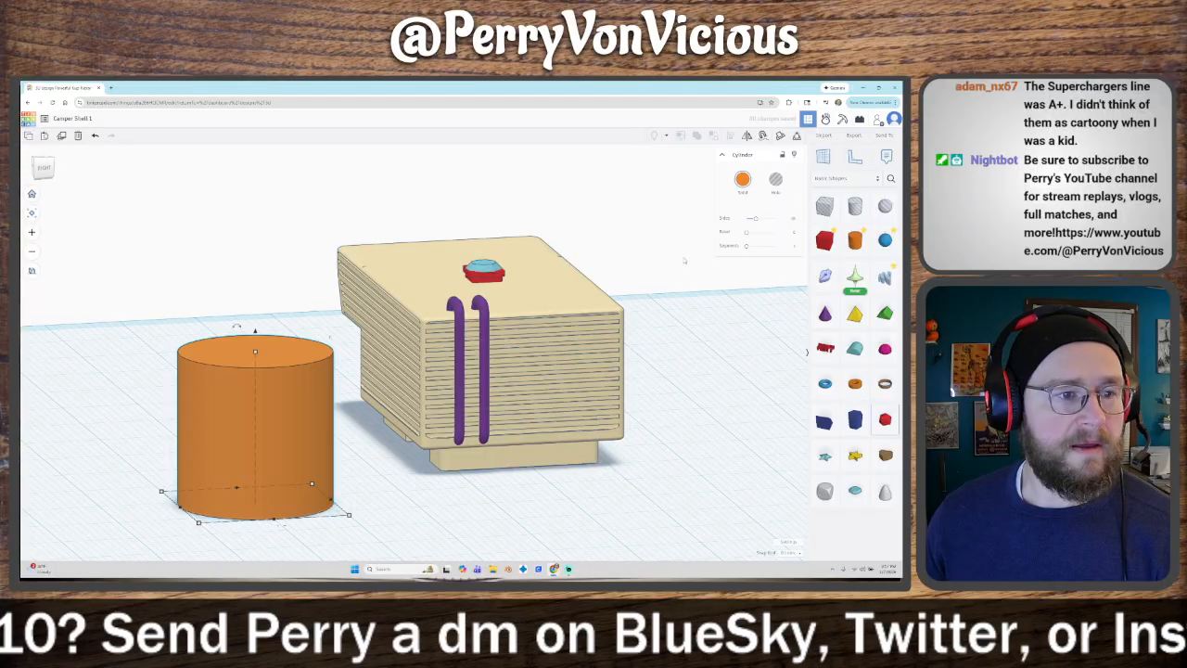
pyautogui.moveTo(757, 222); pyautogui.dragTo(776, 219)
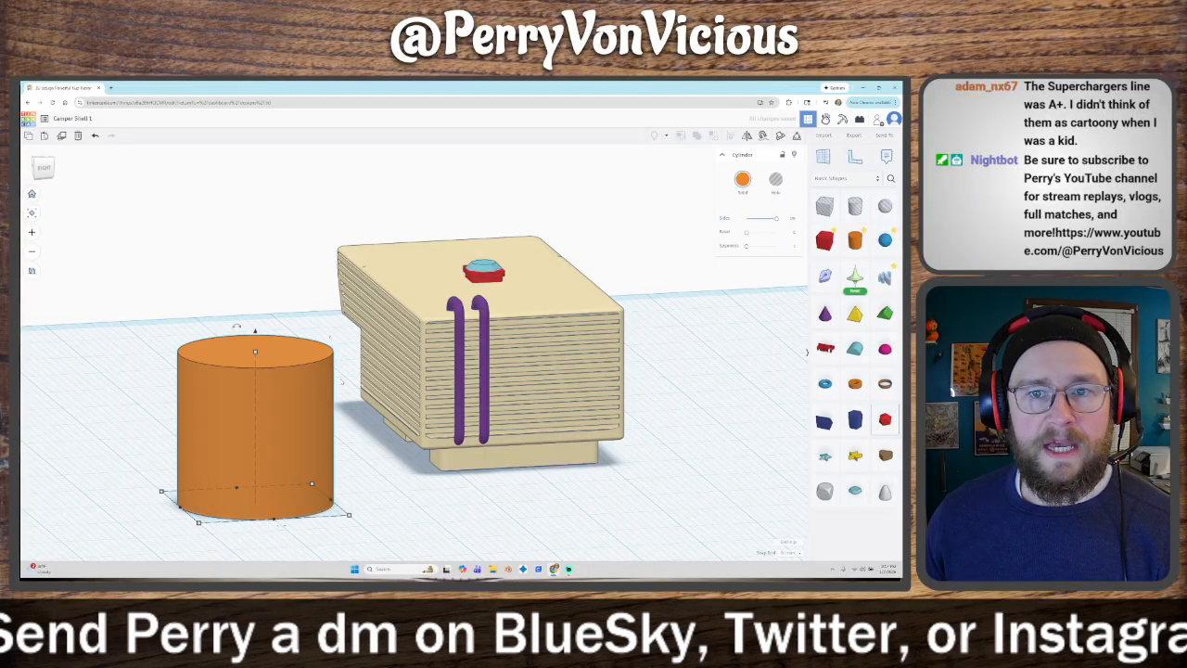
pyautogui.moveTo(250, 355); pyautogui.dragTo(256, 283)
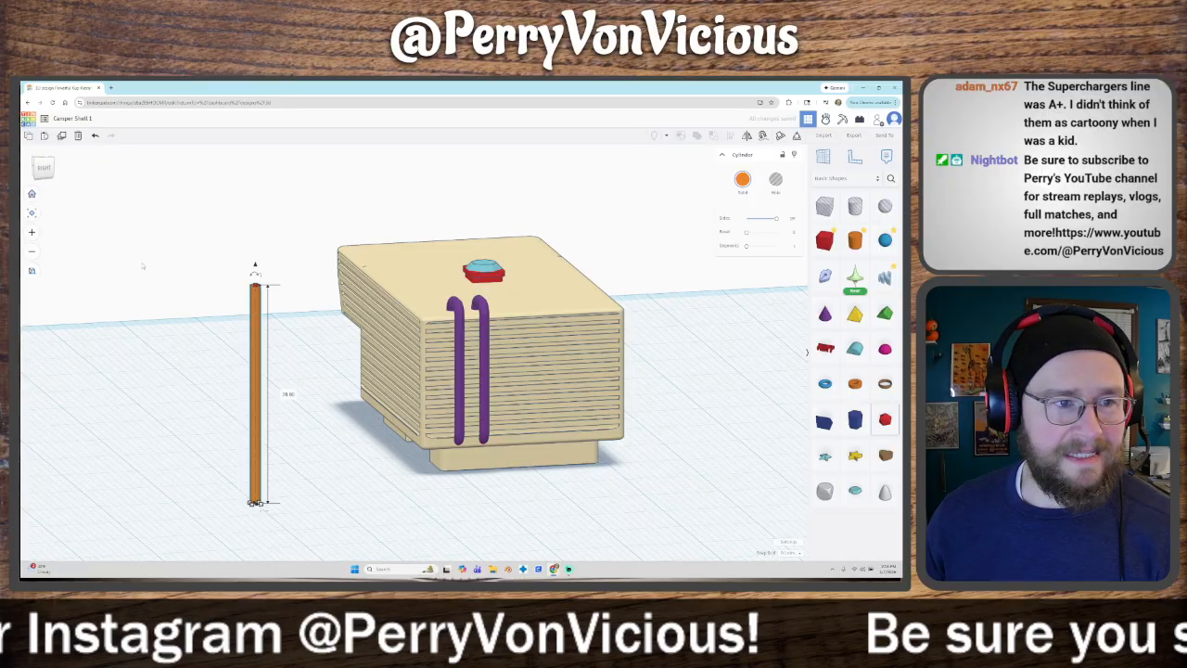
# Step: Rotate the rod to horizontal and place it against the rear wall so it crosses the two vertical pipes at mid-height
pyautogui.click(49, 172)
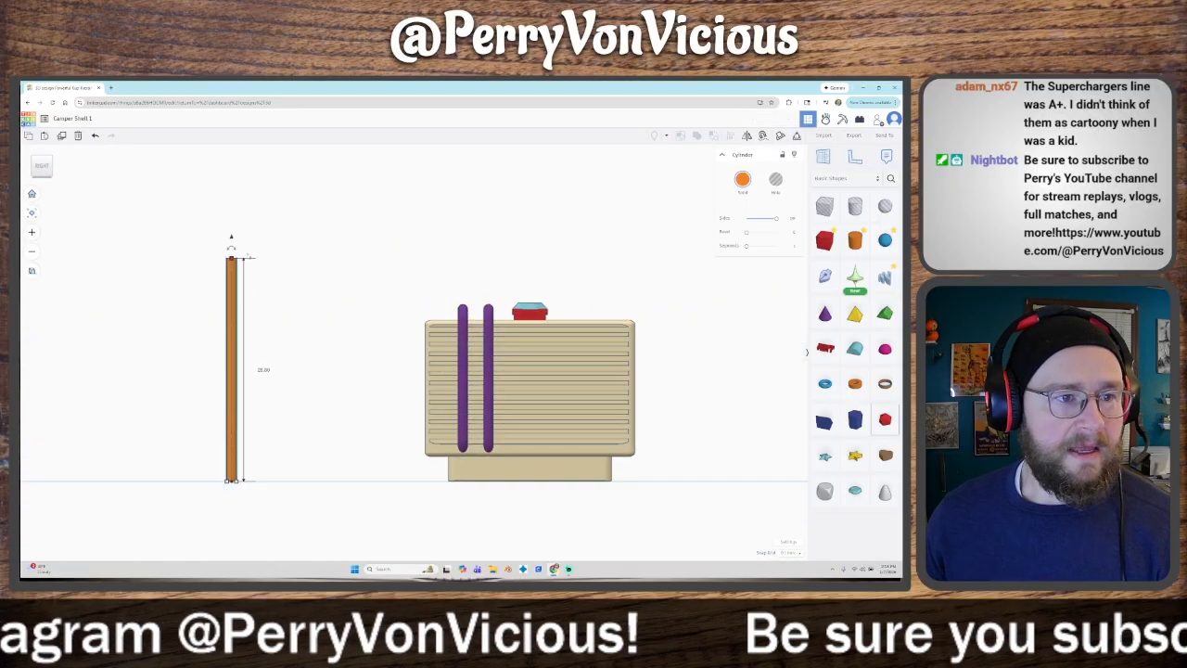
pyautogui.moveTo(231, 247); pyautogui.dragTo(143, 371)
pyautogui.moveTo(144, 371); pyautogui.dragTo(360, 445, button='right')
pyautogui.moveTo(380, 438); pyautogui.dragTo(438, 366)
pyautogui.moveTo(459, 344); pyautogui.dragTo(471, 329)
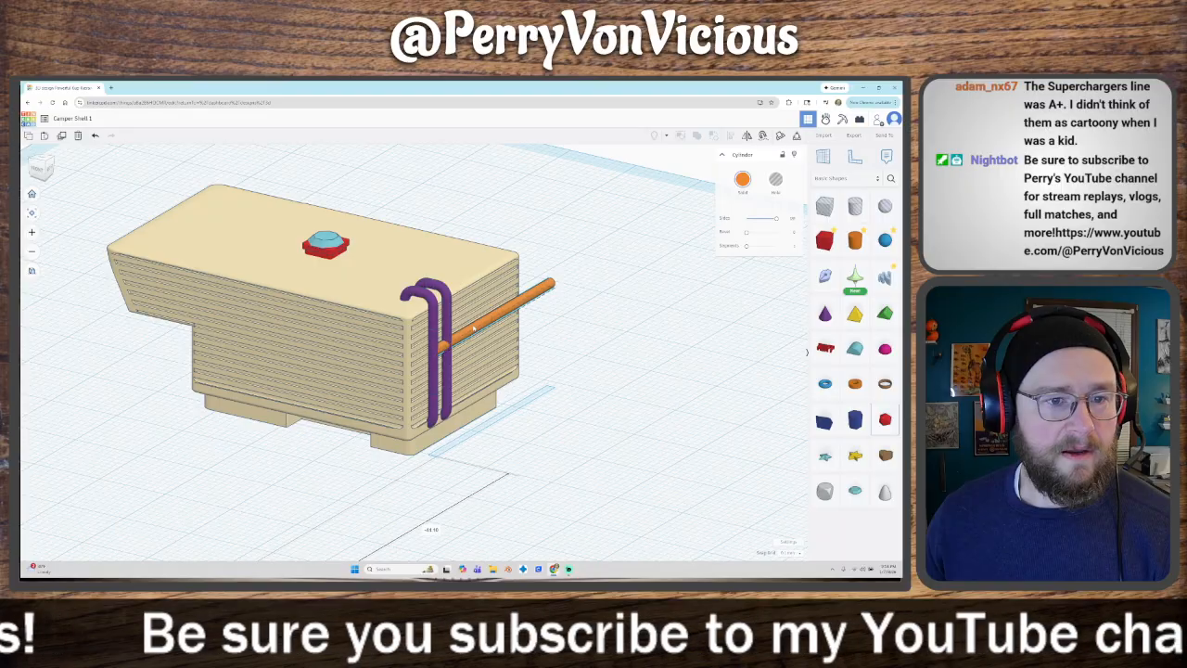
pyautogui.moveTo(320, 422); pyautogui.dragTo(281, 422, button='right')
pyautogui.scroll(5, 505, 431)
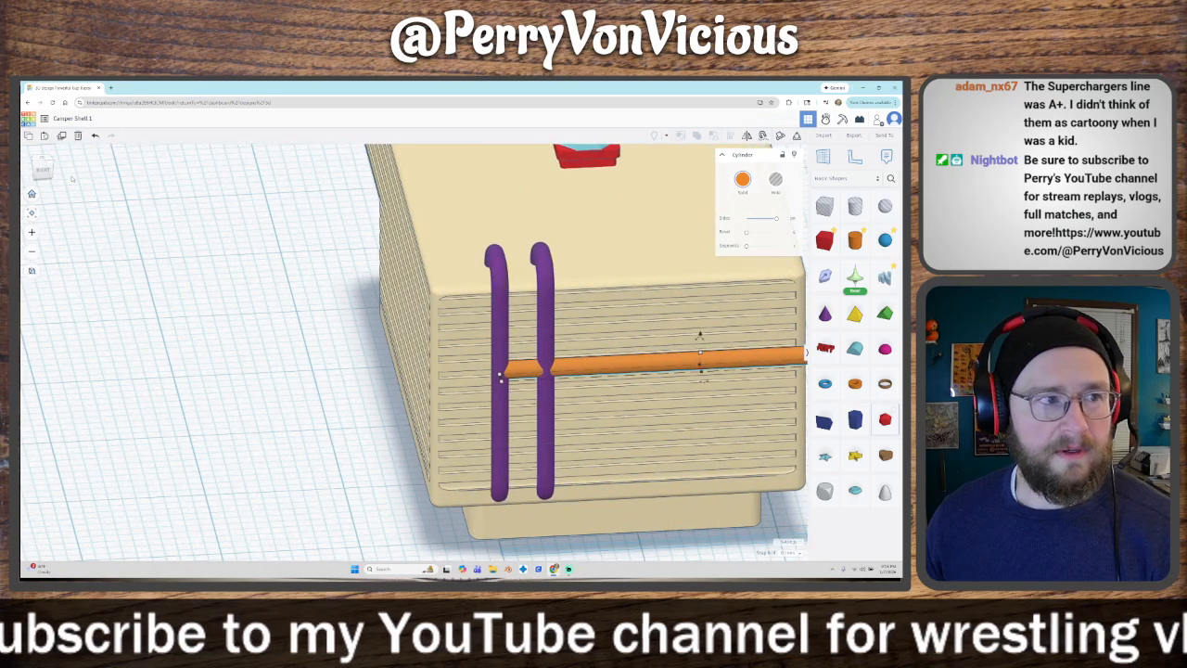
# Step: Shorten the horizontal rod so it only spans the gap between the two vertical pipes, and lower it near their bottom ends
pyautogui.click(42, 168)
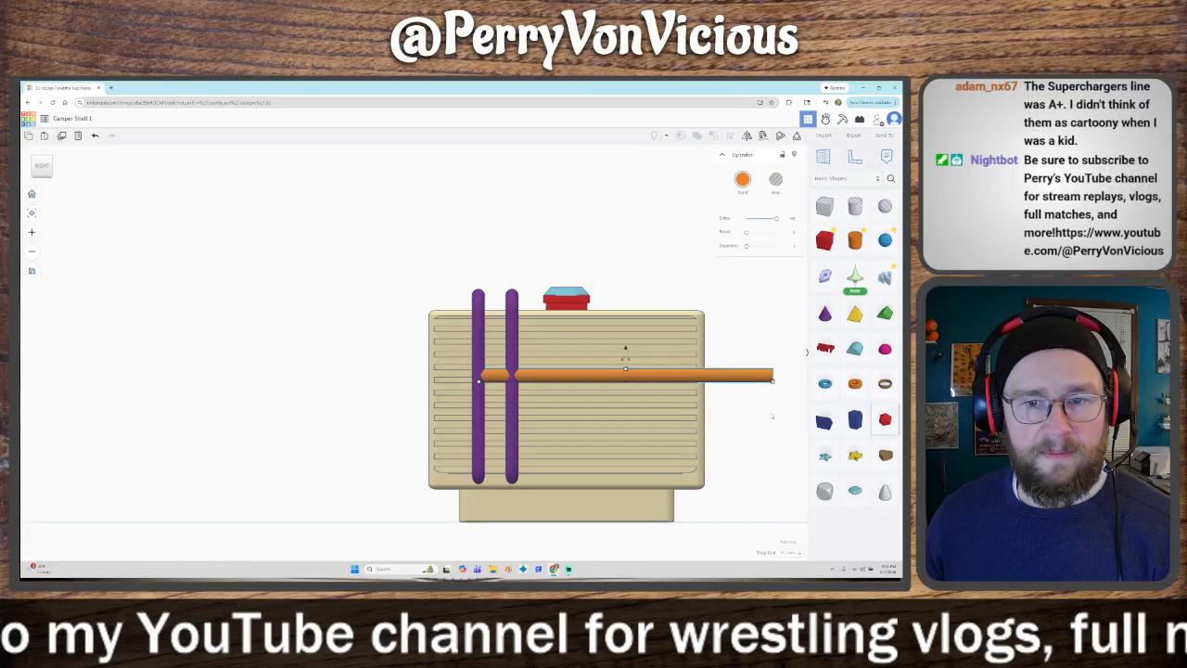
pyautogui.moveTo(771, 416)
pyautogui.mouseDown(button='right')
pyautogui.moveTo(775, 399)
pyautogui.moveTo(773, 413)
pyautogui.mouseUp(button='right')
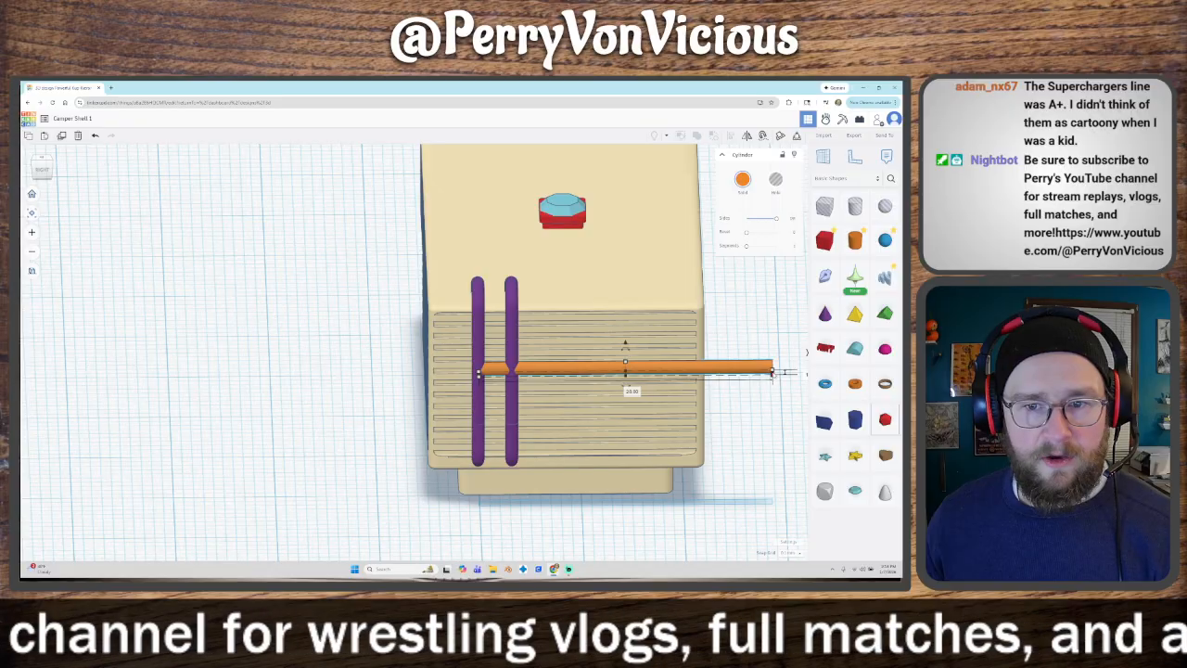
pyautogui.click(31, 212)
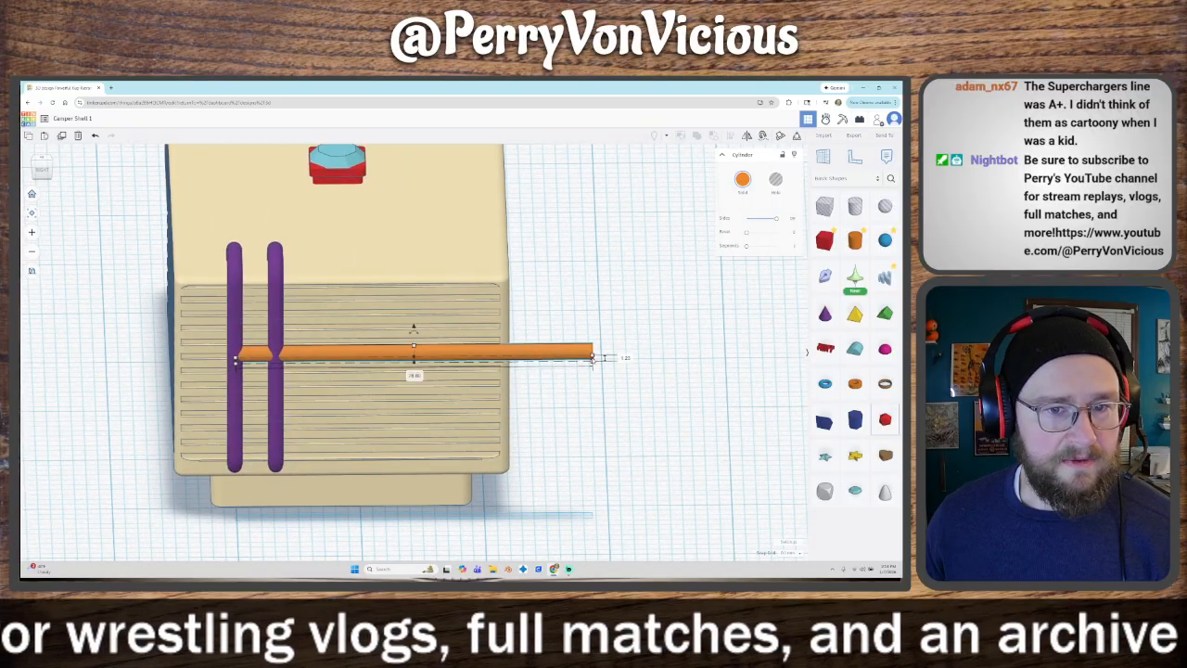
pyautogui.moveTo(591, 357); pyautogui.dragTo(276, 361)
pyautogui.moveTo(231, 443)
pyautogui.mouseDown(button='right')
pyautogui.moveTo(428, 432)
pyautogui.moveTo(190, 436)
pyautogui.moveTo(235, 422)
pyautogui.mouseUp(button='right')
pyautogui.click(42, 167)
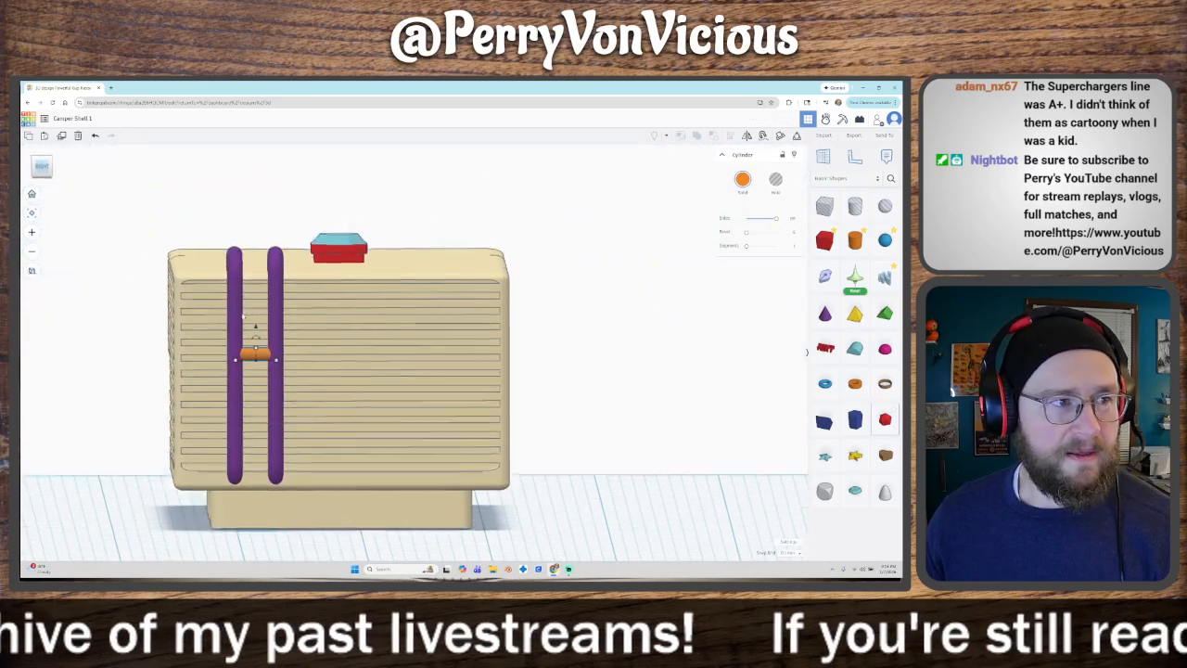
pyautogui.moveTo(256, 326); pyautogui.dragTo(253, 428)
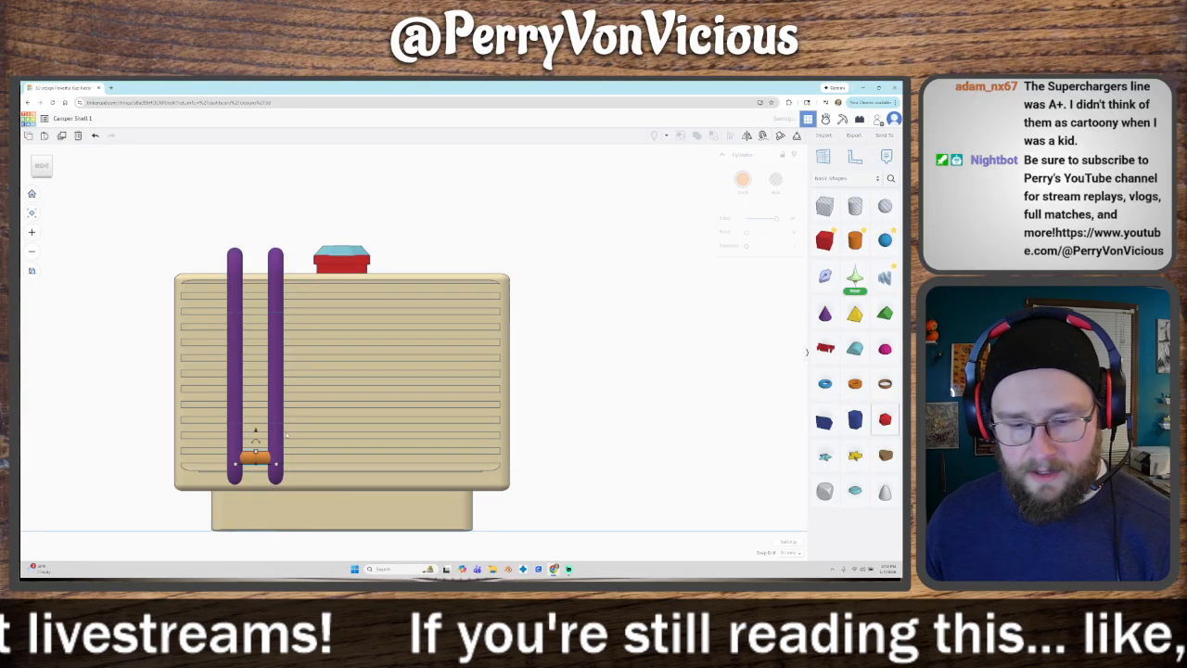
# Step: Duplicate the rung slightly higher and repeat the copy at equal spacing up to the top of the pipes, making eight rungs
pyautogui.hotkey('ctrl', 'd')
pyautogui.moveTo(256, 430); pyautogui.dragTo(256, 402)
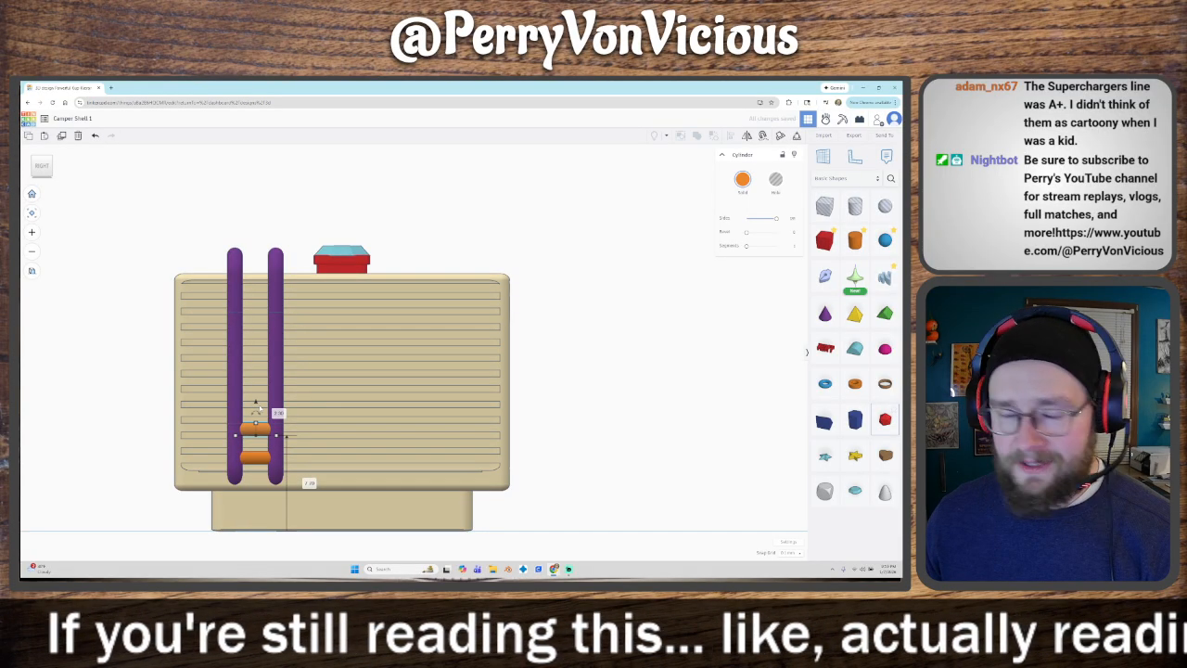
pyautogui.hotkey('ctrl', 'd')
pyautogui.hotkey('ctrl', 'd')
pyautogui.hotkey('ctrl', 'd')
pyautogui.hotkey('ctrl', 'd')
pyautogui.hotkey('ctrl', 'd')
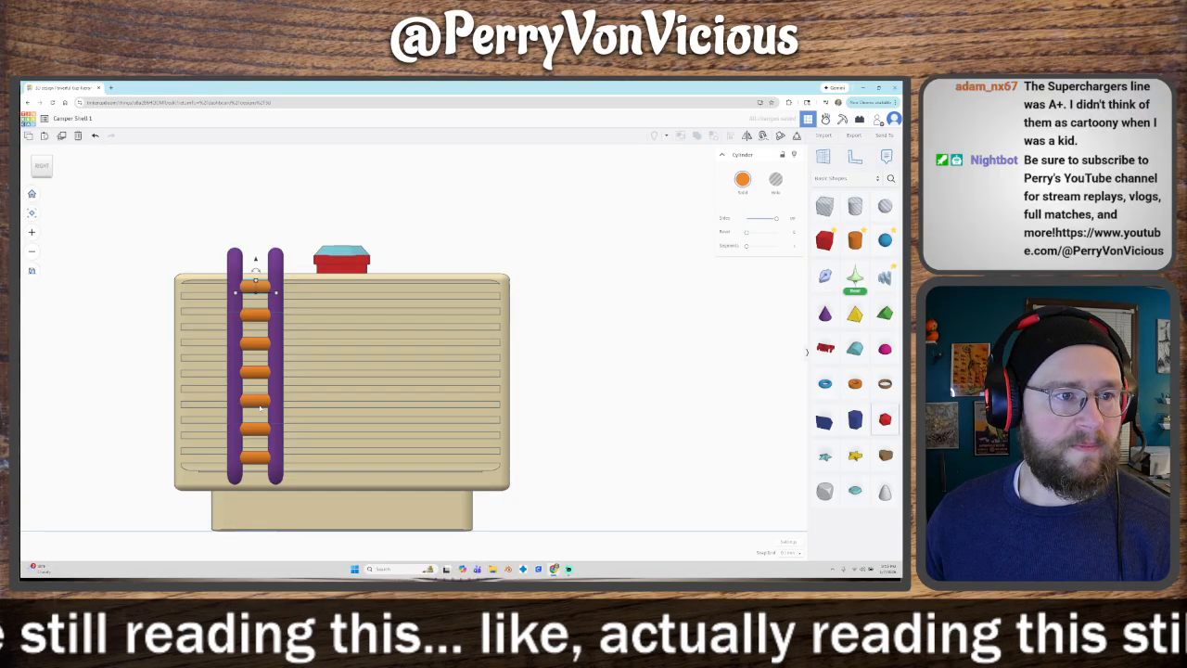
pyautogui.hotkey('ctrl', 'd')
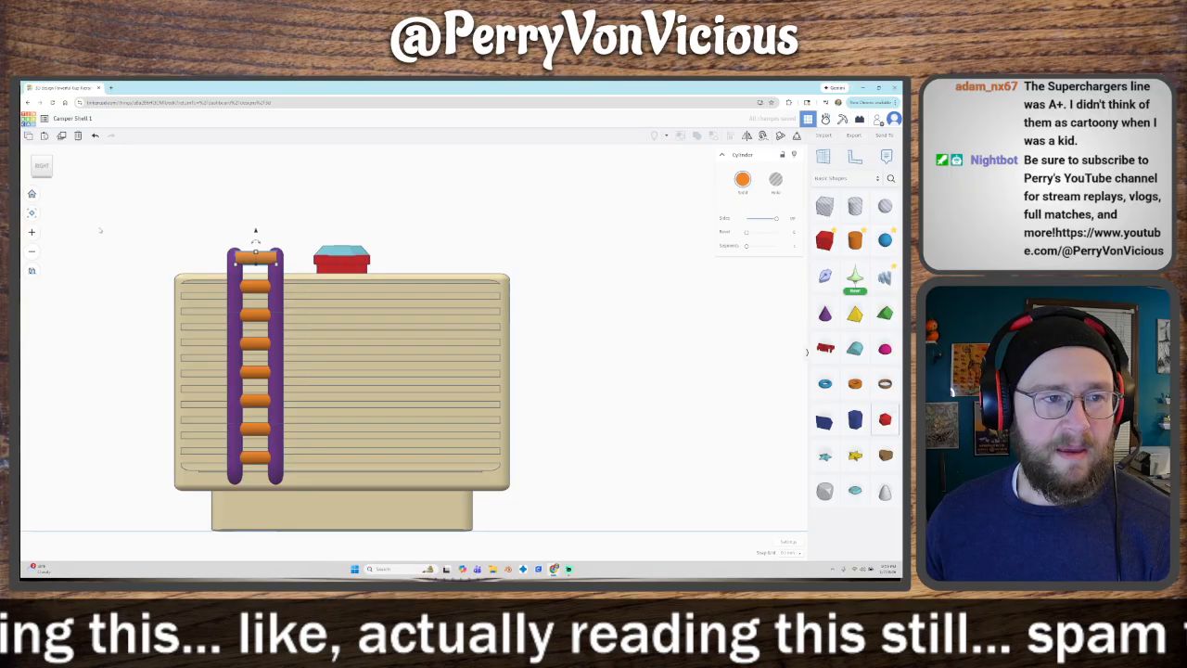
# Step: Select all the ladder's pipes and rungs without the camper body, and recolour them medium grey from the preset solid colors
pyautogui.click(56, 170)
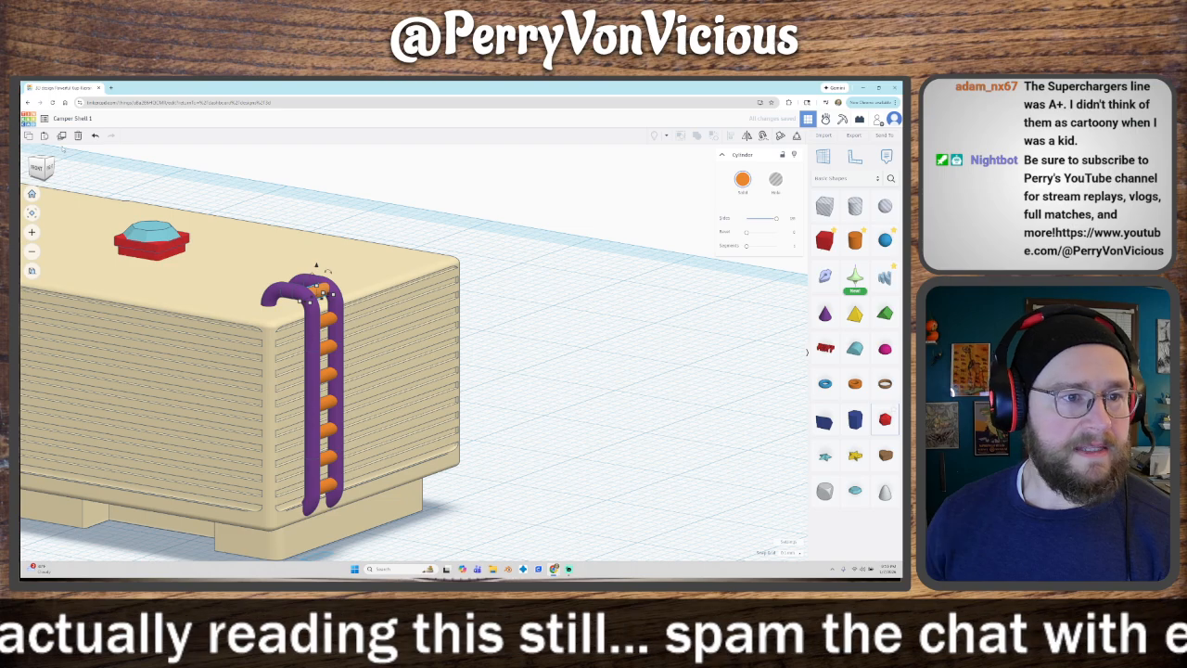
pyautogui.click(36, 169)
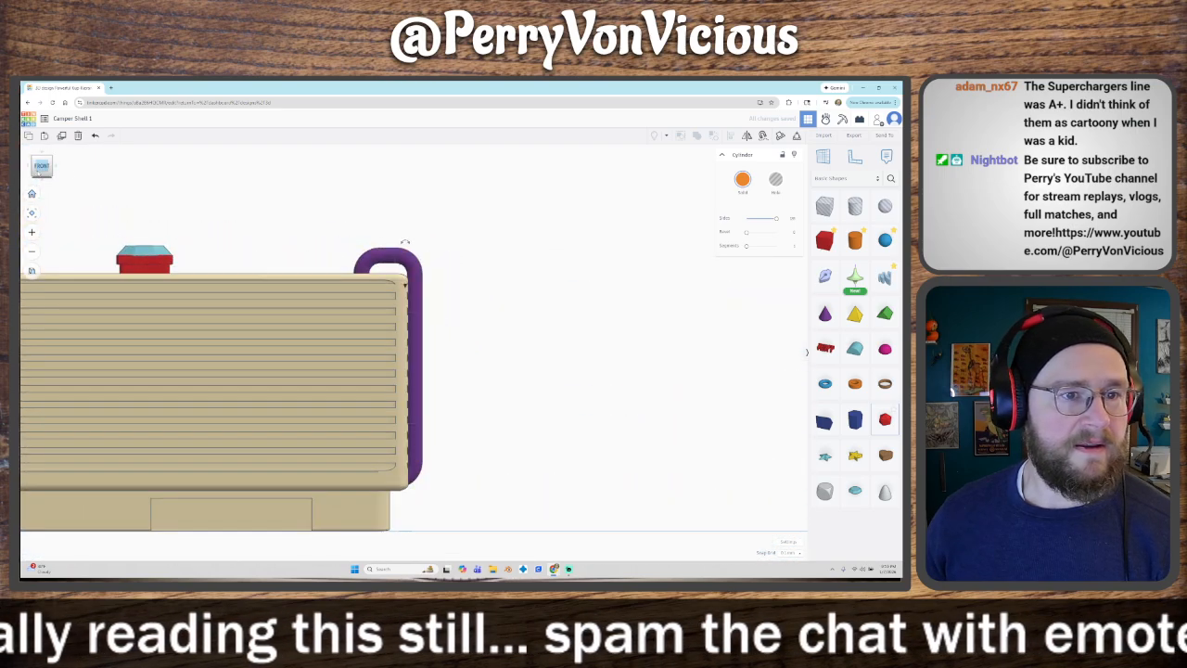
pyautogui.moveTo(503, 260); pyautogui.dragTo(348, 307, button='right')
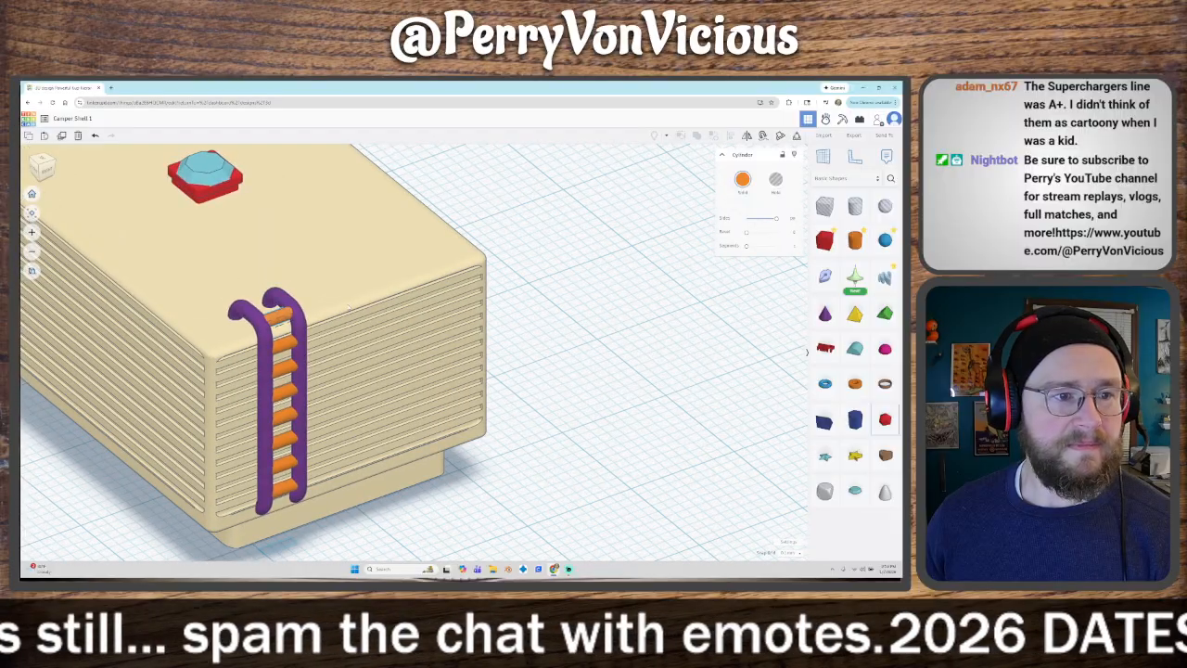
pyautogui.moveTo(349, 307); pyautogui.dragTo(294, 261, button='right')
pyautogui.scroll(3, 283, 306)
pyautogui.click(215, 184)
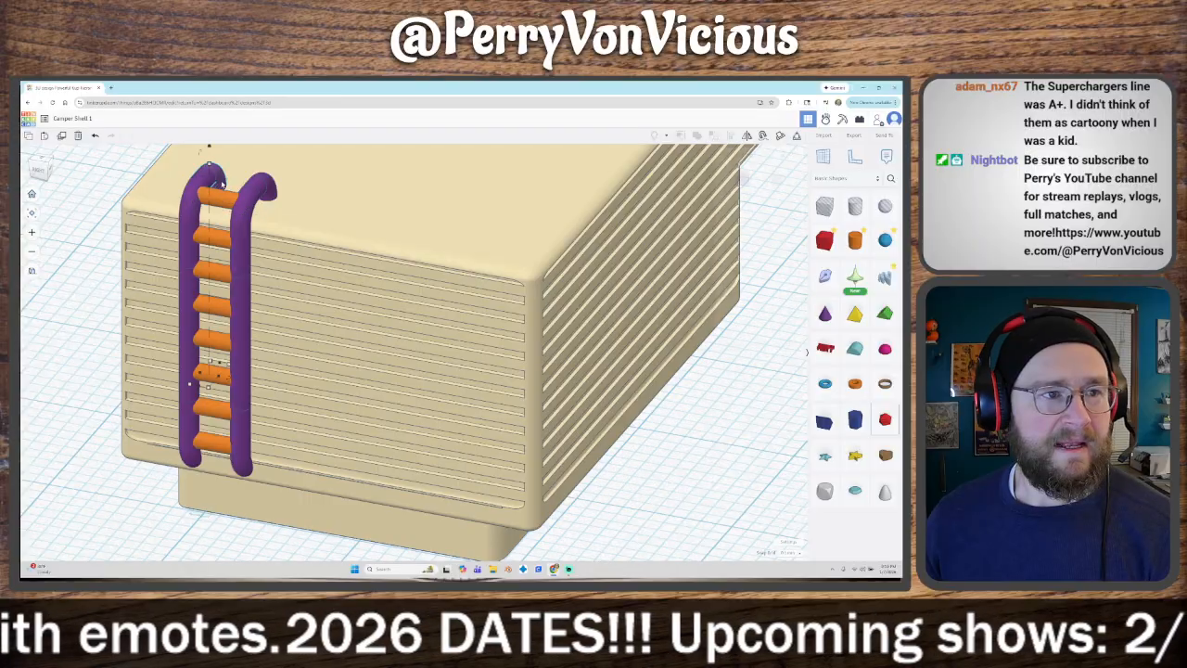
pyautogui.keyDown('shift'); pyautogui.click(190, 196); pyautogui.keyUp('shift')
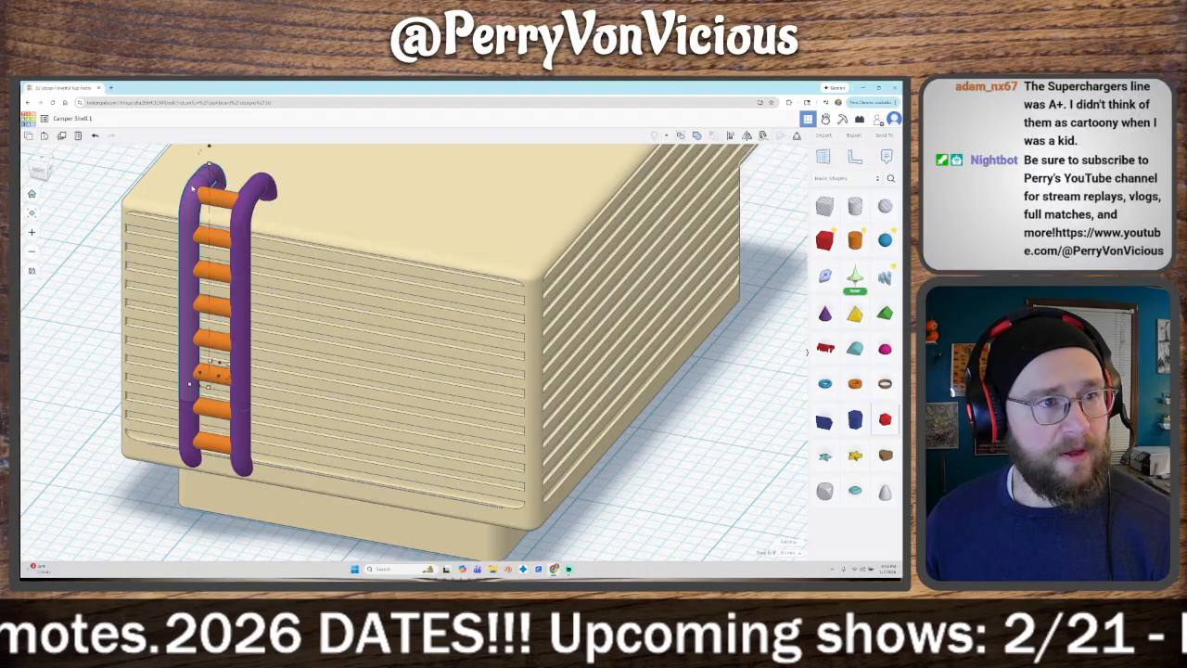
pyautogui.click(123, 167)
pyautogui.moveTo(123, 167); pyautogui.dragTo(327, 503)
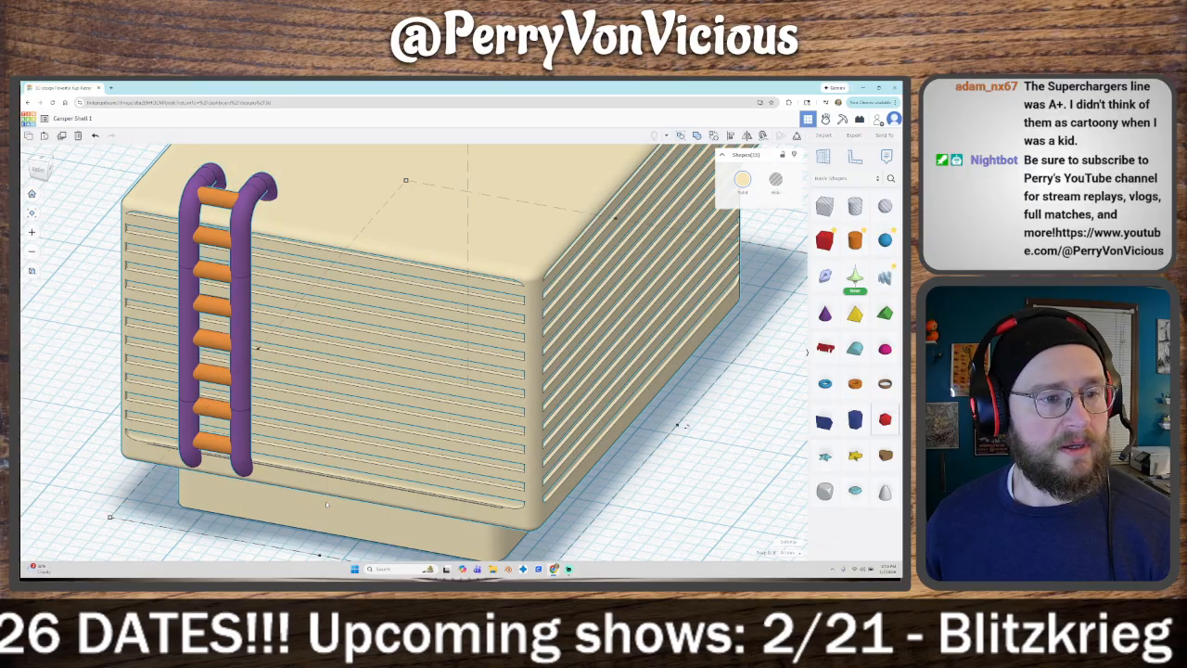
pyautogui.keyDown('shift'); pyautogui.click(415, 416); pyautogui.keyUp('shift')
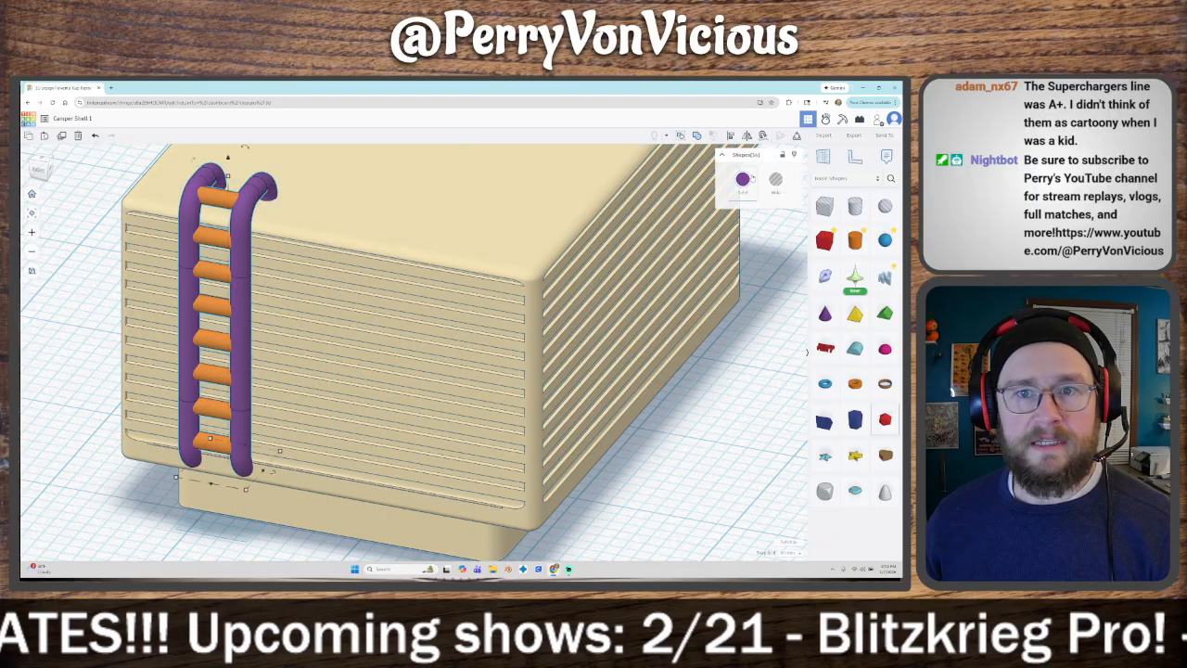
pyautogui.click(743, 179)
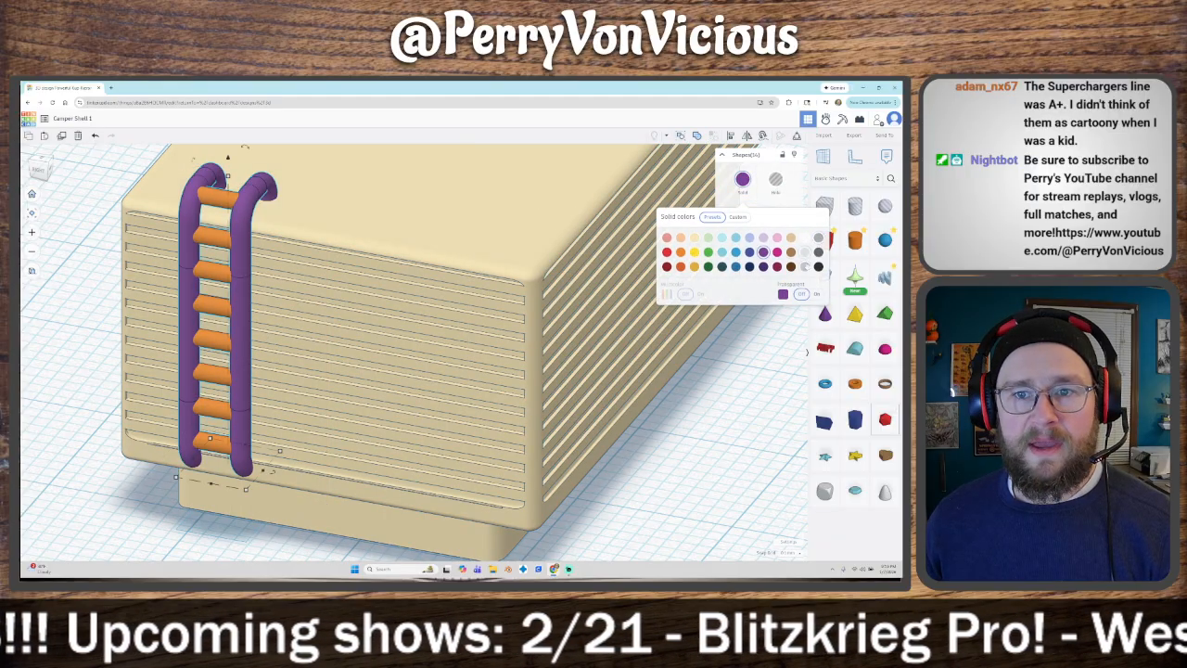
pyautogui.click(805, 267)
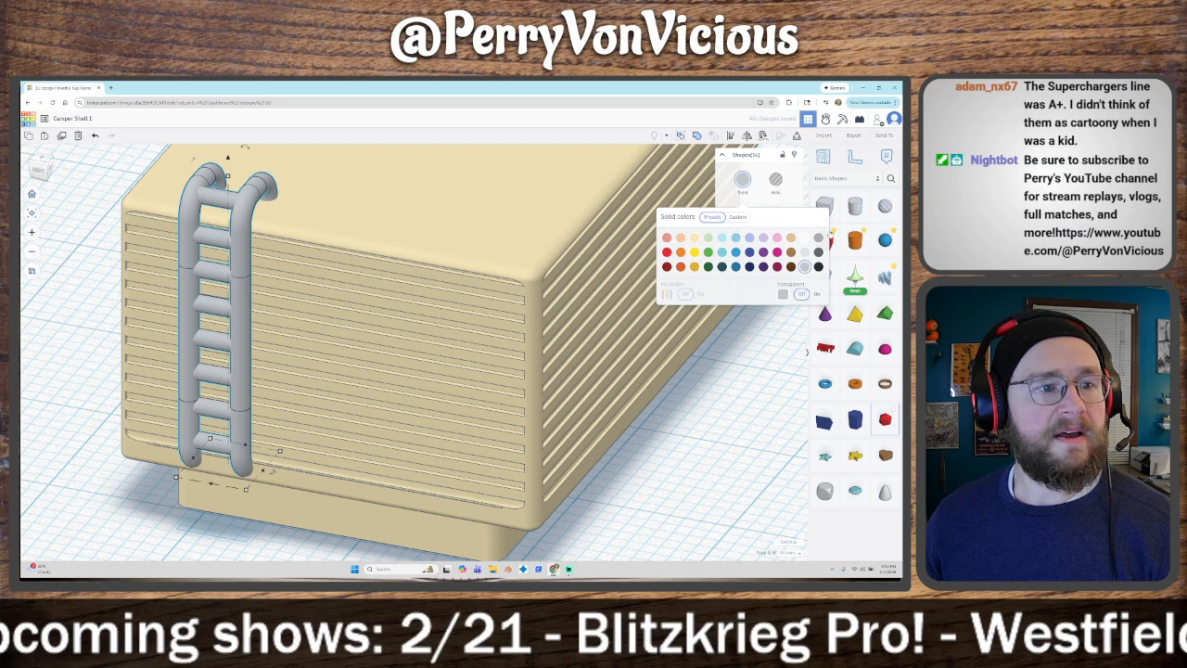
pyautogui.click(820, 239)
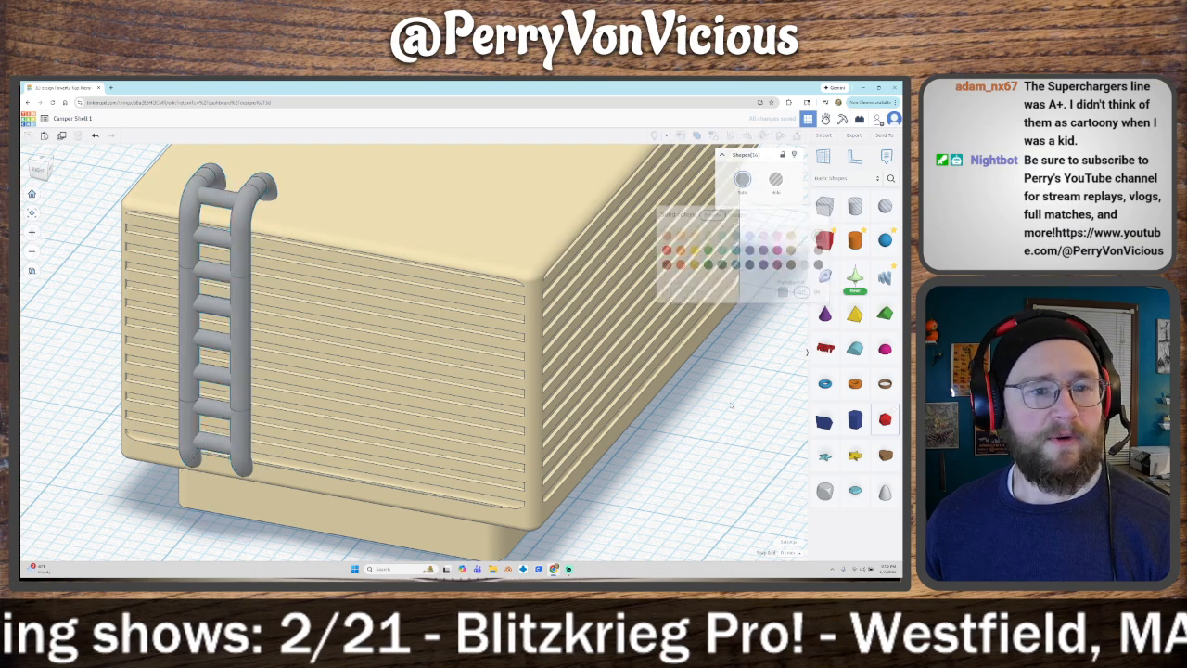
pyautogui.click(686, 486)
# Step: Select both the faceted top and the red base of the roof fixture and recolour them the same grey as the ladder
pyautogui.scroll(-4, 730, 455)
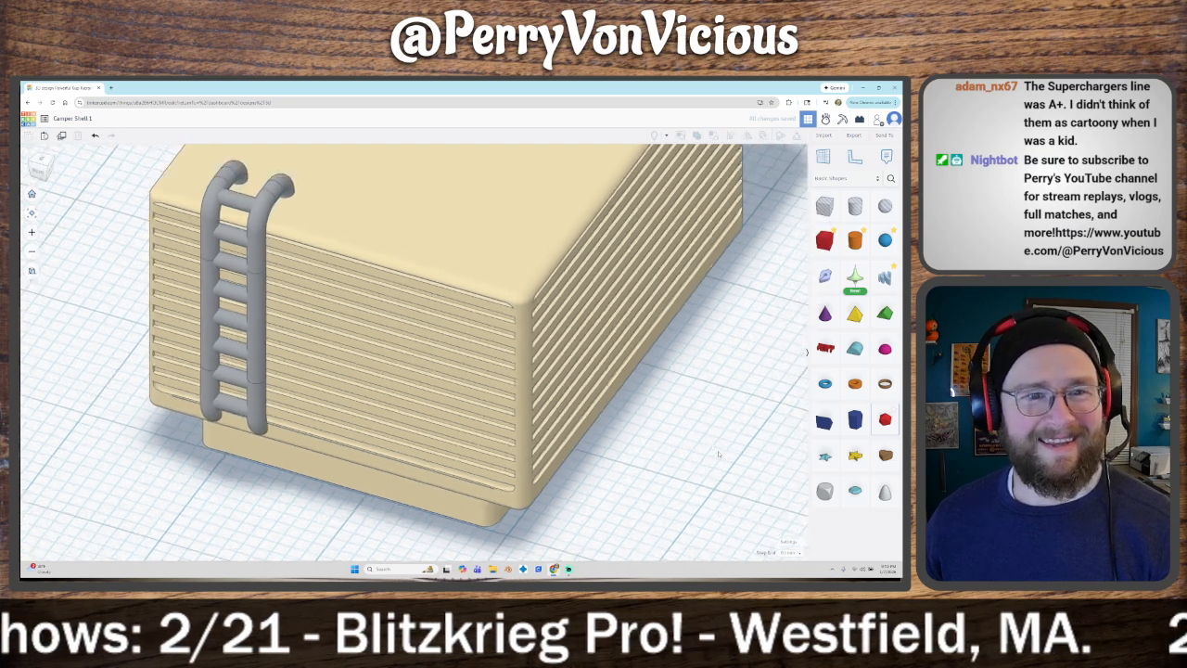
pyautogui.moveTo(703, 403); pyautogui.dragTo(706, 352, button='right')
pyautogui.click(455, 198)
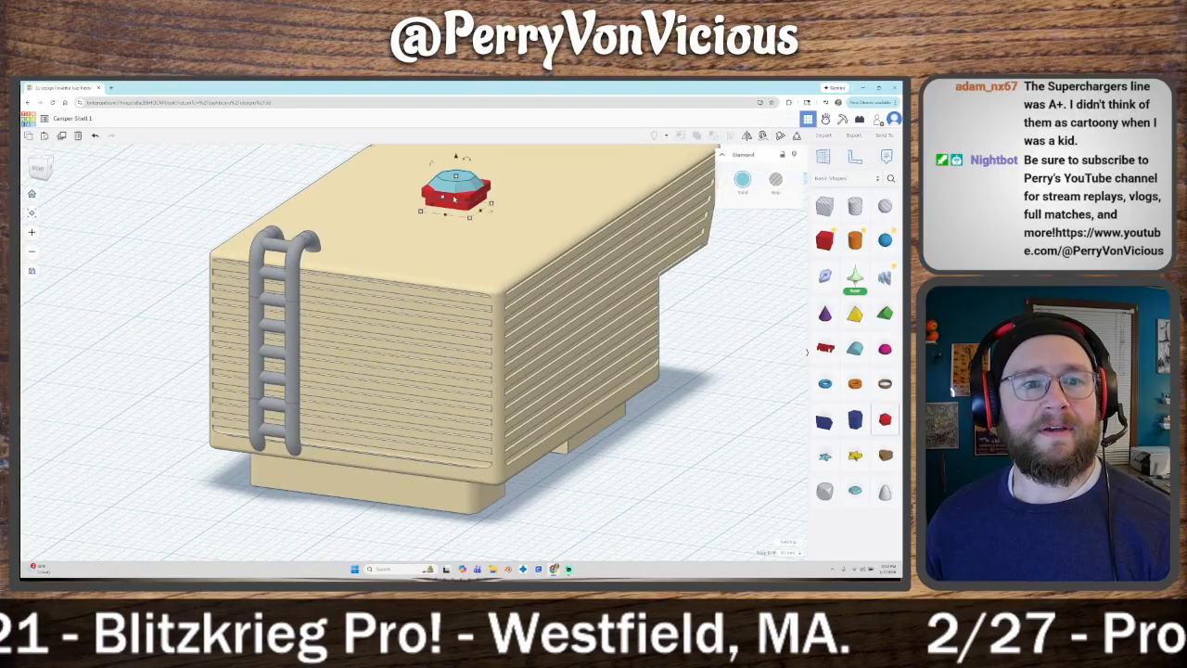
pyautogui.keyDown('shift'); pyautogui.click(436, 196); pyautogui.keyUp('shift')
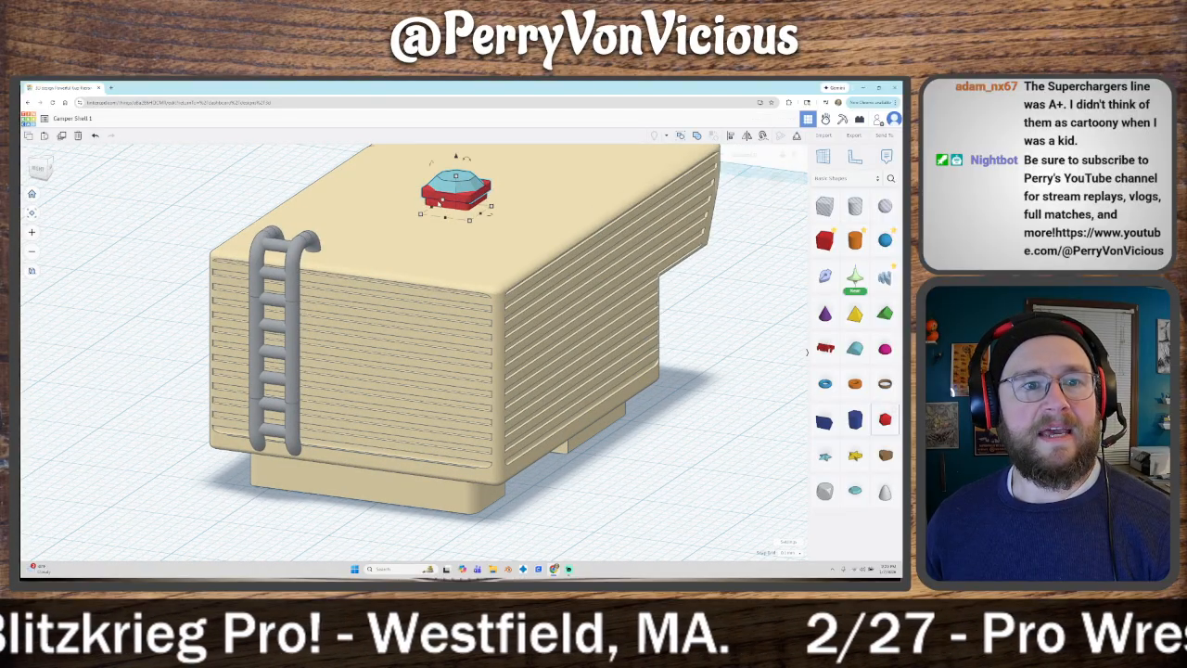
pyautogui.click(742, 179)
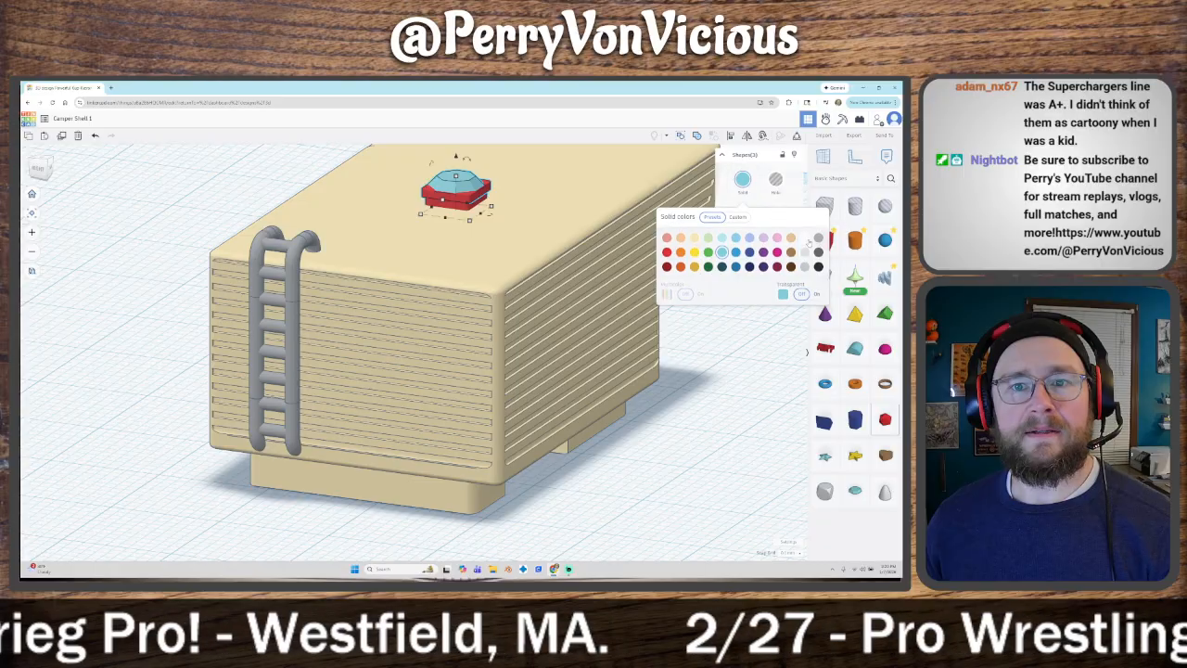
pyautogui.click(818, 237)
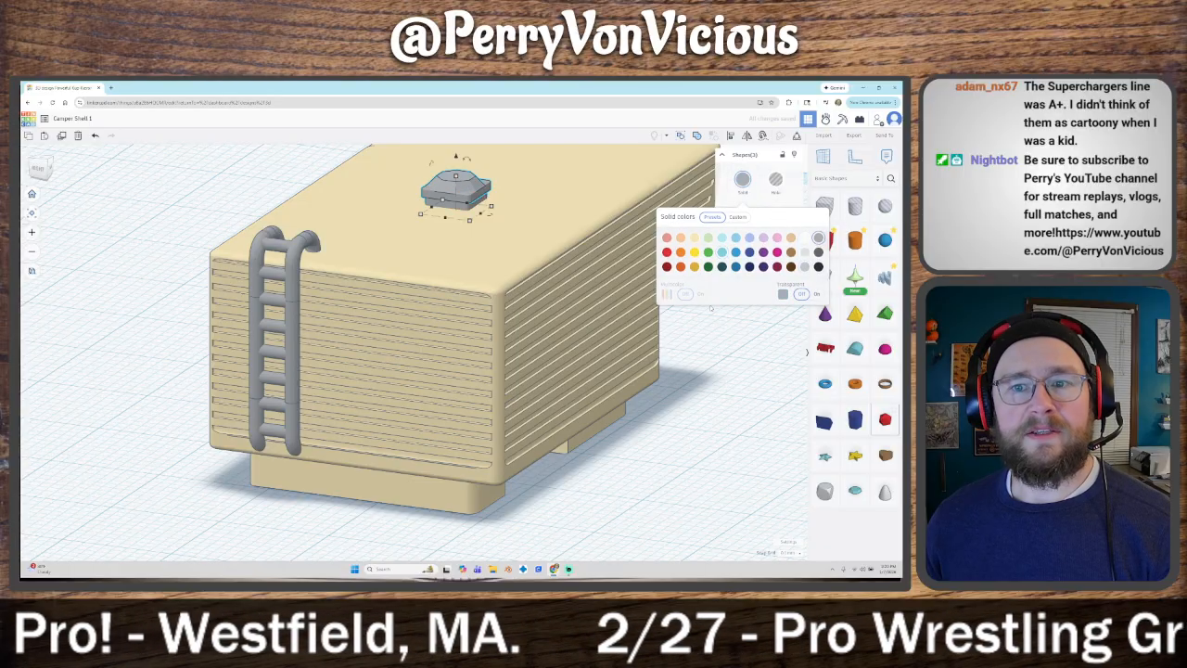
pyautogui.click(692, 431)
# Step: Examine the camper shell with its grey ladder and roof fixture from the rear, both sides and above
pyautogui.moveTo(692, 431); pyautogui.dragTo(689, 402, button='right')
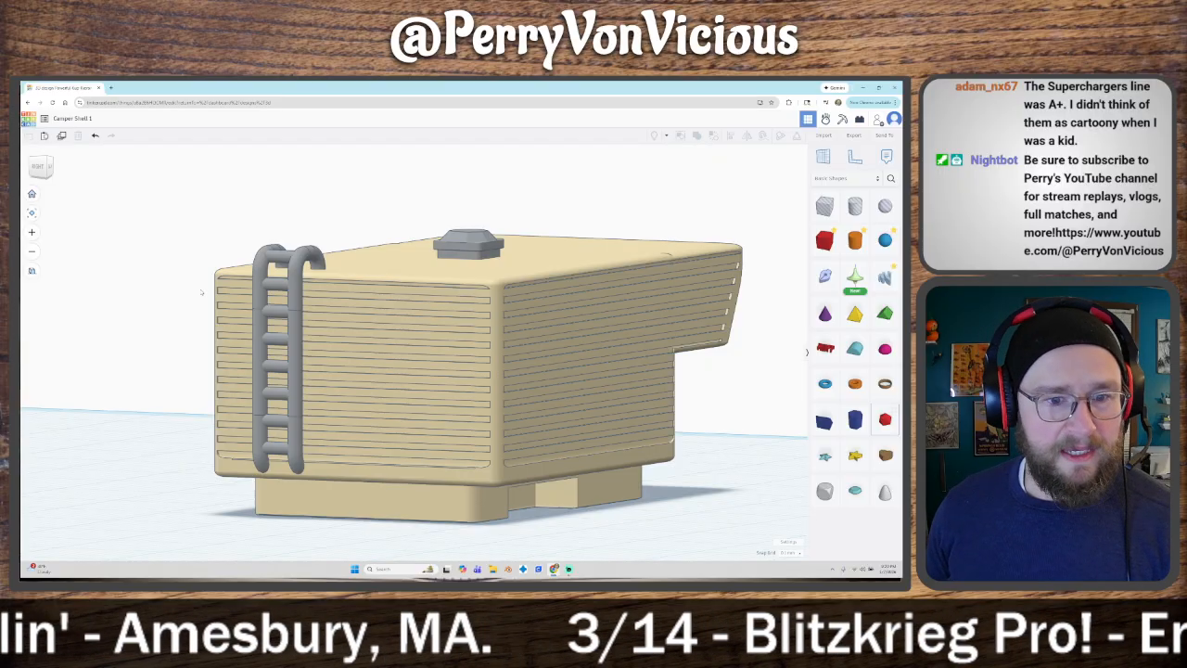
pyautogui.moveTo(38, 170); pyautogui.dragTo(38, 166)
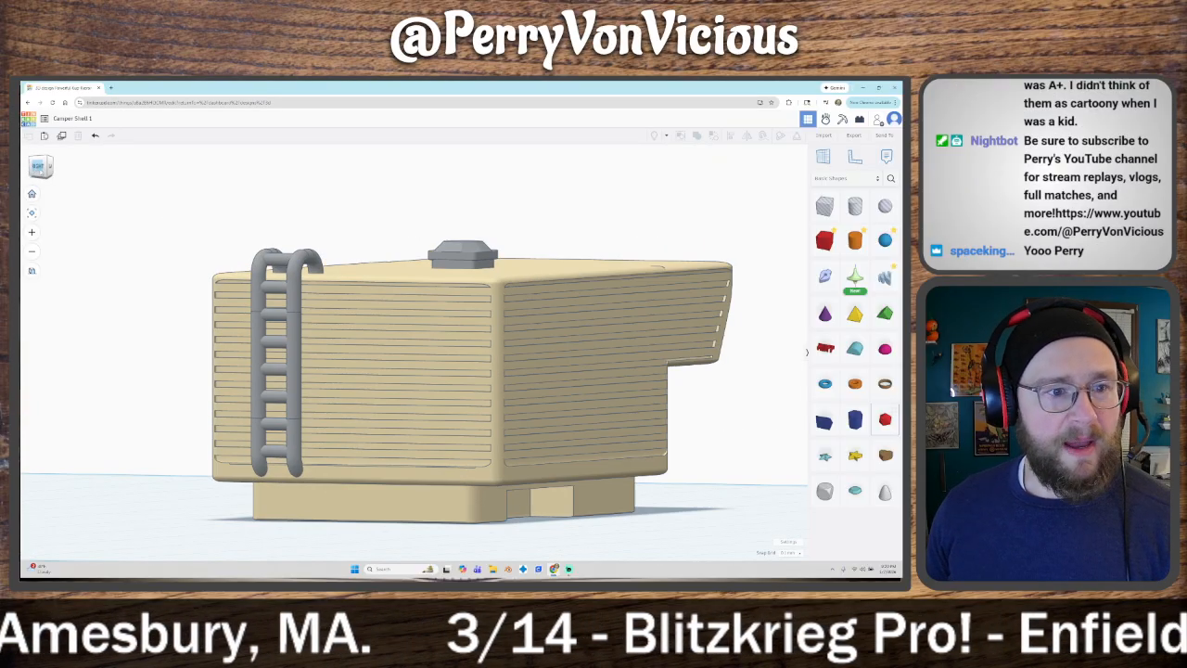
pyautogui.click(38, 166)
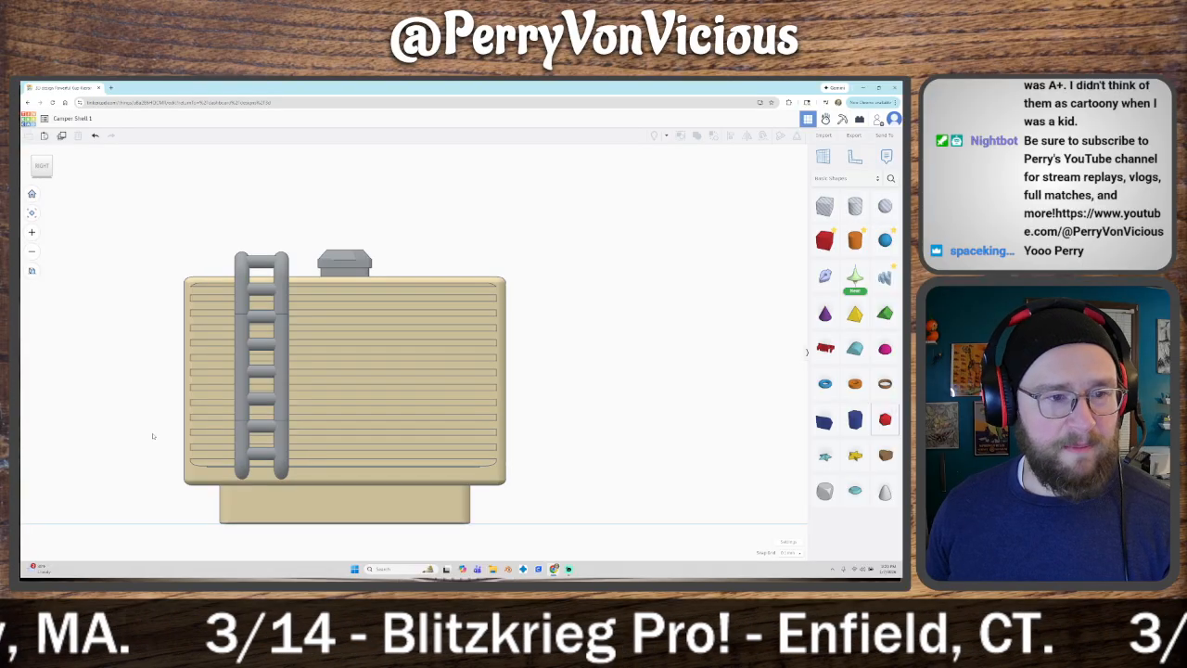
pyautogui.moveTo(121, 389); pyautogui.dragTo(204, 434, button='right')
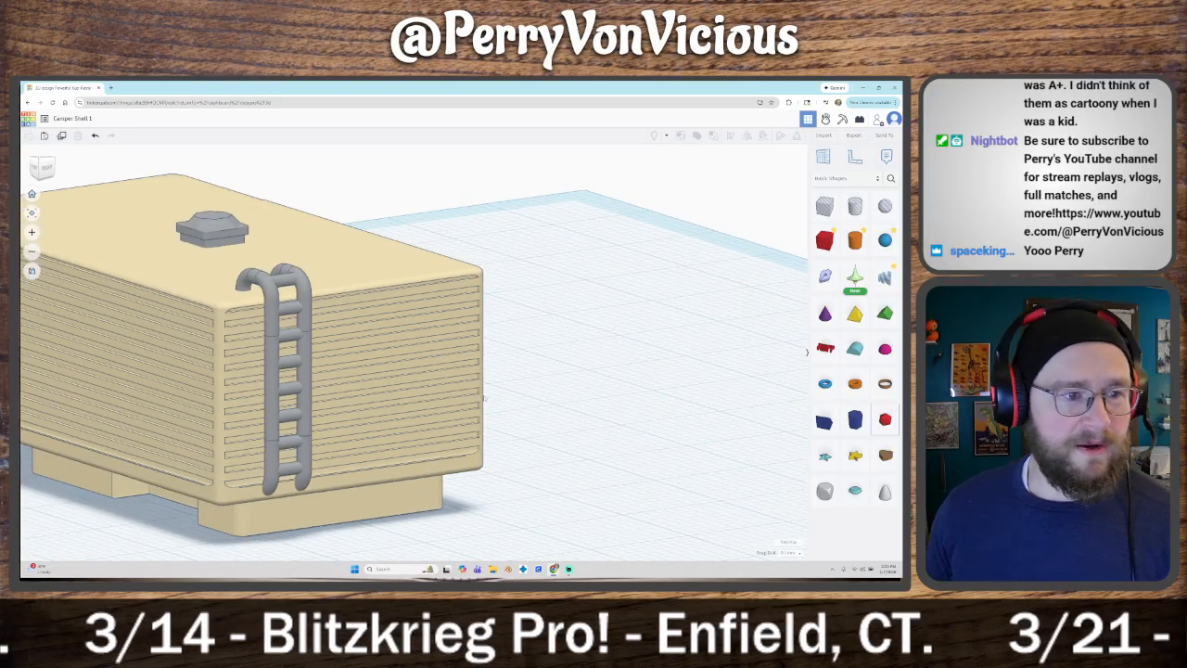
pyautogui.moveTo(545, 427); pyautogui.dragTo(686, 451, button='right')
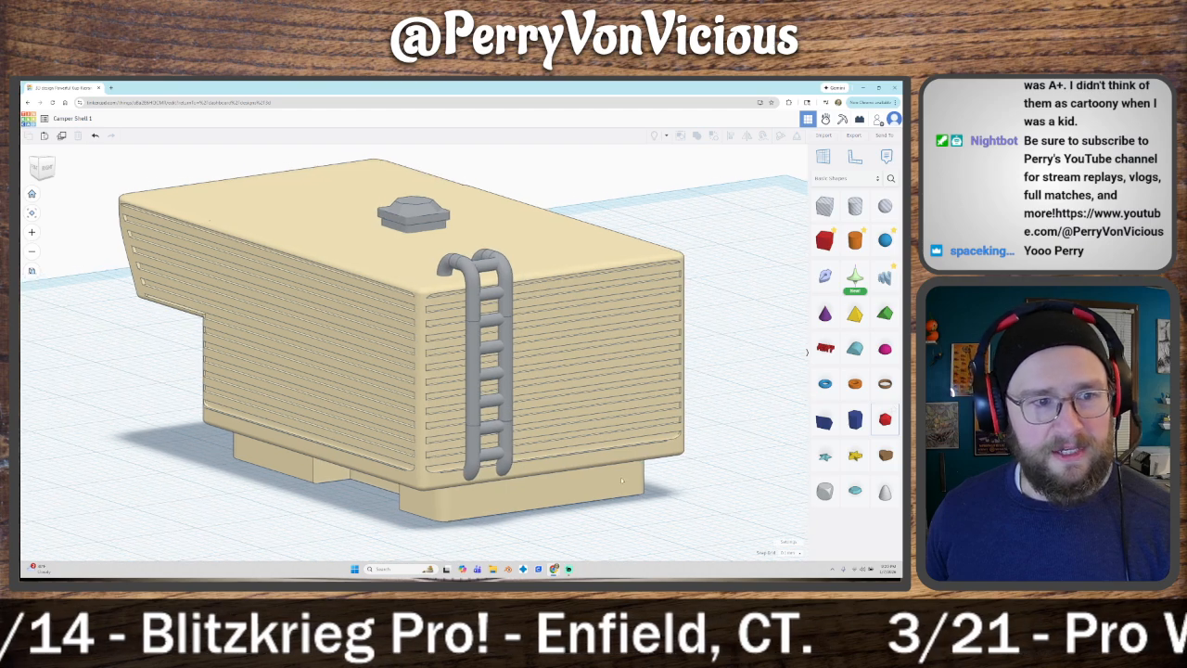
pyautogui.moveTo(339, 526); pyautogui.dragTo(382, 508, button='right')
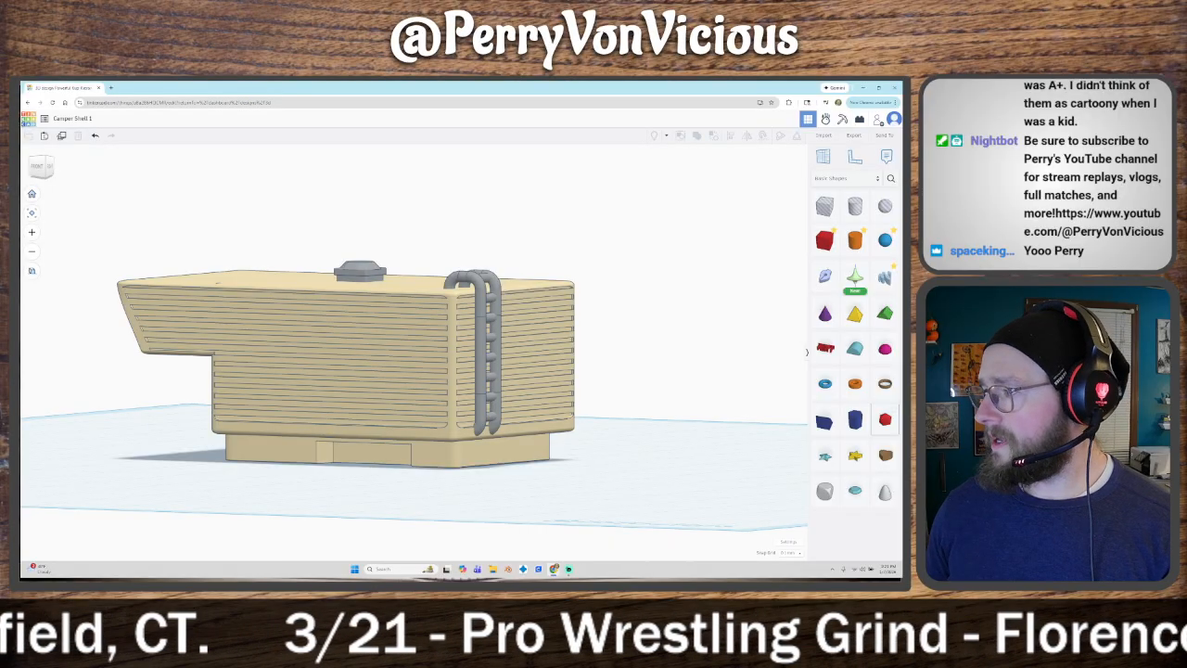
pyautogui.hotkey('alt', 'Tab')
pyautogui.moveTo(902, 182); pyautogui.dragTo(703, 194)
pyautogui.hotkey('alt', 'Tab')
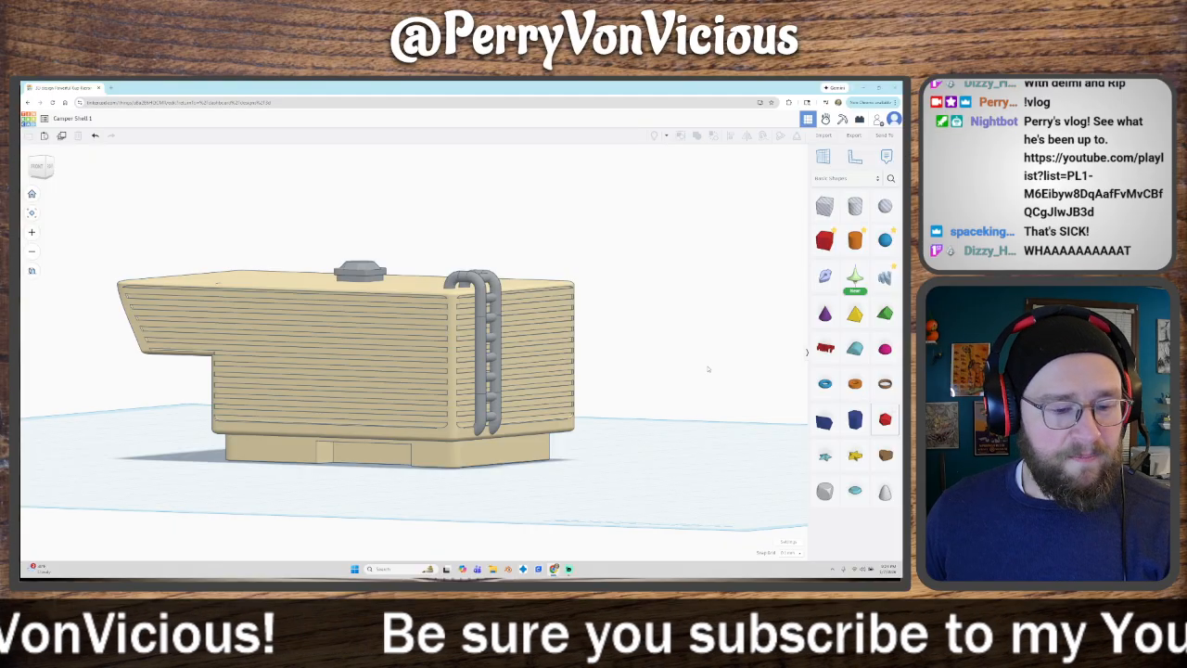
pyautogui.moveTo(711, 372); pyautogui.dragTo(602, 398, button='right')
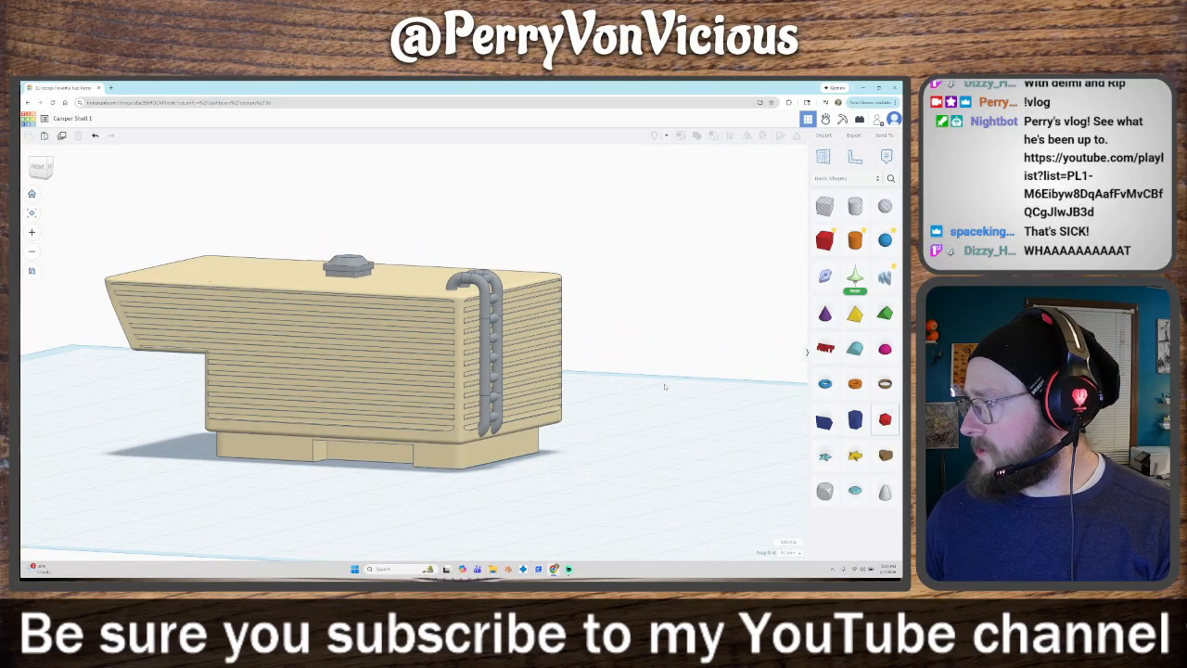
pyautogui.moveTo(669, 387); pyautogui.dragTo(365, 268, button='right')
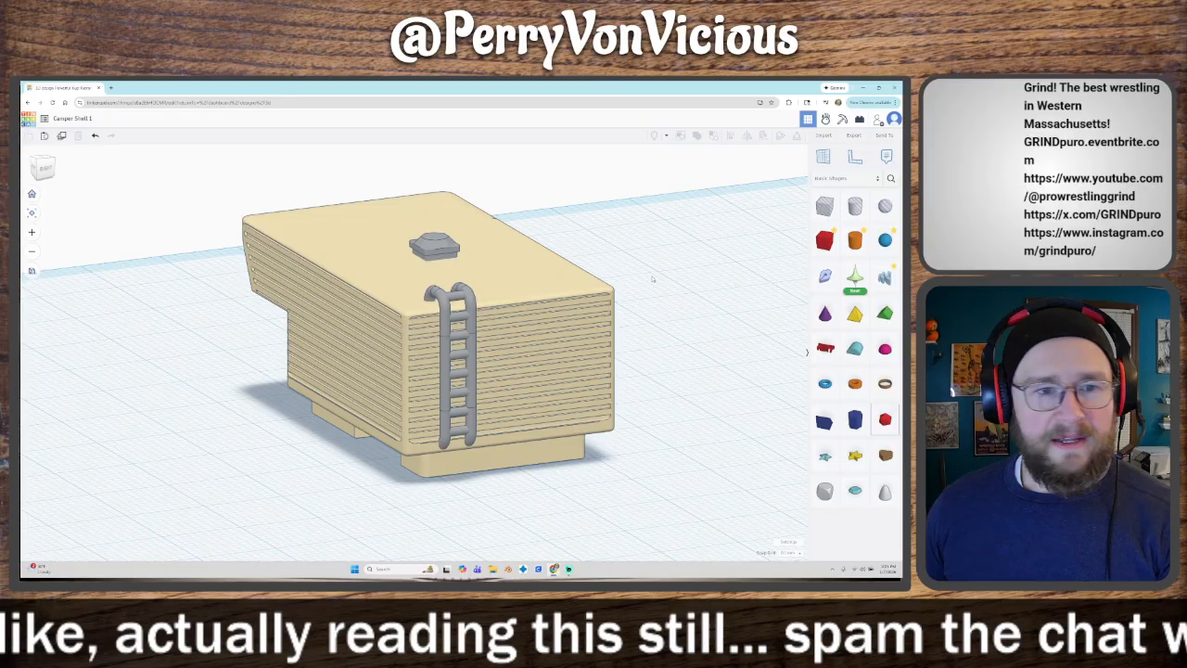
# Step: Duplicate the ladder's side pipe nearest the camper's edge and raise the copy above the roof
pyautogui.moveTo(661, 328); pyautogui.dragTo(640, 311, button='right')
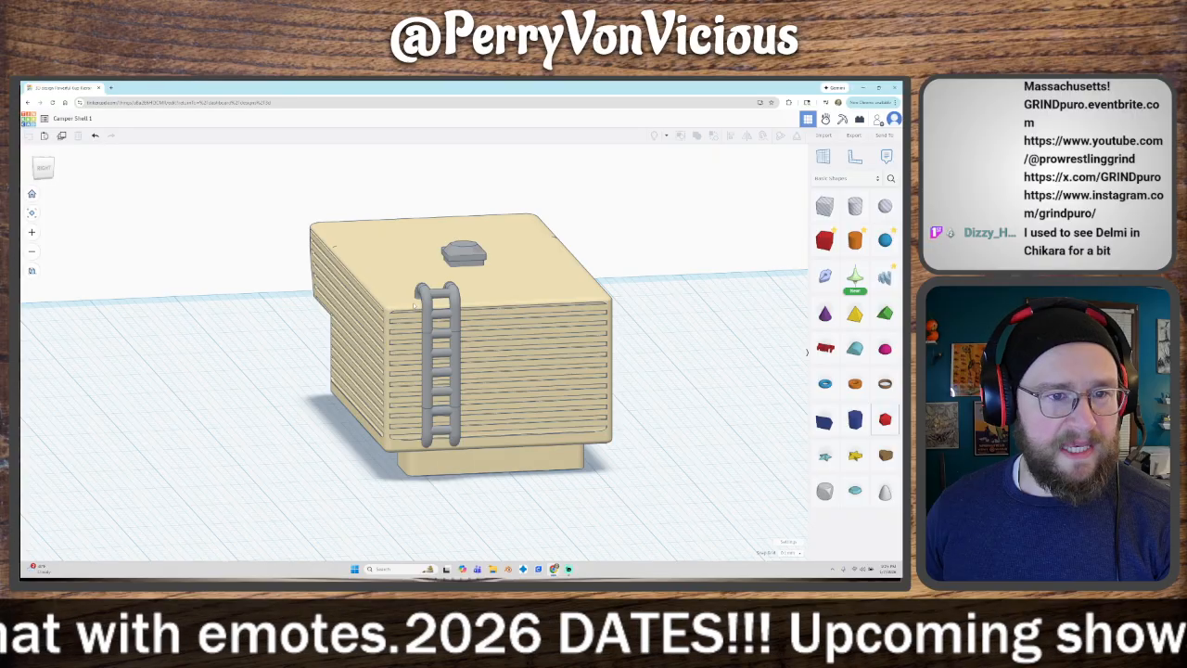
pyautogui.click(427, 303)
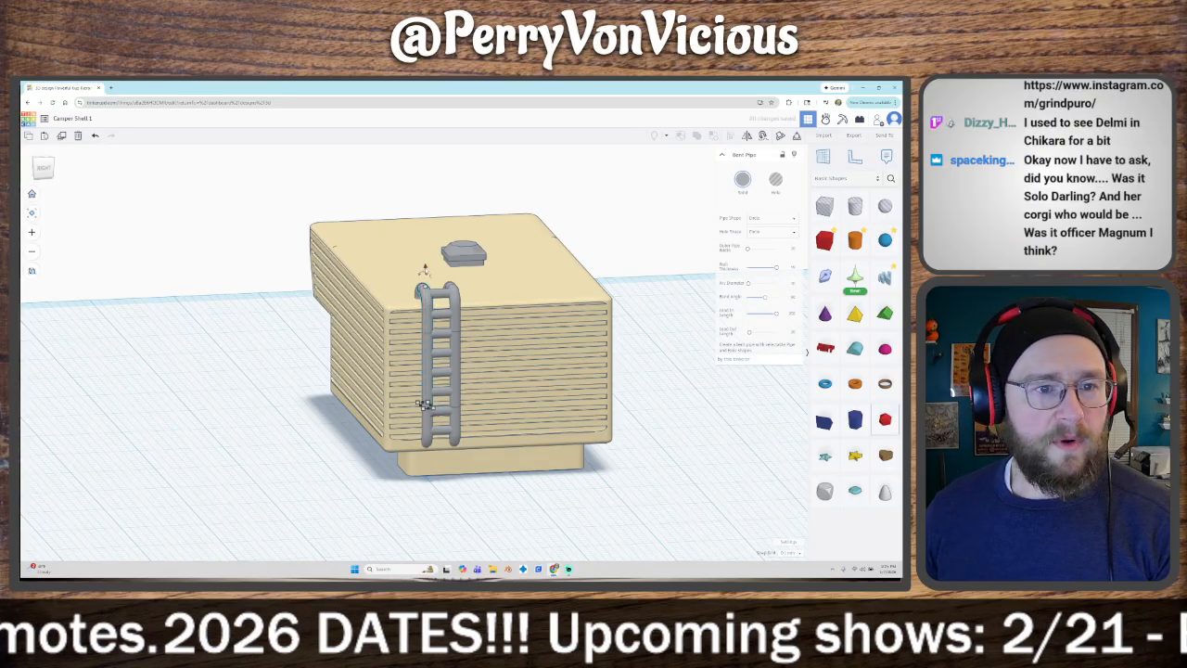
pyautogui.moveTo(423, 404); pyautogui.dragTo(426, 310)
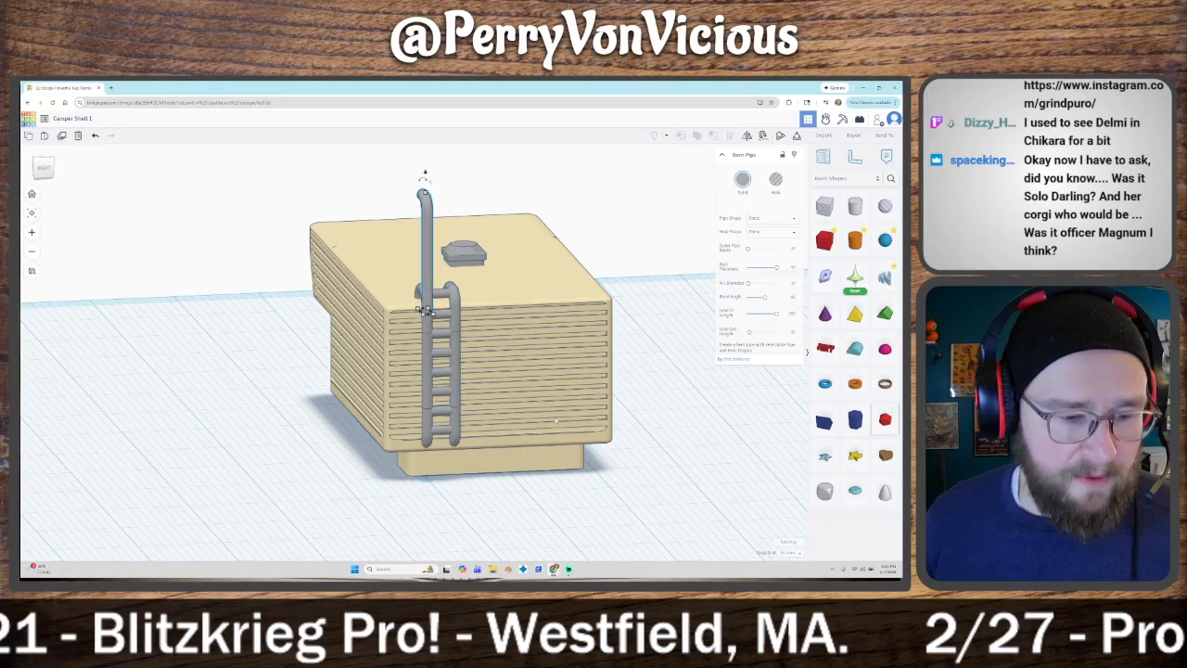
# Step: Rotate the copied pipe 90° so its long section lies horizontally with the bend pointing down toward the camper's front
pyautogui.moveTo(556, 422); pyautogui.dragTo(420, 399, button='right')
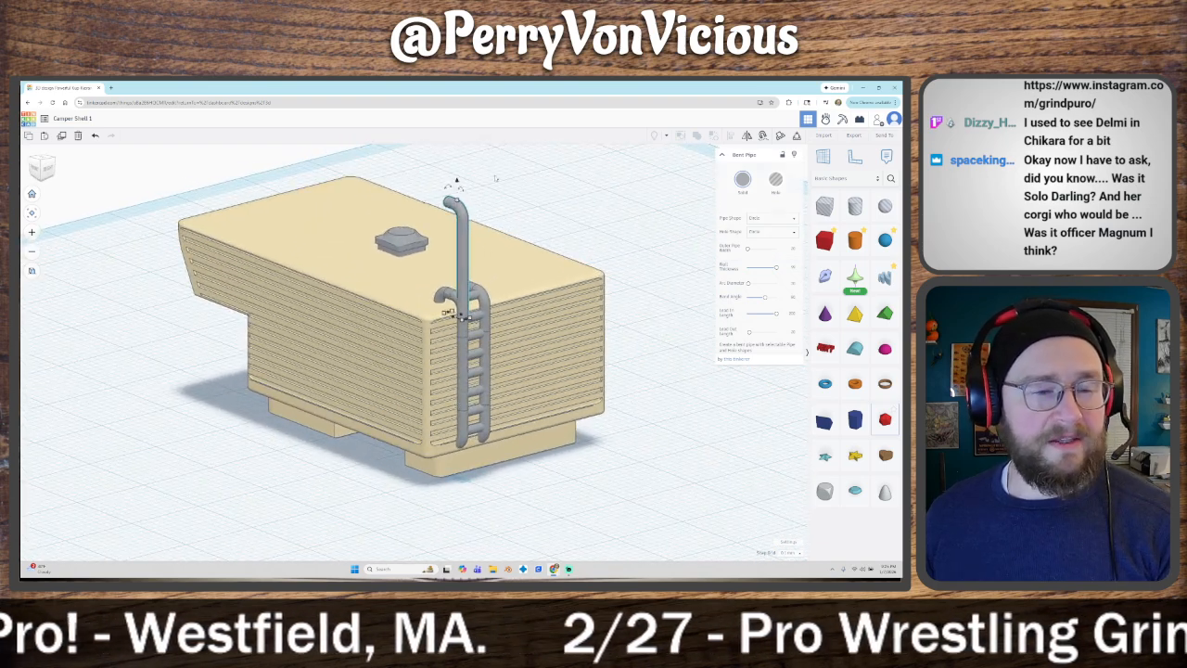
pyautogui.moveTo(459, 191)
pyautogui.click(37, 170)
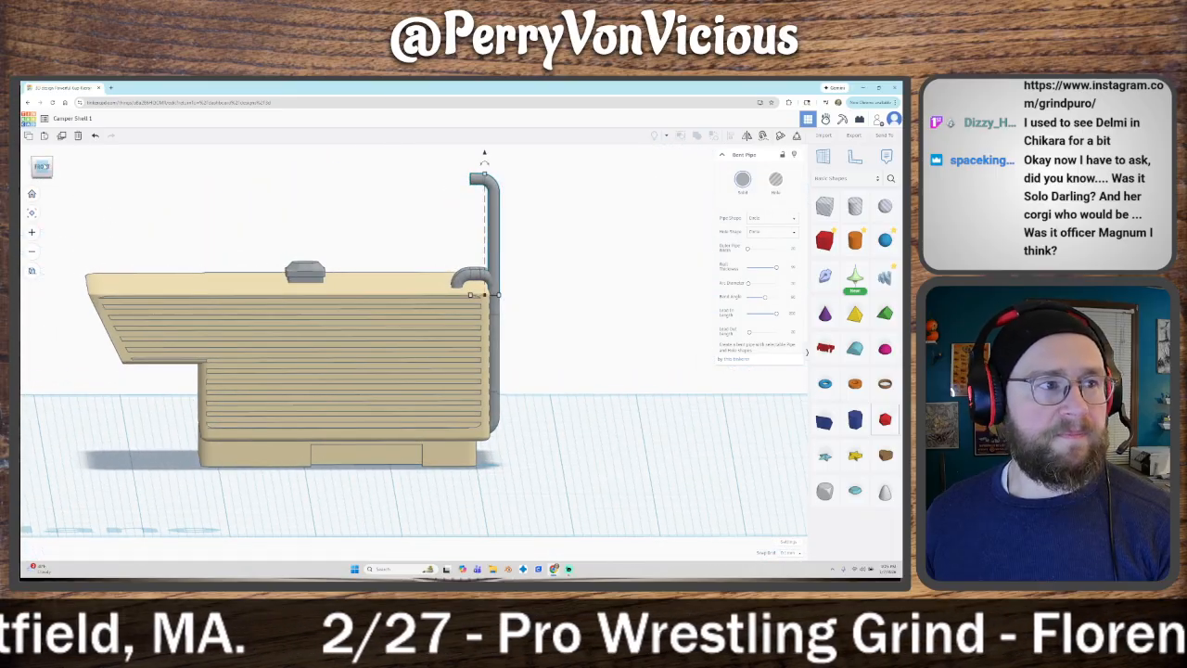
pyautogui.moveTo(484, 164)
pyautogui.moveTo(483, 164); pyautogui.dragTo(446, 240)
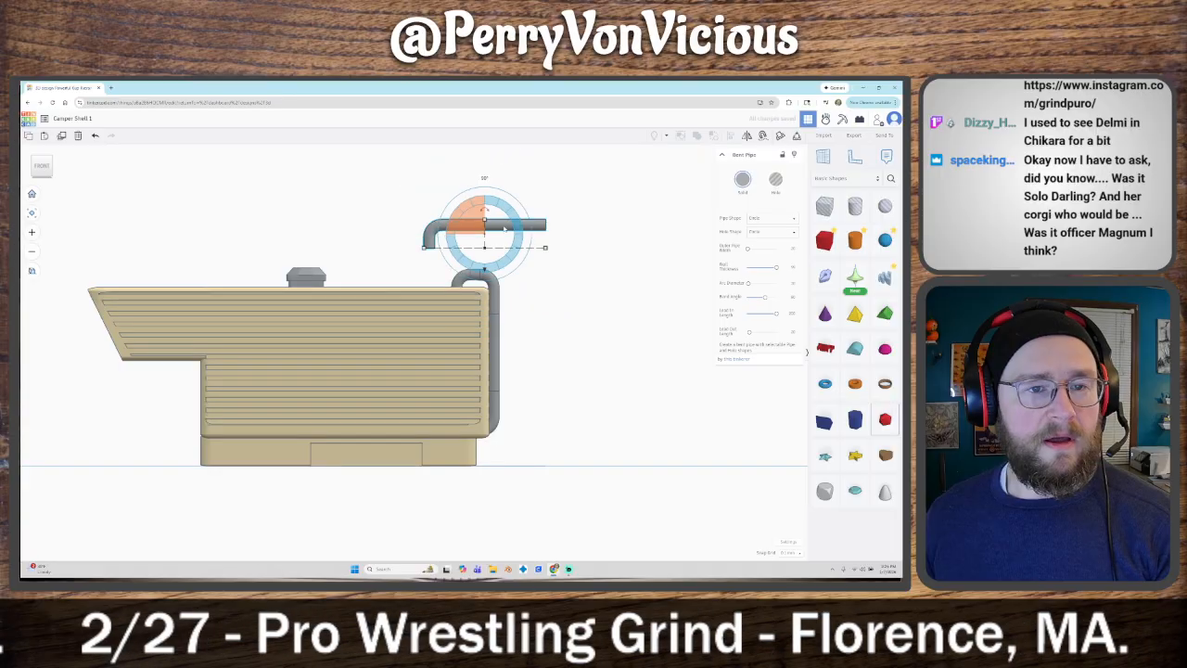
pyautogui.moveTo(595, 278); pyautogui.dragTo(485, 317, button='right')
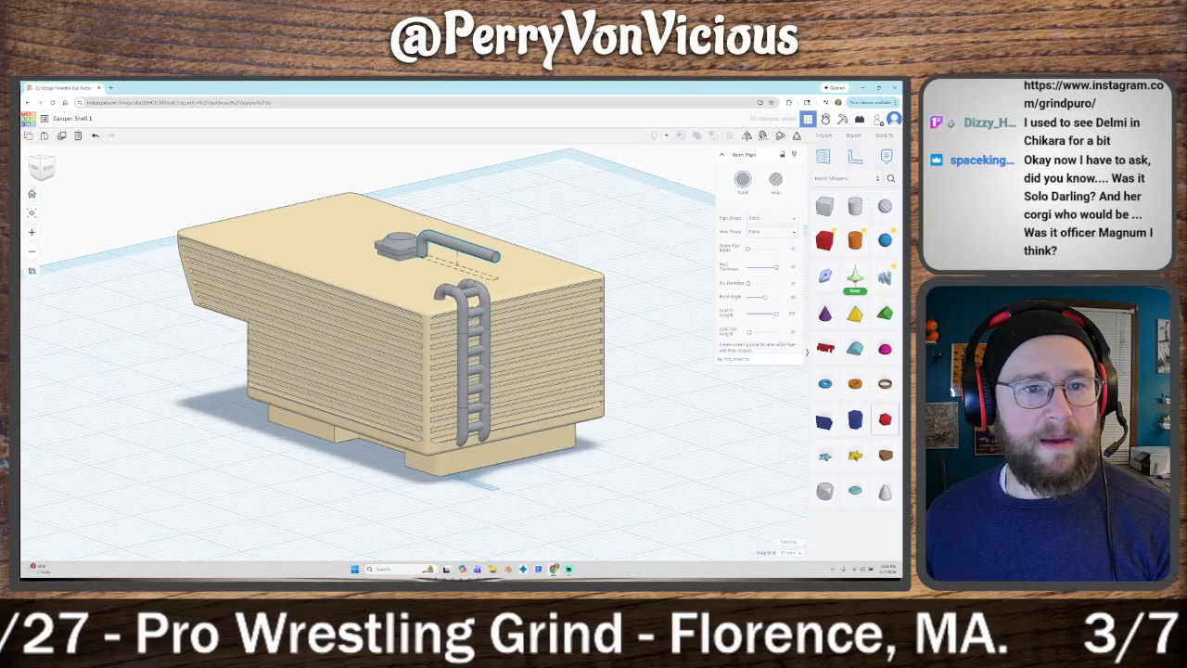
pyautogui.moveTo(596, 337); pyautogui.dragTo(490, 325, button='right')
pyautogui.moveTo(413, 219); pyautogui.dragTo(391, 241)
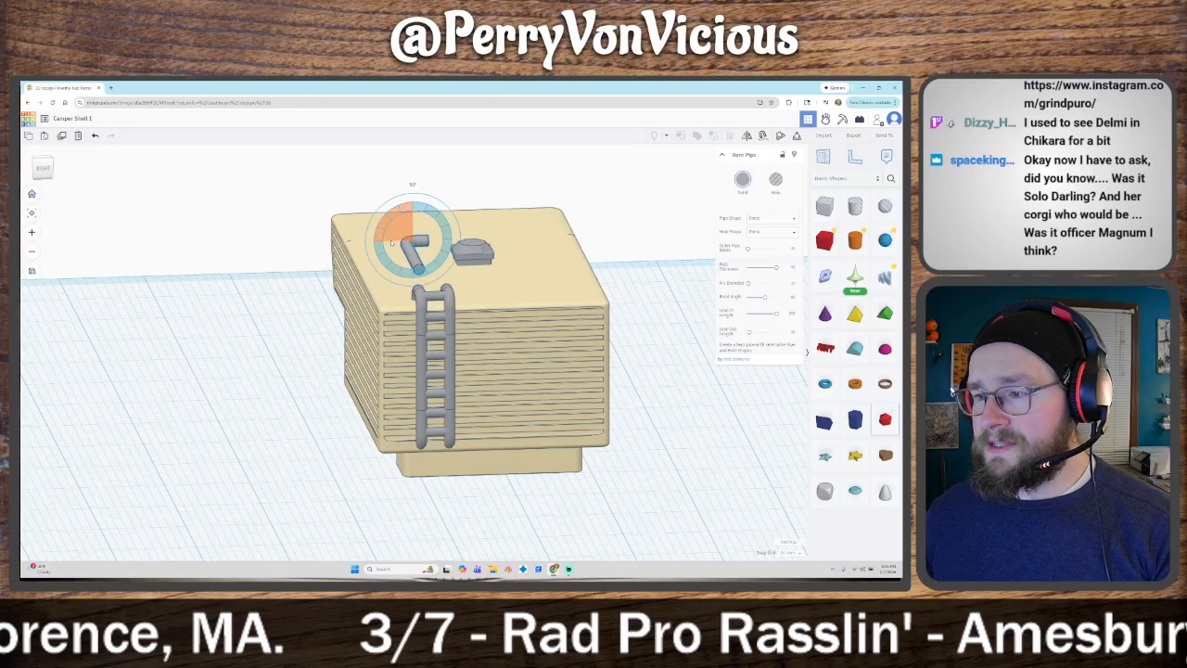
pyautogui.moveTo(391, 241); pyautogui.dragTo(413, 215)
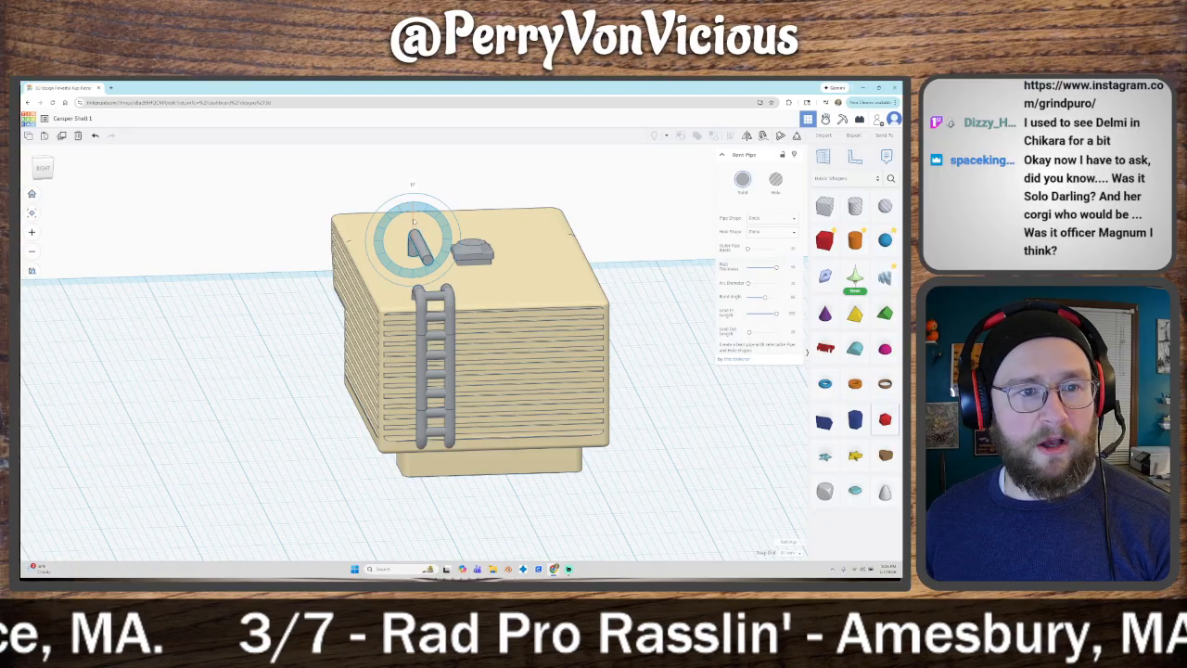
pyautogui.moveTo(508, 301); pyautogui.dragTo(572, 278, button='right')
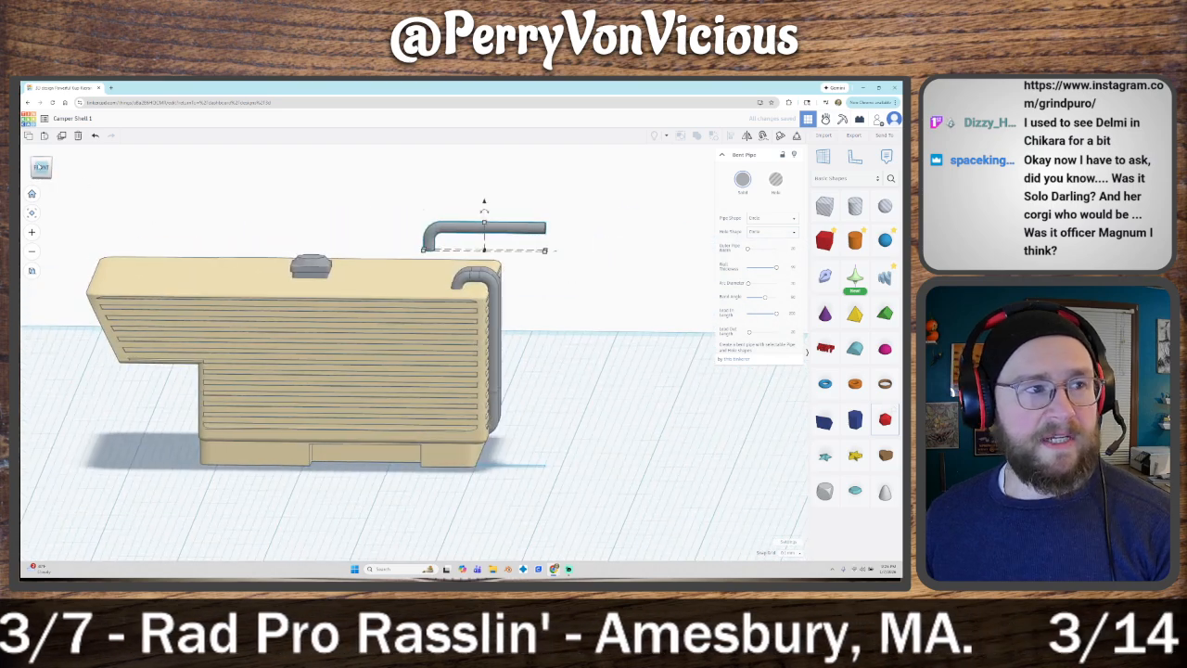
# Step: Lower the horizontal pipe until its bent end sinks into the roof and its top is level with the ladder's bends
pyautogui.click(41, 168)
pyautogui.moveTo(482, 270); pyautogui.dragTo(484, 319)
pyautogui.click(42, 167)
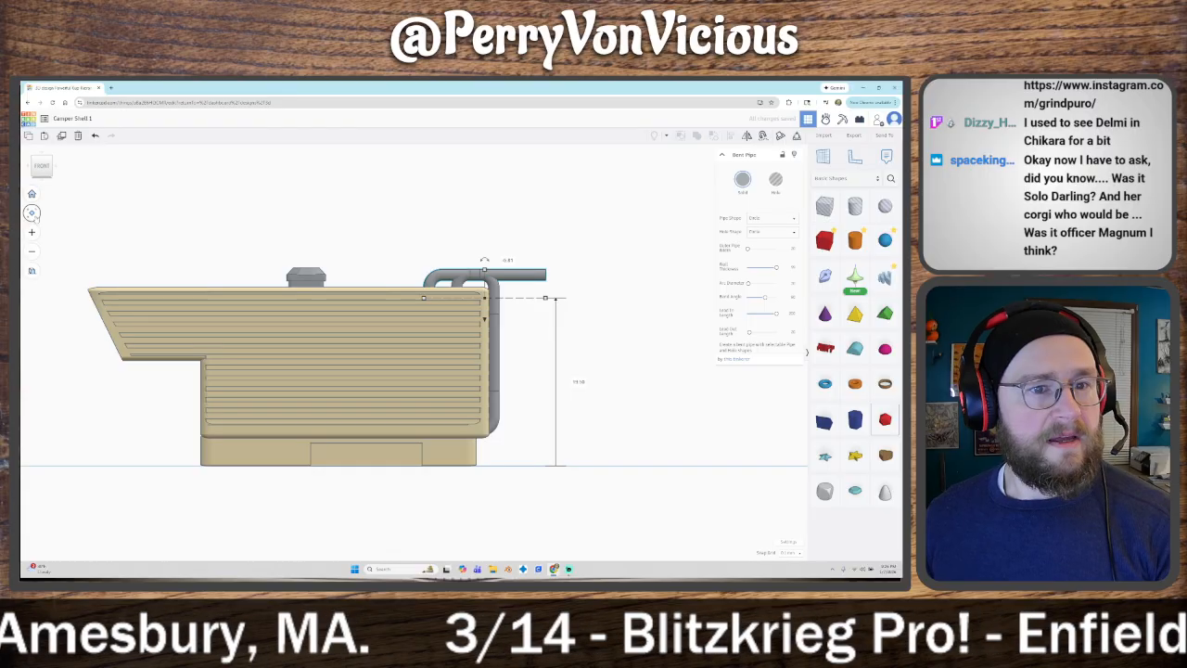
pyautogui.click(32, 213)
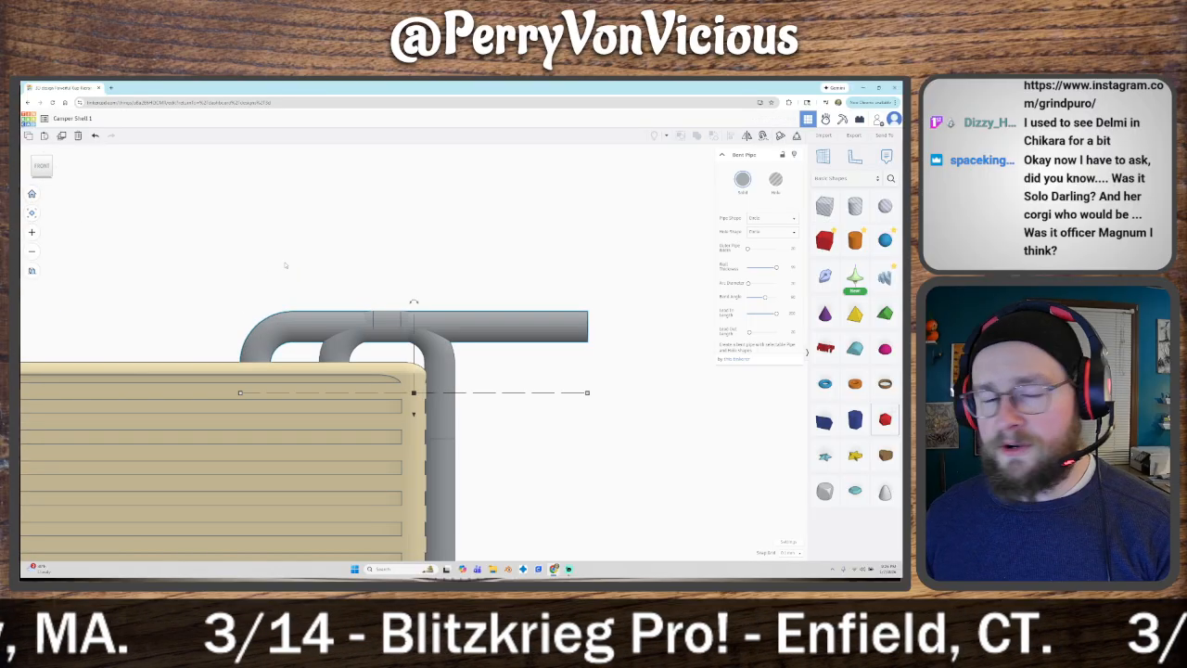
# Step: Move the horizontal pipe sideways off the ladder, between it and the roof's nearest side edge
pyautogui.moveTo(384, 269); pyautogui.dragTo(180, 273, button='right')
pyautogui.click(41, 165)
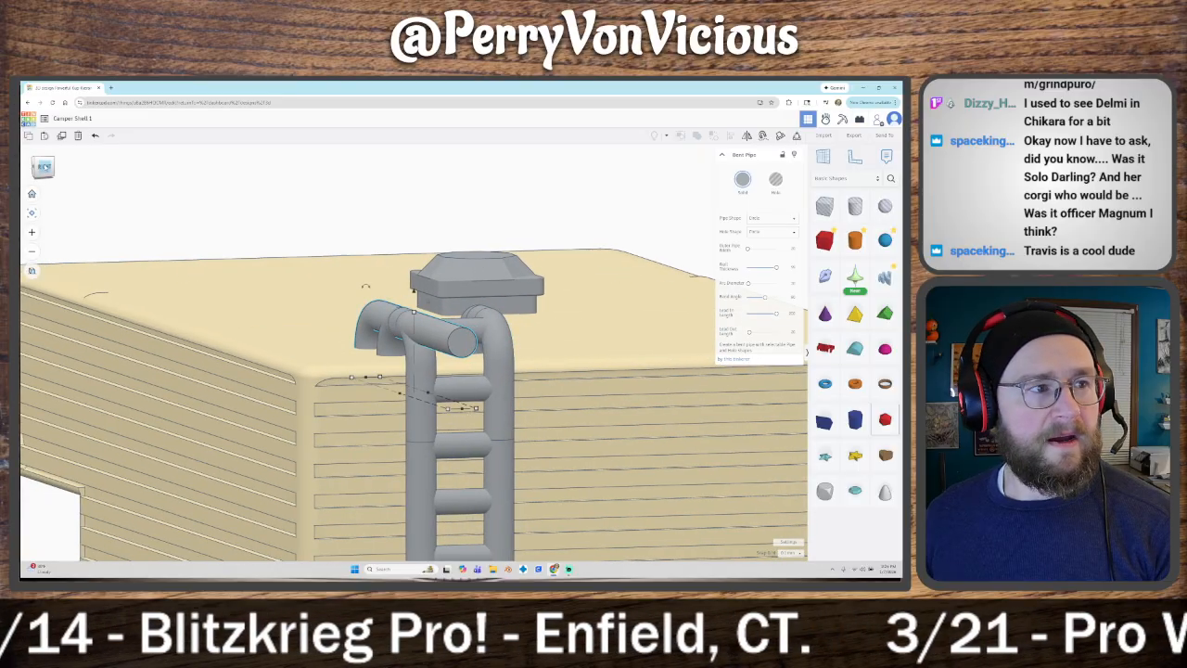
pyautogui.moveTo(411, 339); pyautogui.dragTo(350, 338)
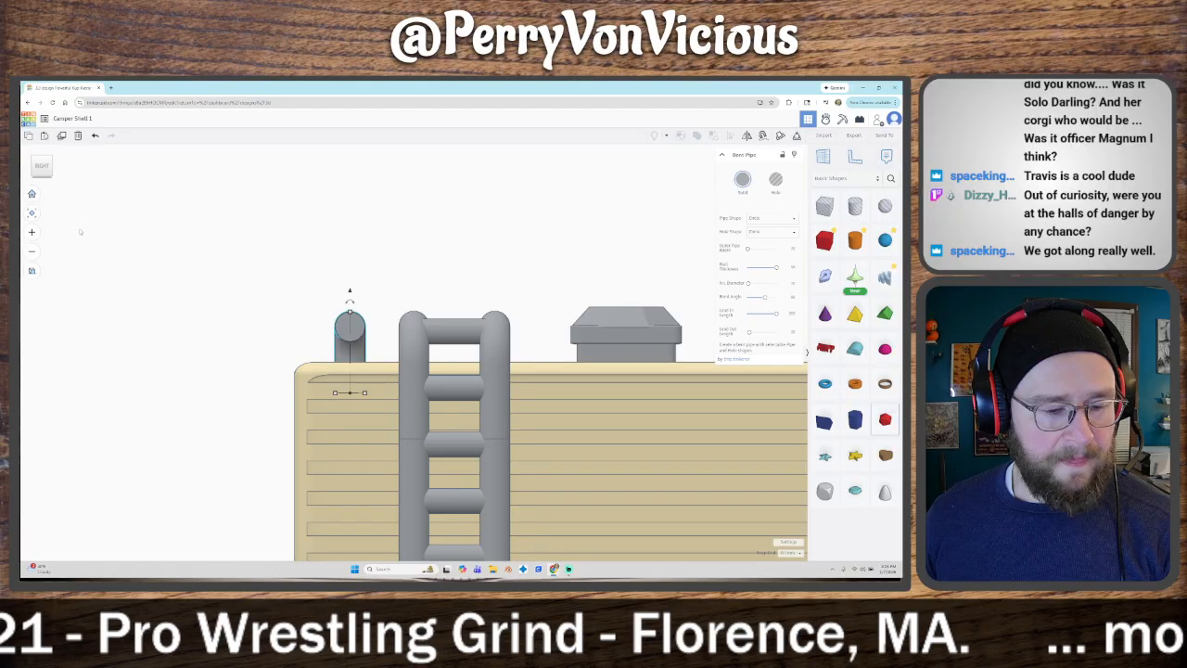
# Step: Slide the horizontal pipe forward along the roof's side edge until it is well clear of the ladder
pyautogui.moveTo(136, 300); pyautogui.dragTo(324, 309, button='right')
pyautogui.press('Left')
pyautogui.press('Left')
pyautogui.press('Left')
pyautogui.press('Left')
pyautogui.press('Left')
pyautogui.press('Left')
pyautogui.press('Left')
pyautogui.press('Left')
pyautogui.press('Left')
pyautogui.press('Left')
pyautogui.press('Left')
pyautogui.press('Left')
pyautogui.press('Left')
pyautogui.press('Left')
pyautogui.press('Left')
pyautogui.press('Left')
pyautogui.press('Left')
pyautogui.press('Left')
pyautogui.press('Left')
pyautogui.press('Left')
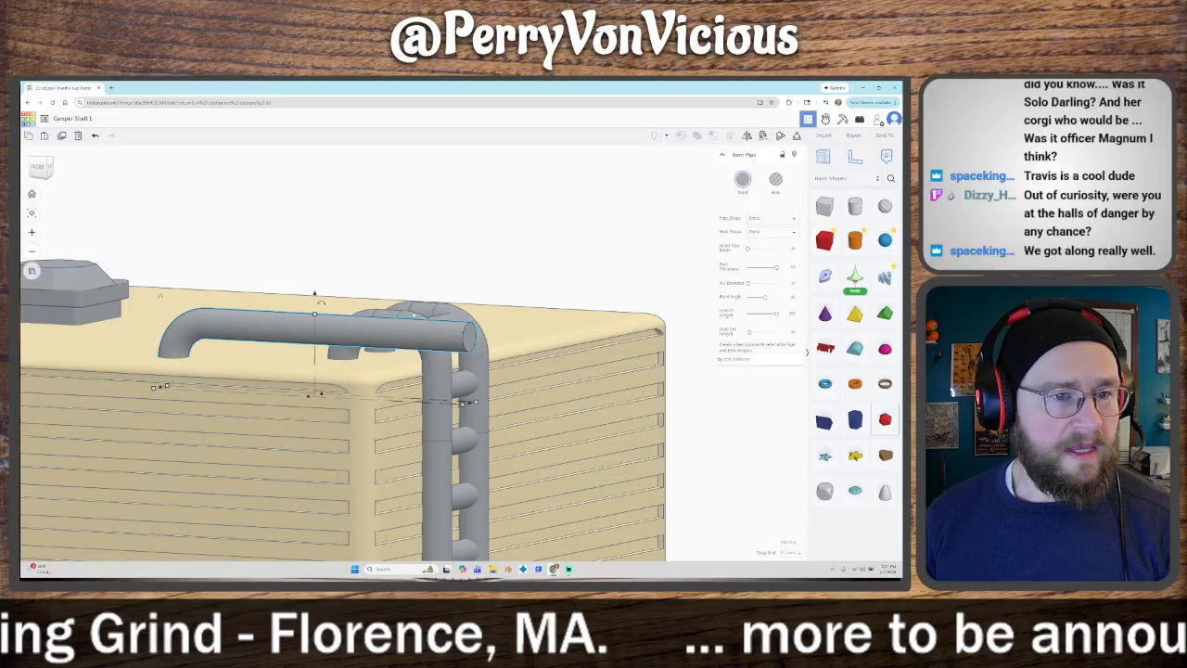
pyautogui.press('Left')
pyautogui.press('Left')
pyautogui.press('Left')
pyautogui.press('Left')
pyautogui.press('Left')
pyautogui.press('Left')
pyautogui.press('Left')
pyautogui.press('Left')
pyautogui.press('Left')
pyautogui.press('Left')
pyautogui.press('Left')
pyautogui.press('Left')
pyautogui.press('Left')
pyautogui.press('Left')
pyautogui.press('Left')
pyautogui.press('Left')
pyautogui.press('Left')
pyautogui.press('Left')
pyautogui.press('Left')
pyautogui.press('Left')
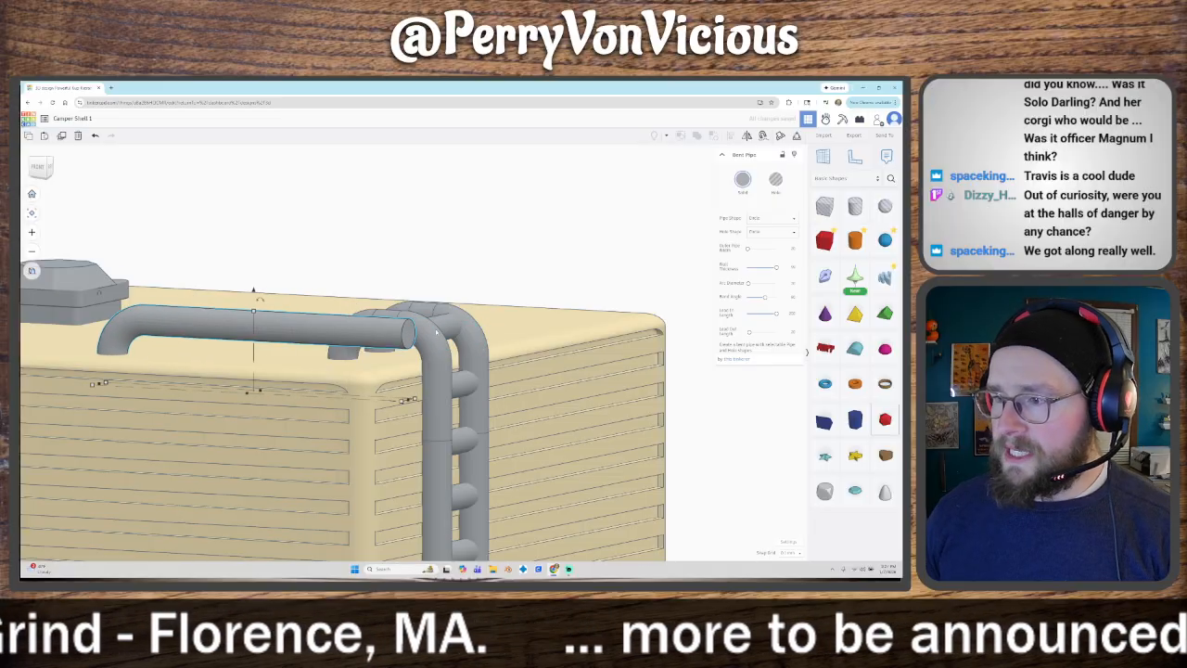
pyautogui.scroll(-5, 436, 331)
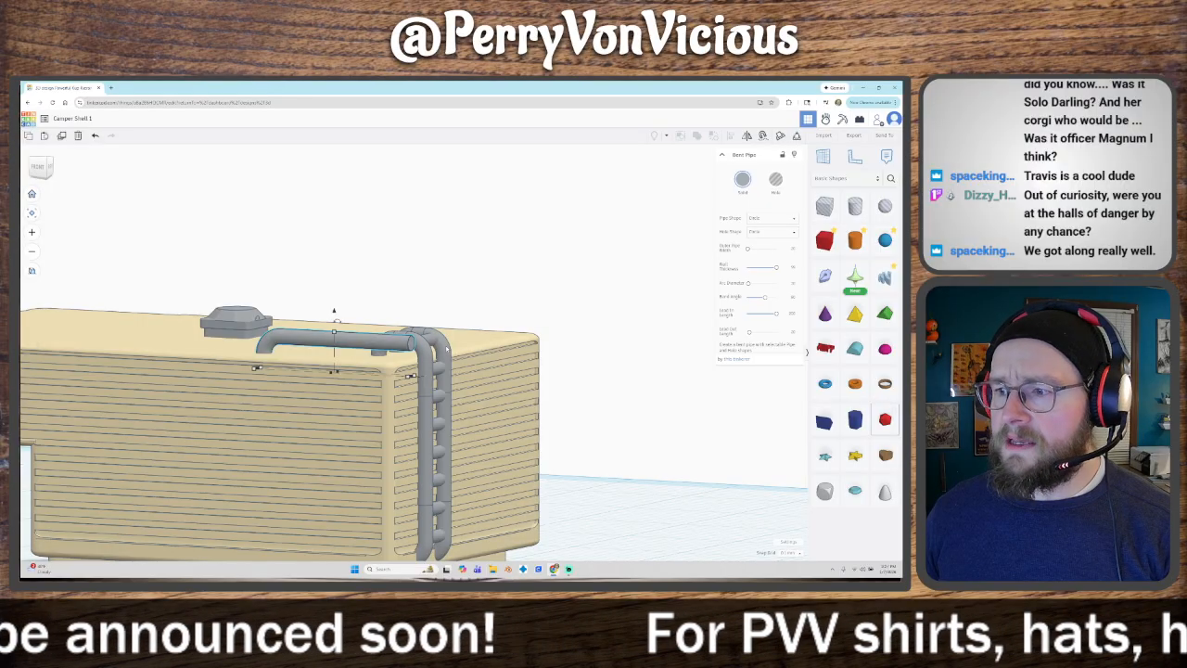
pyautogui.press('Left')
pyautogui.press('Left')
pyautogui.press('Left')
pyautogui.press('Left')
pyautogui.press('Left')
pyautogui.press('Left')
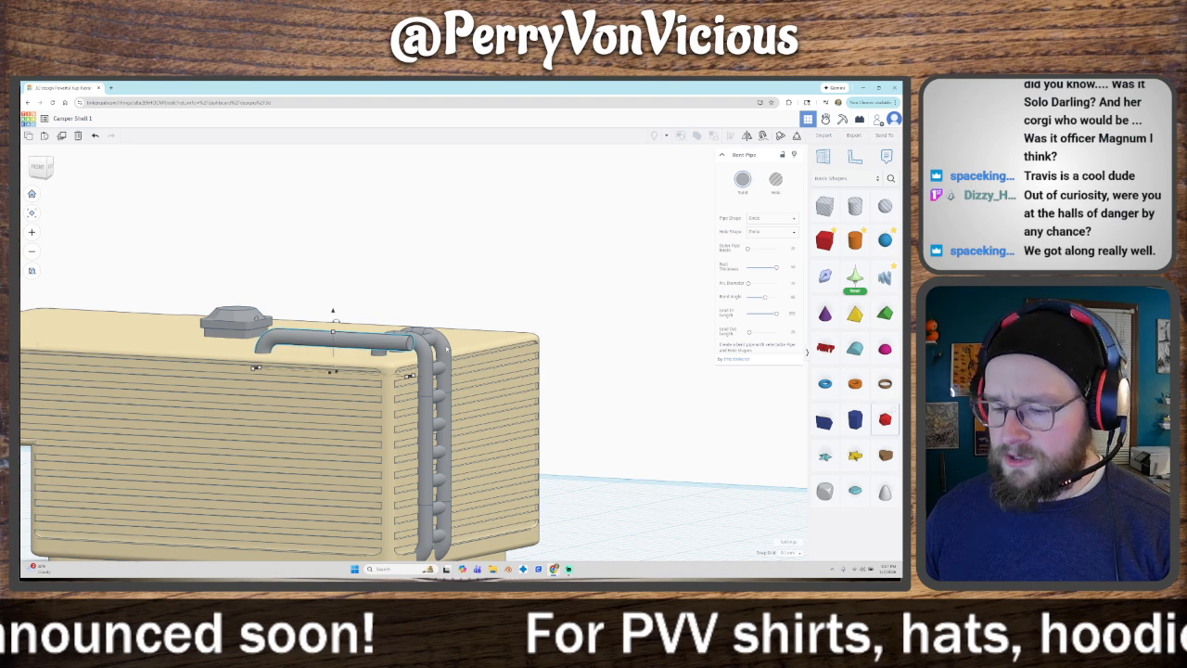
pyautogui.press('Left')
pyautogui.press('Left')
pyautogui.press('Left')
pyautogui.press('Left')
pyautogui.press('Left')
pyautogui.press('Left')
pyautogui.press('Left')
pyautogui.press('Left')
pyautogui.press('Left')
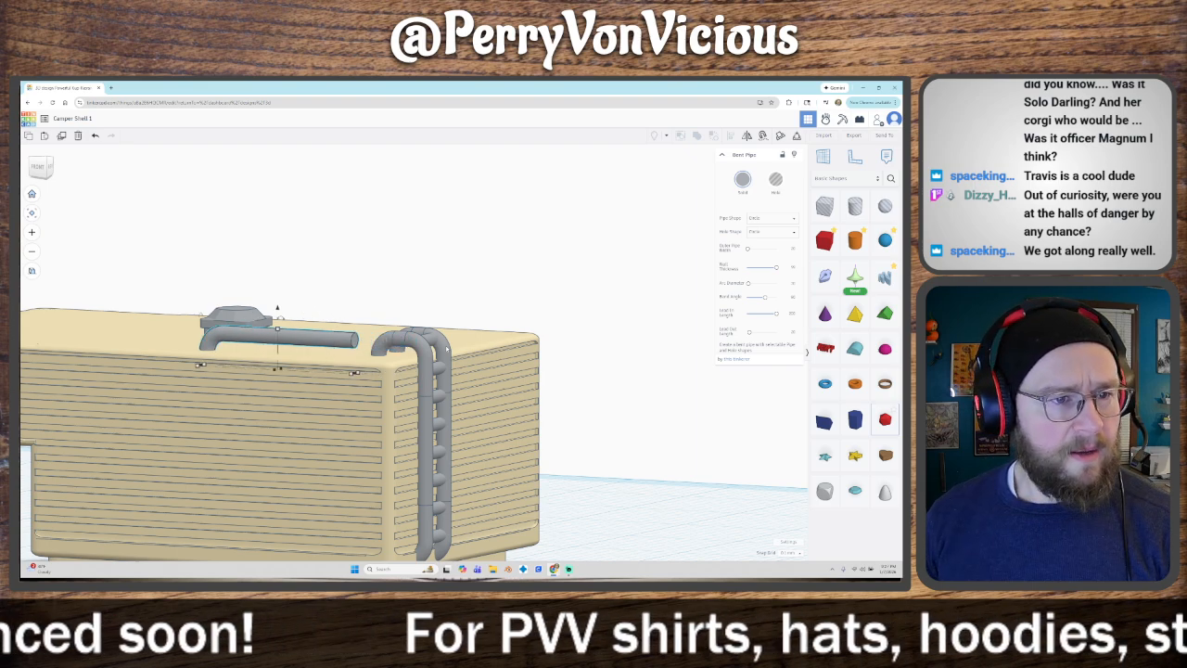
pyautogui.press('Left')
pyautogui.press('Left')
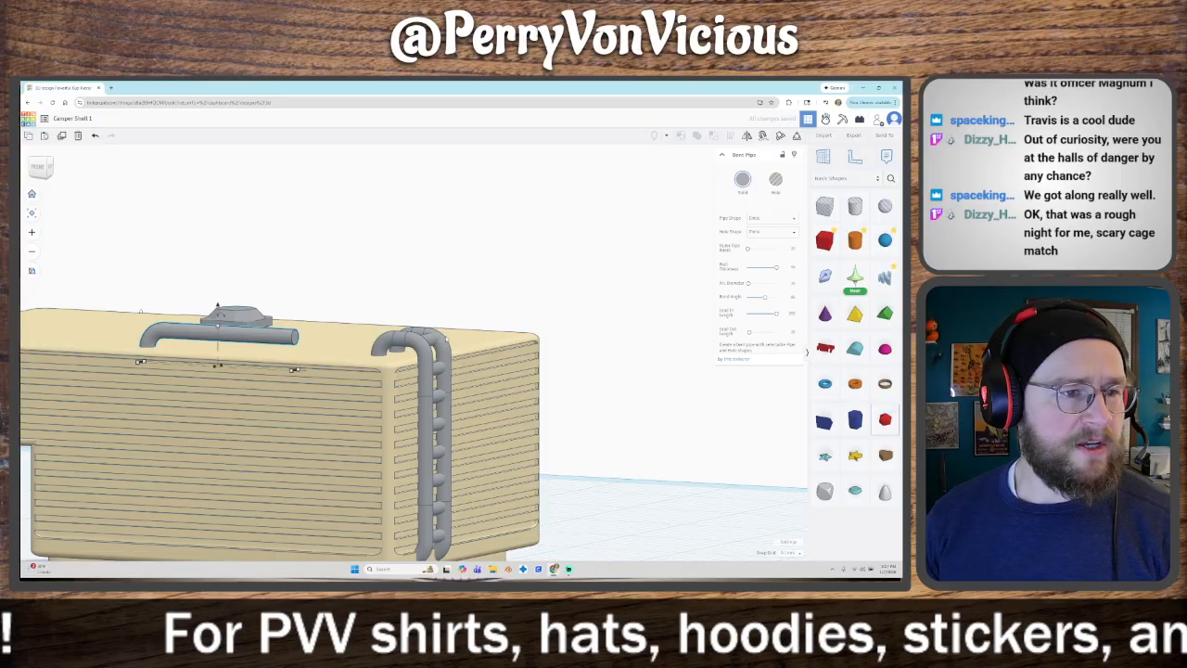
# Step: Duplicate the roof pipe in place and mirror the copy lengthwise so its bend faces the camper's rear
pyautogui.moveTo(404, 334); pyautogui.dragTo(360, 377, button='right')
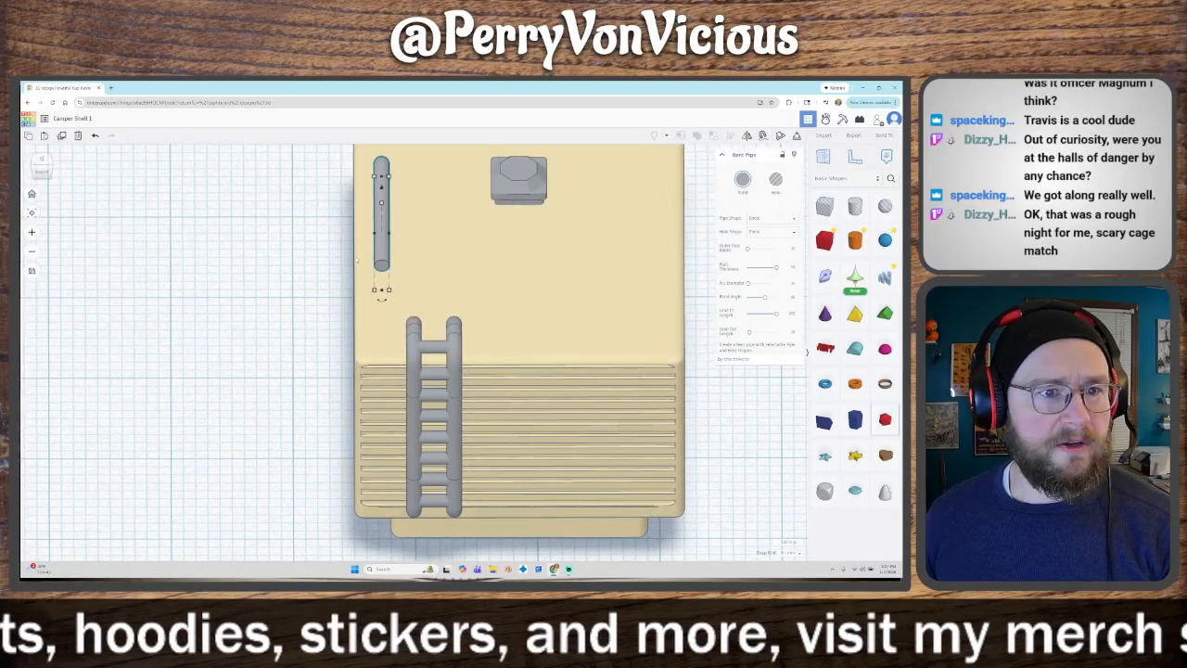
pyautogui.click(385, 218)
pyautogui.click(381, 208)
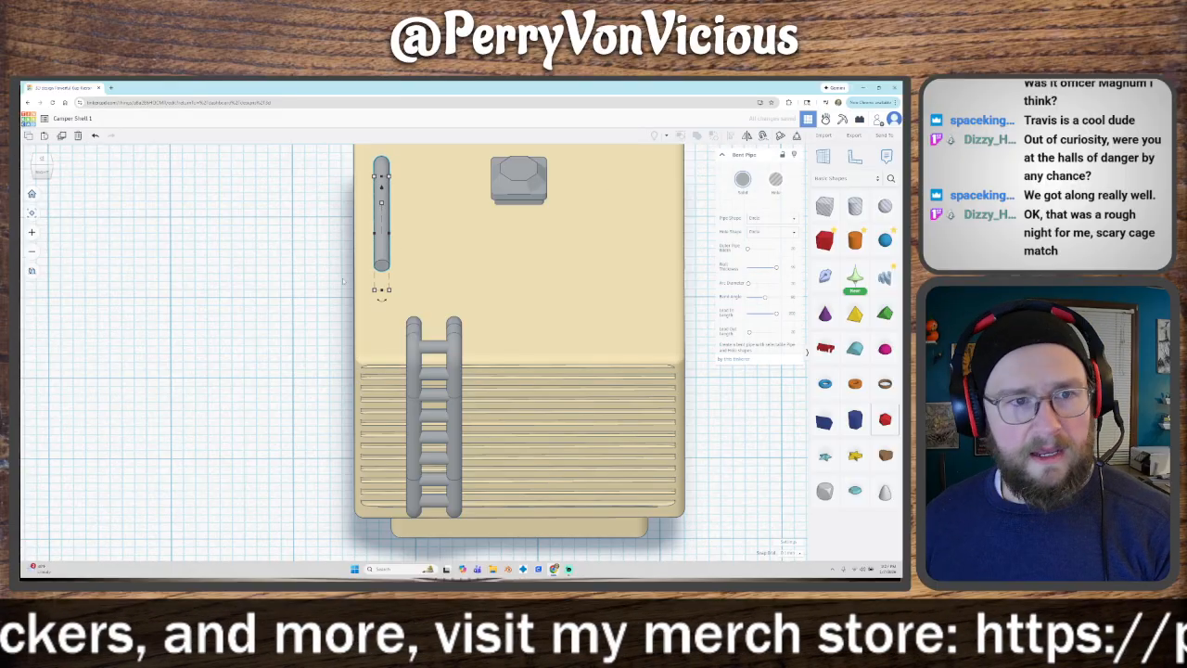
pyautogui.click(746, 139)
pyautogui.click(364, 233)
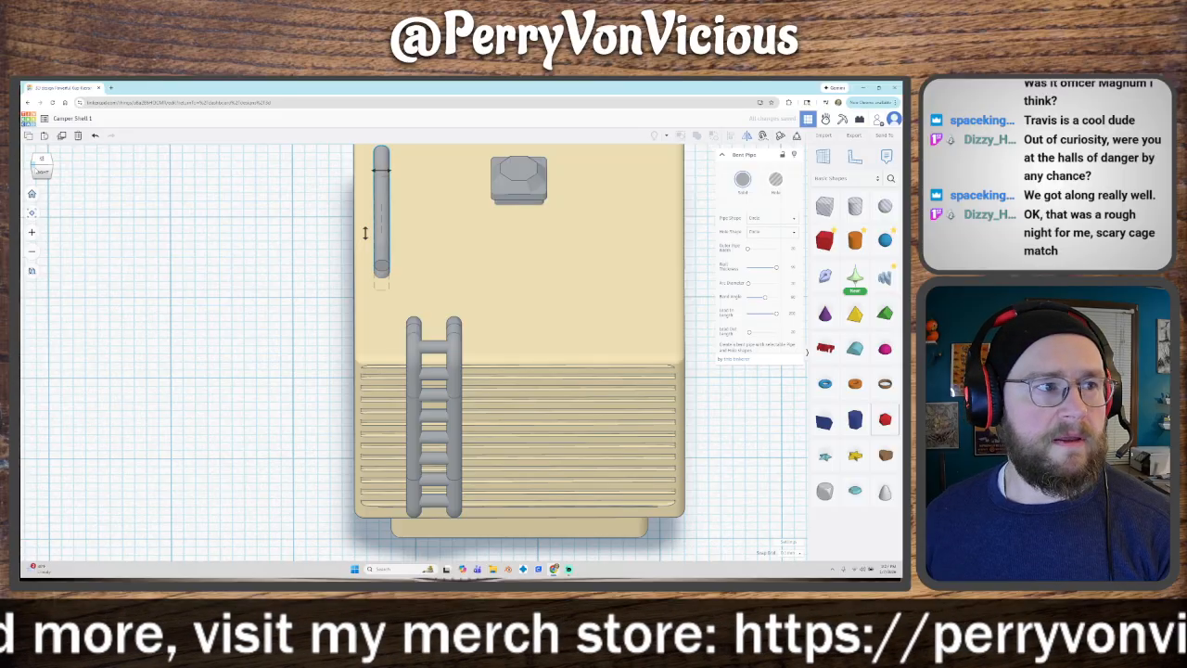
pyautogui.click(33, 167)
pyautogui.click(43, 172)
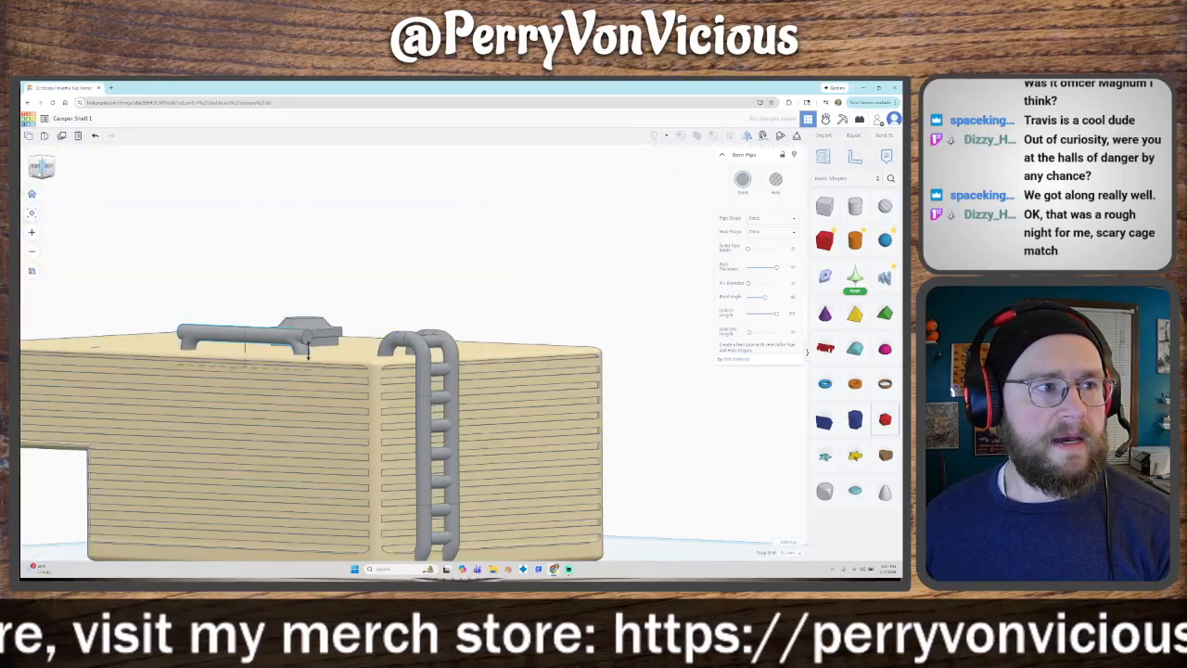
pyautogui.click(35, 168)
pyautogui.press('Escape')
# Step: Slide the mirrored pipe back toward the roof's rear edge, overlapping the first pipe to form one long side rail
pyautogui.press('Right')
pyautogui.press('Right')
pyautogui.press('Right')
pyautogui.press('Right')
pyautogui.press('Right')
pyautogui.press('Right')
pyautogui.press('Right')
pyautogui.press('Right')
pyautogui.press('Right')
pyautogui.press('Right')
pyautogui.press('Right')
pyautogui.press('Right')
pyautogui.press('Right')
pyautogui.press('Right')
pyautogui.press('Right')
pyautogui.press('Right')
pyautogui.press('Right')
pyautogui.press('Right')
pyautogui.press('Right')
pyautogui.press('Right')
pyautogui.press('Right')
pyautogui.press('Right')
pyautogui.press('Right')
pyautogui.press('Right')
pyautogui.press('Right')
pyautogui.press('Right')
pyautogui.press('Right')
pyautogui.press('Right')
pyautogui.press('Right')
pyautogui.press('Right')
pyautogui.press('Right')
pyautogui.press('Right')
pyautogui.press('Right')
pyautogui.press('Right')
pyautogui.press('Right')
pyautogui.press('Right')
pyautogui.press('Right')
pyautogui.press('Right')
pyautogui.press('Right')
pyautogui.press('Right')
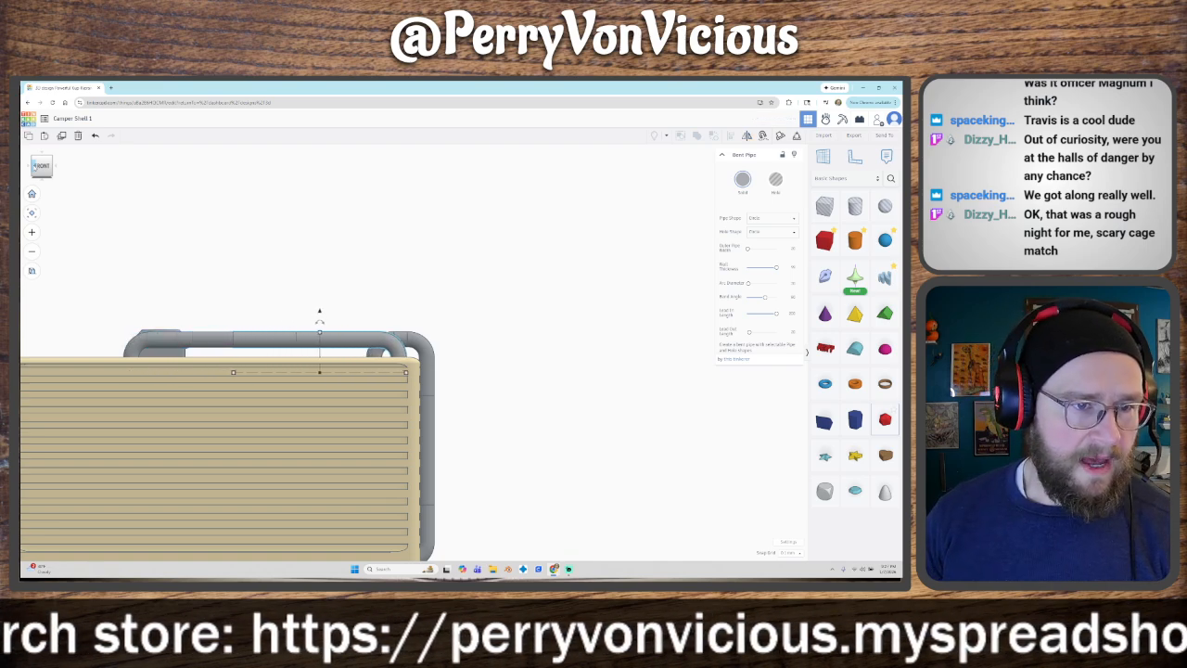
pyautogui.scroll(2, 337, 305)
pyautogui.scroll(3, 336, 304)
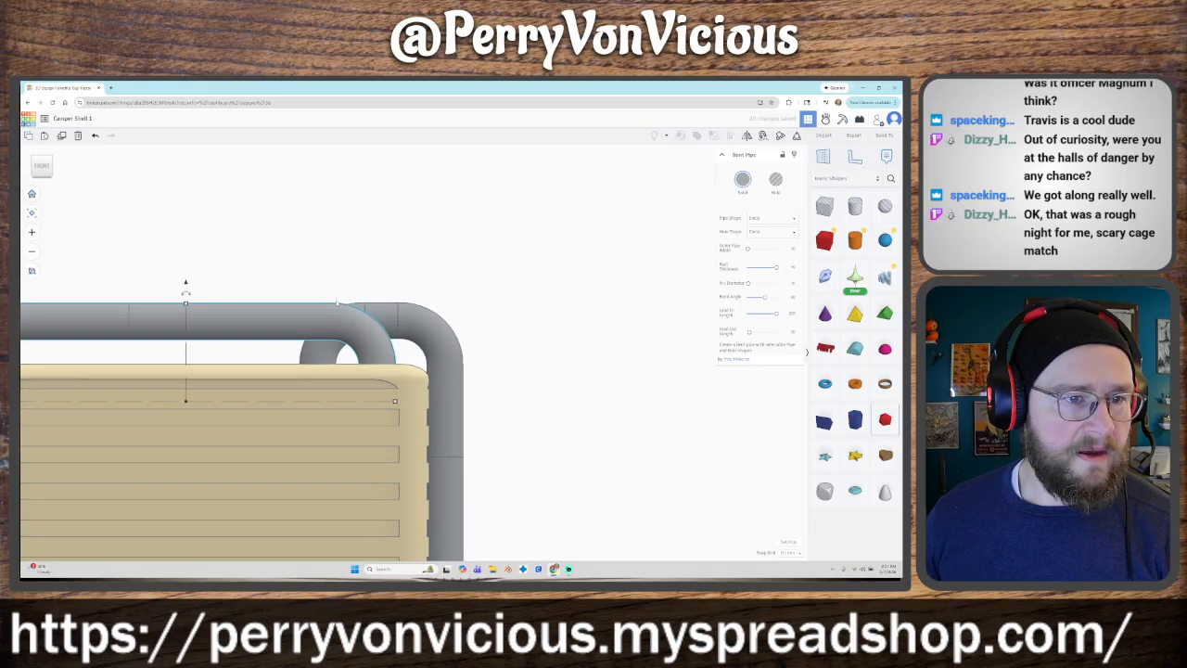
pyautogui.press('Right')
pyautogui.press('Right')
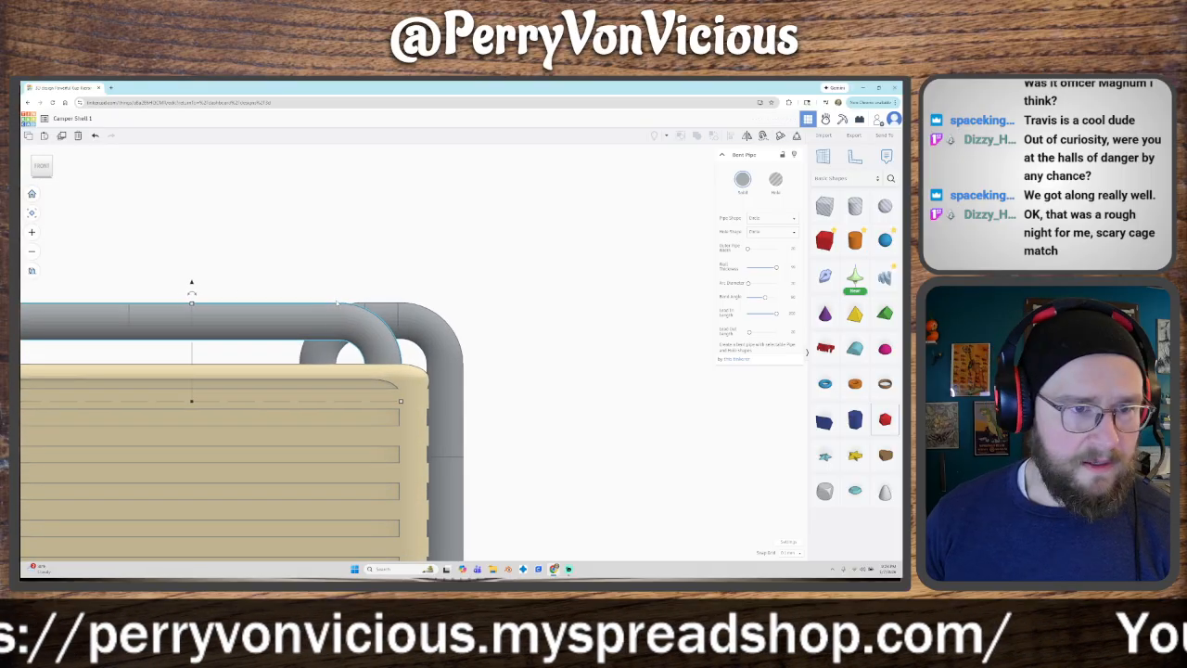
# Step: Duplicate the rear pipe of the side rail, rotate the copy 90° and place it across the rear of the roof
pyautogui.moveTo(532, 291); pyautogui.dragTo(318, 379, button='right')
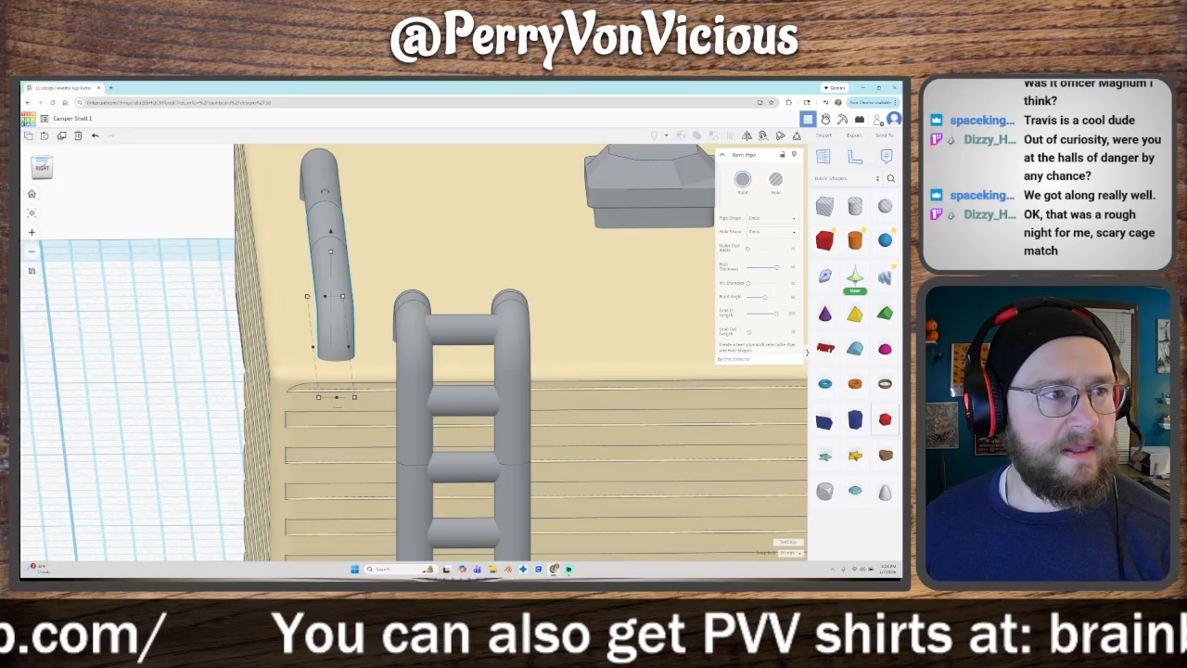
pyautogui.click(275, 276)
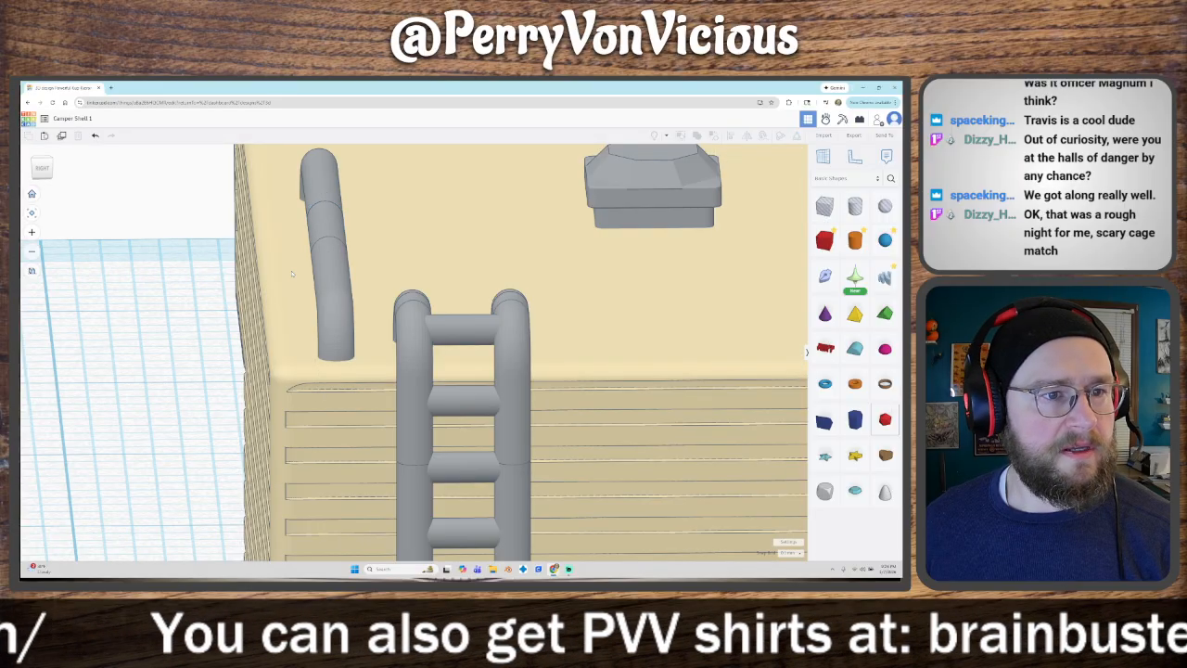
pyautogui.click(336, 272)
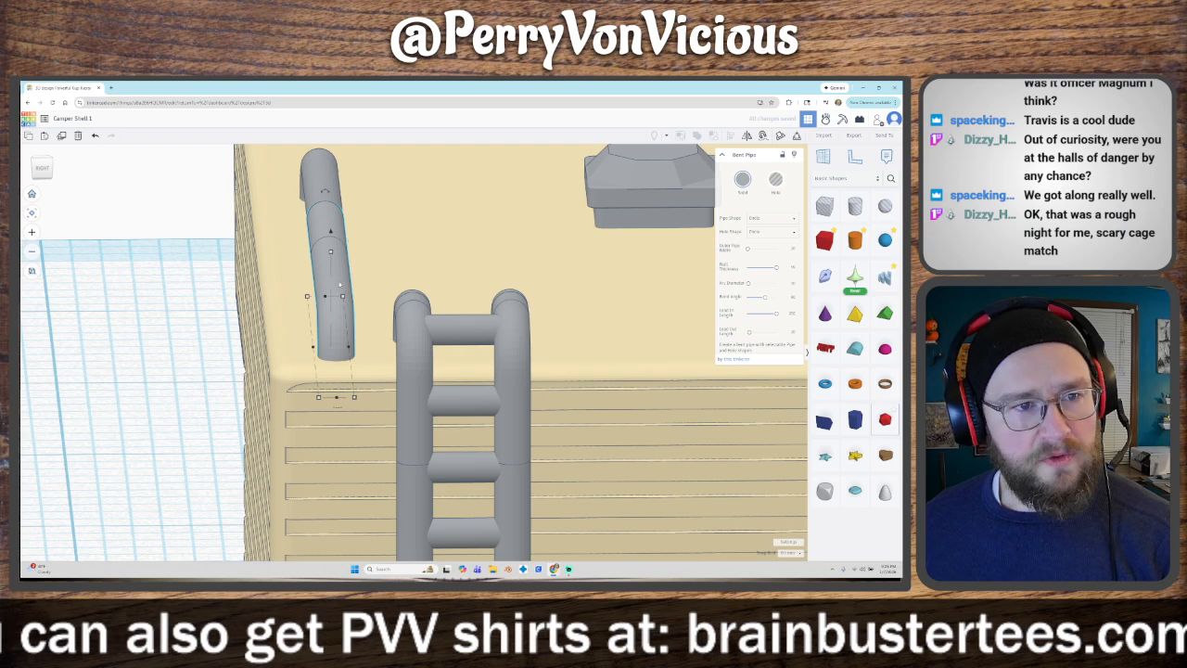
pyautogui.click(41, 164)
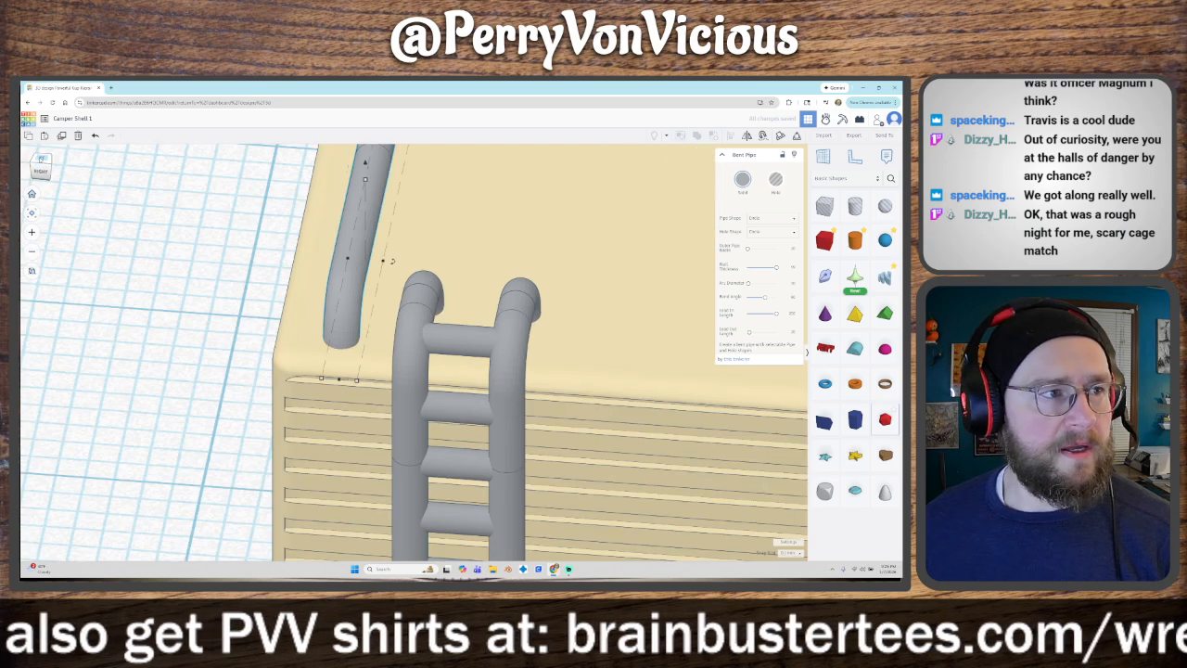
pyautogui.scroll(-4, 194, 222)
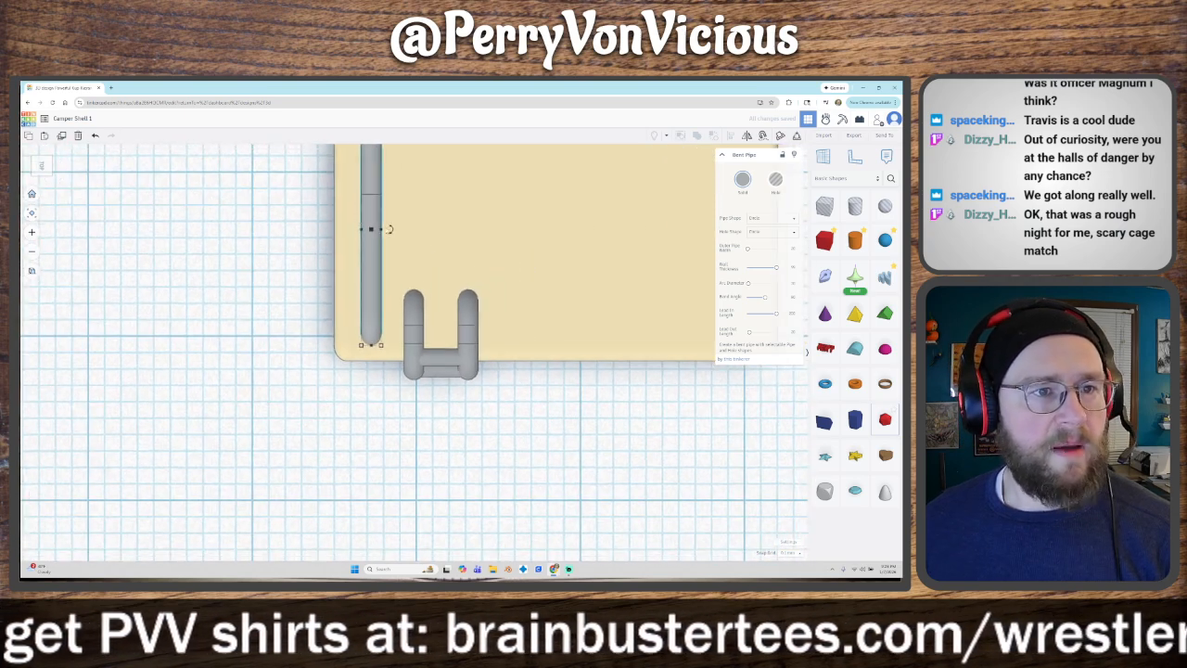
pyautogui.moveTo(393, 230)
pyautogui.moveTo(393, 230); pyautogui.dragTo(371, 362)
pyautogui.moveTo(269, 223); pyautogui.dragTo(378, 322)
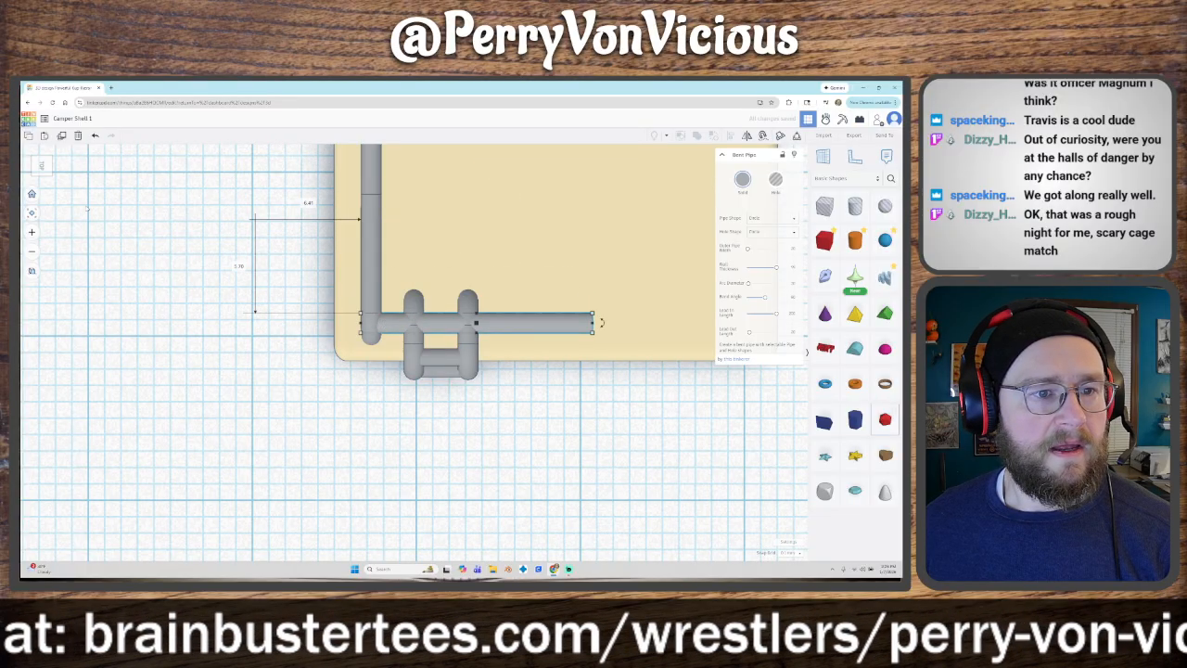
# Step: Nudge the crosswise pipe toward the roof's rear edge until its end meets the side rail's bend in a clean corner
pyautogui.scroll(2, 601, 322)
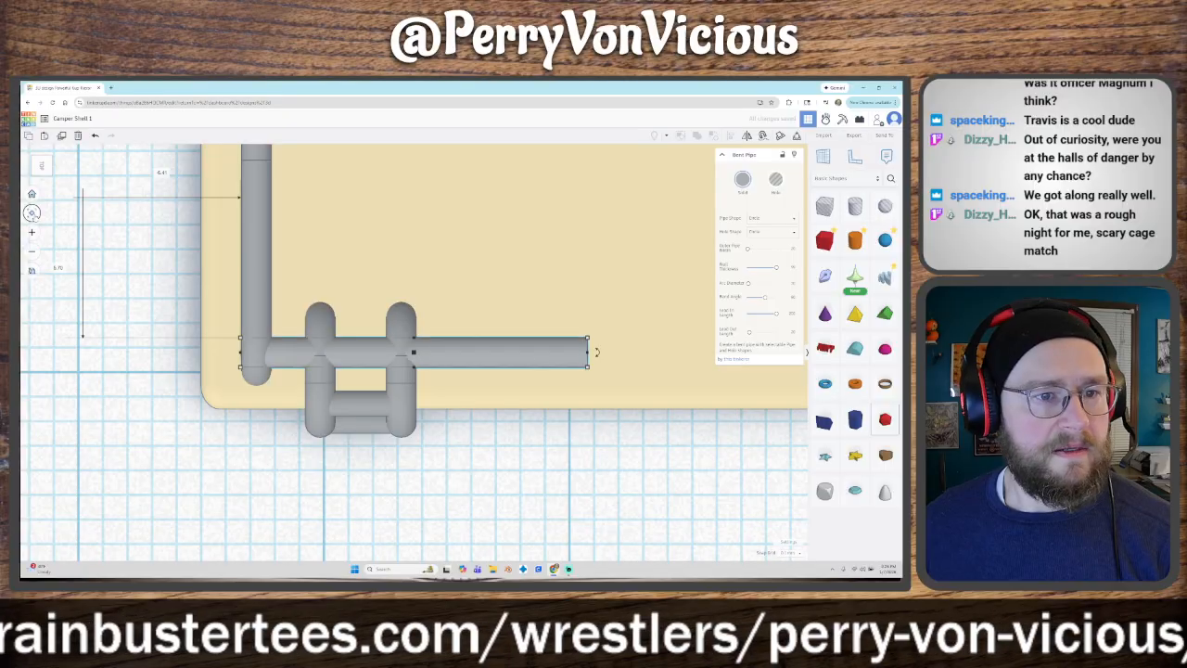
pyautogui.press('Right')
pyautogui.press('Down')
pyautogui.press('Down')
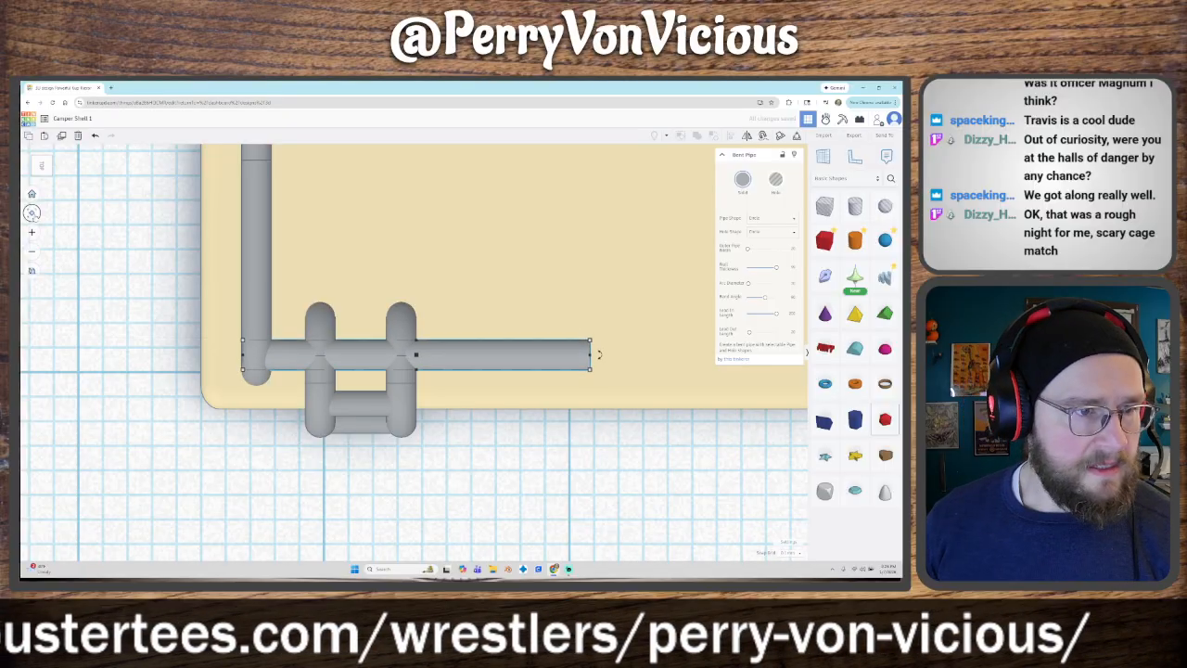
pyautogui.press('Down')
pyautogui.press('Down')
pyautogui.press('Down')
pyautogui.press('Down')
pyautogui.press('Down')
pyautogui.press('Down')
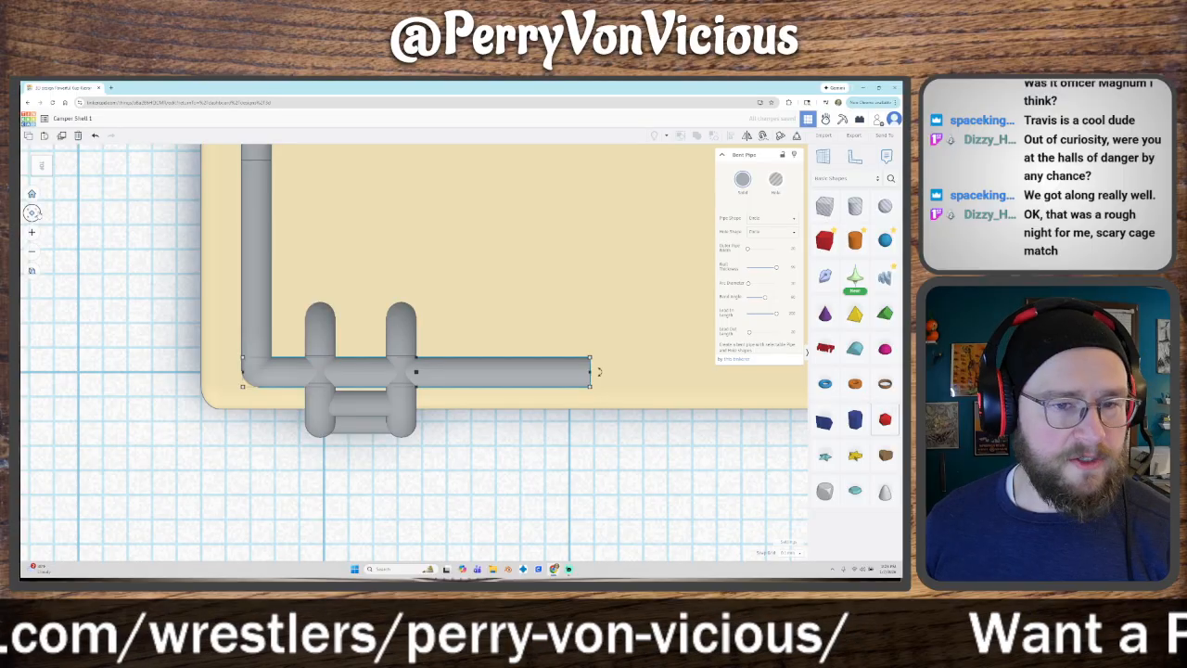
pyautogui.scroll(-4, 187, 299)
pyautogui.scroll(-4, 188, 299)
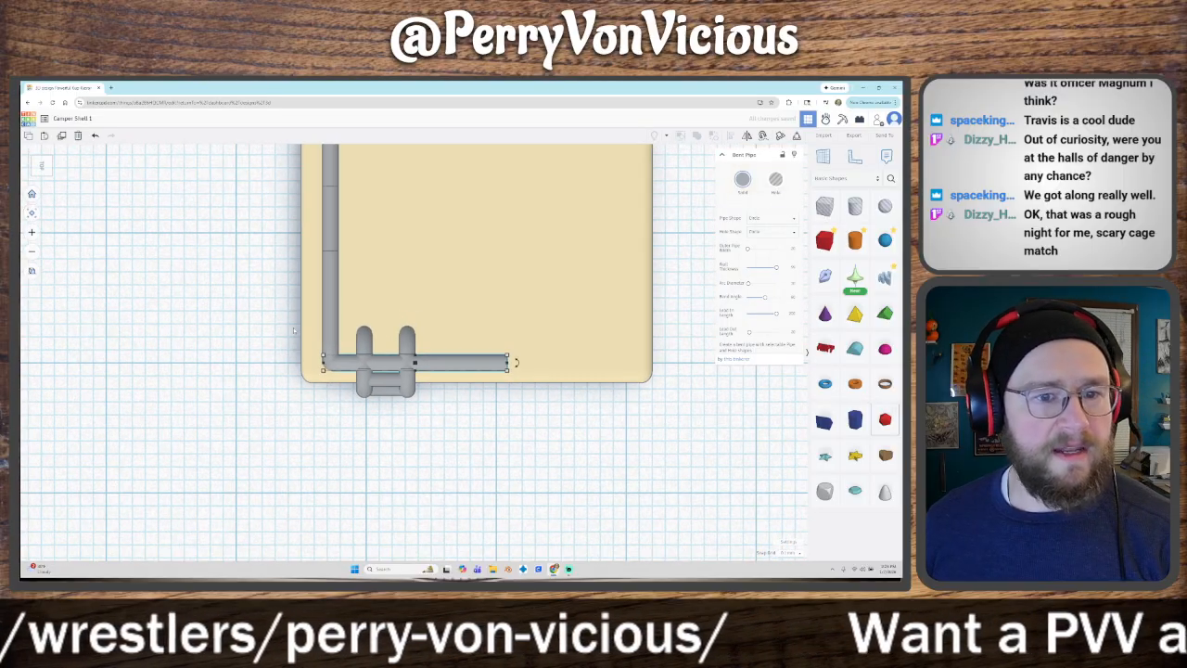
pyautogui.scroll(1, 294, 330)
pyautogui.moveTo(294, 330); pyautogui.dragTo(369, 241, button='right')
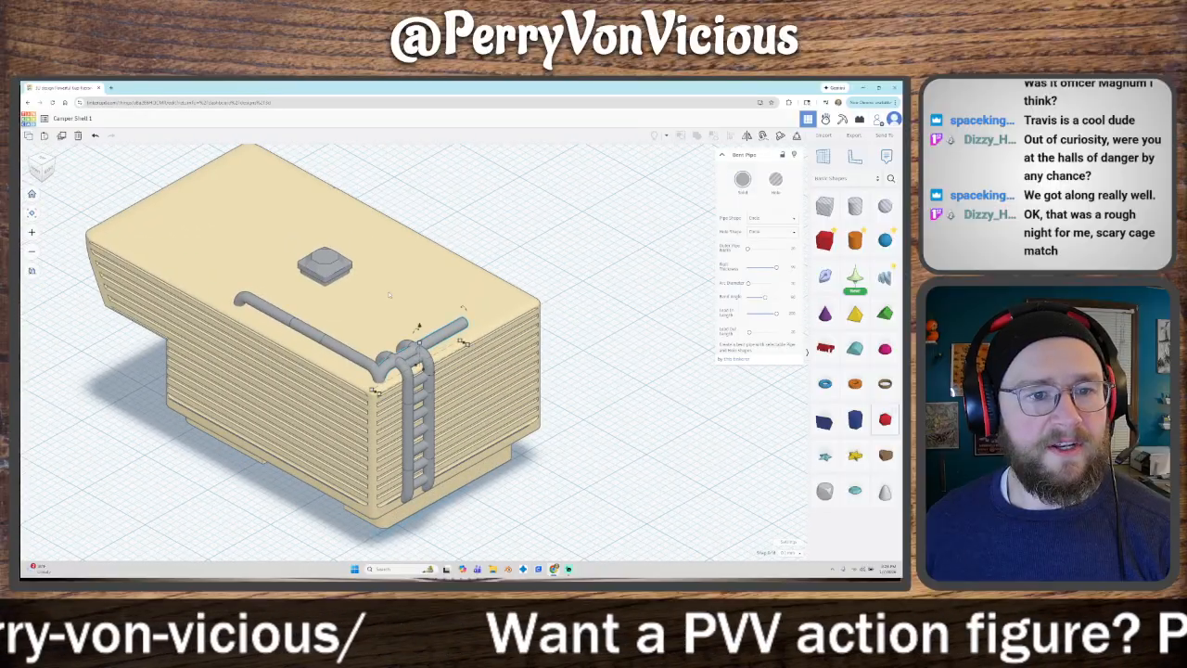
# Step: Duplicate the ladder's top rung, stand the copy upright as a short post and place it beside the roof's side rail
pyautogui.click(420, 377)
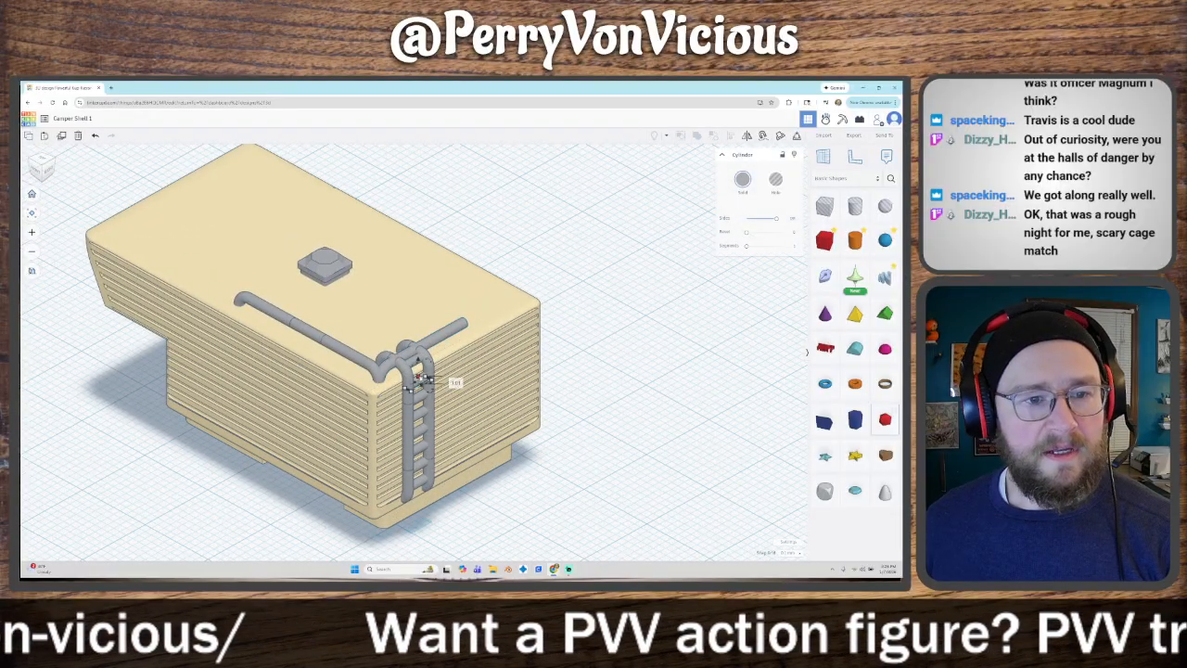
pyautogui.moveTo(420, 377); pyautogui.dragTo(447, 395)
pyautogui.hotkey('ctrl', 'z')
pyautogui.hotkey('ctrl', 'z')
pyautogui.scroll(2, 447, 395)
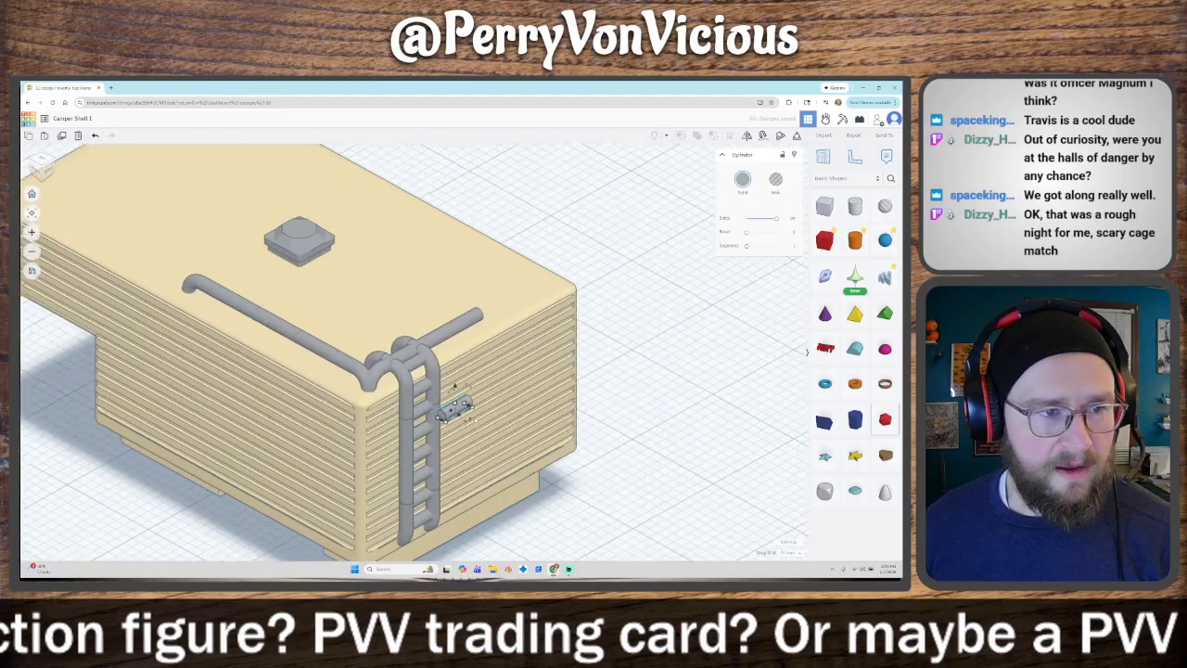
pyautogui.scroll(3, 454, 384)
pyautogui.moveTo(466, 410); pyautogui.dragTo(287, 409)
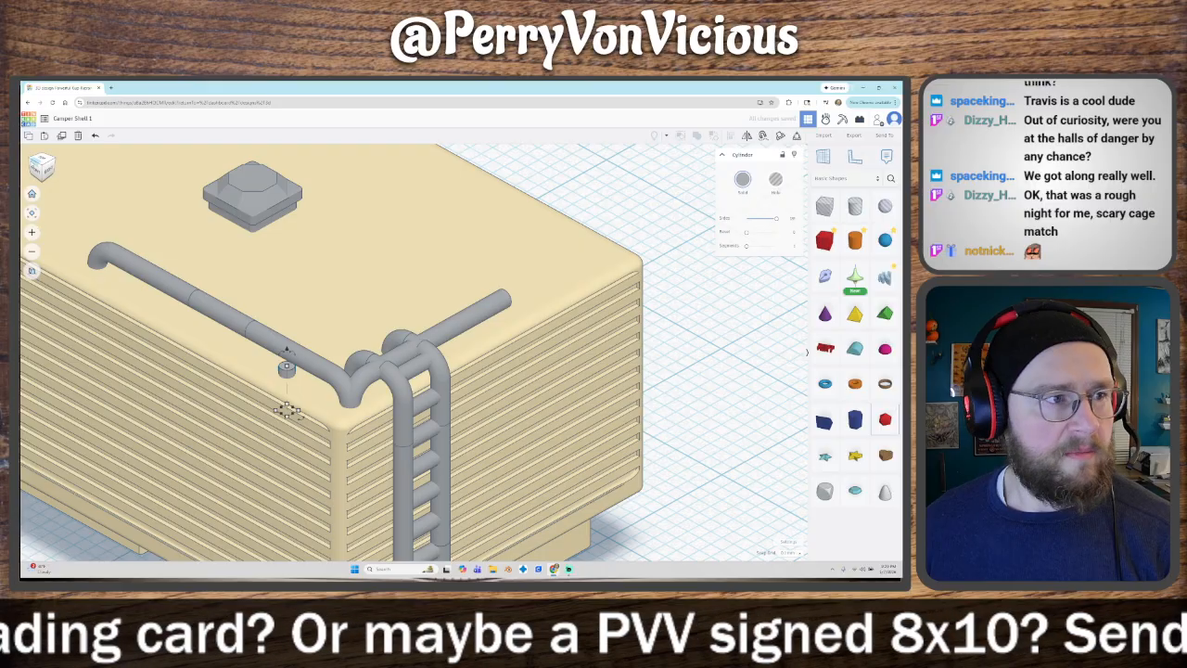
# Step: Adjust the post's height to span from roof to side rail and centre it directly beneath the rail
pyautogui.click(37, 170)
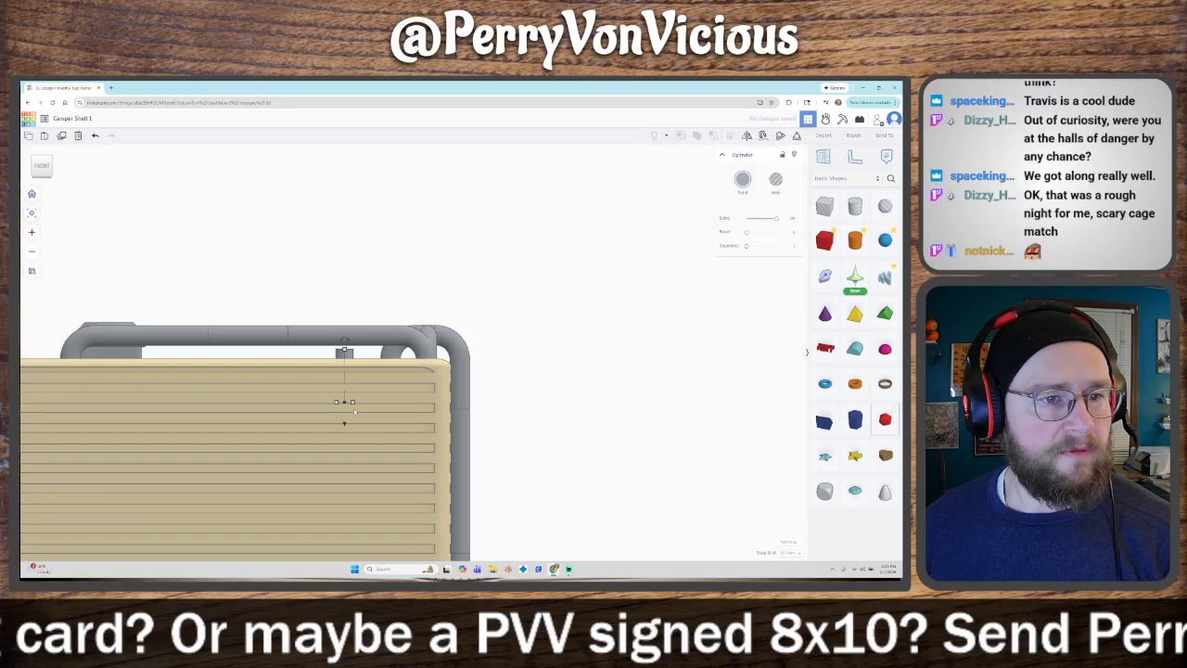
pyautogui.moveTo(345, 425); pyautogui.dragTo(343, 411)
pyautogui.moveTo(534, 402)
pyautogui.mouseDown(button='right')
pyautogui.moveTo(397, 443)
pyautogui.moveTo(292, 438)
pyautogui.moveTo(302, 294)
pyautogui.mouseUp(button='right')
pyautogui.click(42, 167)
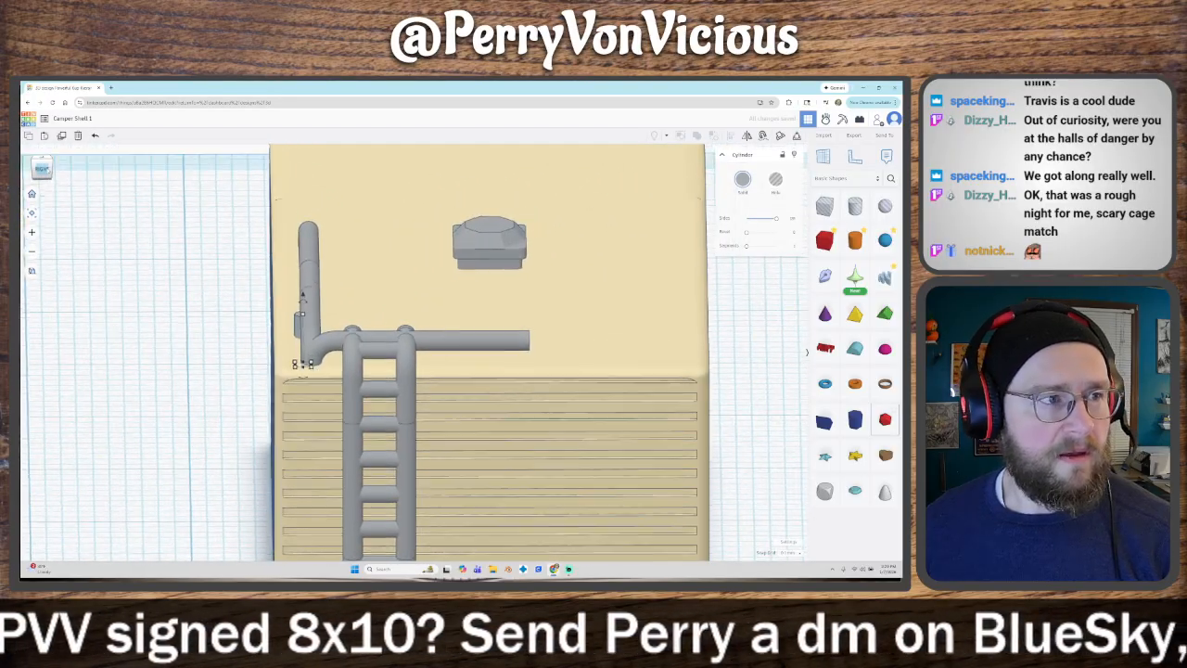
pyautogui.press('Right')
pyautogui.press('Right')
pyautogui.press('Right')
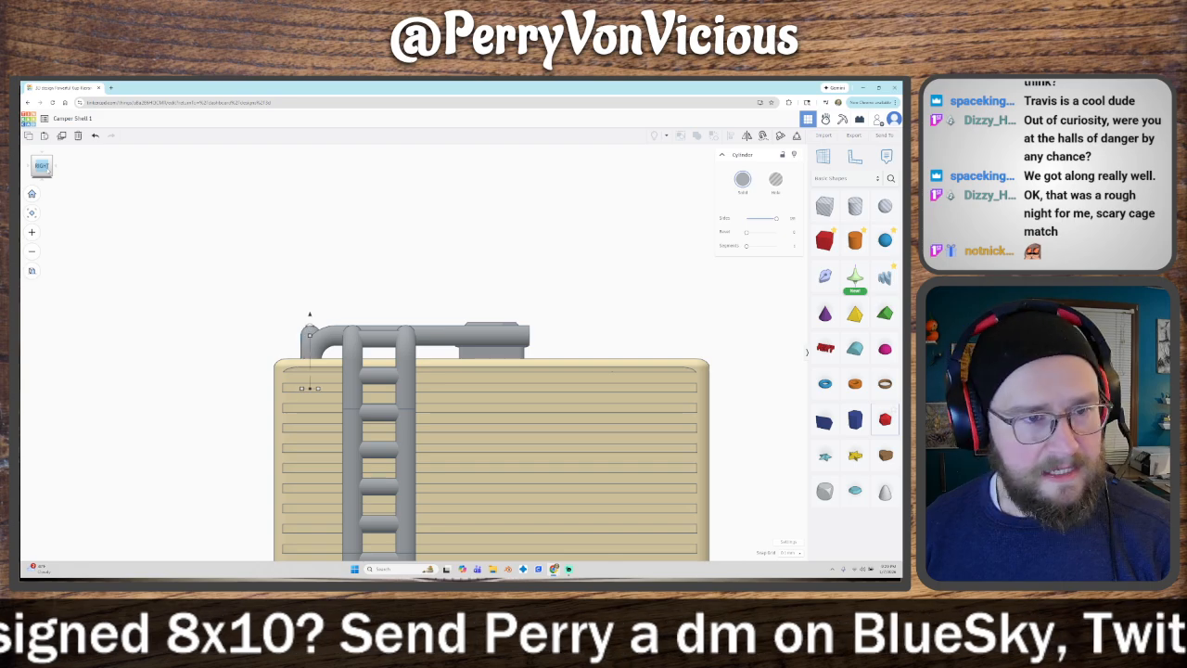
pyautogui.press('Right')
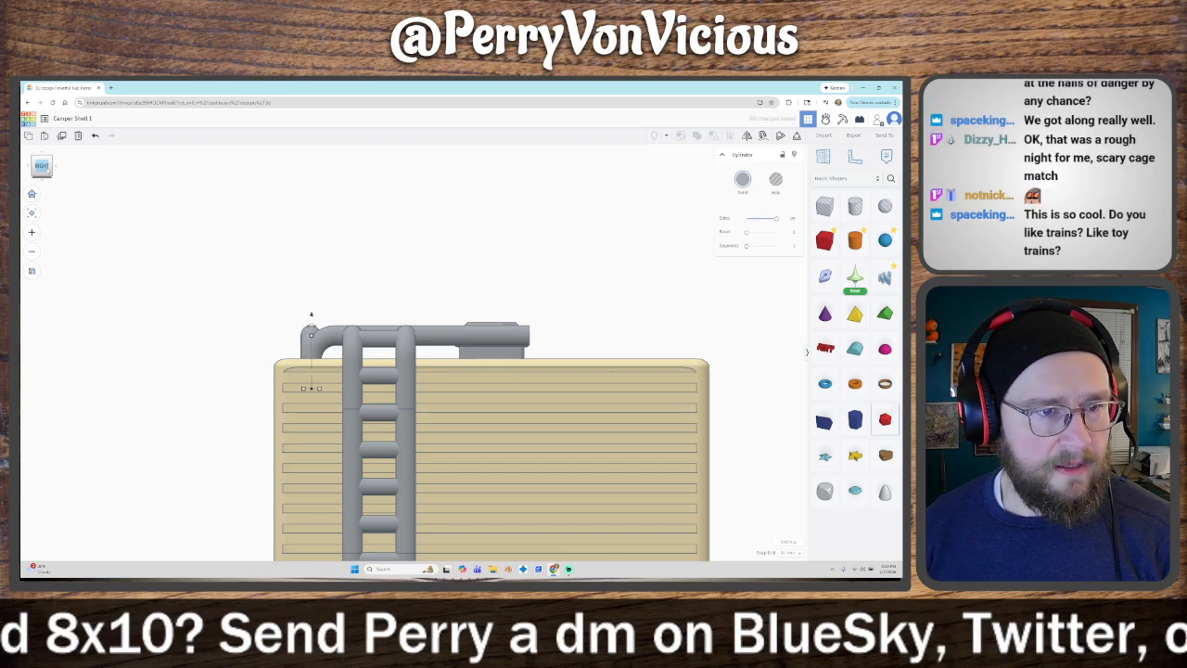
pyautogui.moveTo(232, 298); pyautogui.dragTo(464, 356, button='right')
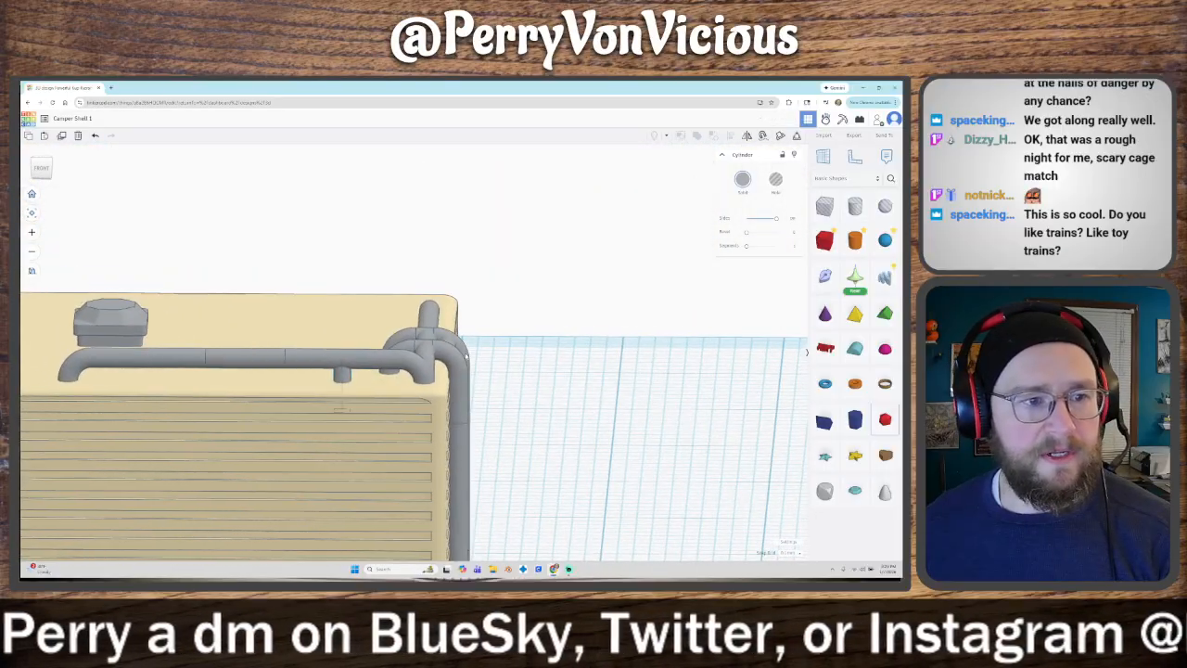
pyautogui.click(588, 351)
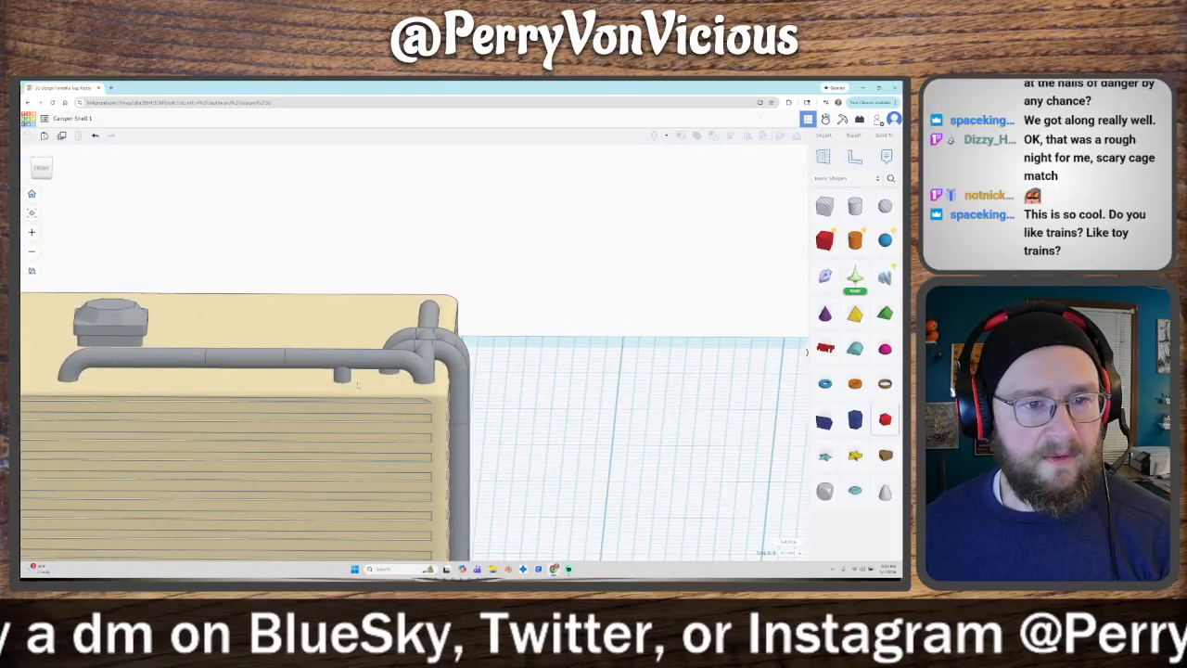
# Step: Duplicate the support post three times at equal spacing toward the front along the side rail
pyautogui.click(342, 376)
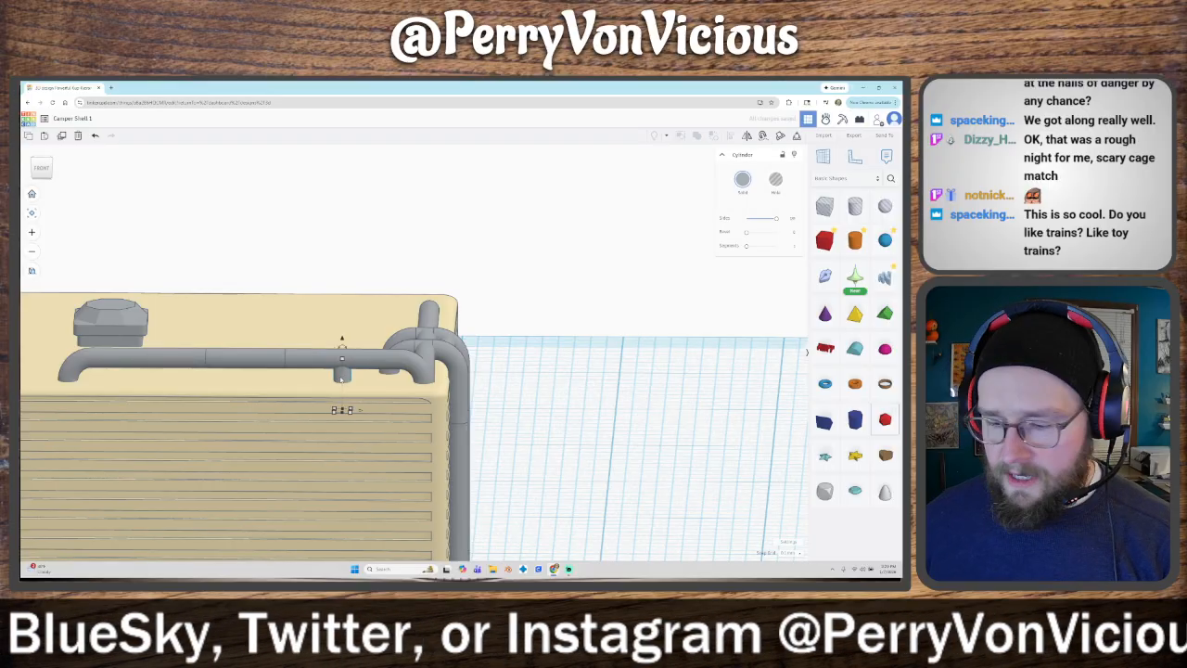
pyautogui.click(41, 167)
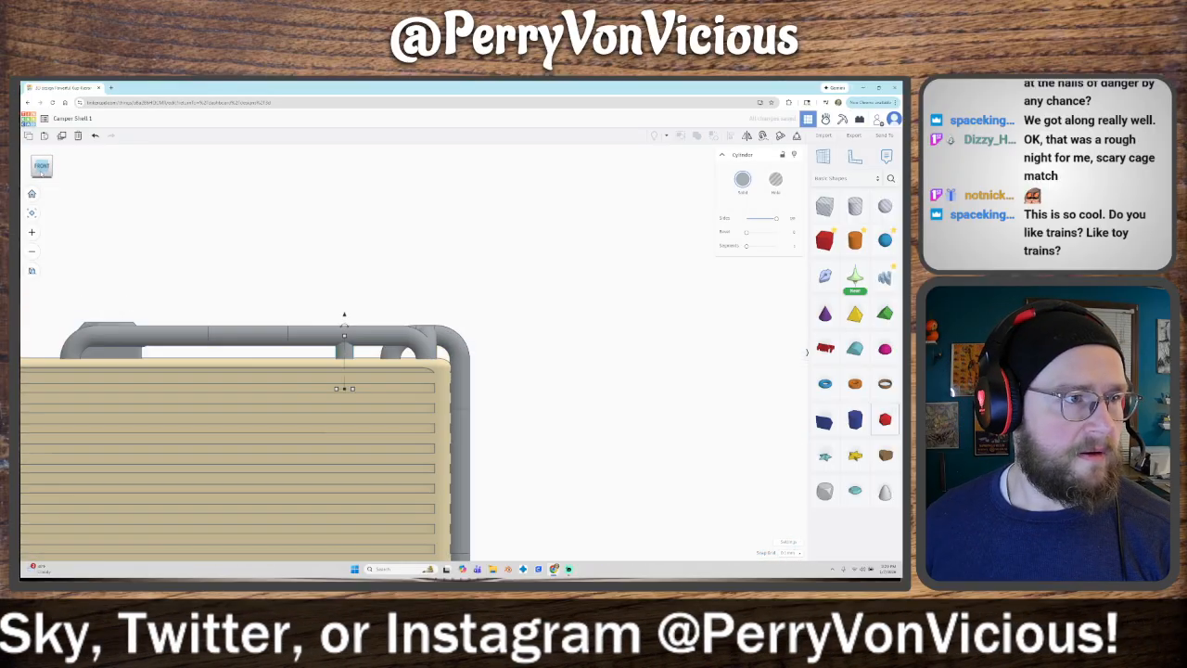
pyautogui.press('Left')
pyautogui.press('Left')
pyautogui.press('Left')
pyautogui.press('Left')
pyautogui.press('Left')
pyautogui.press('Left')
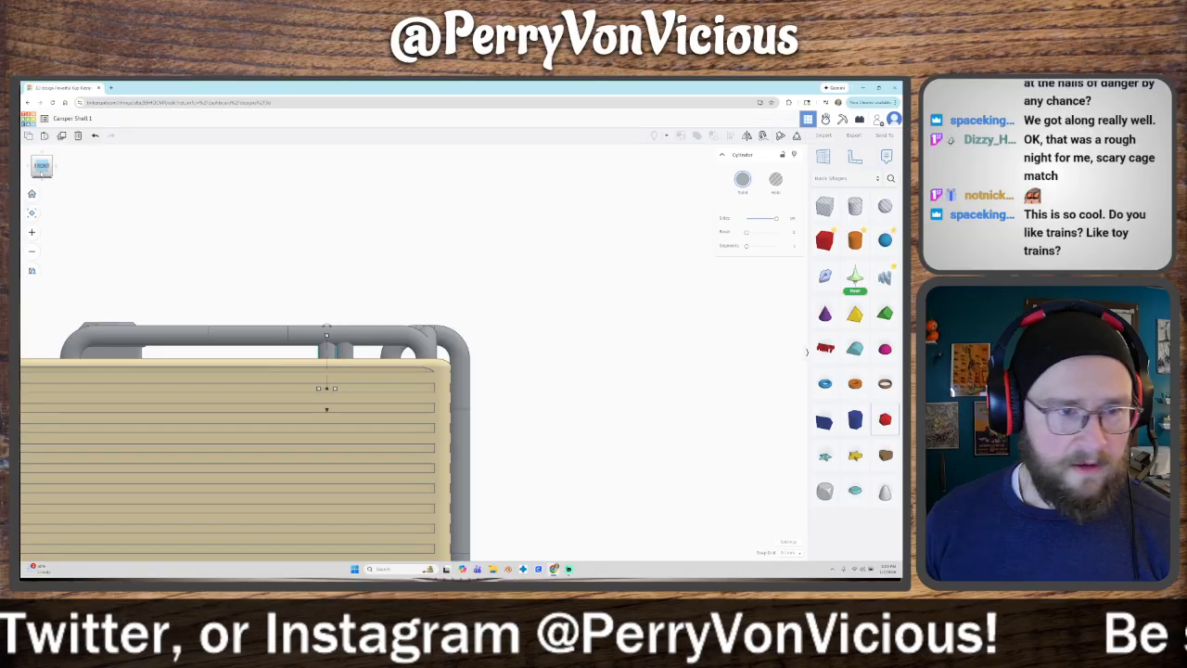
pyautogui.press('Left')
pyautogui.press('Left')
pyautogui.press('Left')
pyautogui.press('Left')
pyautogui.press('Left')
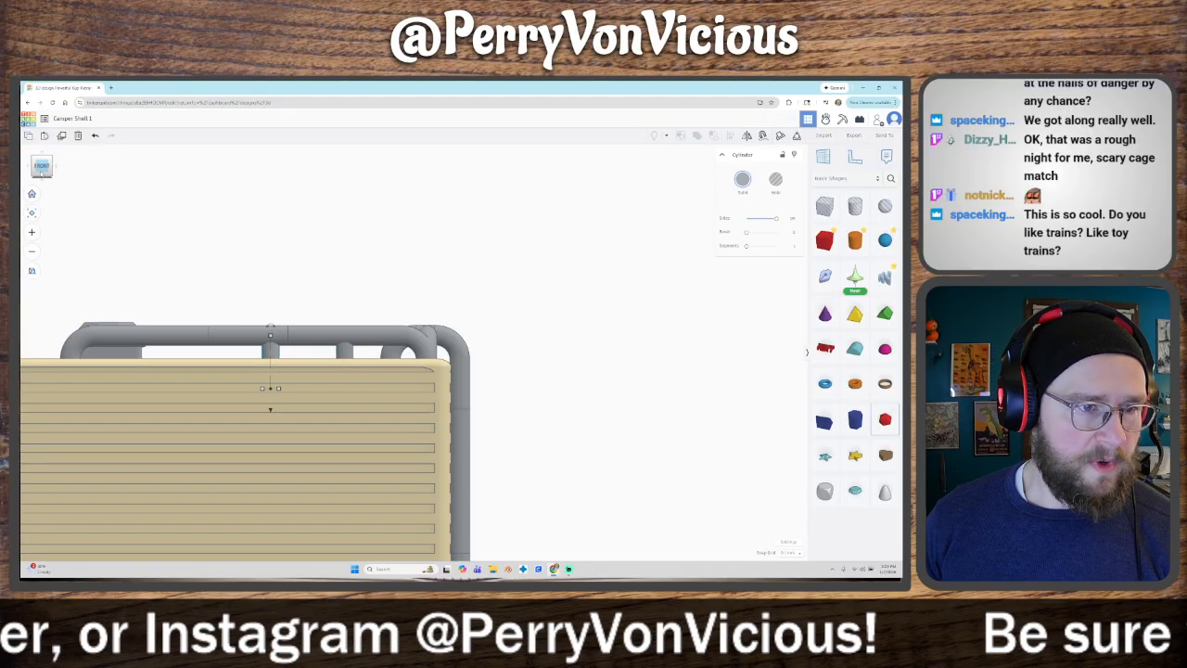
pyautogui.hotkey('shift', 'Left')
pyautogui.hotkey('shift', 'Left')
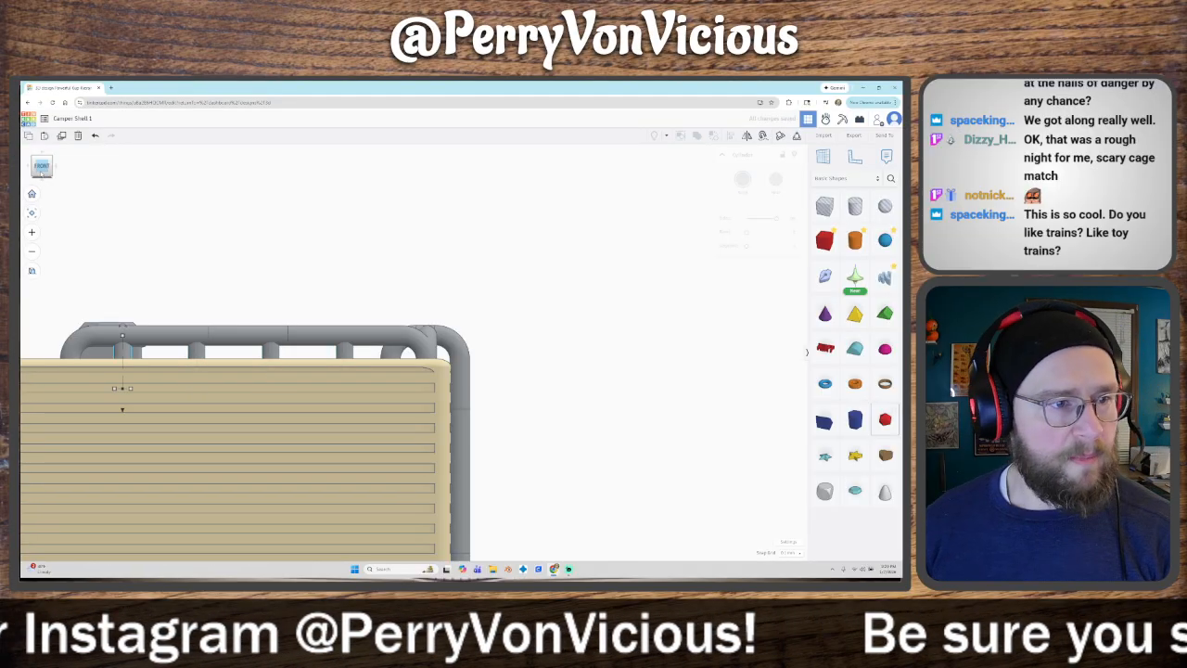
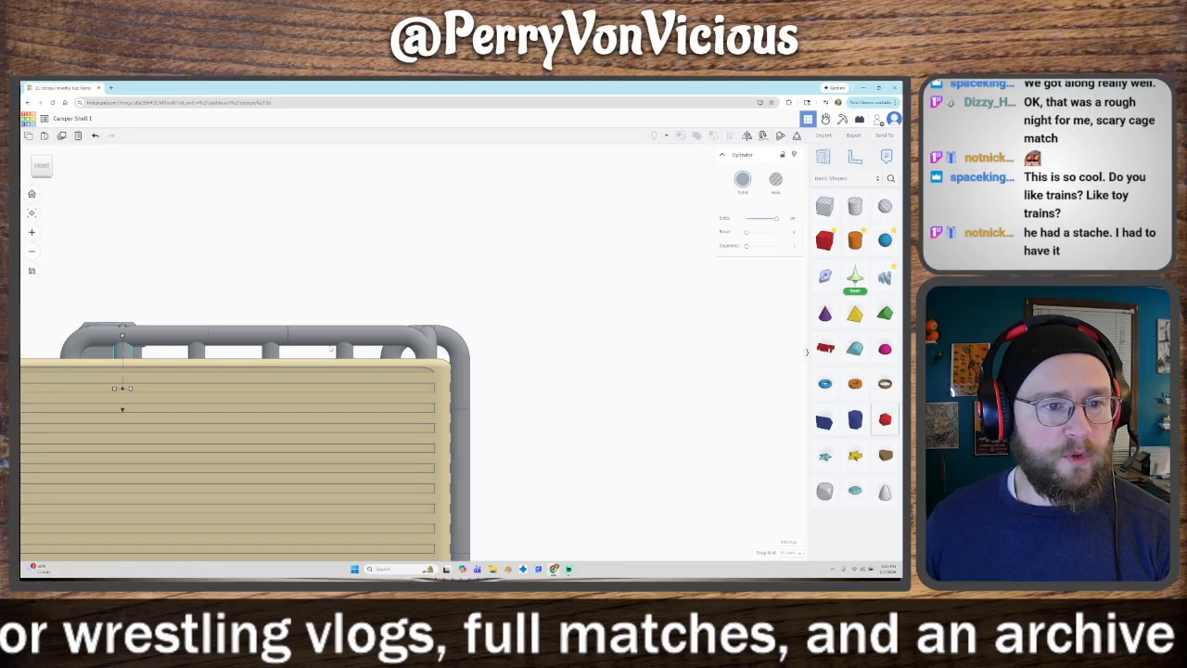
# Step: Select all four support posts and shift them slightly toward the rear to even out their spacing under the side rail
pyautogui.click(342, 354)
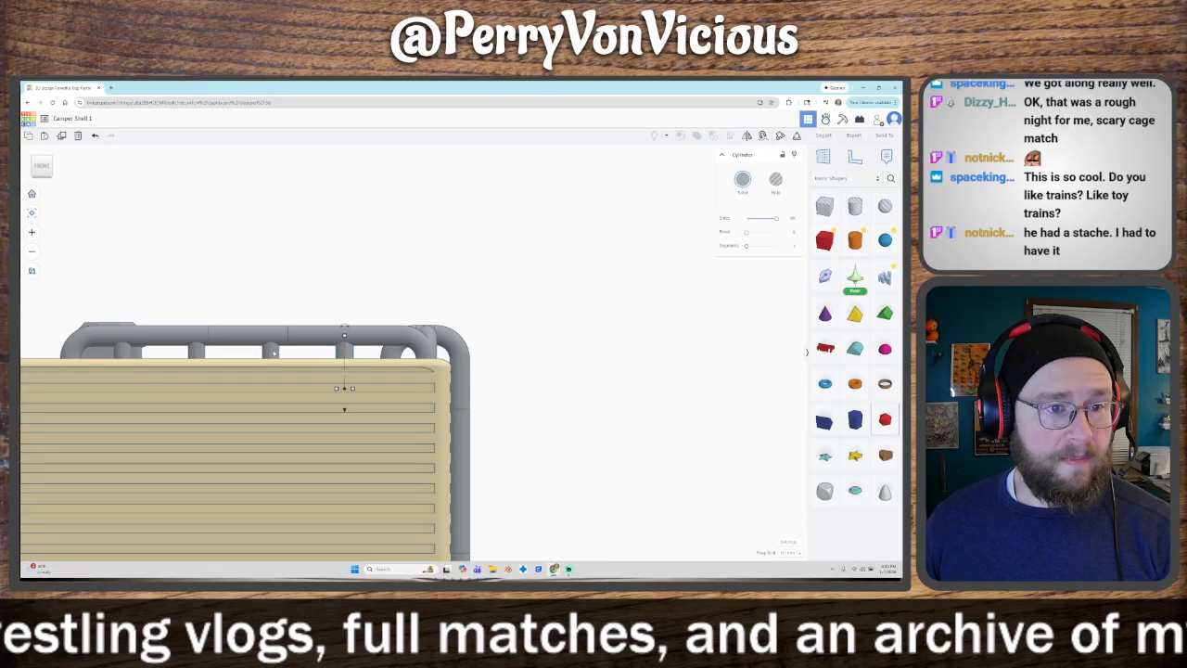
pyautogui.keyDown('shift'); pyautogui.click(272, 352); pyautogui.keyUp('shift')
pyautogui.keyDown('shift'); pyautogui.click(200, 351); pyautogui.keyUp('shift')
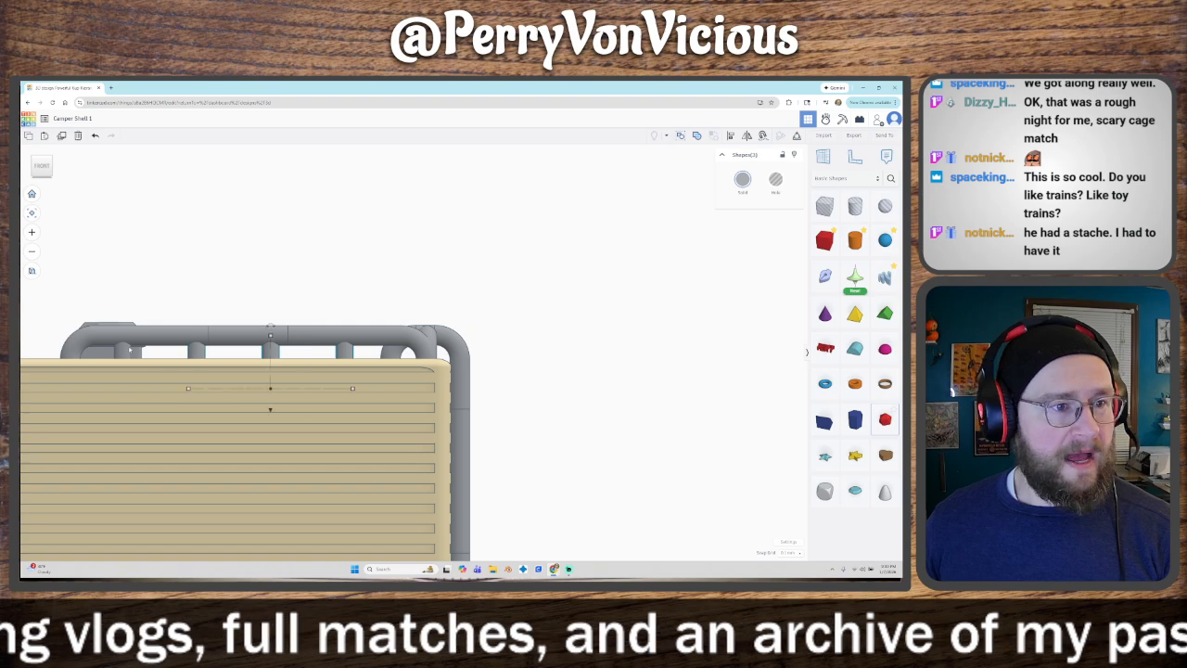
pyautogui.keyDown('shift'); pyautogui.click(126, 350); pyautogui.keyUp('shift')
pyautogui.press('Right')
pyautogui.press('Right')
pyautogui.press('Right')
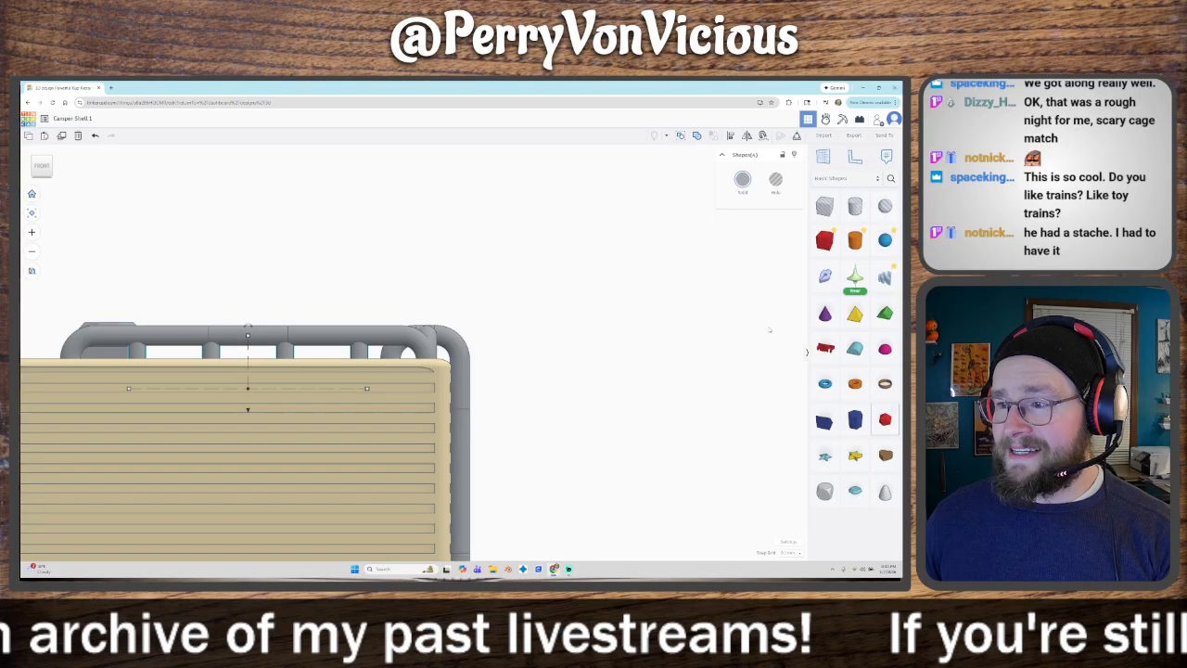
pyautogui.moveTo(768, 329); pyautogui.dragTo(686, 397, button='right')
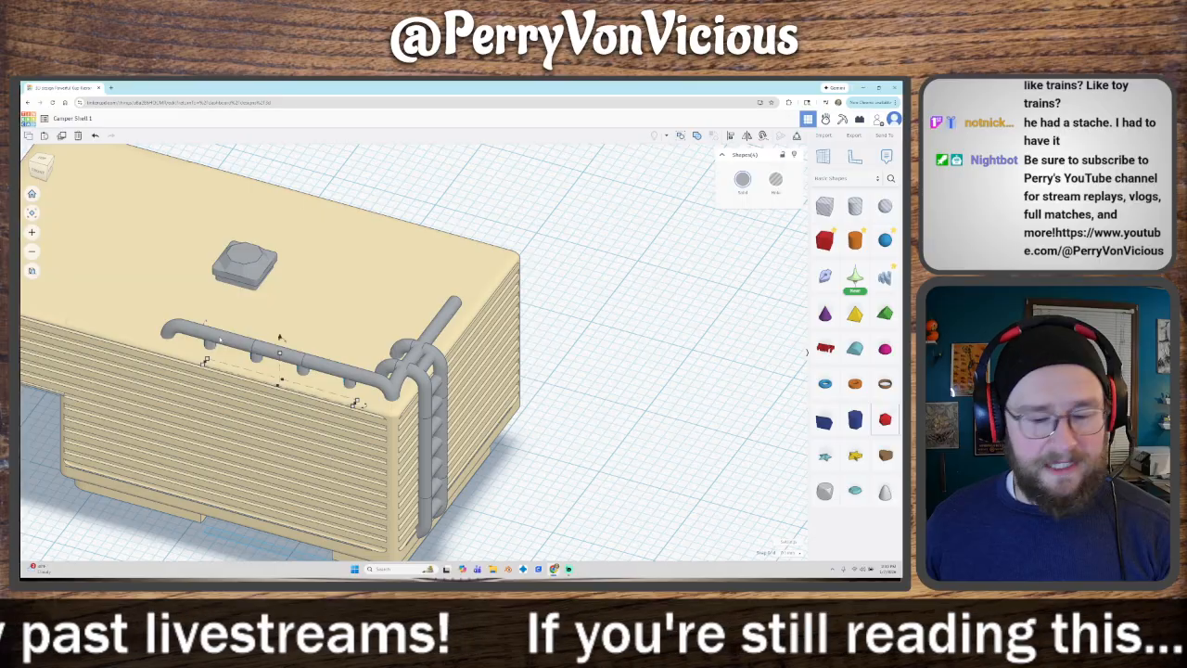
# Step: Duplicate the side rail, rear pipe and four posts, mirror the copy sideways and join it along the roof's opposite side
pyautogui.click(173, 327)
pyautogui.keyDown('shift'); pyautogui.click(243, 260); pyautogui.keyUp('shift')
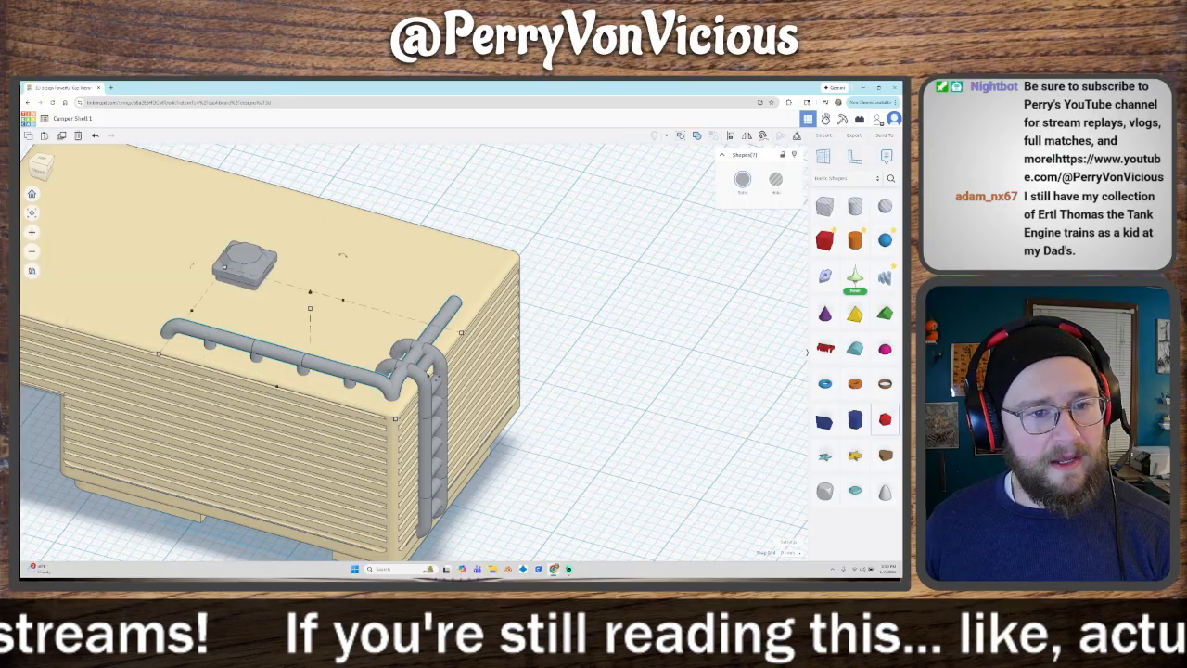
pyautogui.moveTo(621, 391); pyautogui.dragTo(443, 413, button='right')
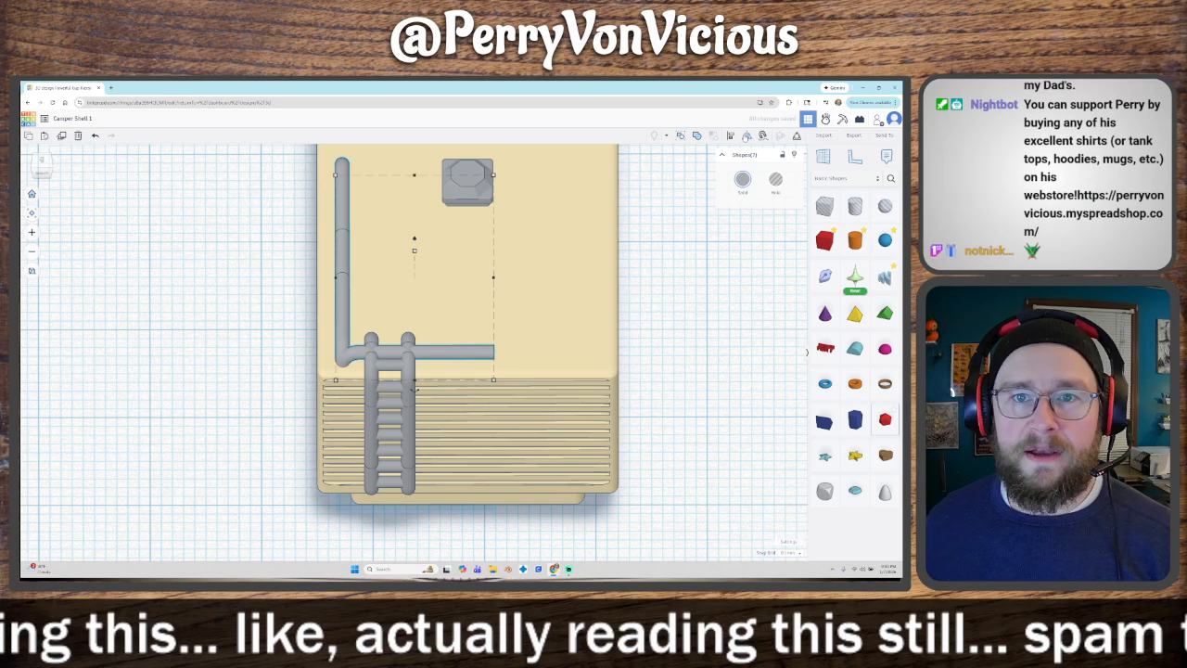
pyautogui.click(414, 169)
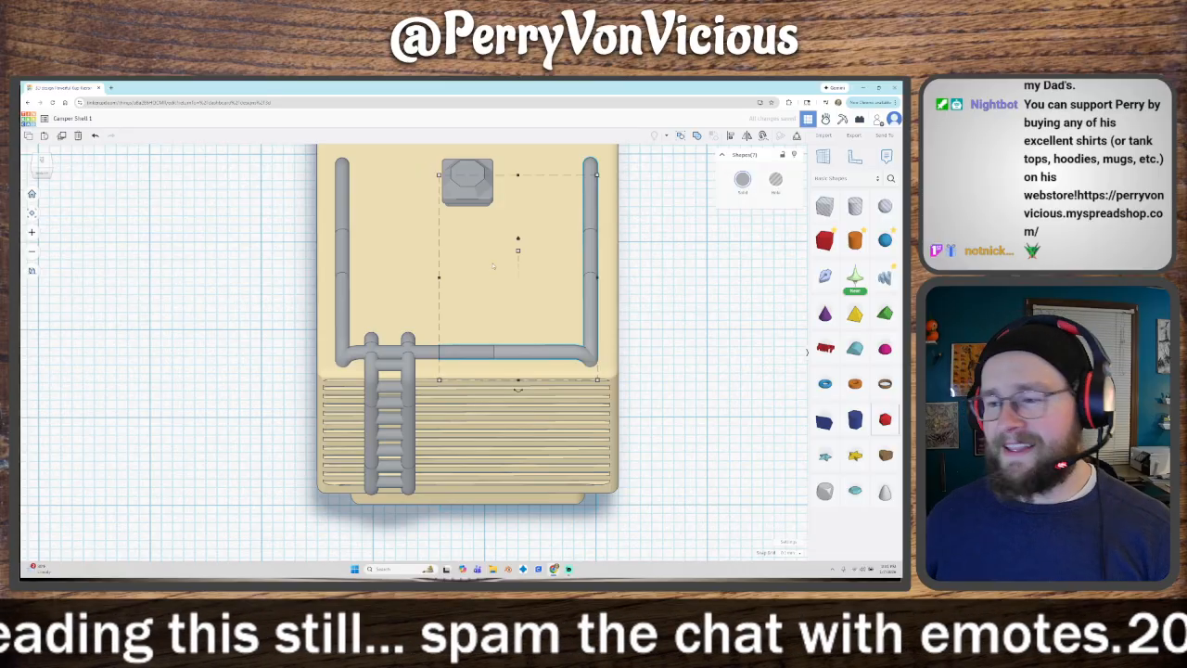
pyautogui.moveTo(493, 263); pyautogui.dragTo(557, 399, button='right')
pyautogui.click(558, 400)
pyautogui.click(591, 242)
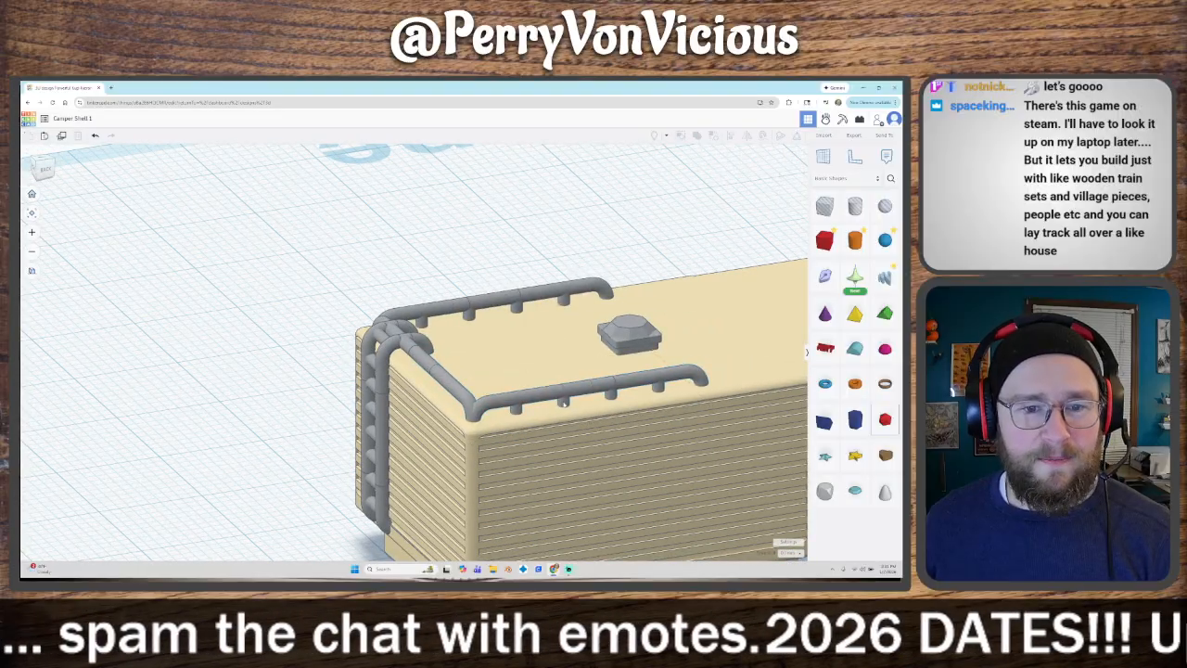
# Step: Duplicate three neighbouring posts of the mirrored side rail and rotate the copies 90° so they line up across the roof
pyautogui.click(563, 402)
pyautogui.keyDown('shift'); pyautogui.click(657, 388); pyautogui.keyUp('shift')
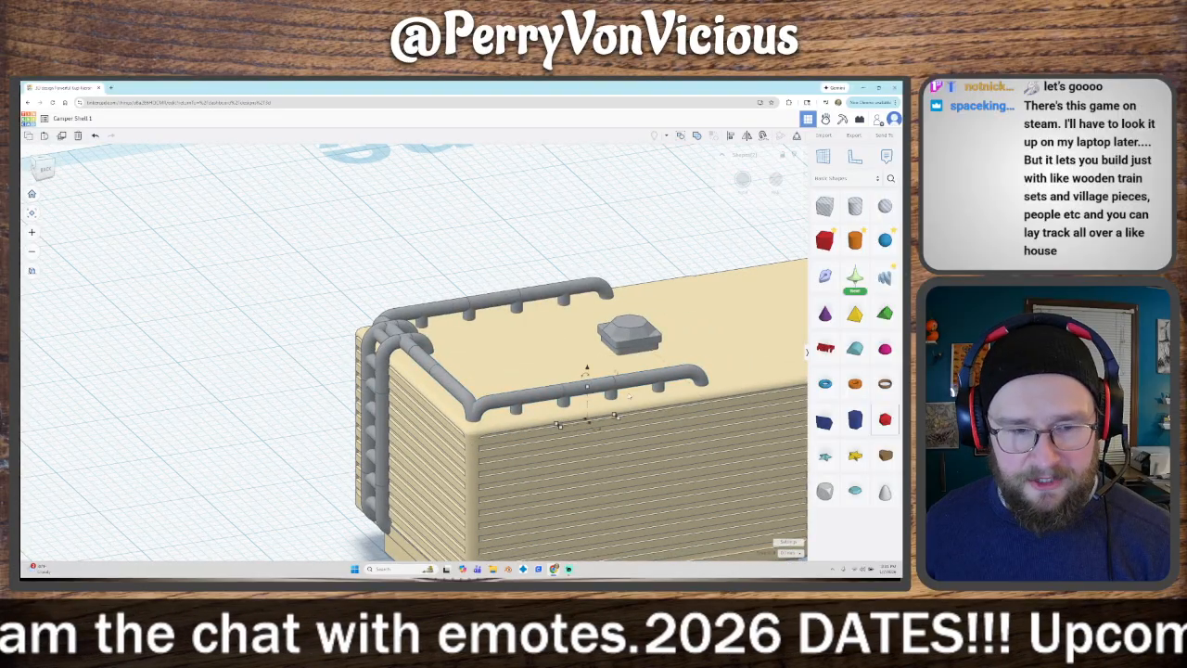
pyautogui.hotkey('ctrl', 'd')
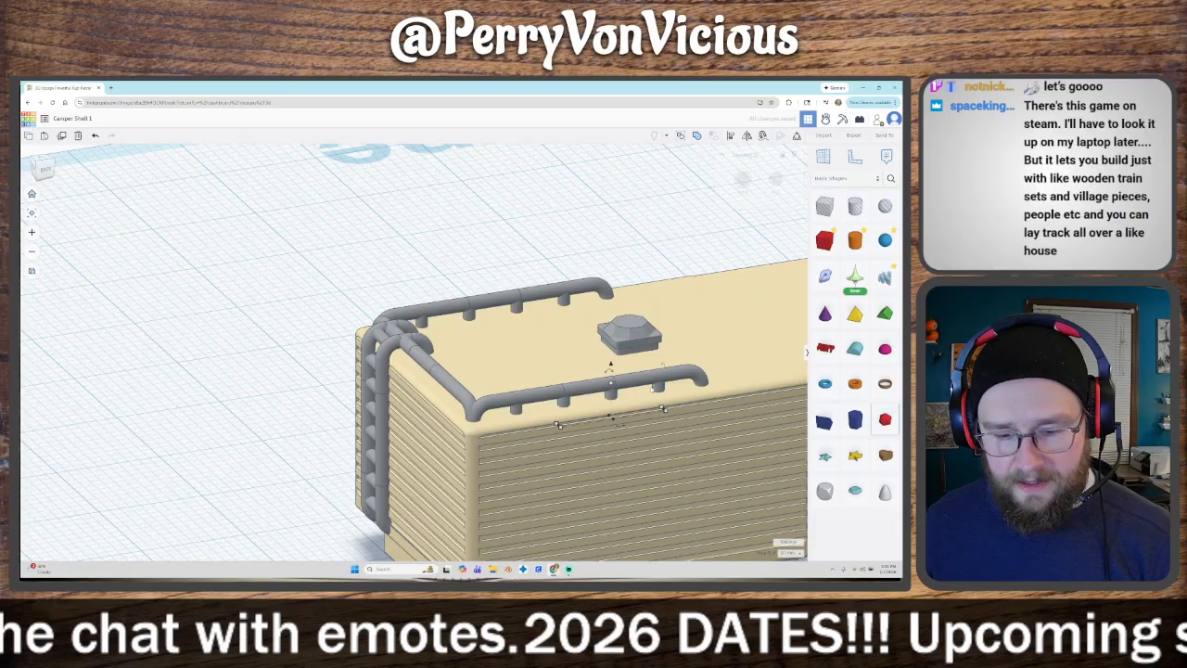
pyautogui.moveTo(623, 427)
pyautogui.mouseDown()
pyautogui.moveTo(612, 420)
pyautogui.moveTo(630, 419)
pyautogui.moveTo(631, 435)
pyautogui.mouseUp()
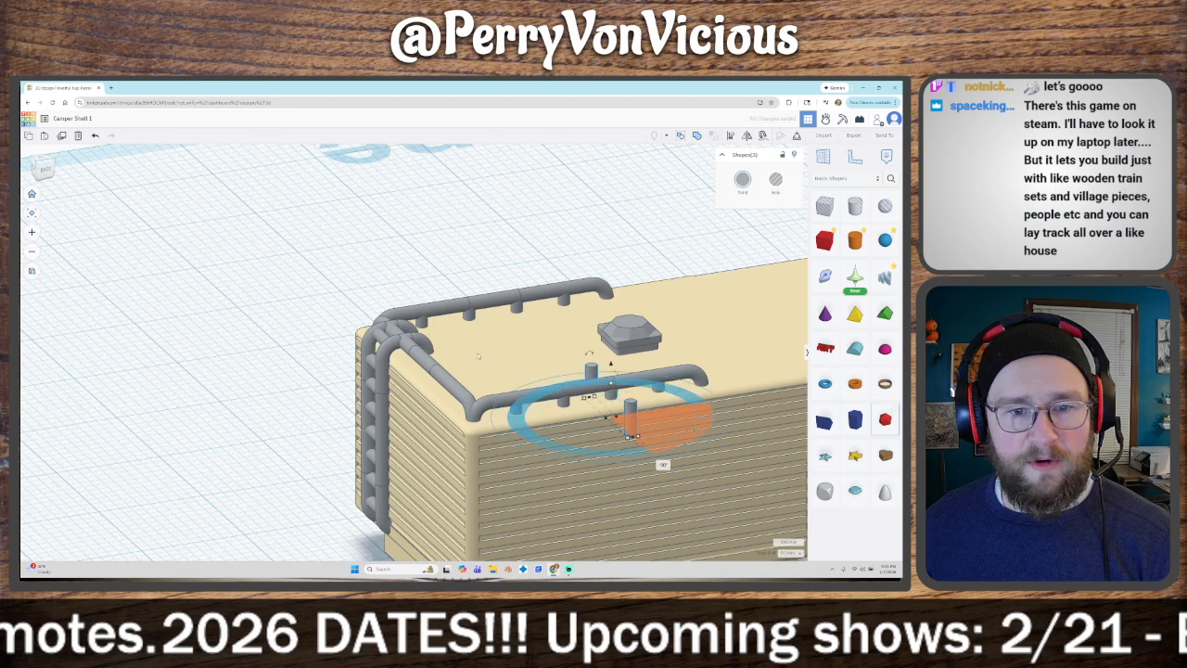
pyautogui.click(42, 167)
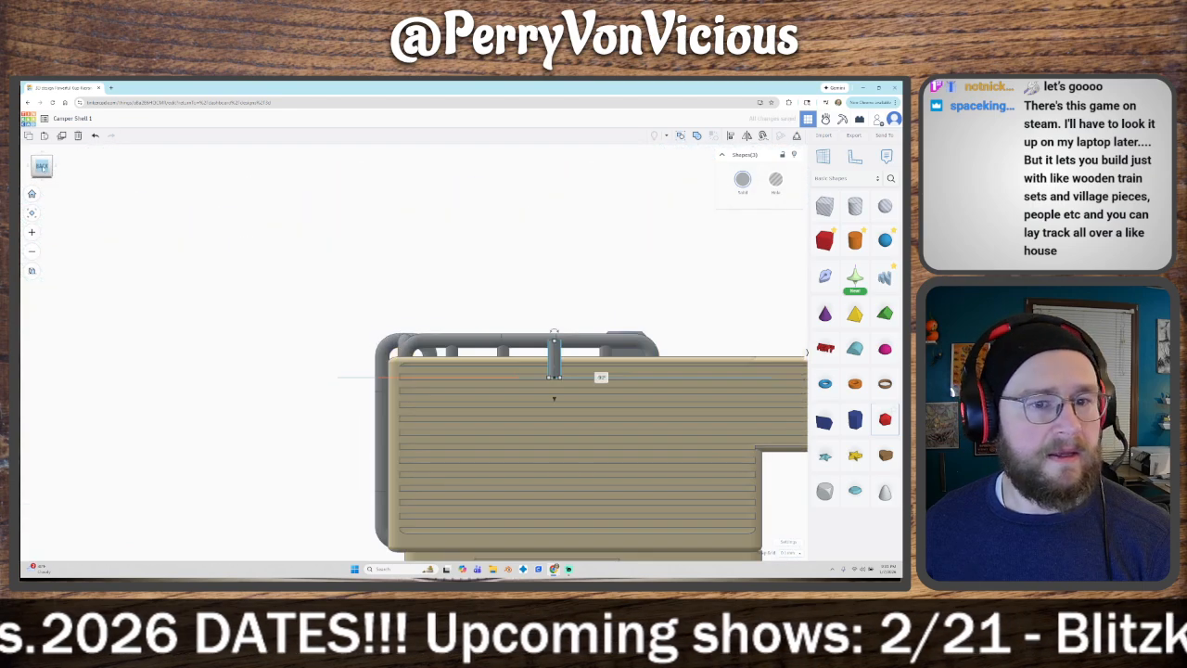
# Step: Move the row of three rotated posts back toward the roof's rear until it lines up with the rear crosswise pipe
pyautogui.press('Left')
pyautogui.press('Left')
pyautogui.press('Left')
pyautogui.press('Left')
pyautogui.press('Left')
pyautogui.press('Left')
pyautogui.press('Left')
pyautogui.press('Left')
pyautogui.press('Left')
pyautogui.press('Left')
pyautogui.press('Left')
pyautogui.press('Left')
pyautogui.press('Left')
pyautogui.press('Left')
pyautogui.press('Left')
pyautogui.press('Left')
pyautogui.press('Left')
pyautogui.press('Left')
pyautogui.press('Left')
pyautogui.press('Left')
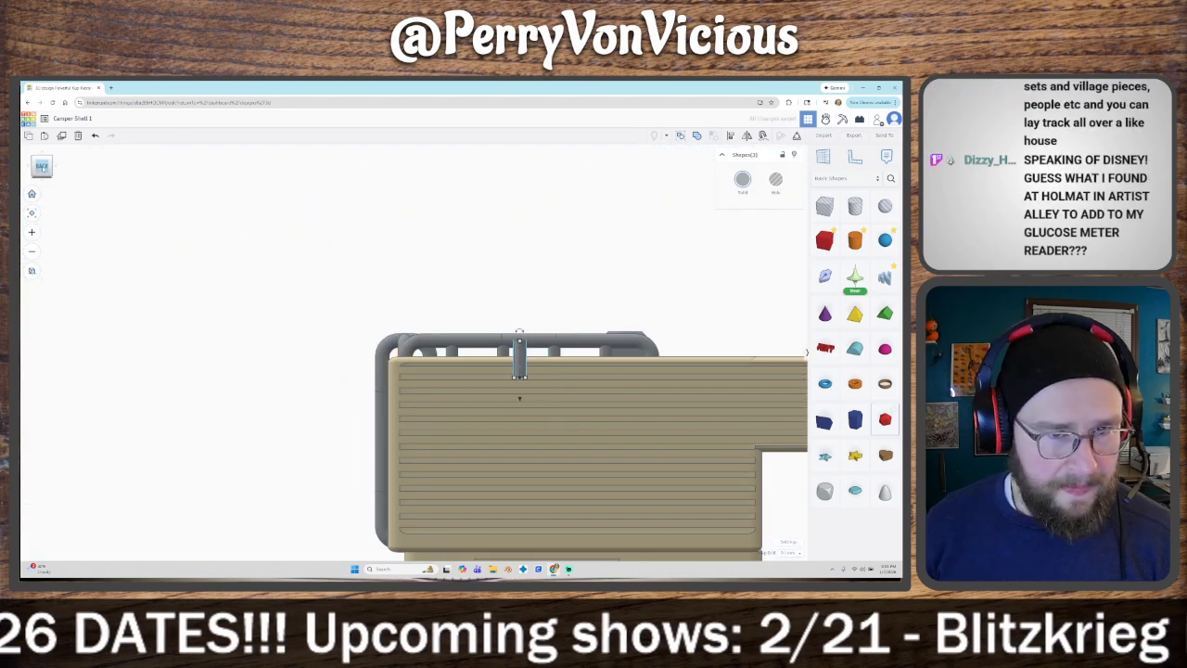
pyautogui.press('Left')
pyautogui.press('Left')
pyautogui.press('Left')
pyautogui.press('Left')
pyautogui.press('Left')
pyautogui.press('Left')
pyautogui.press('Left')
pyautogui.press('Left')
pyautogui.press('Left')
pyautogui.press('Left')
pyautogui.press('Left')
pyautogui.press('Left')
pyautogui.press('Left')
pyautogui.press('Left')
pyautogui.press('Left')
pyautogui.press('Left')
pyautogui.press('Left')
pyautogui.press('Left')
pyautogui.press('Left')
pyautogui.press('Left')
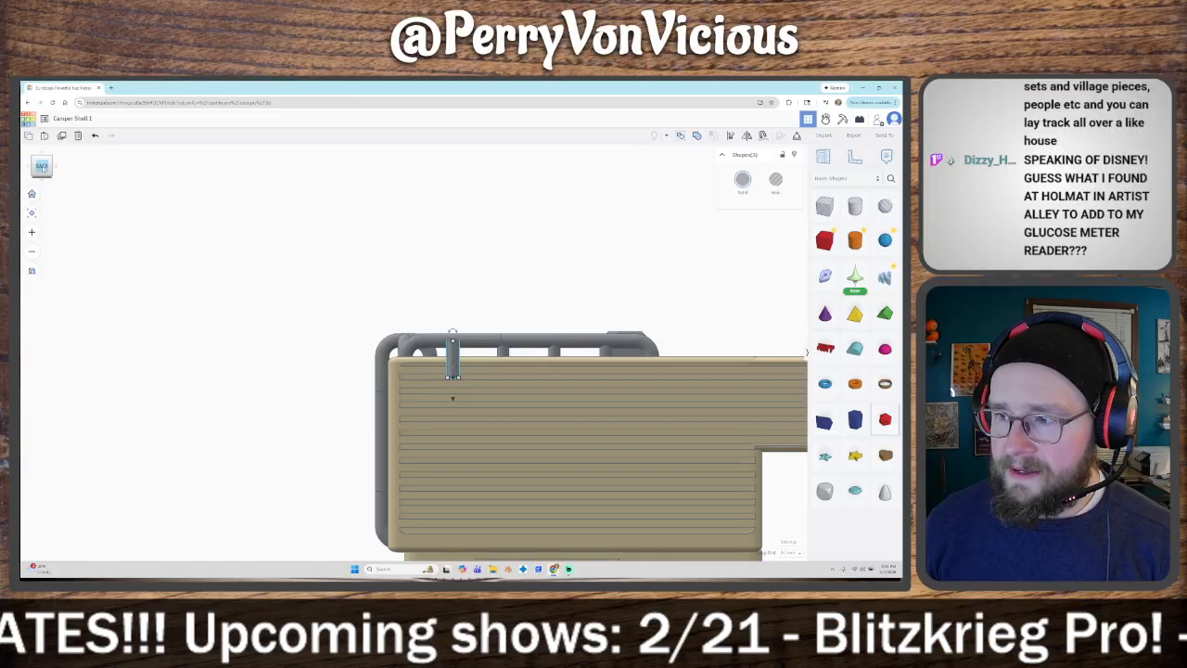
pyautogui.press('Left')
pyautogui.press('Left')
pyautogui.press('Left')
pyautogui.press('Left')
pyautogui.press('Left')
pyautogui.press('Left')
pyautogui.press('Left')
pyautogui.press('Left')
pyautogui.press('Left')
pyautogui.press('Left')
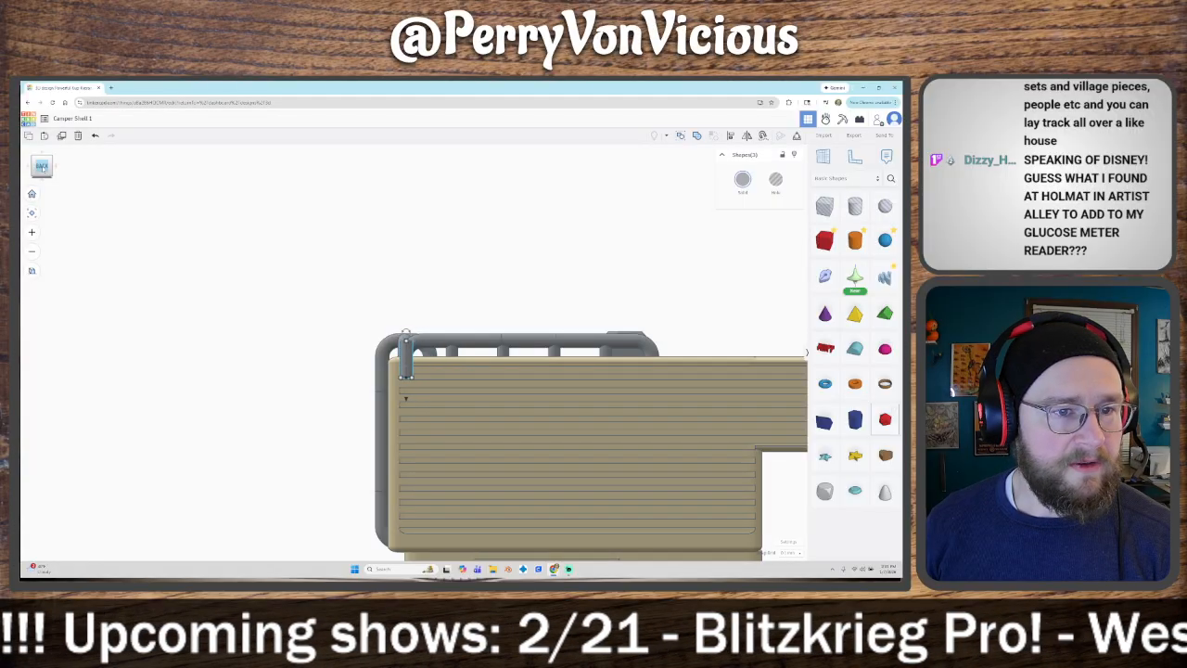
# Step: Shift the row of three rotated posts sideways until they sit evenly under the rear crosswise rail
pyautogui.click(31, 214)
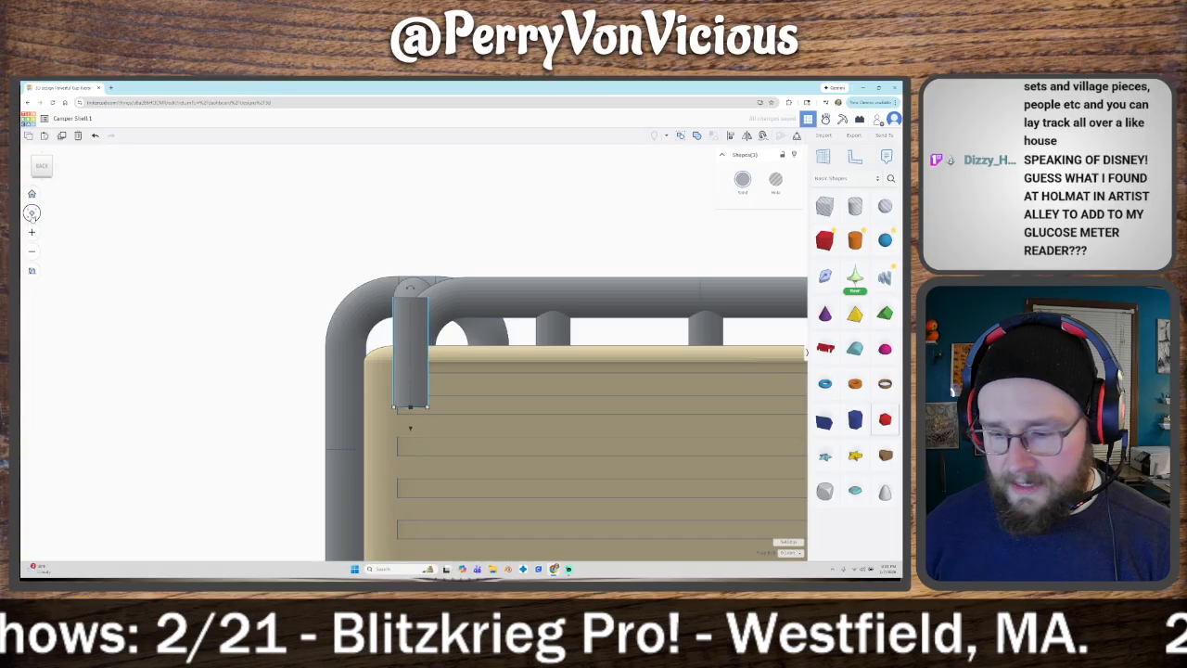
pyautogui.moveTo(149, 296); pyautogui.dragTo(265, 303, button='right')
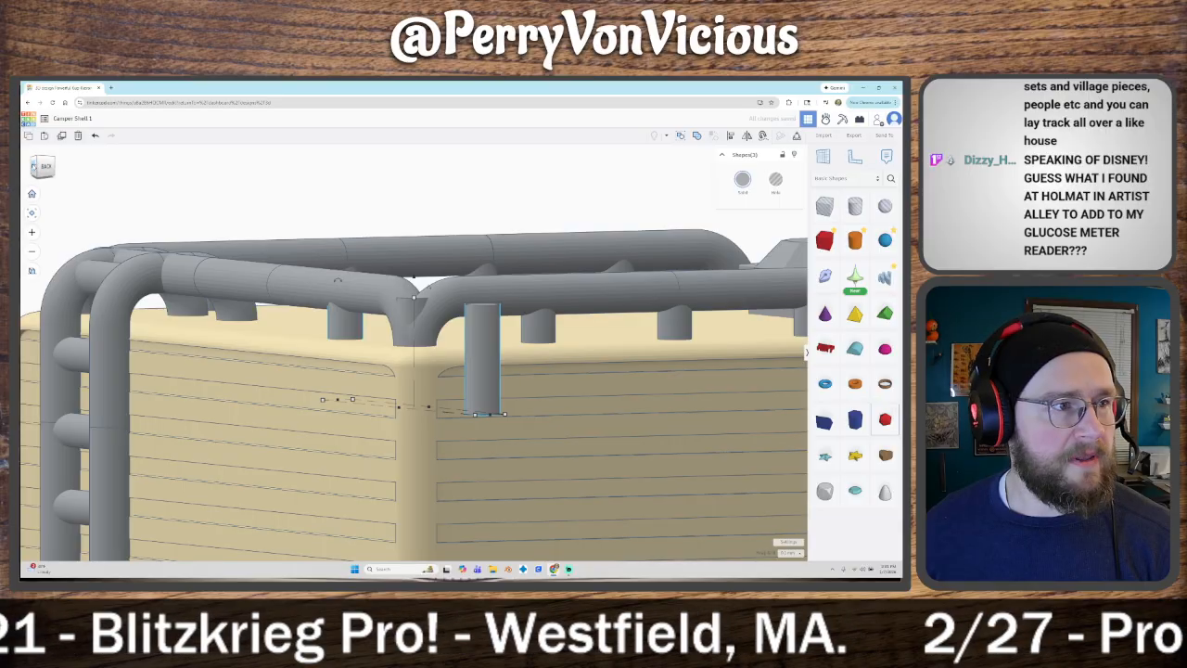
pyautogui.click(33, 165)
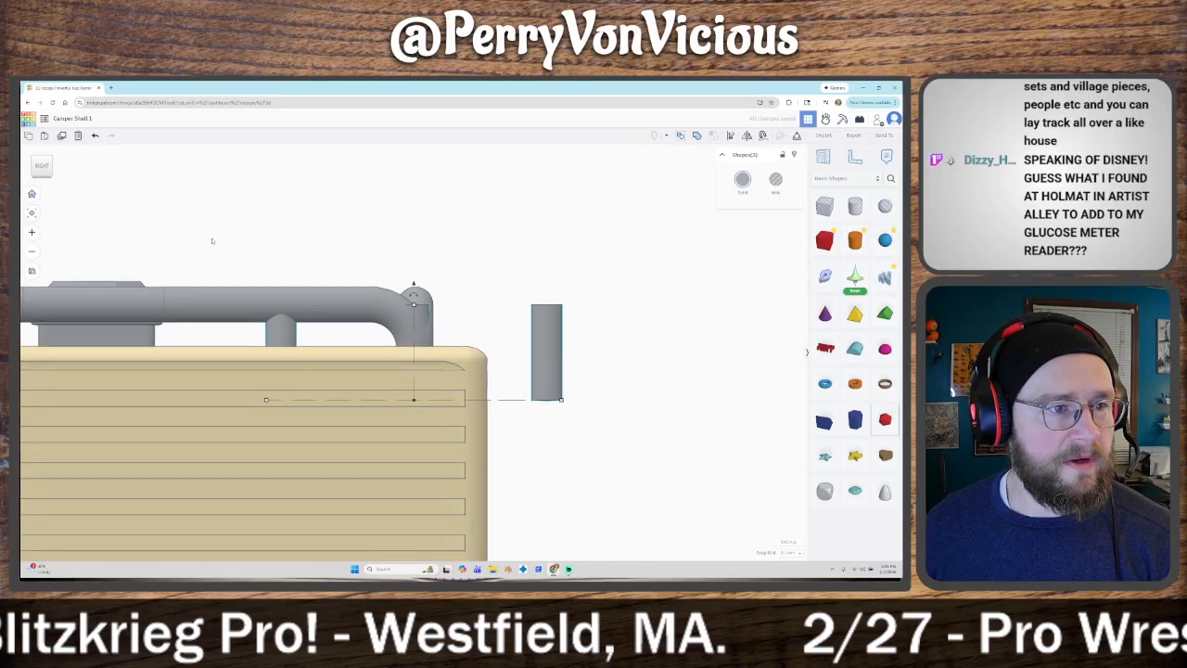
pyautogui.press('Left')
pyautogui.press('Left')
pyautogui.press('Left')
pyautogui.press('Left')
pyautogui.press('Left')
pyautogui.press('Left')
pyautogui.press('Left')
pyautogui.press('Left')
pyautogui.press('Left')
pyautogui.press('Left')
pyautogui.press('Left')
pyautogui.press('Left')
pyautogui.press('Left')
pyautogui.press('Left')
pyautogui.press('Left')
pyautogui.press('Left')
pyautogui.press('Left')
pyautogui.press('Left')
pyautogui.press('Left')
pyautogui.press('Left')
pyautogui.press('Left')
pyautogui.press('Left')
pyautogui.press('Left')
pyautogui.press('Left')
pyautogui.press('Left')
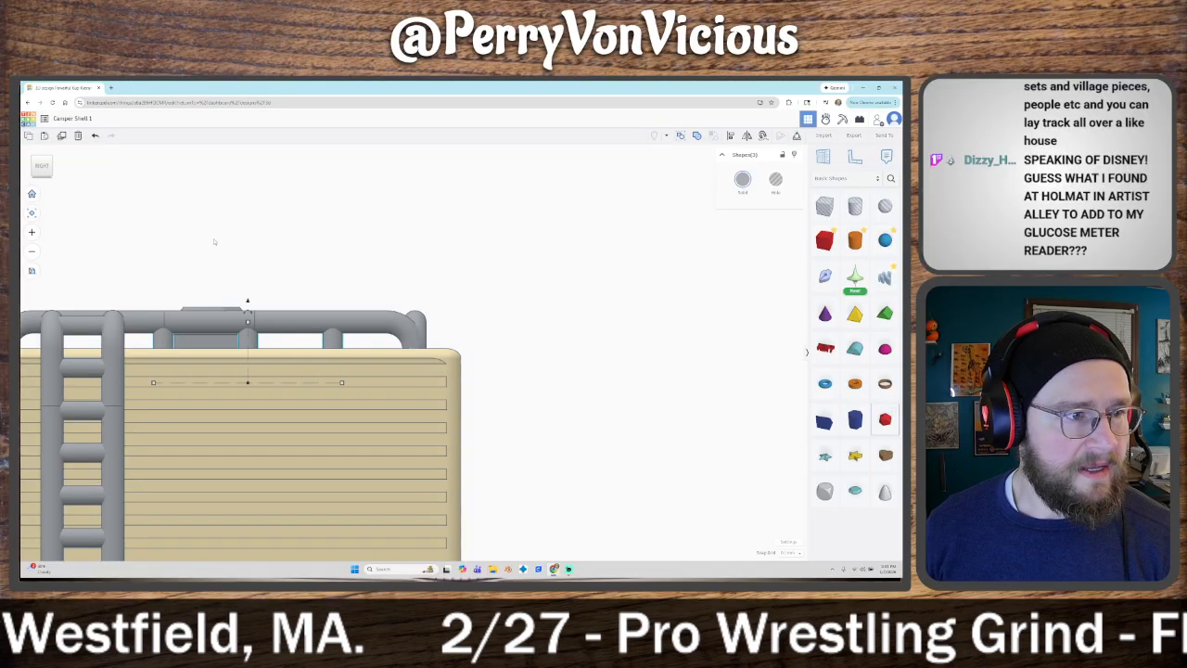
pyautogui.press('Right')
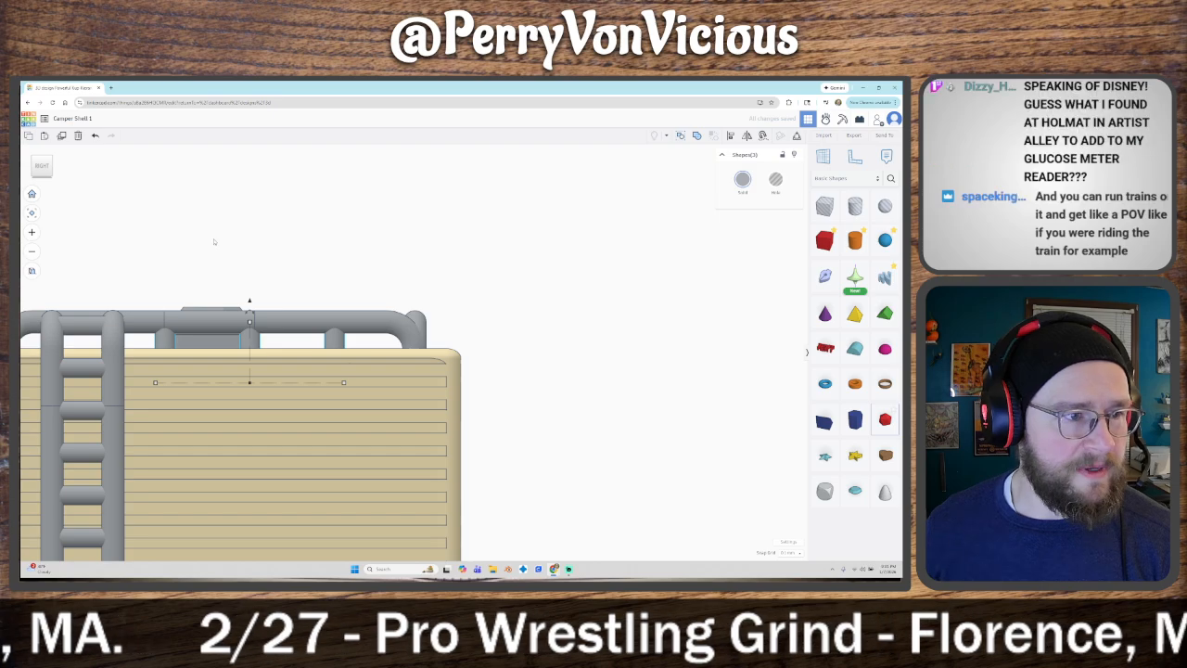
pyautogui.click(586, 329)
pyautogui.moveTo(599, 344); pyautogui.dragTo(477, 372, button='right')
pyautogui.scroll(-5, 477, 372)
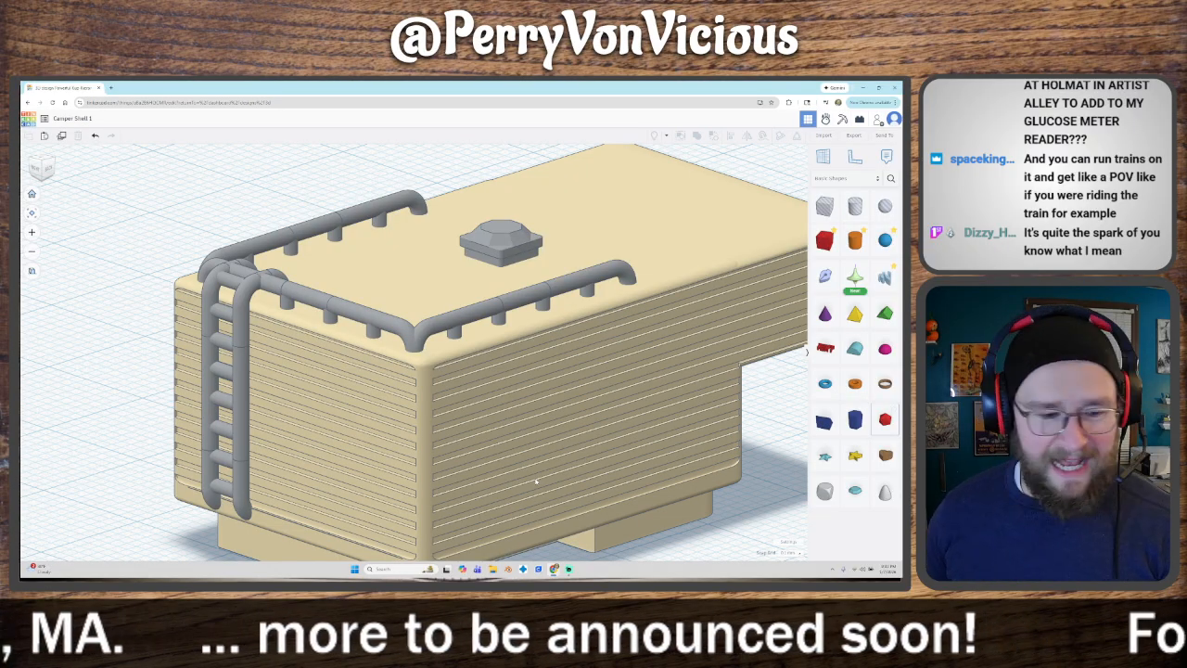
pyautogui.scroll(-3, 508, 533)
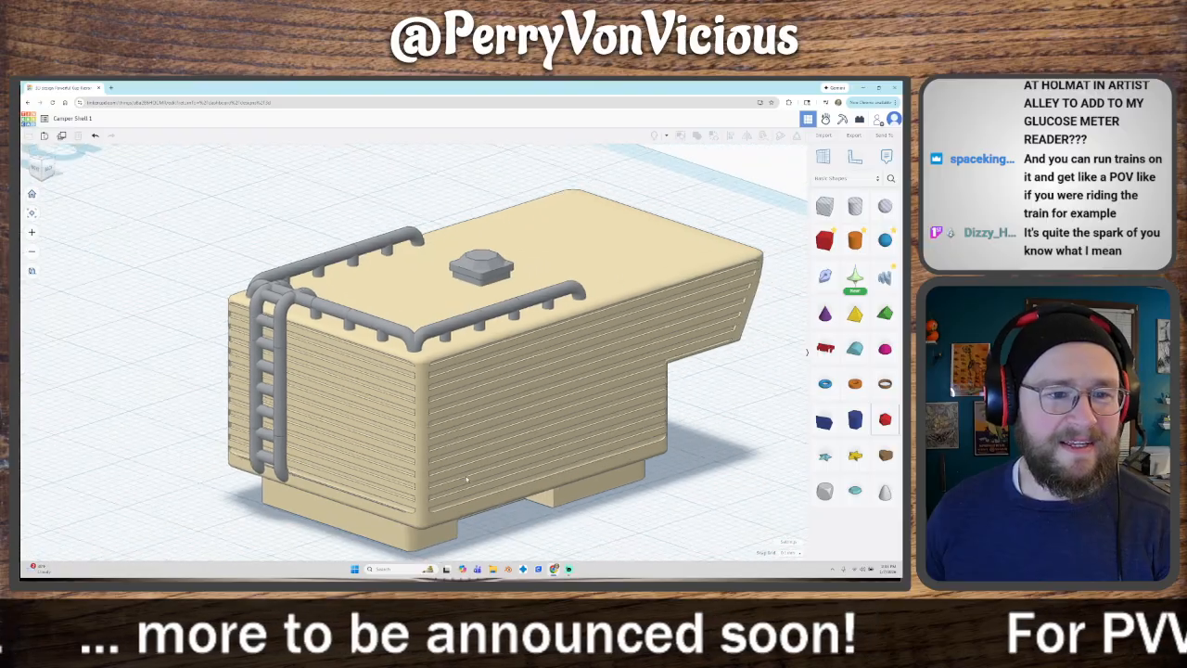
pyautogui.moveTo(507, 534); pyautogui.dragTo(408, 531, button='right')
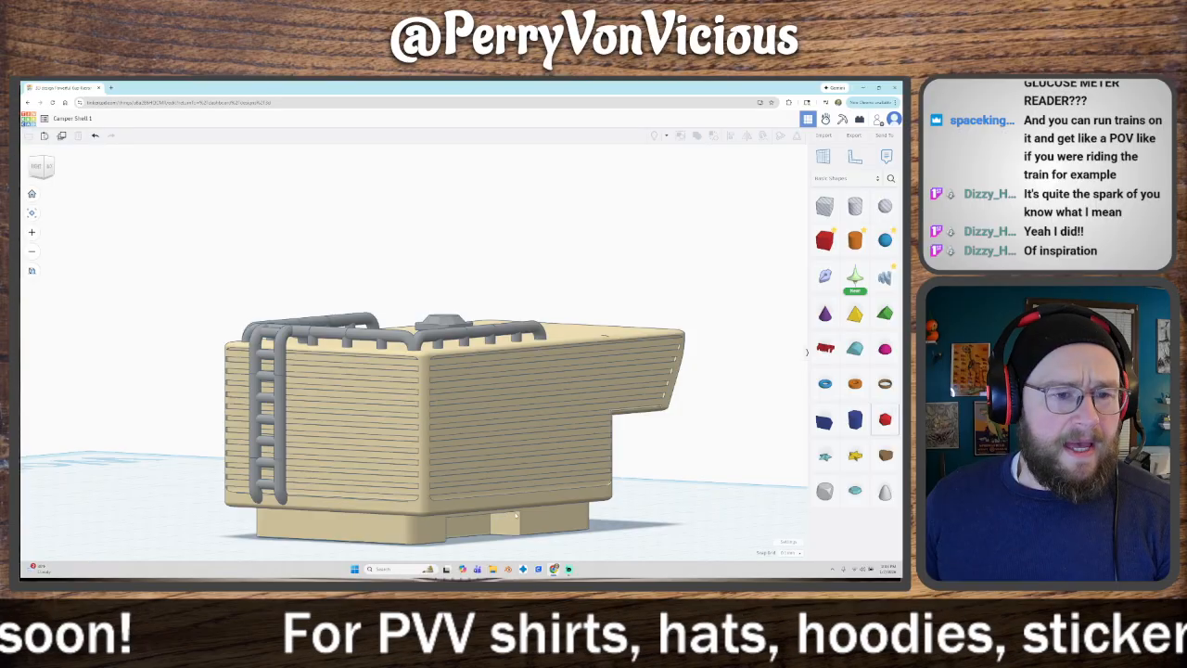
pyautogui.scroll(-3, 510, 511)
pyautogui.moveTo(456, 506); pyautogui.dragTo(560, 525, button='right')
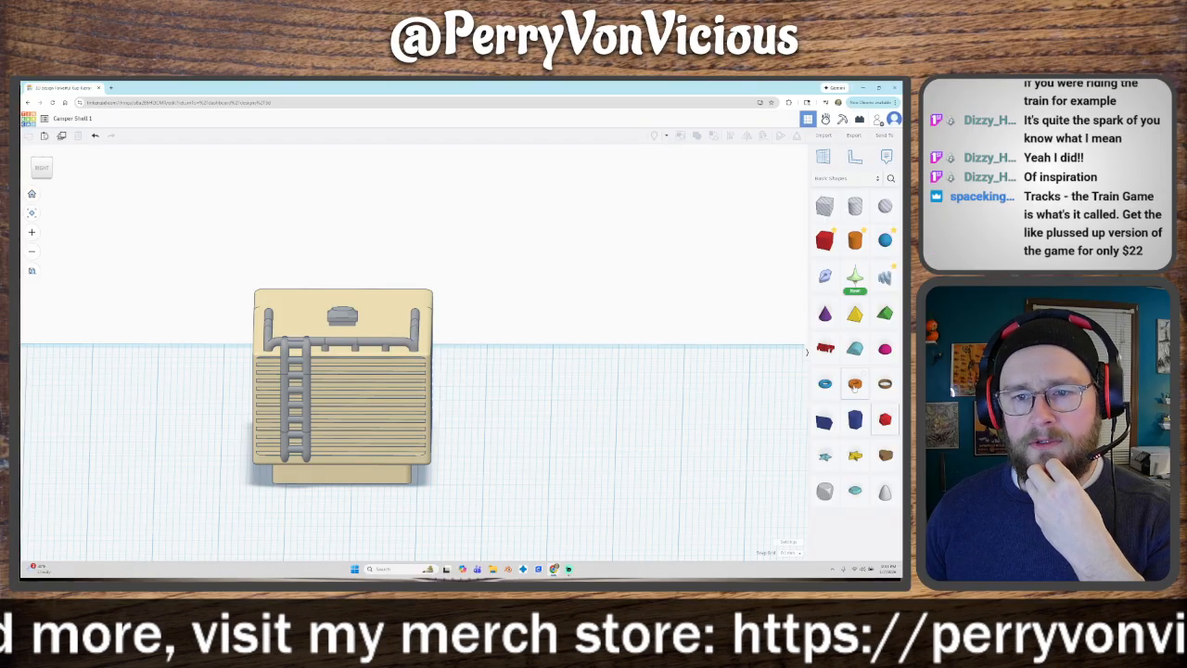
pyautogui.moveTo(854, 384); pyautogui.dragTo(635, 545)
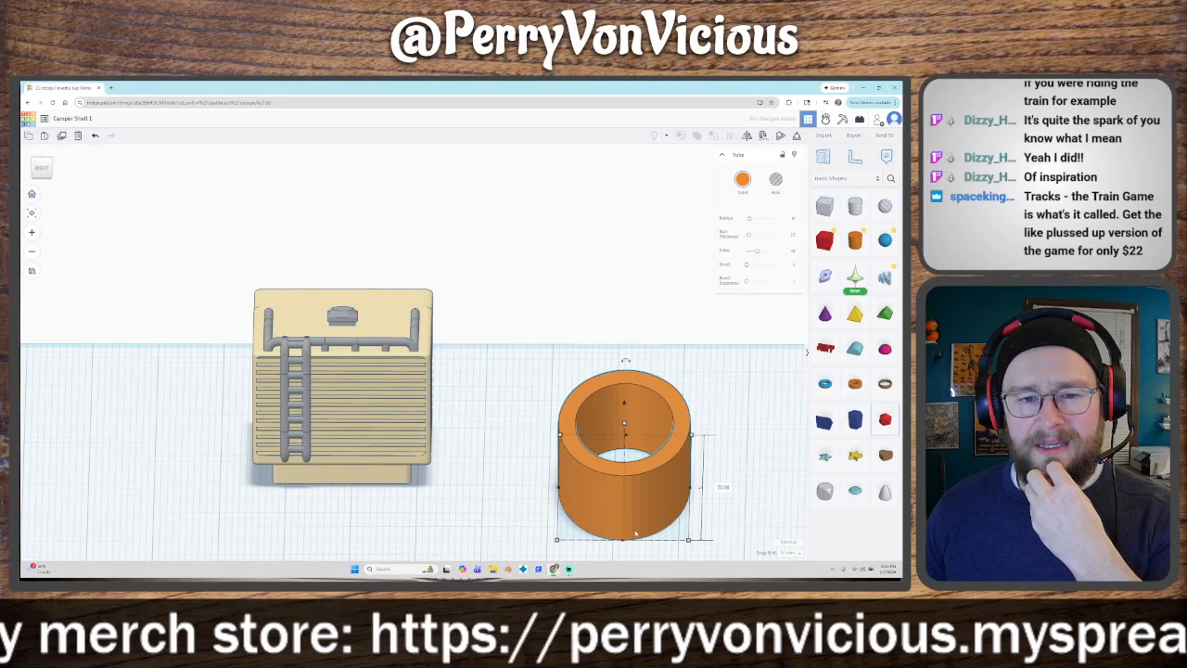
pyautogui.press('Delete')
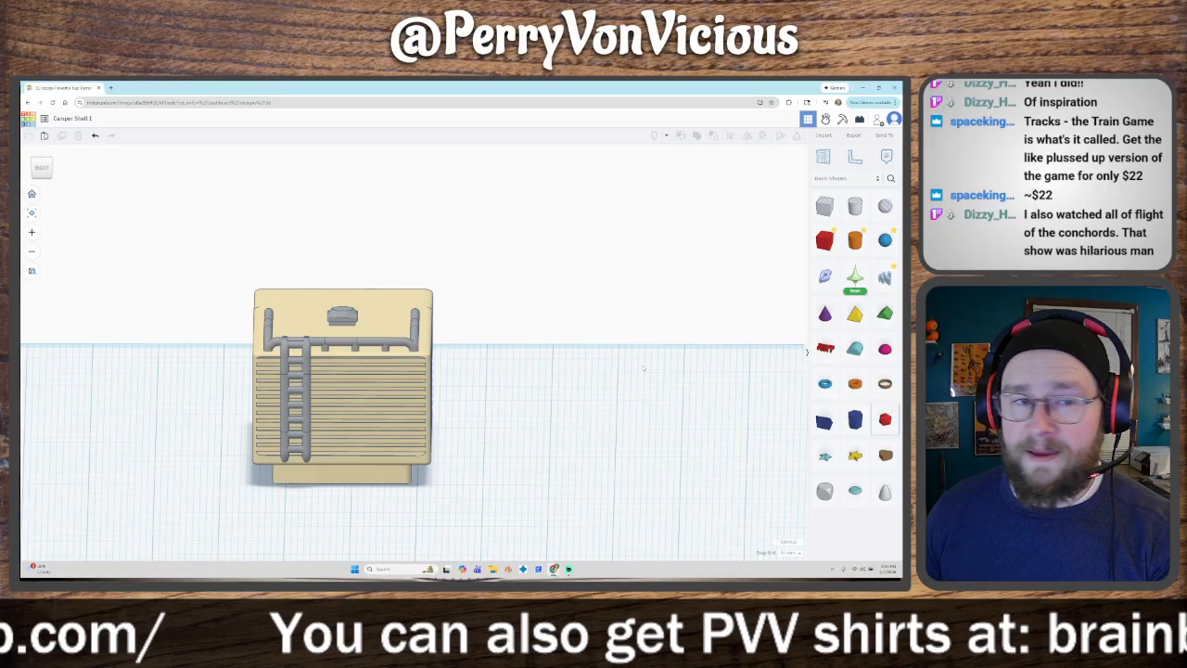
# Step: Place a red box beside the camper and shrink its height and width to form a narrow, upright door block
pyautogui.moveTo(825, 276); pyautogui.dragTo(566, 483)
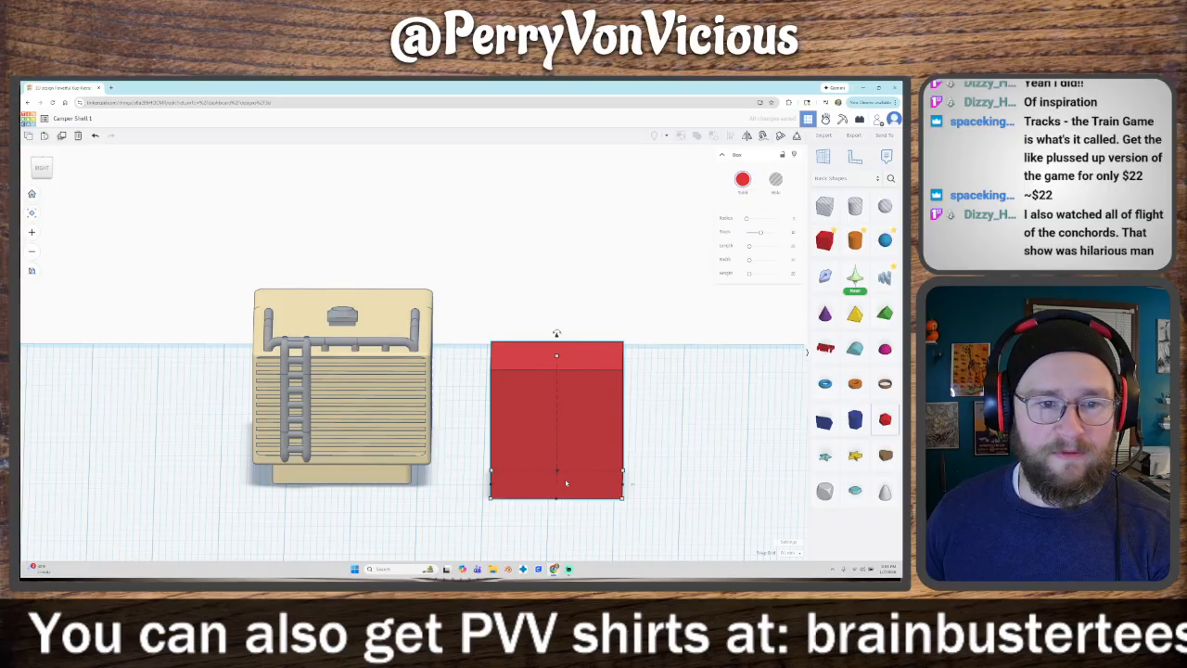
pyautogui.click(42, 167)
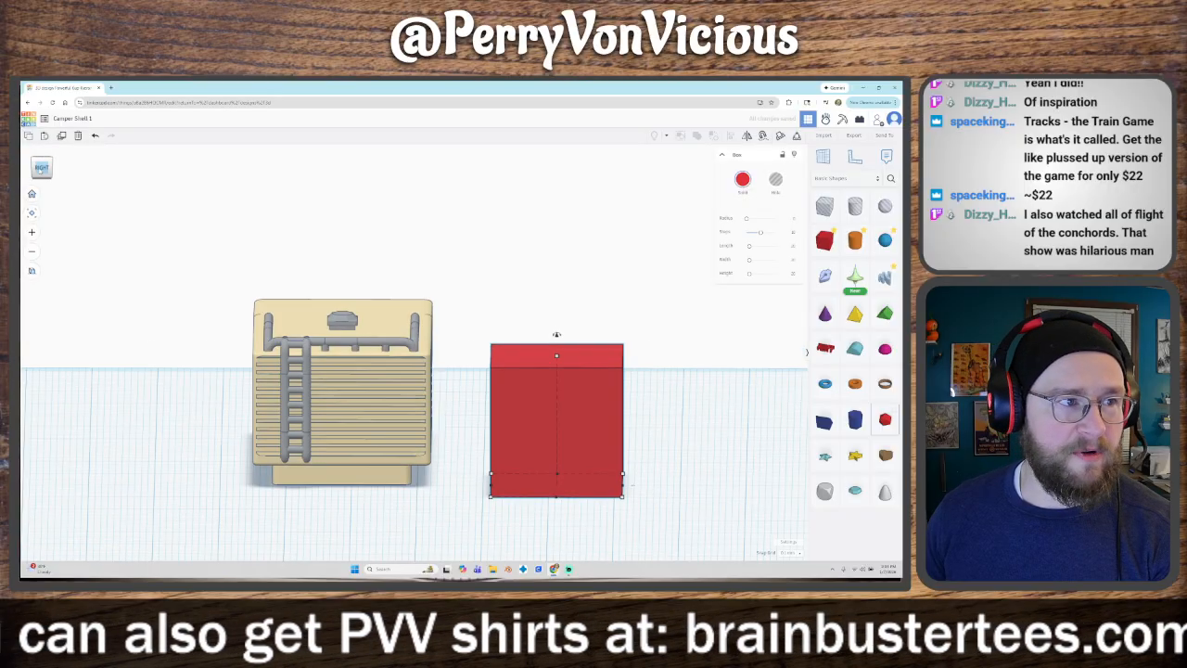
pyautogui.moveTo(557, 355); pyautogui.dragTo(556, 412)
pyautogui.moveTo(640, 472); pyautogui.dragTo(556, 487, button='right')
pyautogui.moveTo(552, 488); pyautogui.dragTo(530, 483)
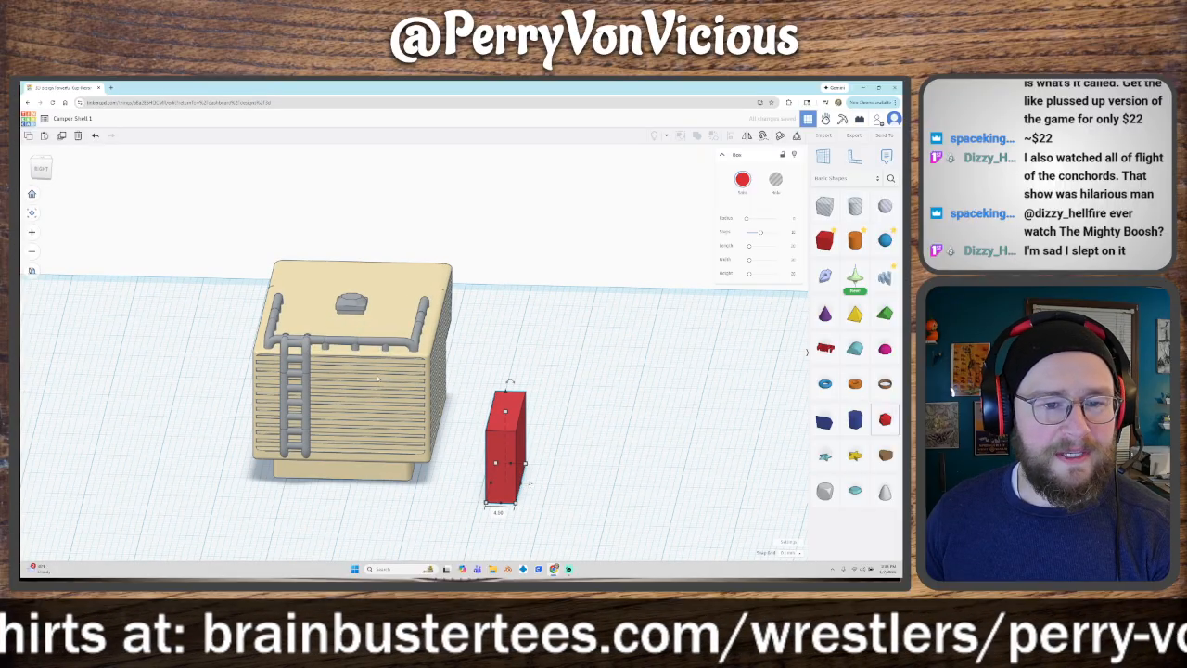
# Step: Raise the red door block off the workplane and move it sideways in front of the rear wall, next to the ladder
pyautogui.click(42, 171)
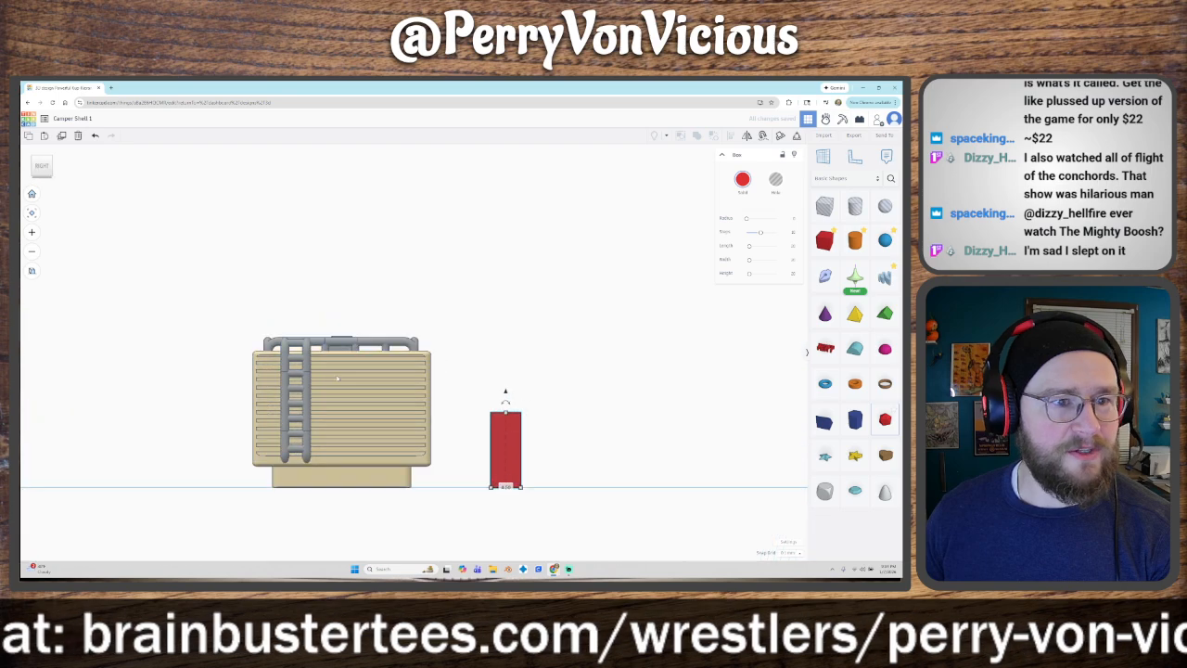
pyautogui.click(506, 376)
pyautogui.click(503, 433)
pyautogui.moveTo(506, 393); pyautogui.dragTo(505, 358)
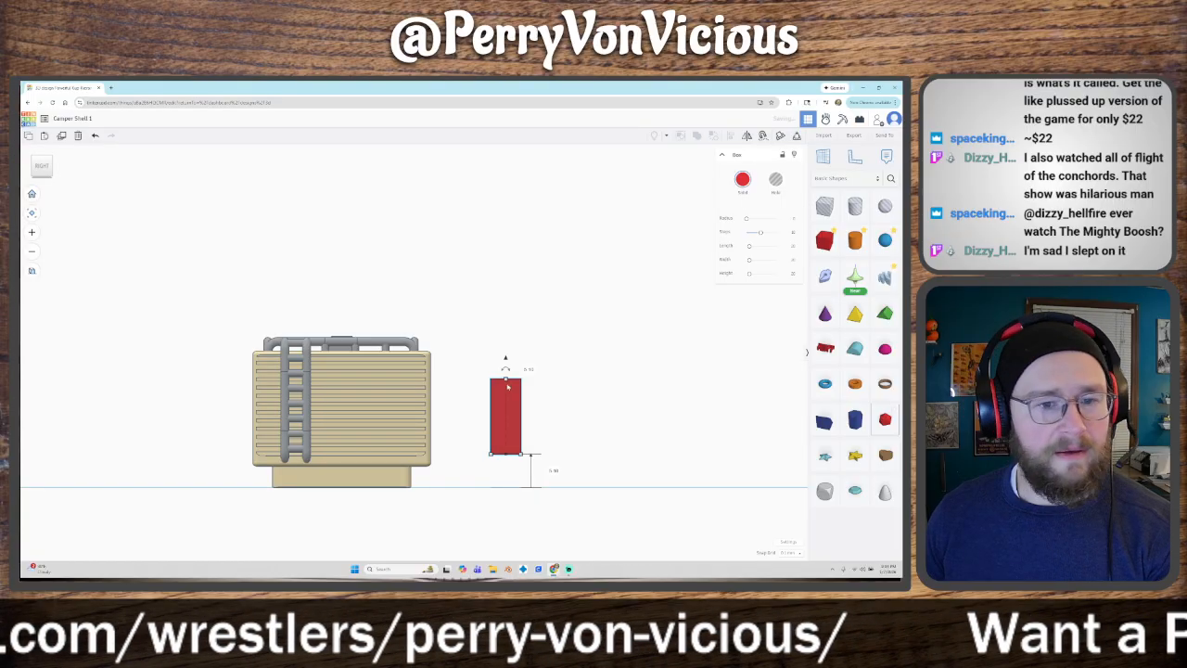
pyautogui.moveTo(513, 406); pyautogui.dragTo(347, 407)
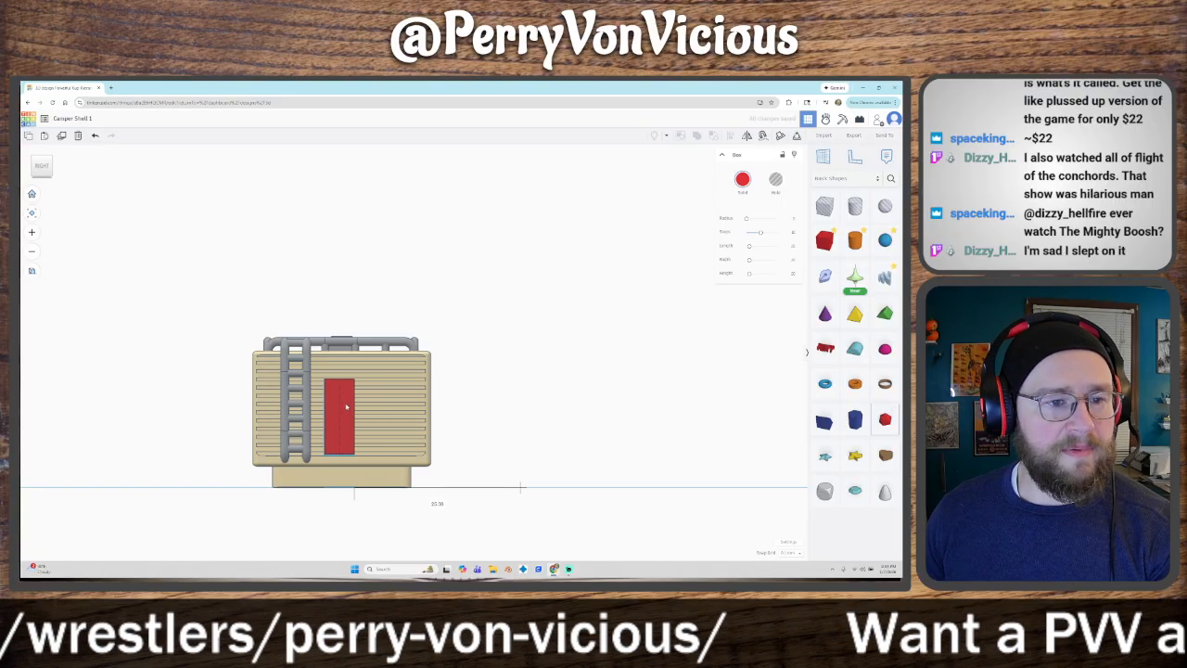
# Step: Lengthen and widen the door block so it spans most of the rear wall's height beside the ladder
pyautogui.moveTo(340, 360); pyautogui.dragTo(340, 368)
pyautogui.moveTo(434, 423); pyautogui.dragTo(434, 429, button='right')
pyautogui.click(340, 408)
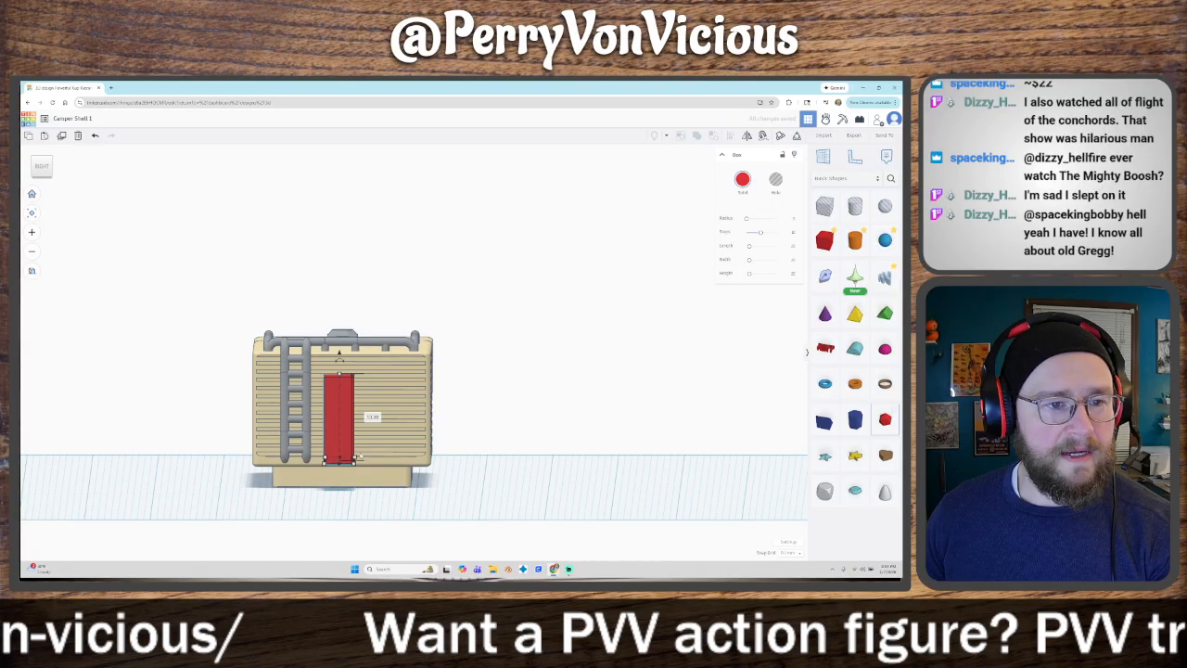
pyautogui.moveTo(355, 461); pyautogui.dragTo(369, 462)
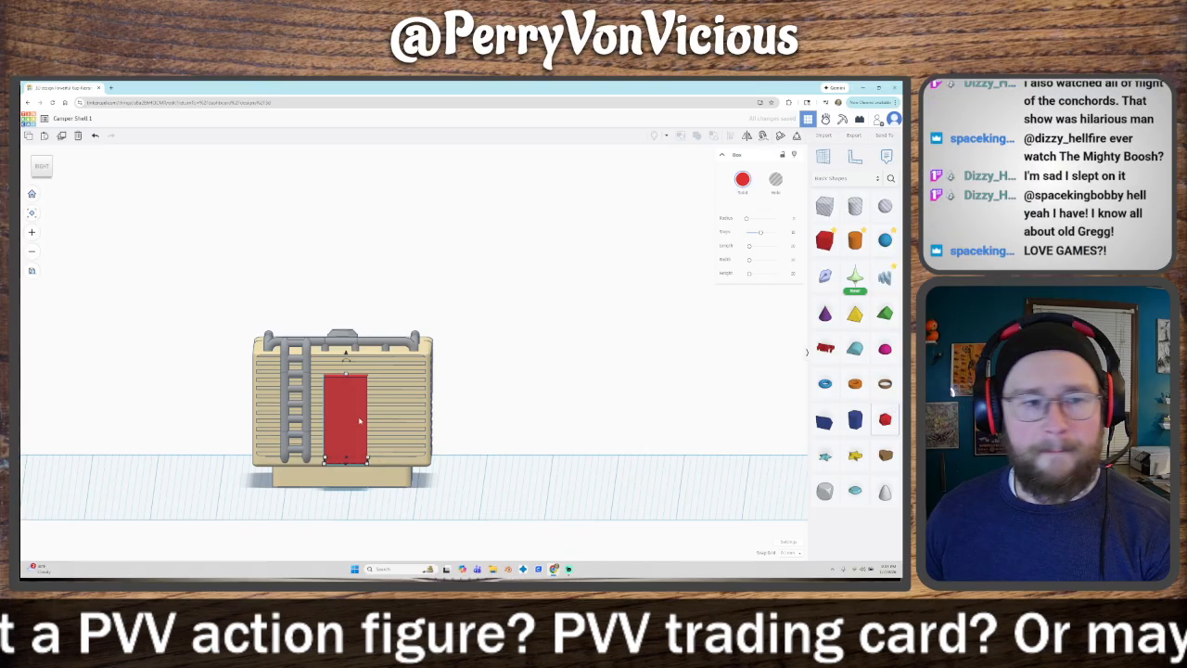
# Step: Nudge the door block a little farther from the ladder along the rear wall
pyautogui.moveTo(481, 474)
pyautogui.mouseDown(button='right')
pyautogui.moveTo(477, 465)
pyautogui.moveTo(485, 472)
pyautogui.mouseUp(button='right')
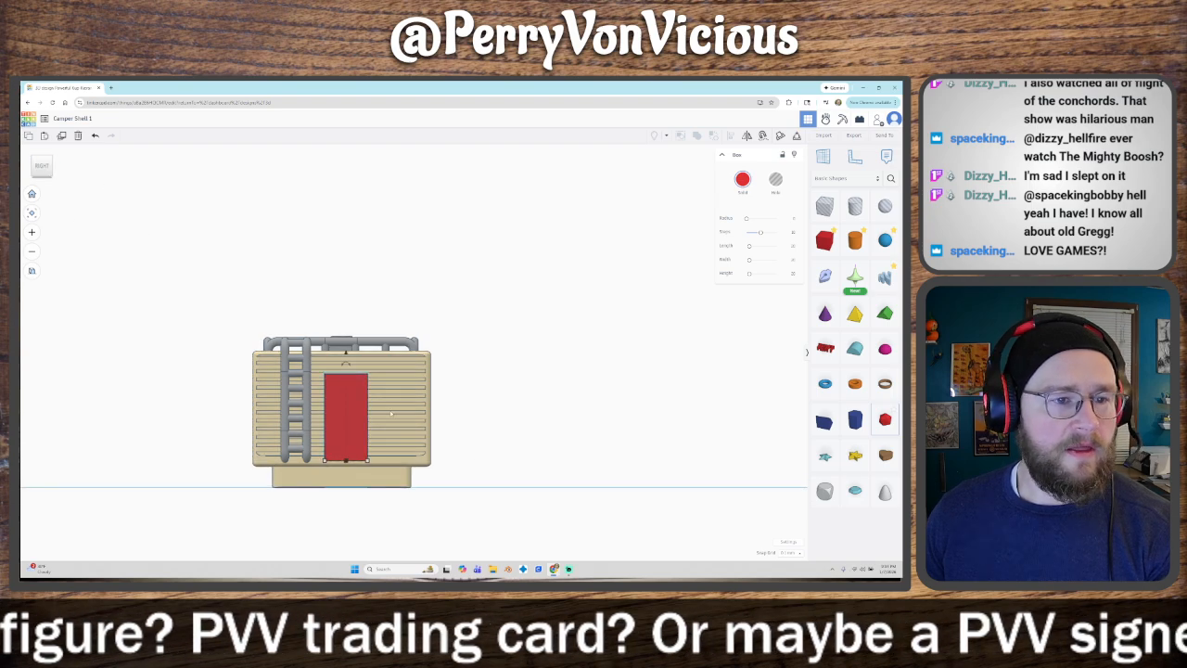
pyautogui.press('Right')
pyautogui.press('Right')
pyautogui.press('Right')
pyautogui.press('Right')
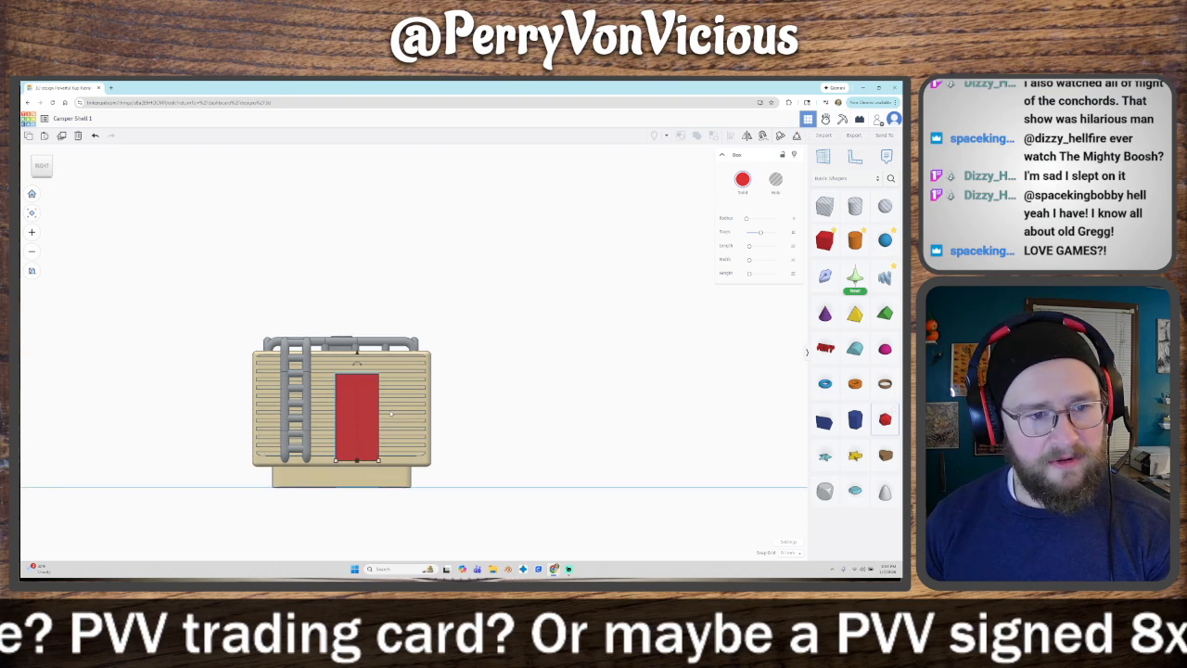
pyautogui.press('Left')
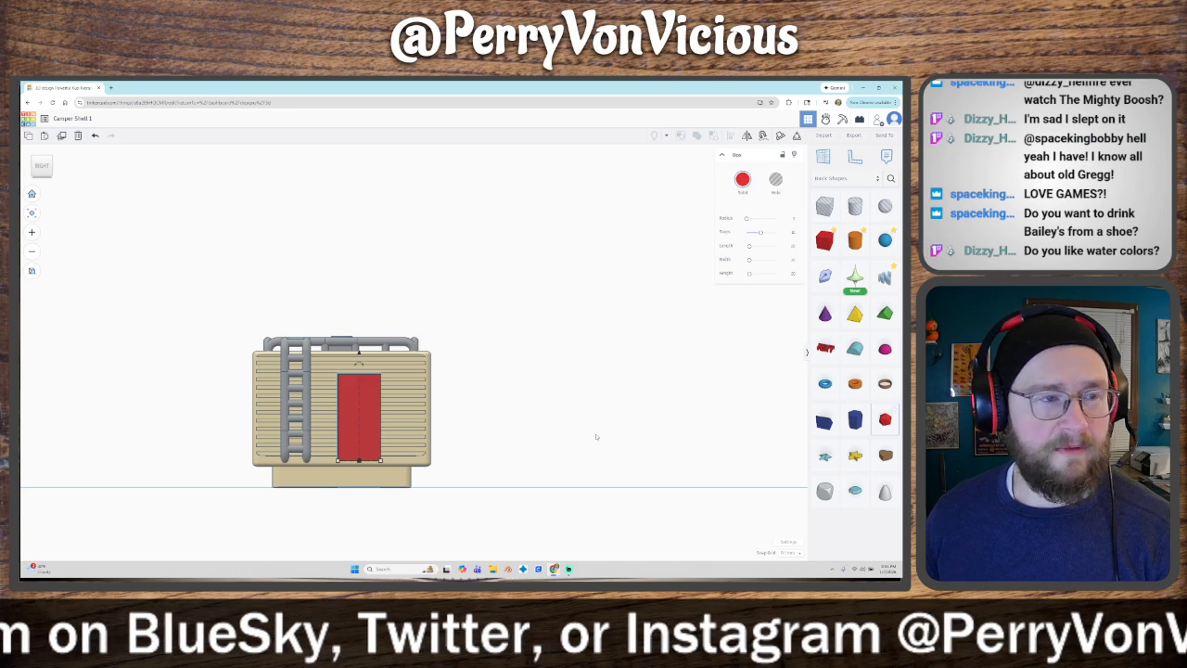
# Step: Reduce the door block's depth and increase its corner radius to round its edges
pyautogui.scroll(1, 572, 461)
pyautogui.moveTo(572, 461); pyautogui.dragTo(342, 461, button='right')
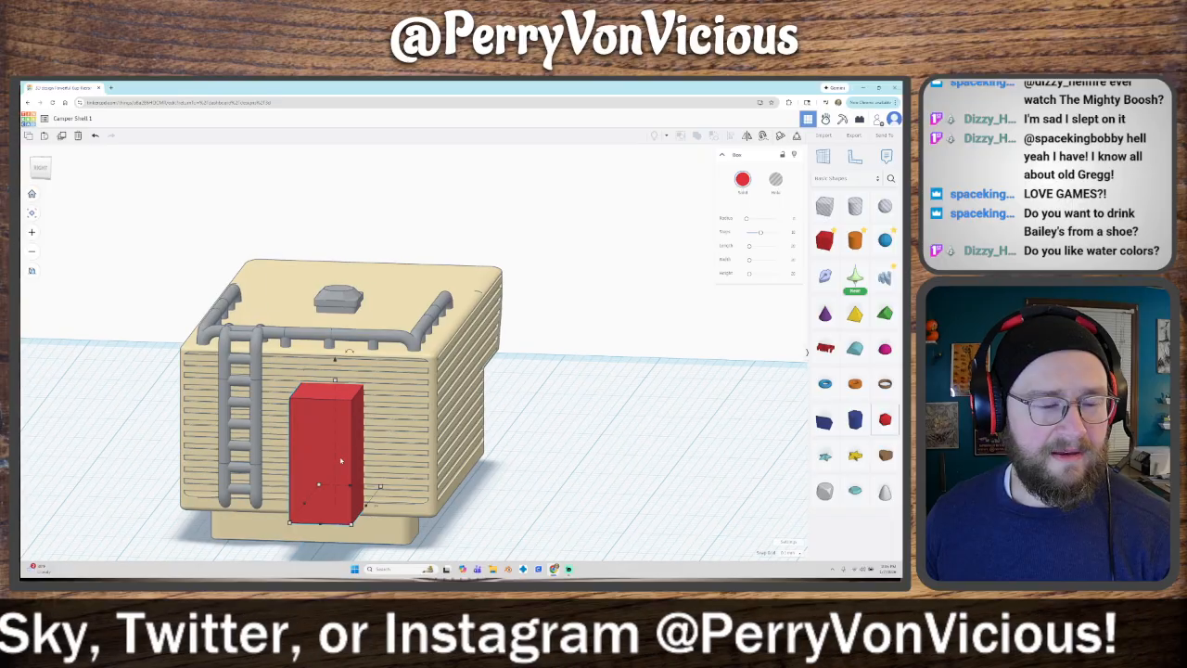
pyautogui.moveTo(341, 508); pyautogui.dragTo(337, 512)
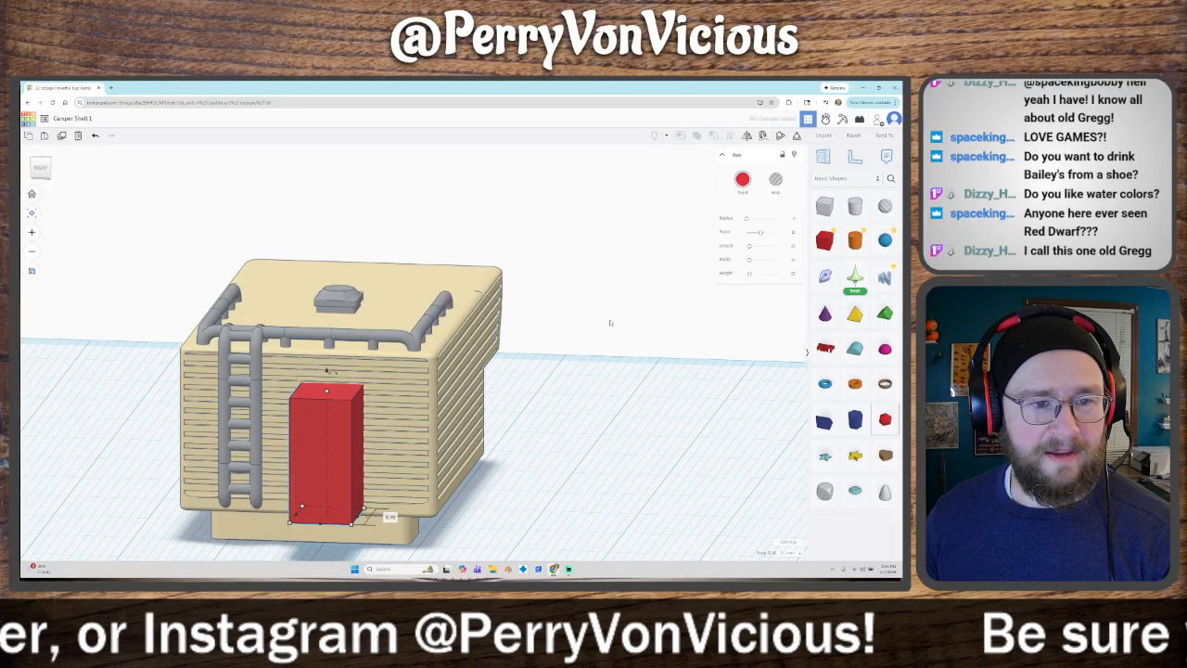
pyautogui.moveTo(745, 221); pyautogui.dragTo(750, 222)
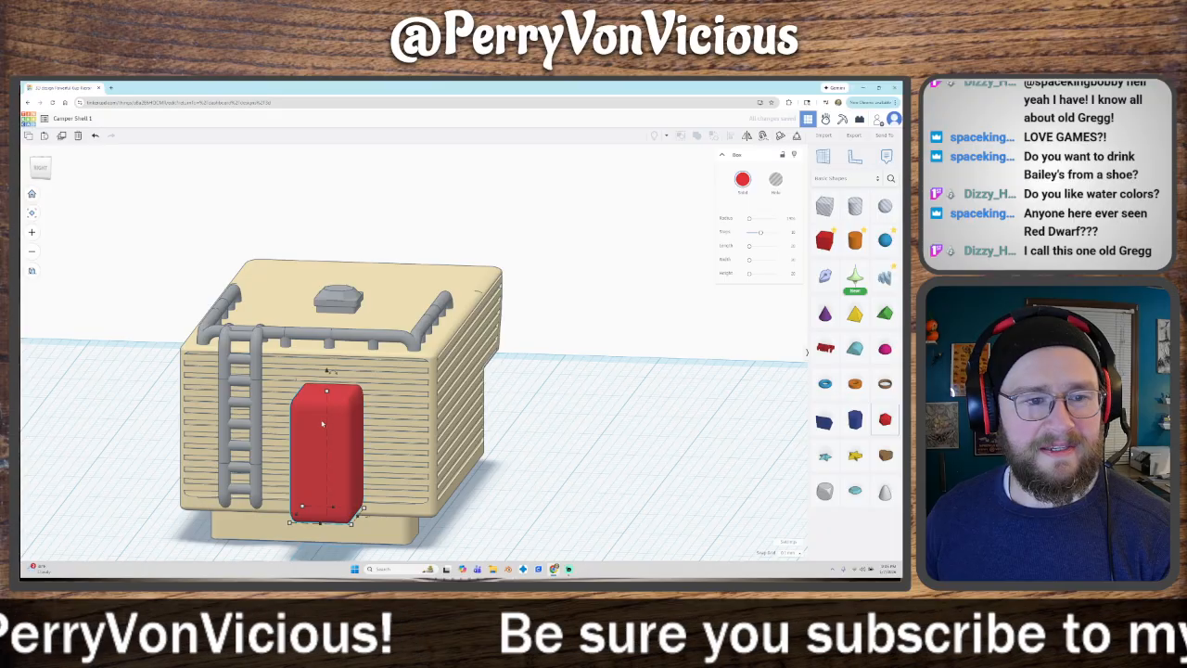
# Step: Move the rounded door block clear of the camper and place a hole box over half of its depth
pyautogui.moveTo(324, 428); pyautogui.dragTo(567, 432)
pyautogui.moveTo(693, 449); pyautogui.dragTo(570, 456, button='right')
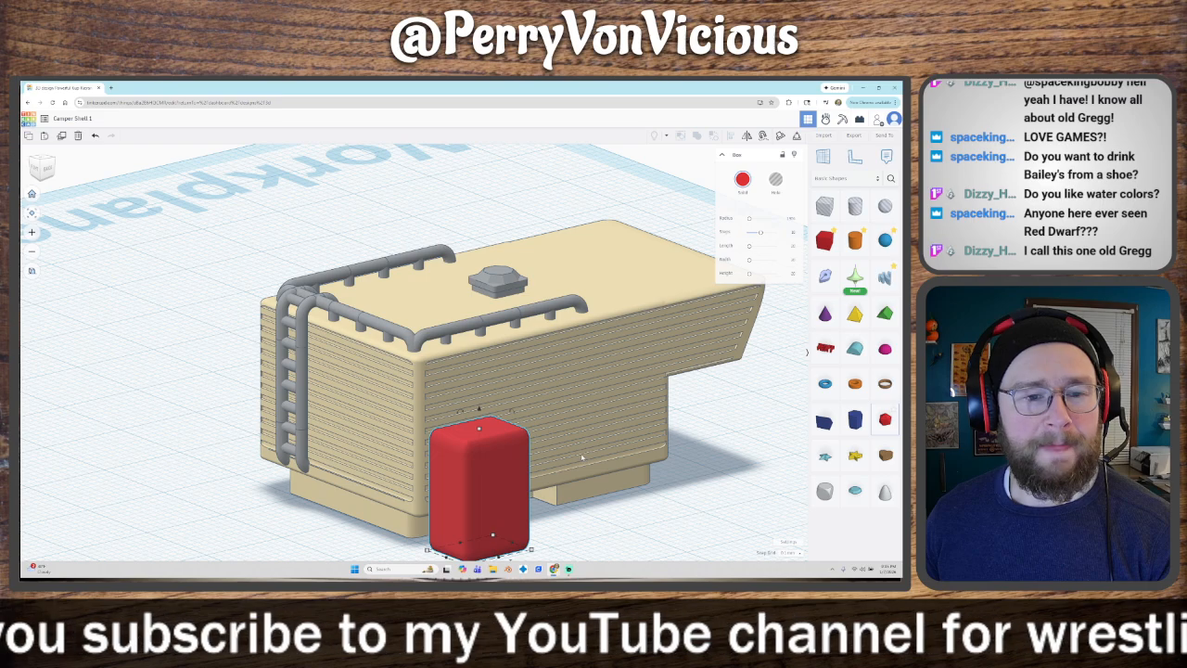
pyautogui.moveTo(583, 456); pyautogui.dragTo(513, 507, button='right')
pyautogui.scroll(-3, 568, 473)
pyautogui.moveTo(829, 210); pyautogui.dragTo(459, 538)
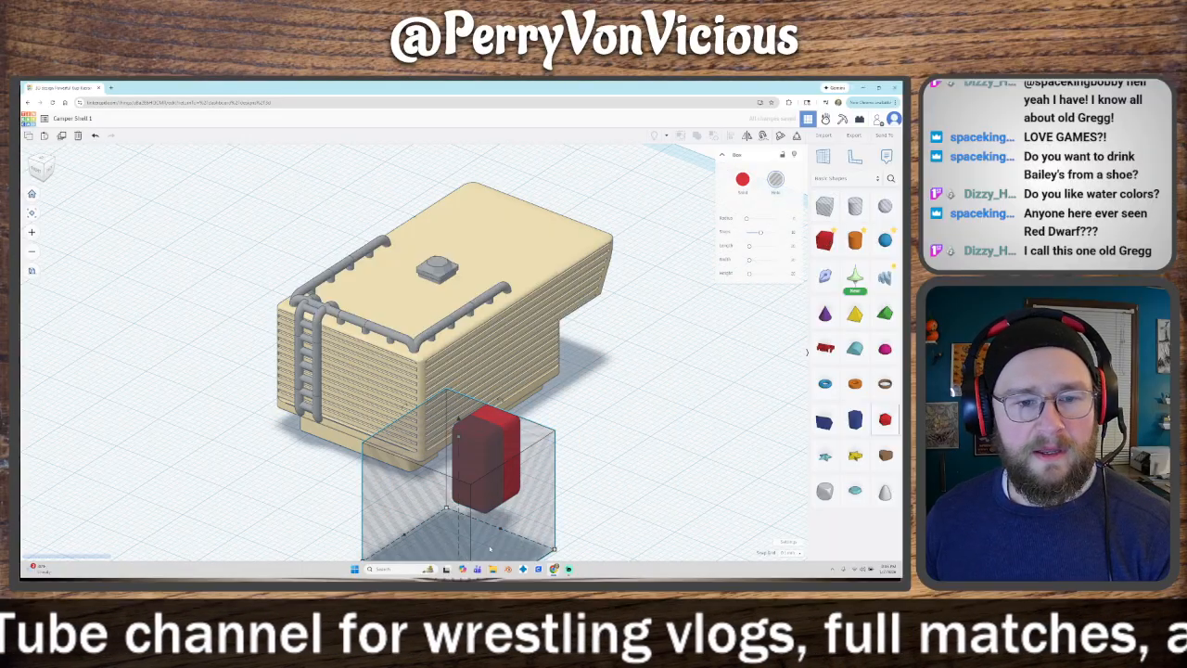
pyautogui.moveTo(538, 494); pyautogui.dragTo(530, 498)
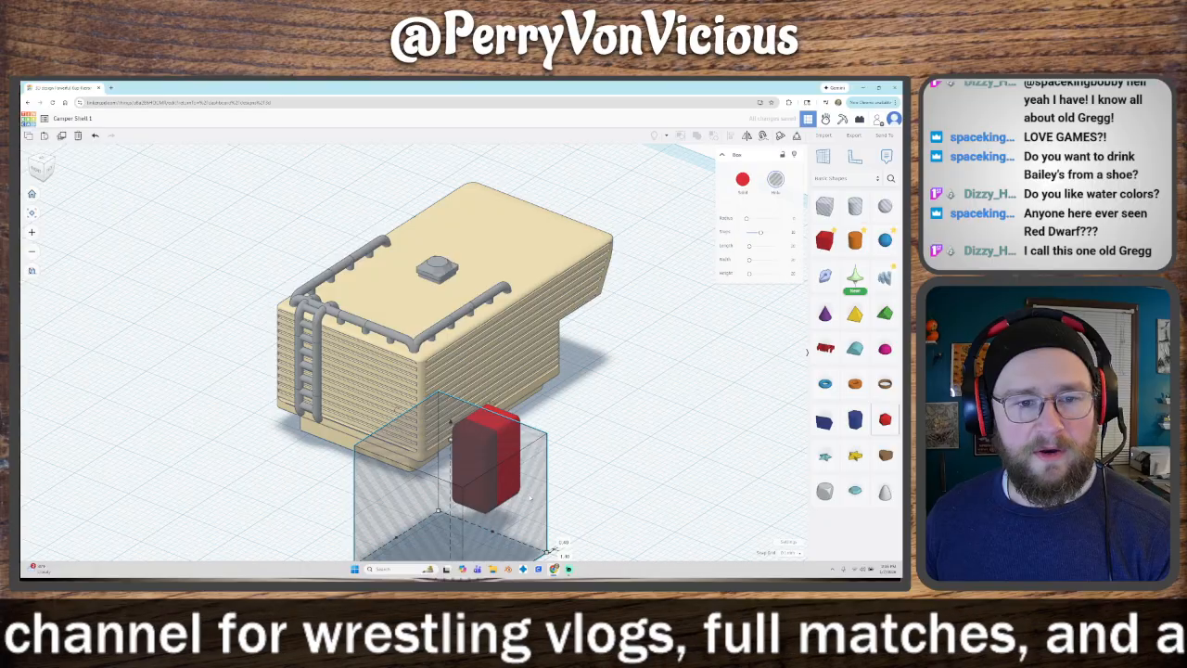
# Step: Select only the door block and the hole box and group them to cut away half of the block's depth
pyautogui.click(533, 417)
pyautogui.hotkey('ctrl', 'a')
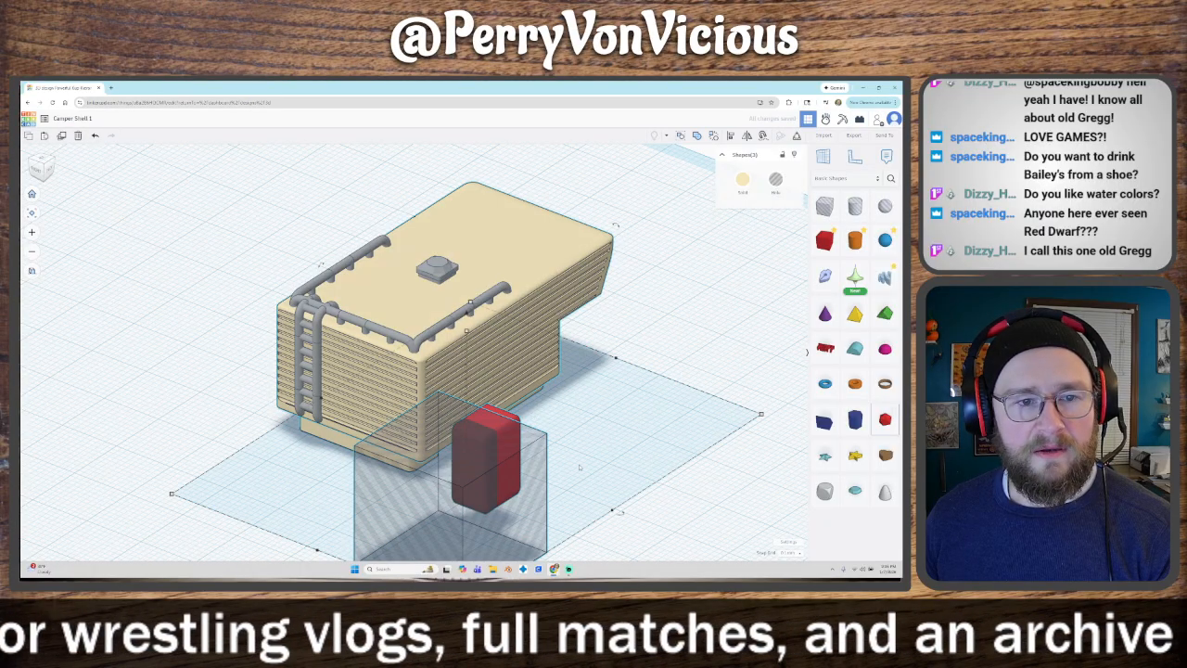
pyautogui.click(579, 467)
pyautogui.moveTo(562, 493); pyautogui.dragTo(482, 511)
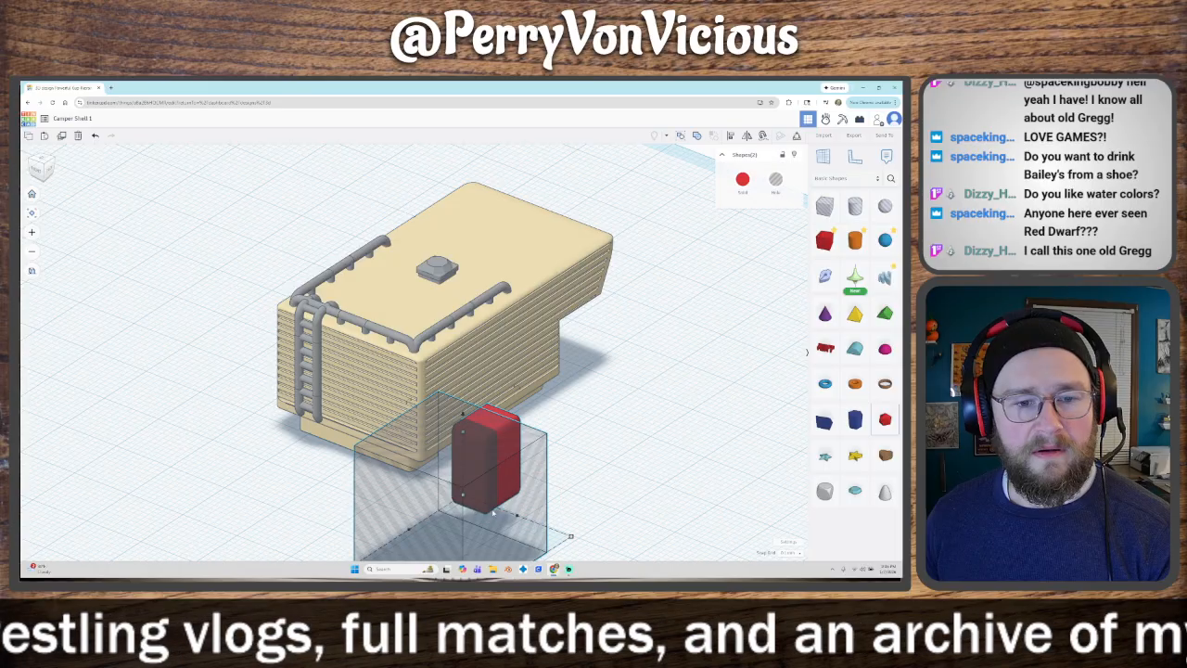
pyautogui.click(698, 140)
# Step: Duplicate the cut door block and place the copy off to the side, farther from the camper
pyautogui.moveTo(550, 507); pyautogui.dragTo(555, 469, button='right')
pyautogui.scroll(3, 612, 496)
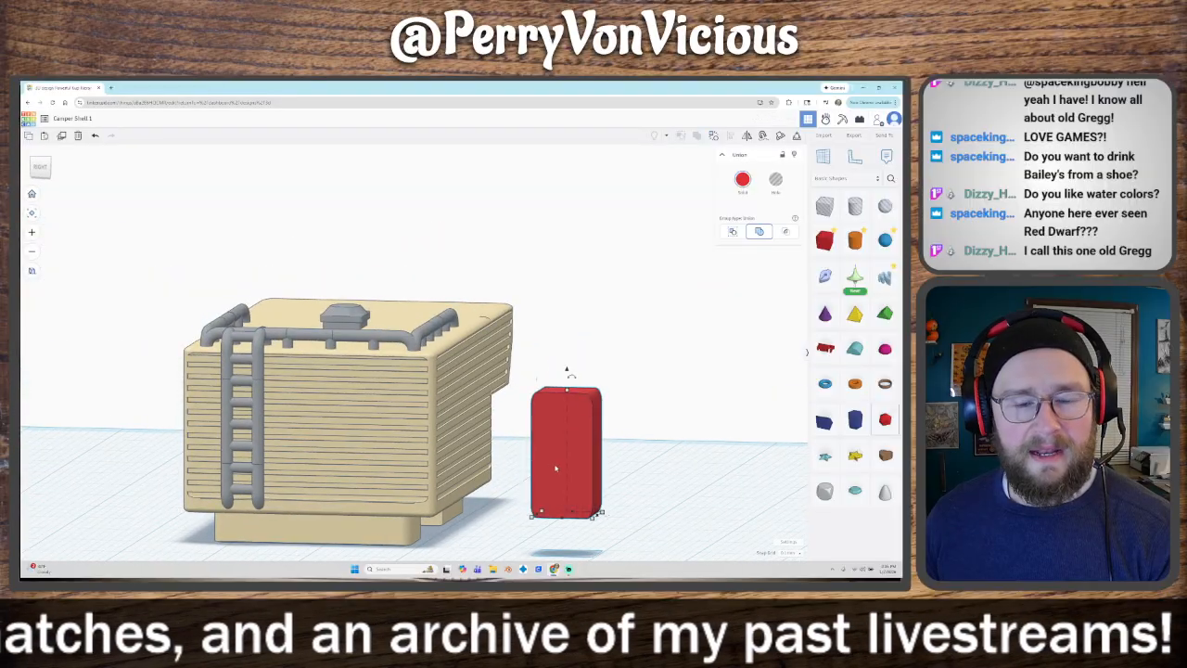
pyautogui.keyDown('alt'); pyautogui.moveTo(556, 468); pyautogui.dragTo(738, 423); pyautogui.keyUp('alt')
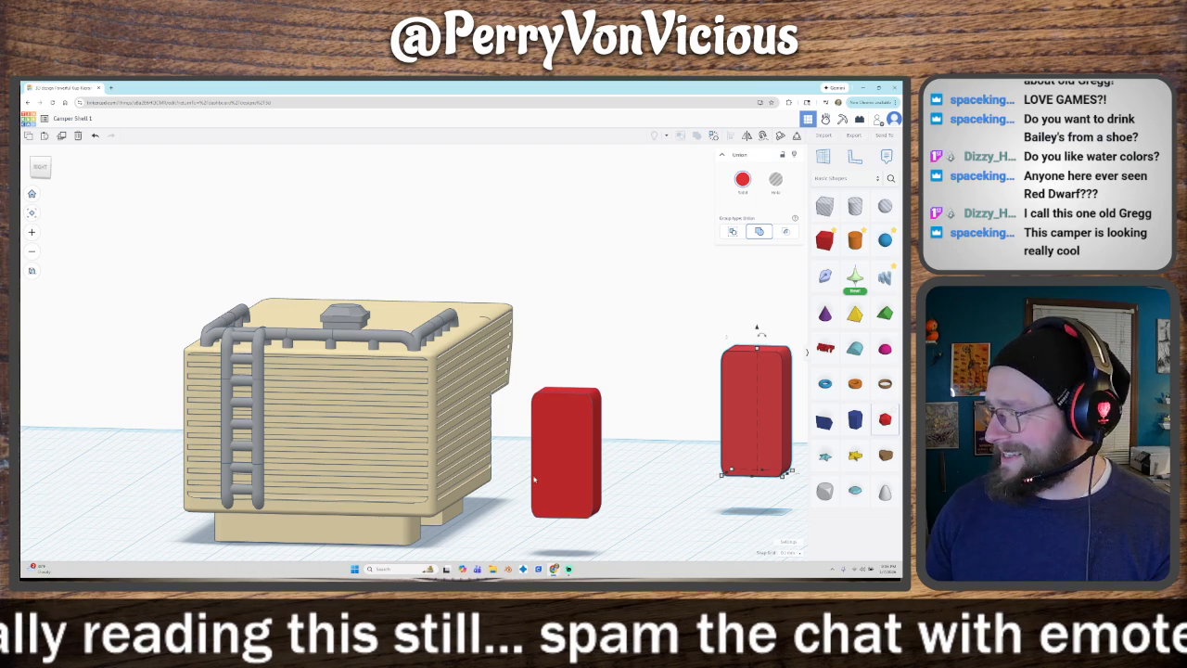
# Step: Stretch the original door block taller and slide it closer to the camper's rear wall
pyautogui.click(40, 166)
pyautogui.click(590, 442)
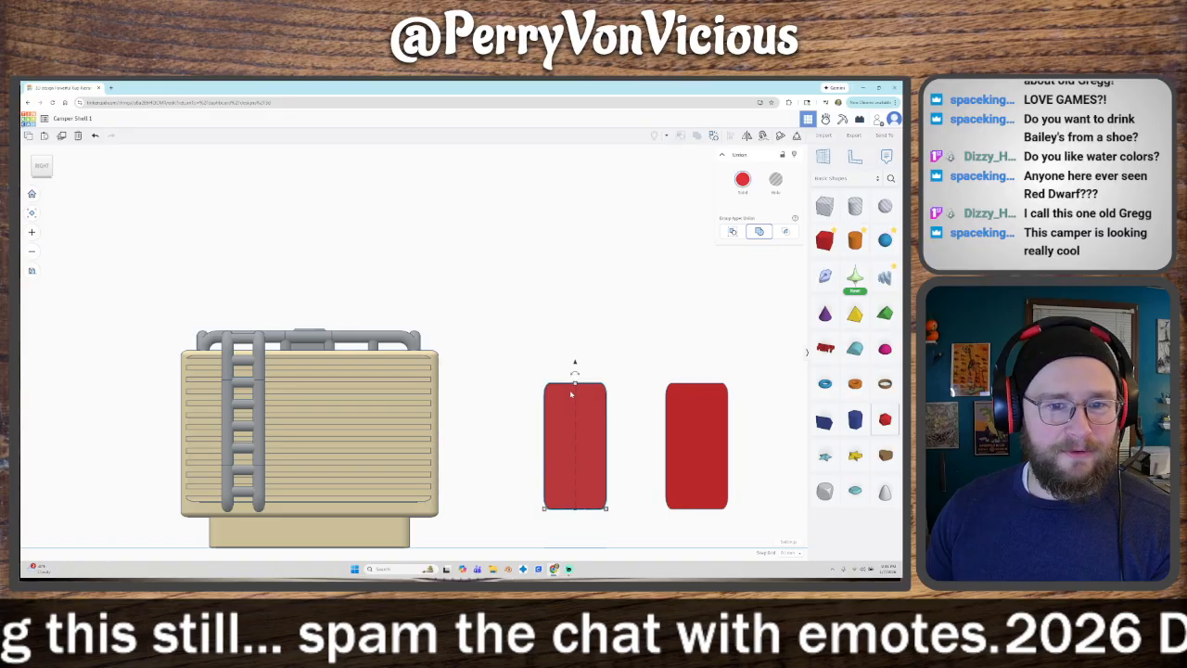
pyautogui.moveTo(575, 382); pyautogui.dragTo(571, 368)
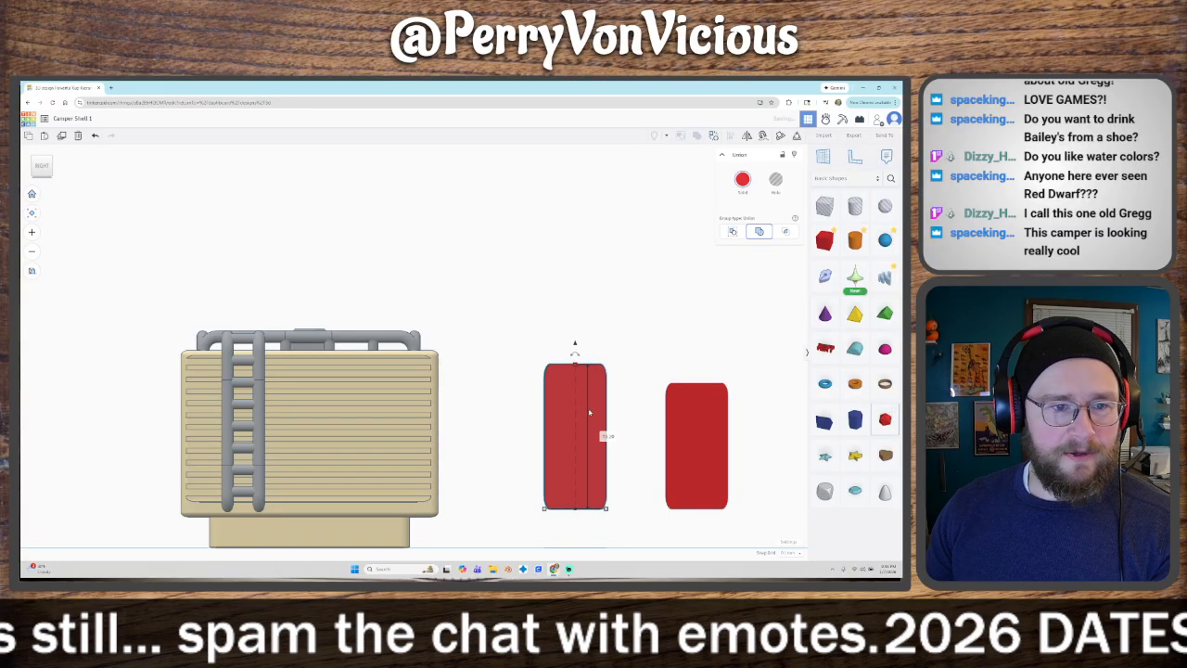
pyautogui.moveTo(597, 429); pyautogui.dragTo(533, 432)
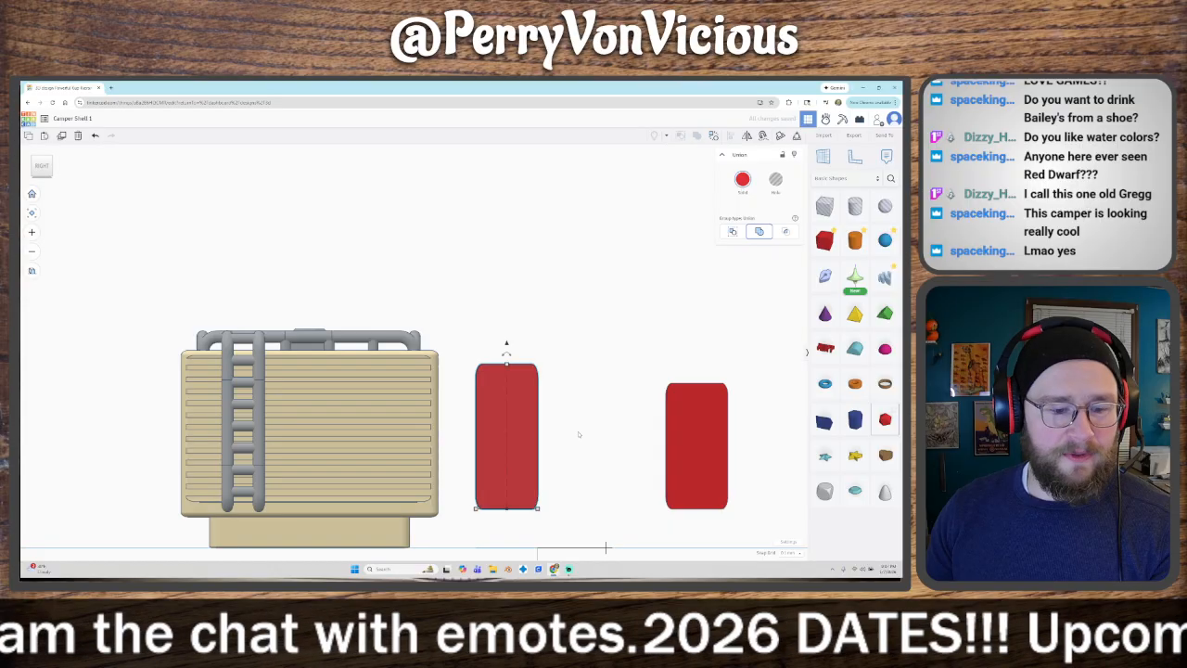
# Step: Duplicate the stretched door block and place the copy beside it, between the original and the shorter spare block
pyautogui.moveTo(575, 441); pyautogui.dragTo(538, 461, button='right')
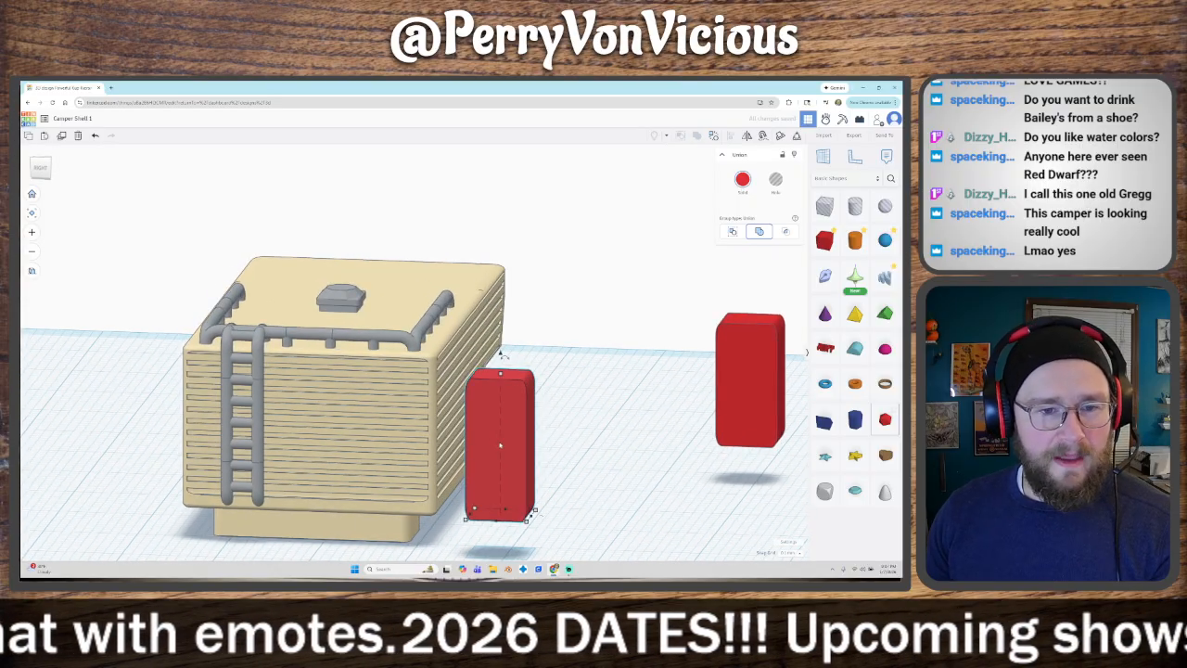
pyautogui.click(596, 452)
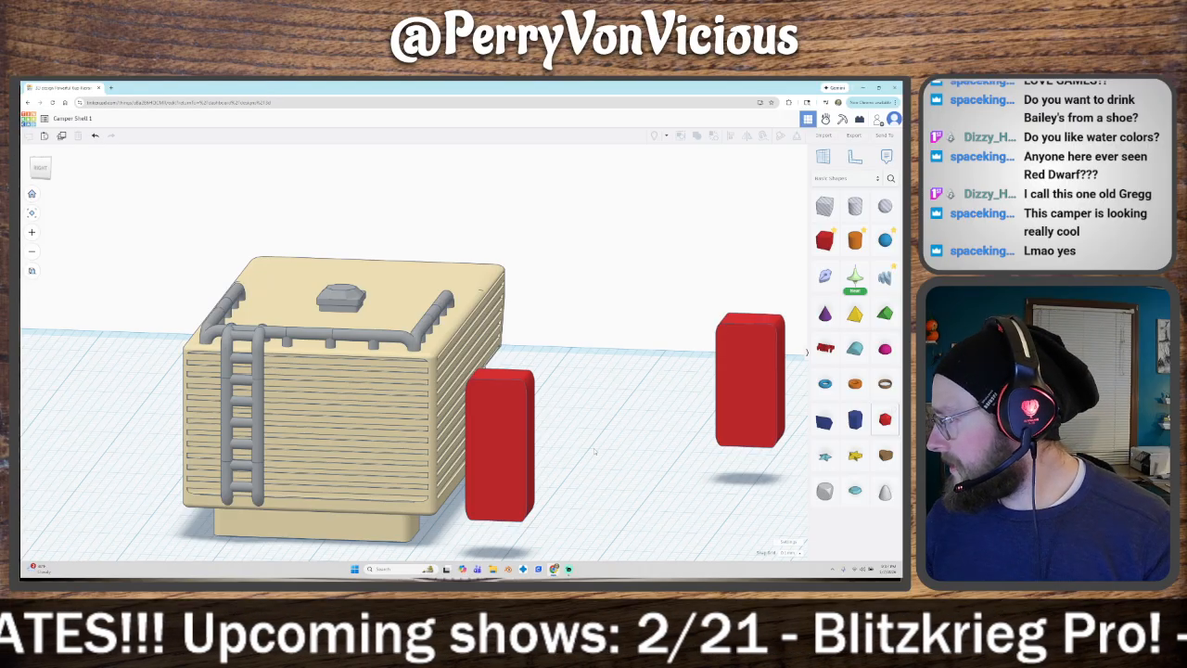
pyautogui.click(509, 454)
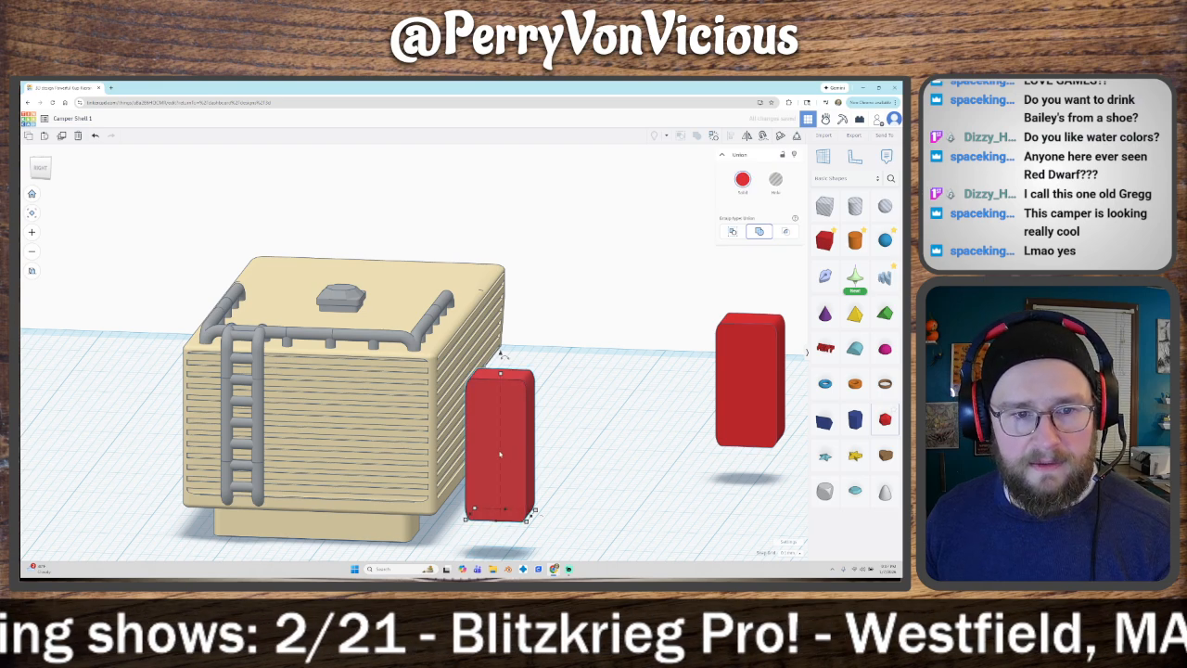
pyautogui.keyDown('alt'); pyautogui.moveTo(509, 457); pyautogui.dragTo(611, 460); pyautogui.keyUp('alt')
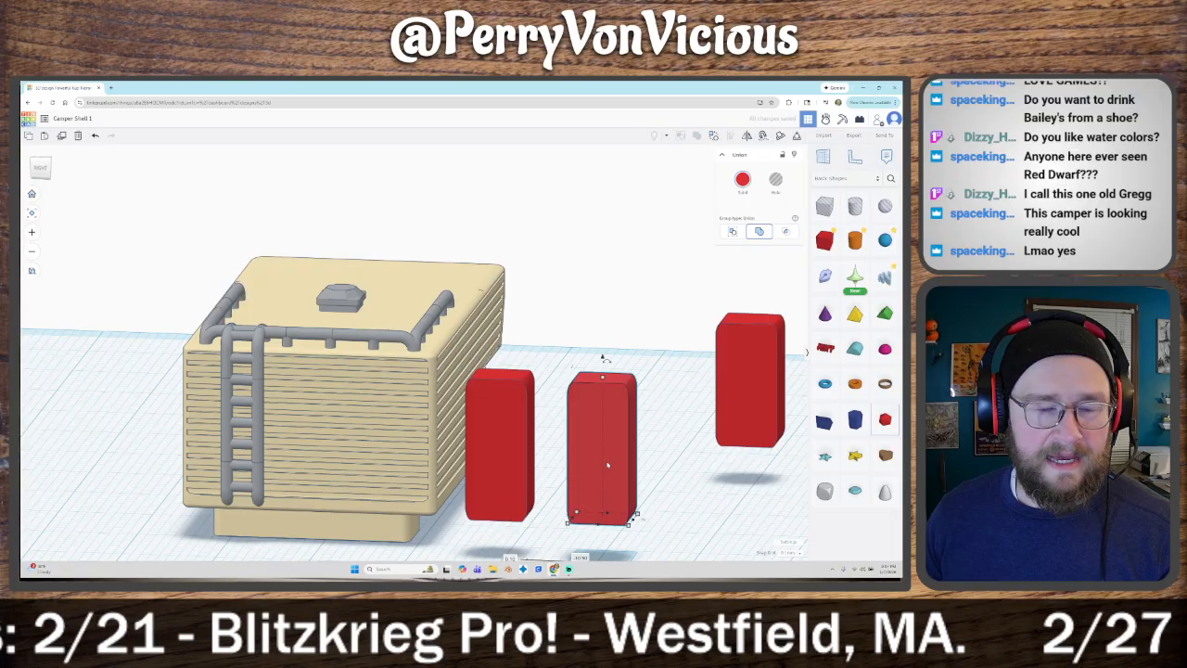
# Step: Duplicate the door block nearest the camper, make the copy slightly shorter and shift it out in front
pyautogui.click(504, 446)
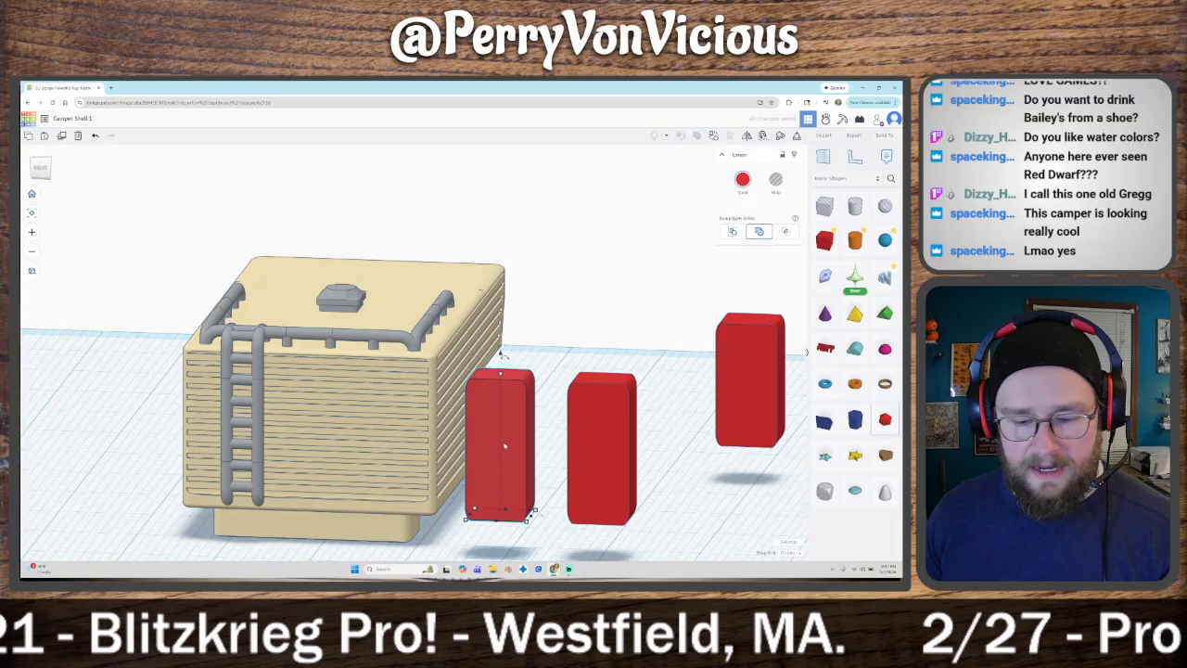
pyautogui.moveTo(502, 376)
pyautogui.moveTo(502, 375); pyautogui.dragTo(502, 385)
pyautogui.hotkey('ctrl', 'd')
pyautogui.press('Down')
pyautogui.press('Down')
pyautogui.press('Down')
pyautogui.press('Down')
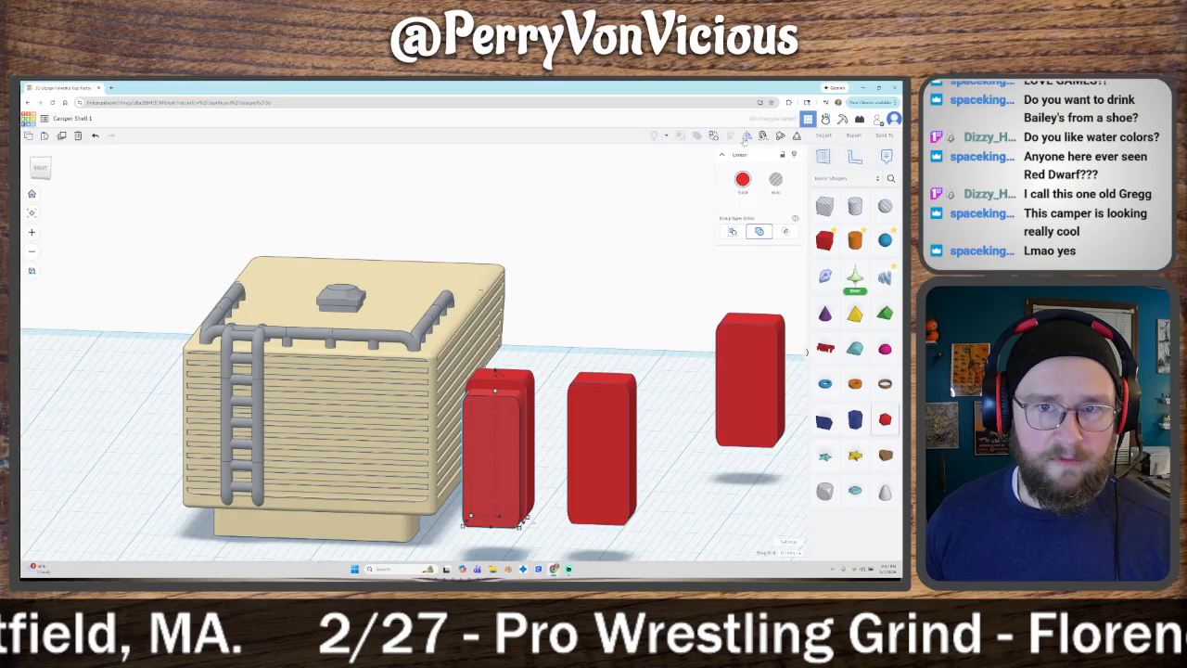
# Step: Mirror the shorter copy front to back so its rounded side faces outward, and shift it slightly away from the door block
pyautogui.click(747, 136)
pyautogui.click(454, 526)
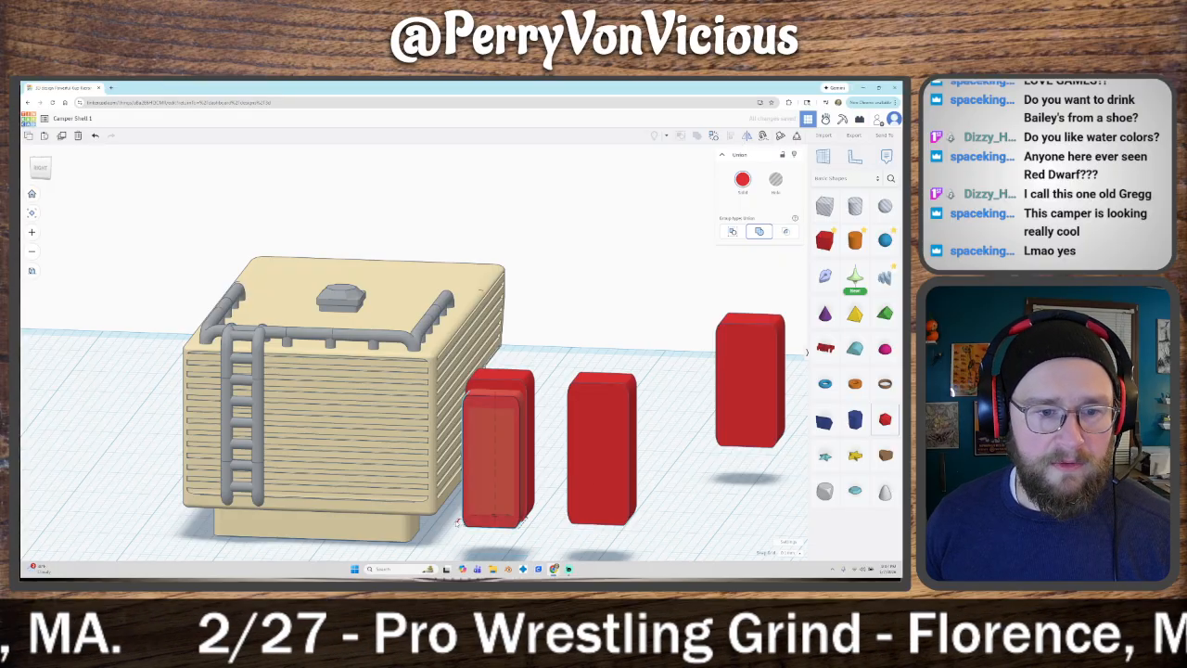
pyautogui.moveTo(549, 513); pyautogui.dragTo(423, 520, button='right')
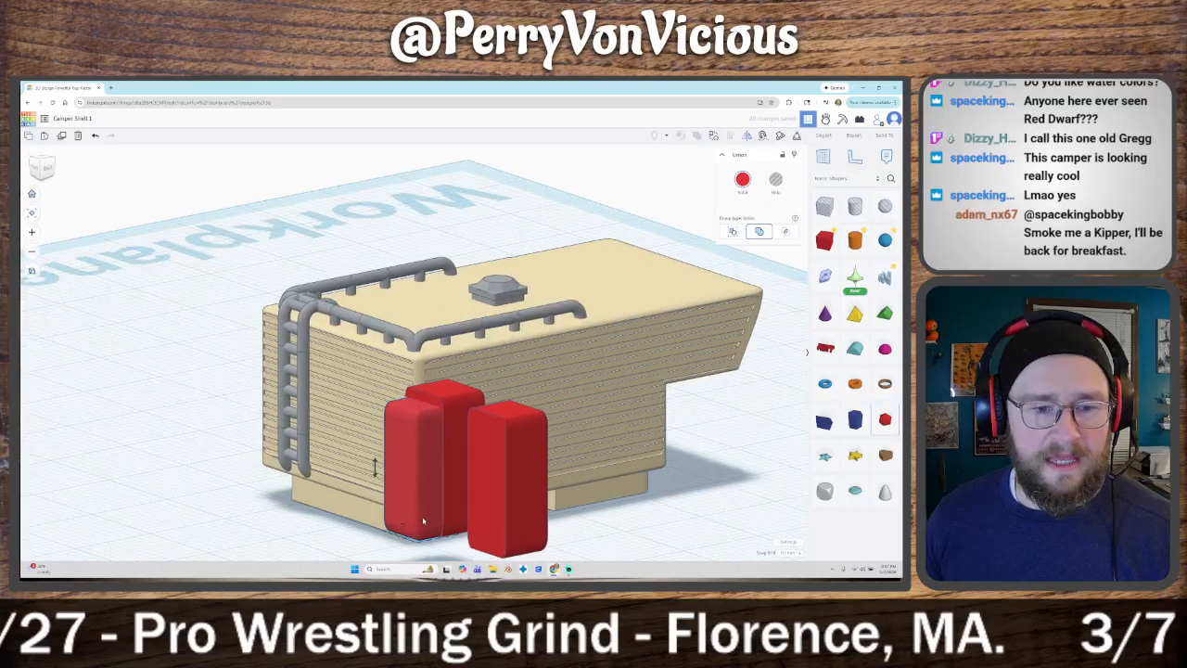
pyautogui.moveTo(429, 504); pyautogui.dragTo(422, 502)
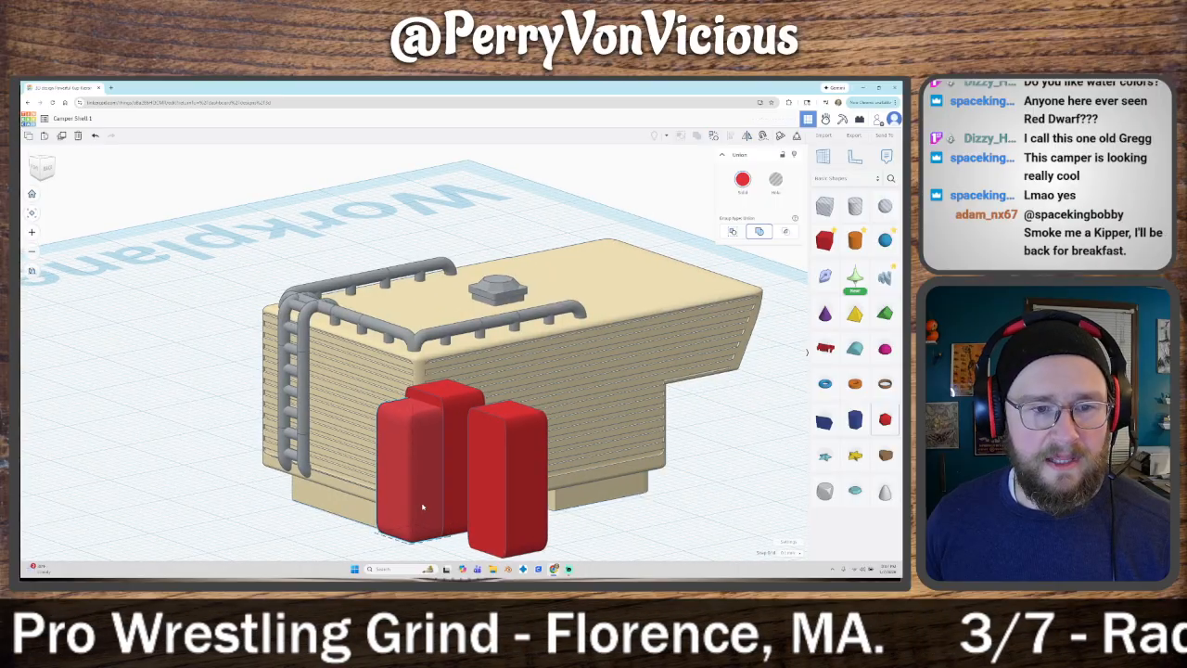
# Step: Narrow the front copy so it leaves an even border inside the door block's outline
pyautogui.click(41, 168)
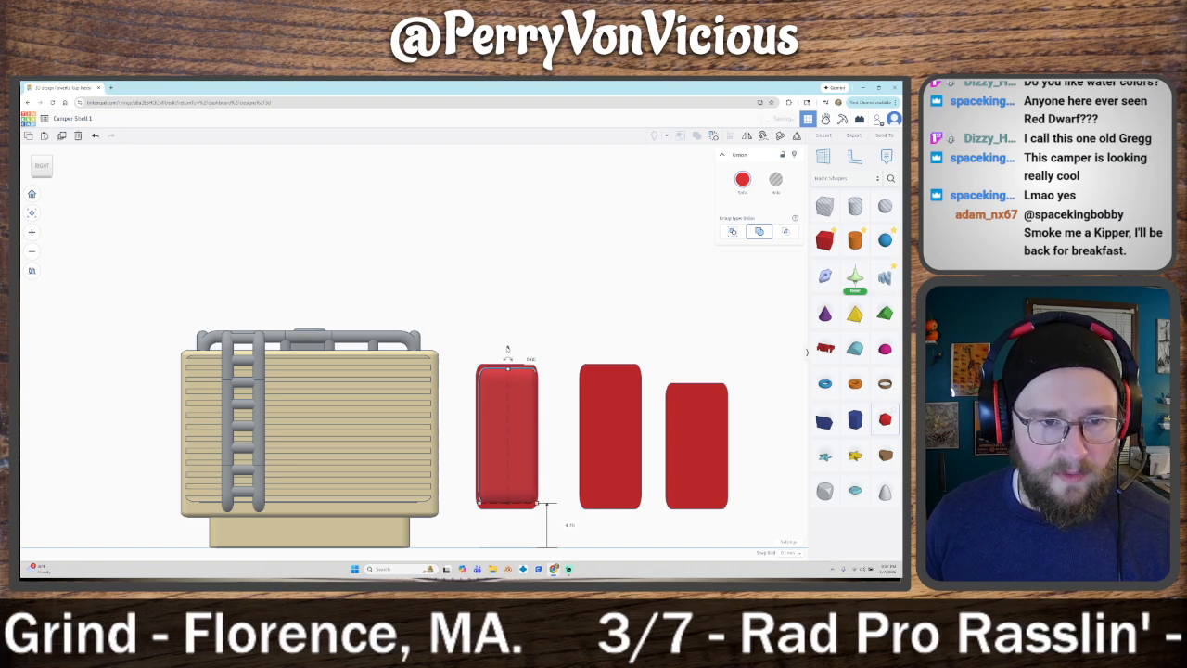
pyautogui.moveTo(559, 452); pyautogui.dragTo(558, 462, button='right')
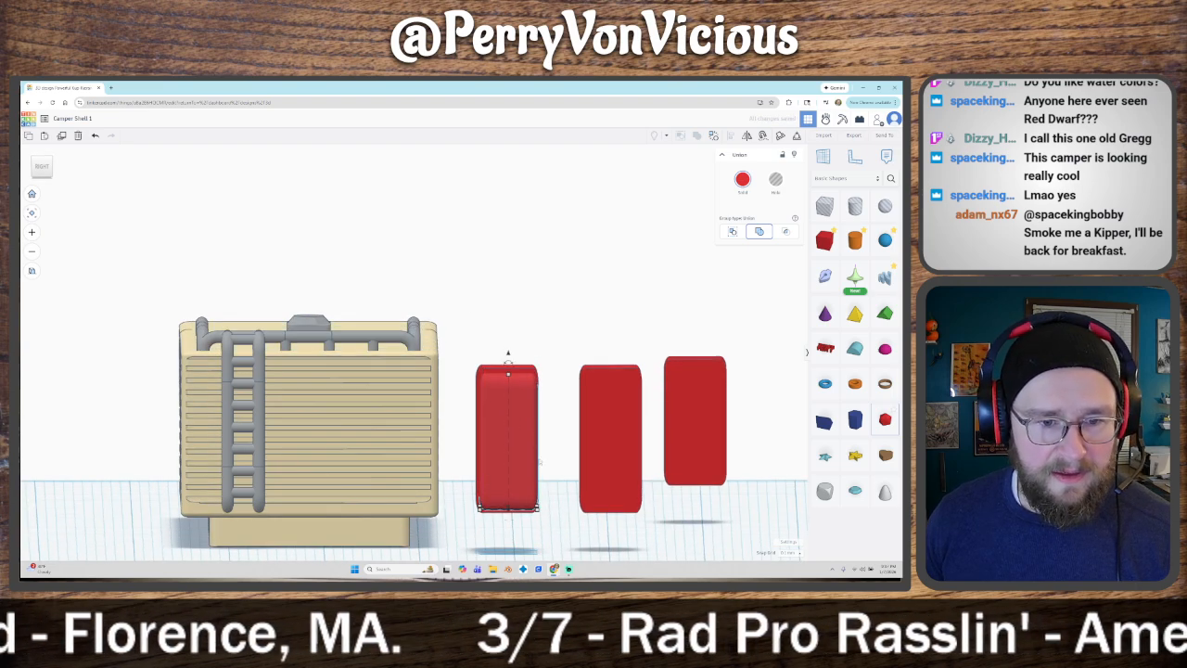
pyautogui.press('f')
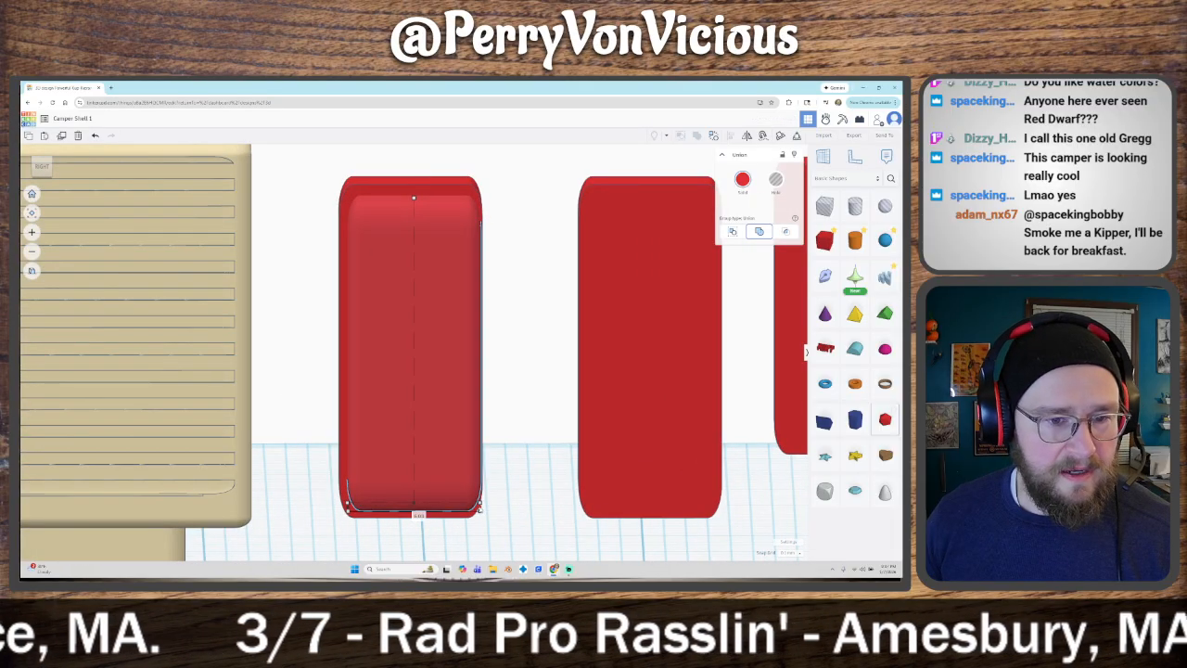
pyautogui.moveTo(479, 509); pyautogui.dragTo(474, 510)
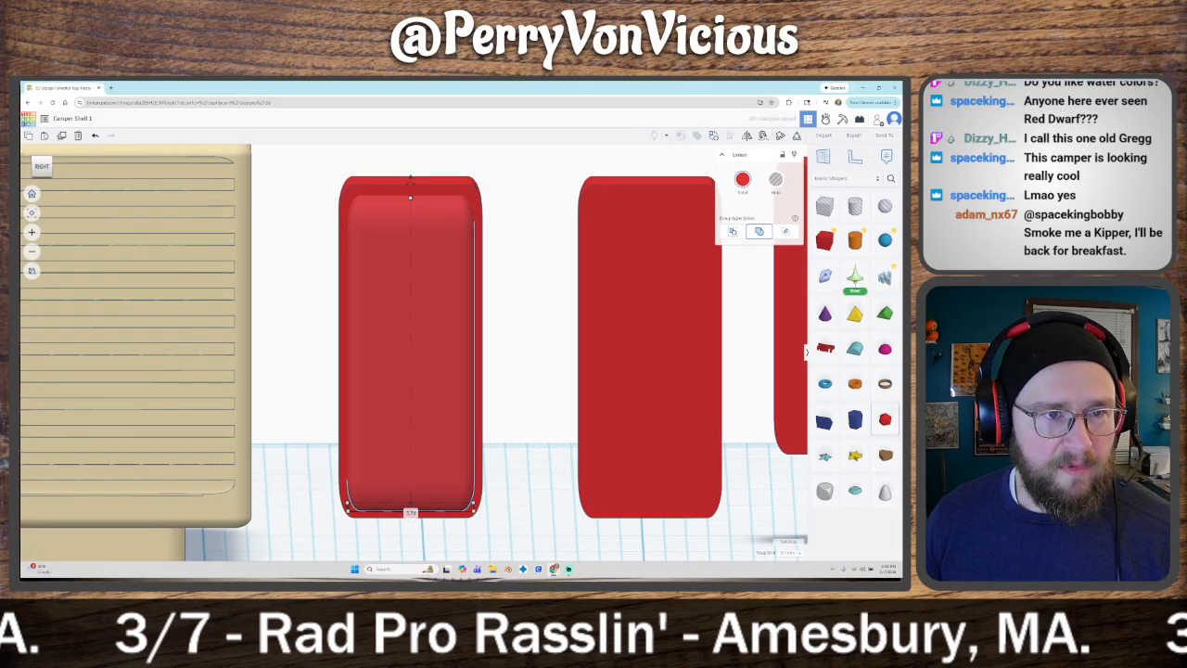
# Step: Nudge the inset copy slightly outward from the door block's face and turn it into a hole
pyautogui.click(41, 167)
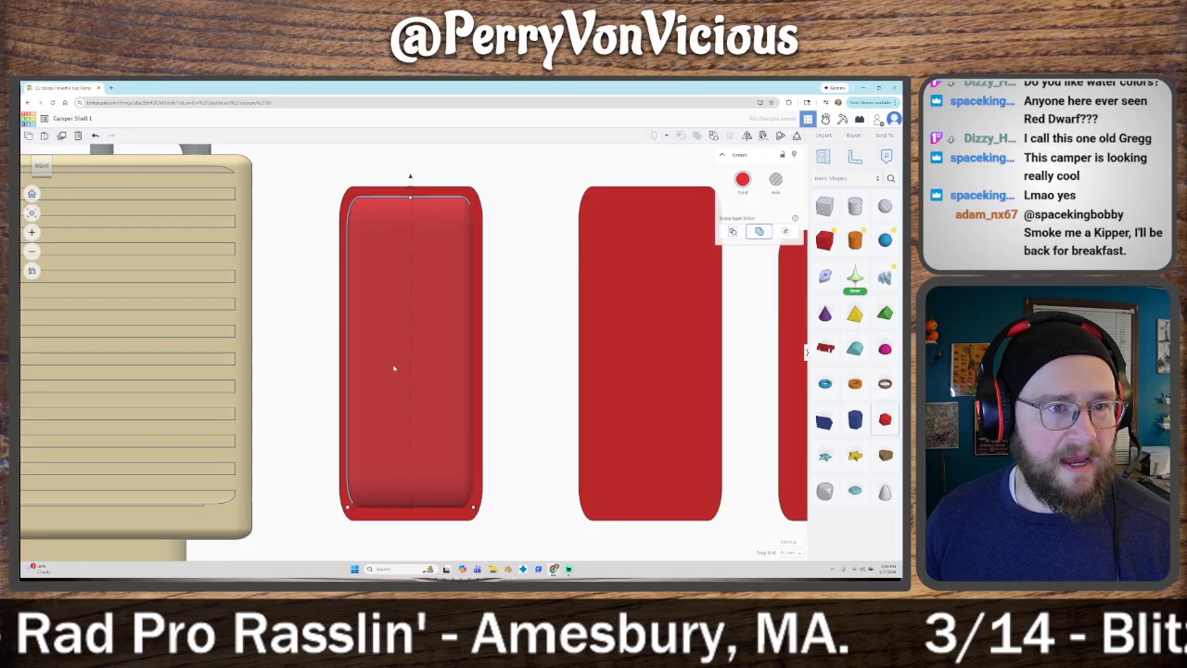
pyautogui.moveTo(387, 367); pyautogui.dragTo(448, 414, button='right')
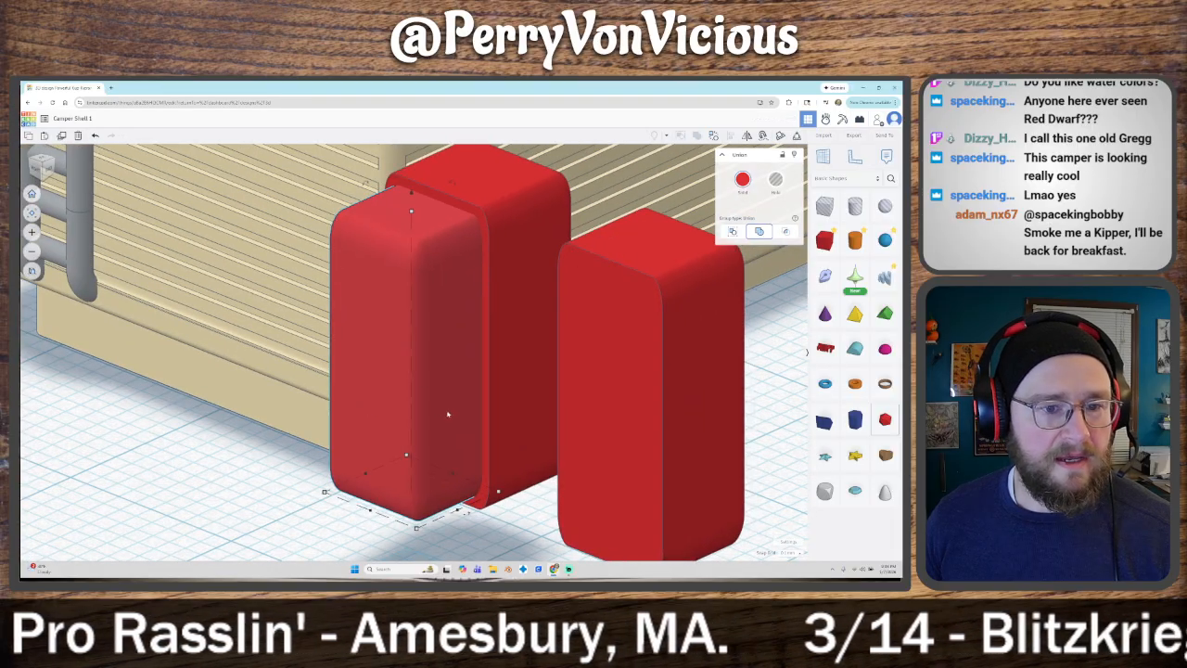
pyautogui.click(42, 167)
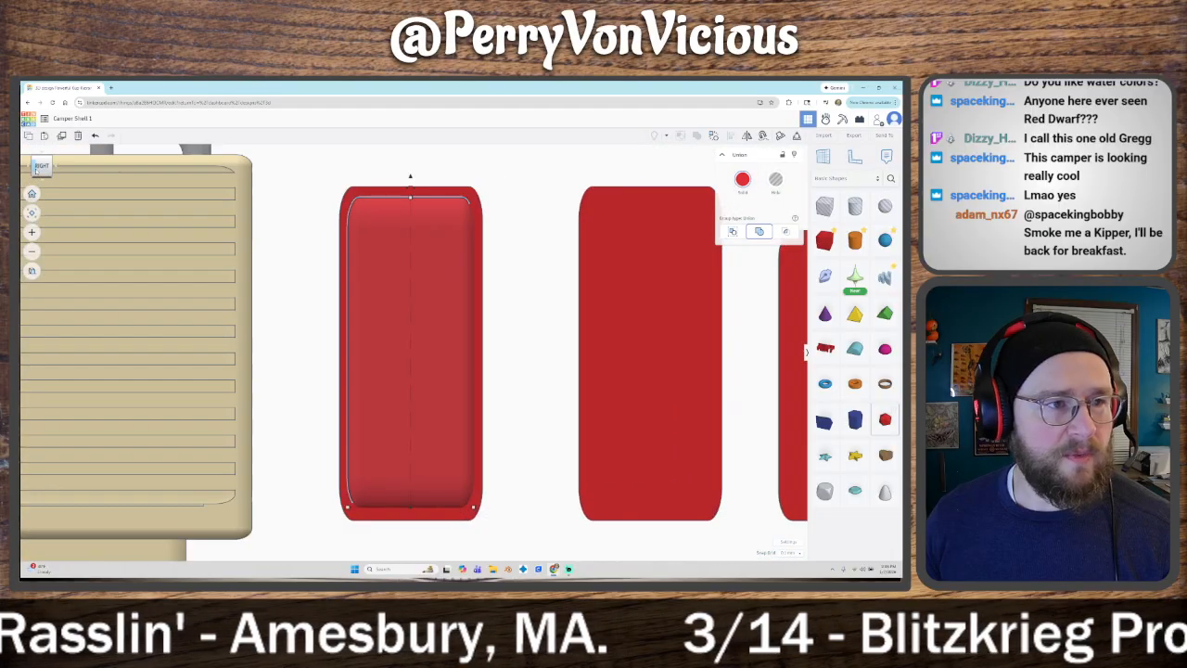
pyautogui.click(51, 168)
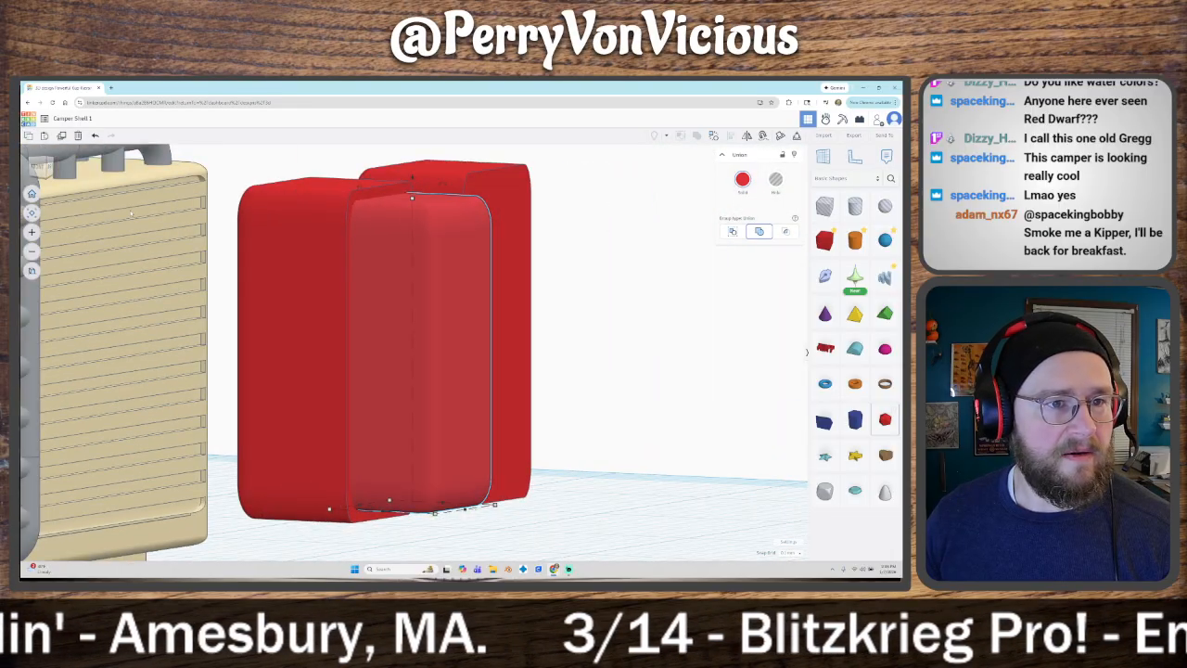
pyautogui.press('Right')
pyautogui.press('Right')
pyautogui.press('Right')
pyautogui.press('Right')
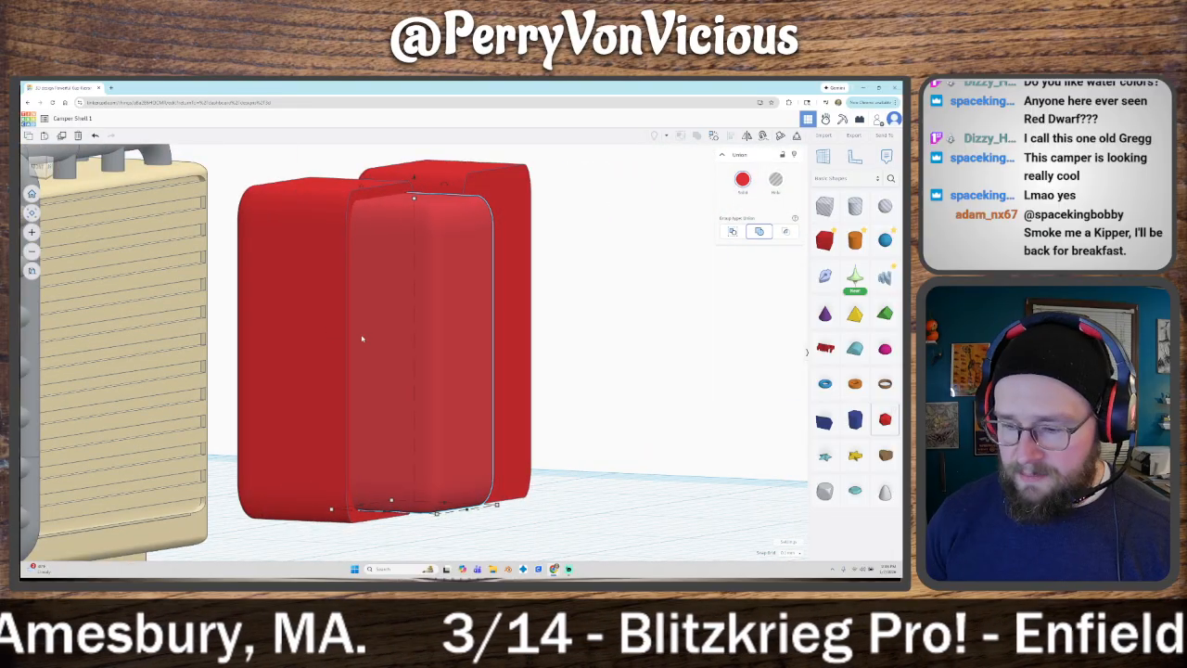
pyautogui.press('Right')
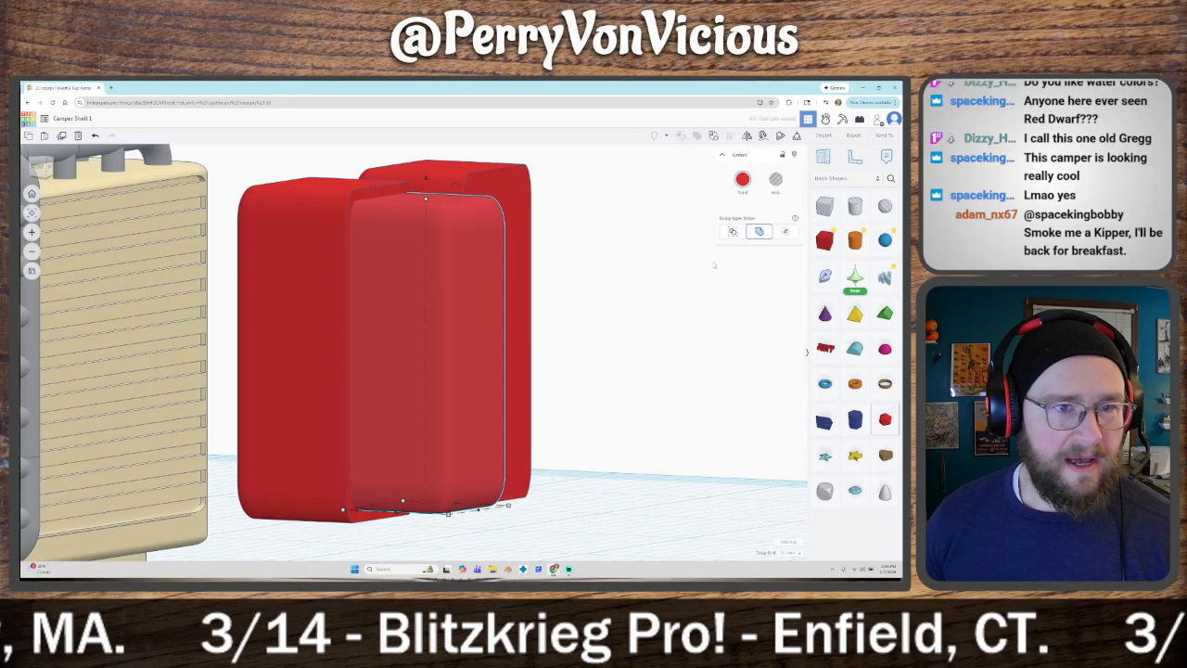
pyautogui.click(775, 179)
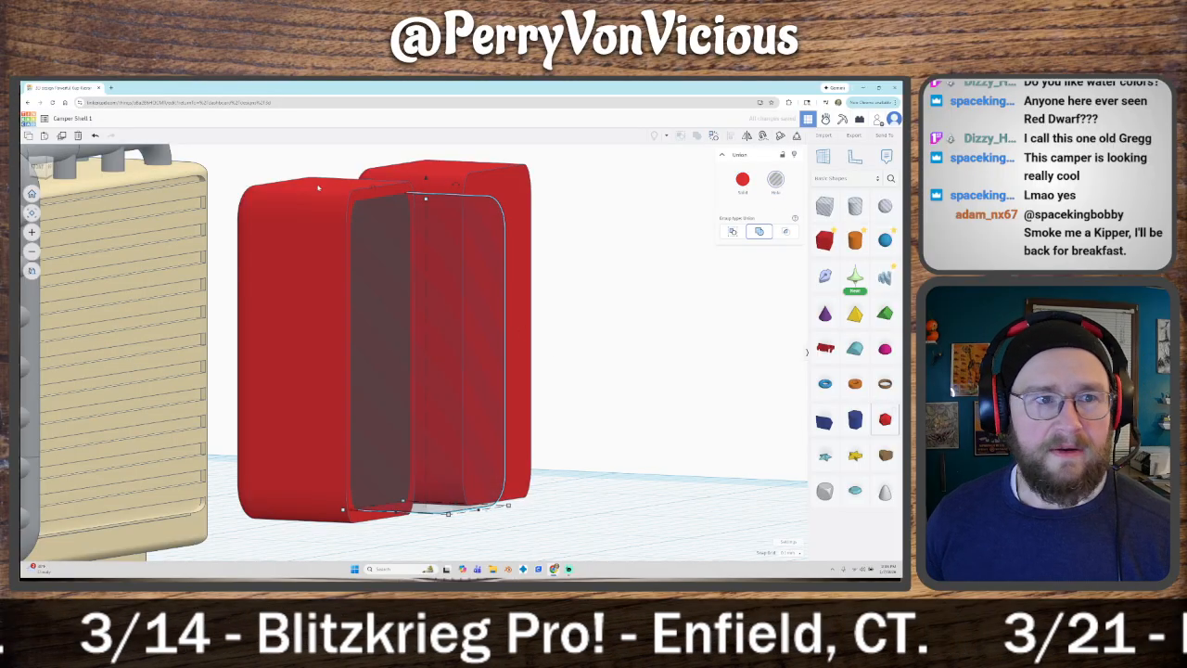
# Step: Select the door block and the inset hole and group them to cut a recess into the door's outer face
pyautogui.moveTo(423, 271); pyautogui.dragTo(371, 305, button='right')
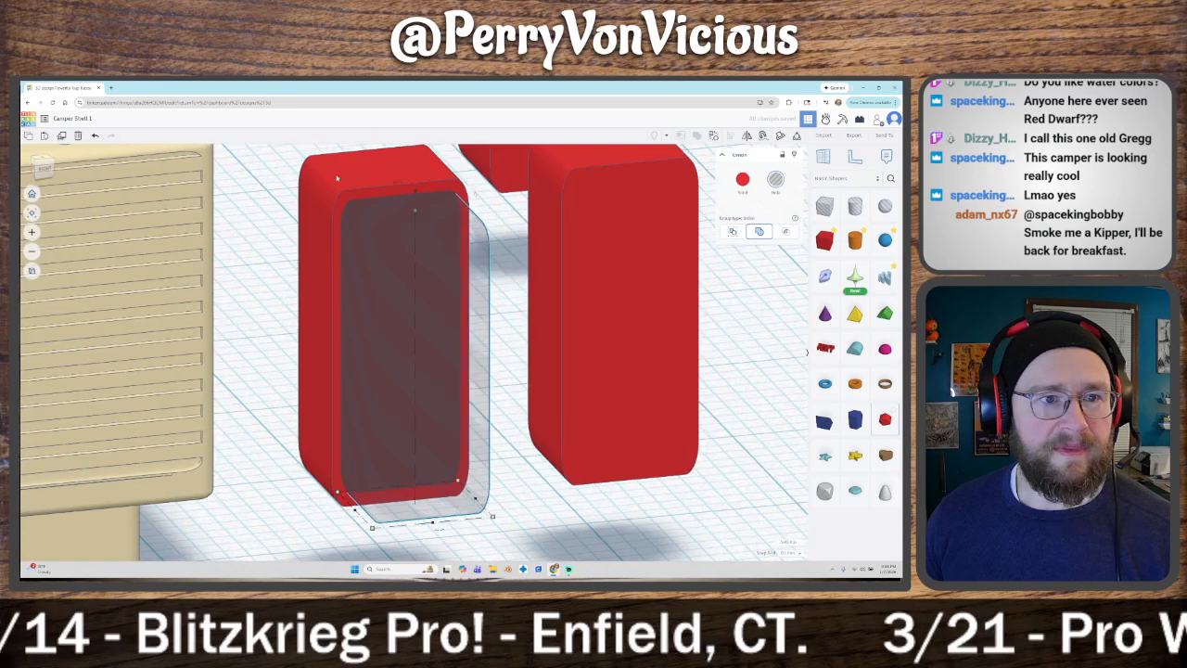
pyautogui.click(283, 159)
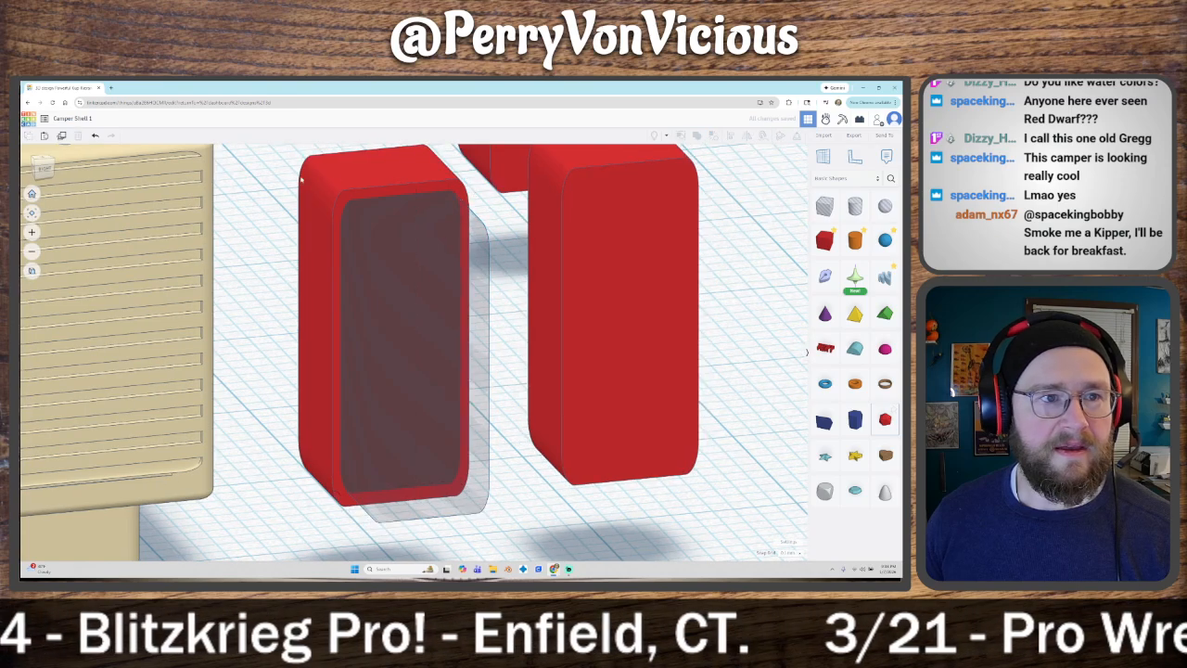
pyautogui.click(387, 244)
pyautogui.hotkey('ctrl', 'g')
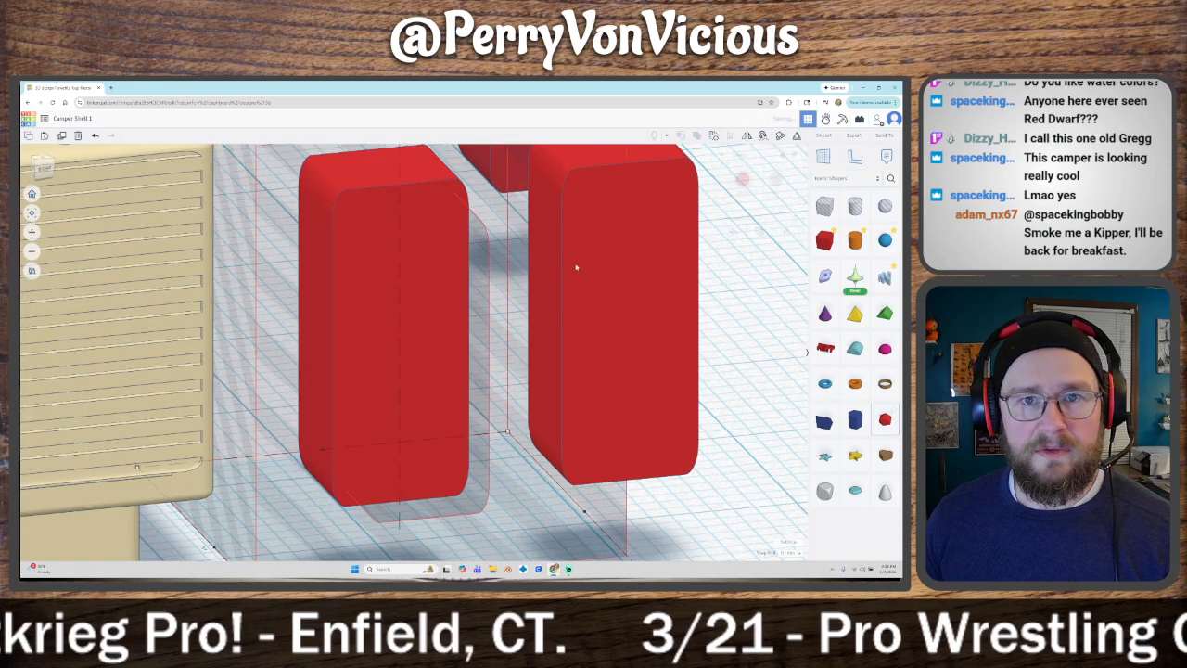
# Step: Duplicate the recessed door block, place the copy well out in front of the original and stretch it much deeper
pyautogui.moveTo(507, 392); pyautogui.dragTo(397, 454, button='right')
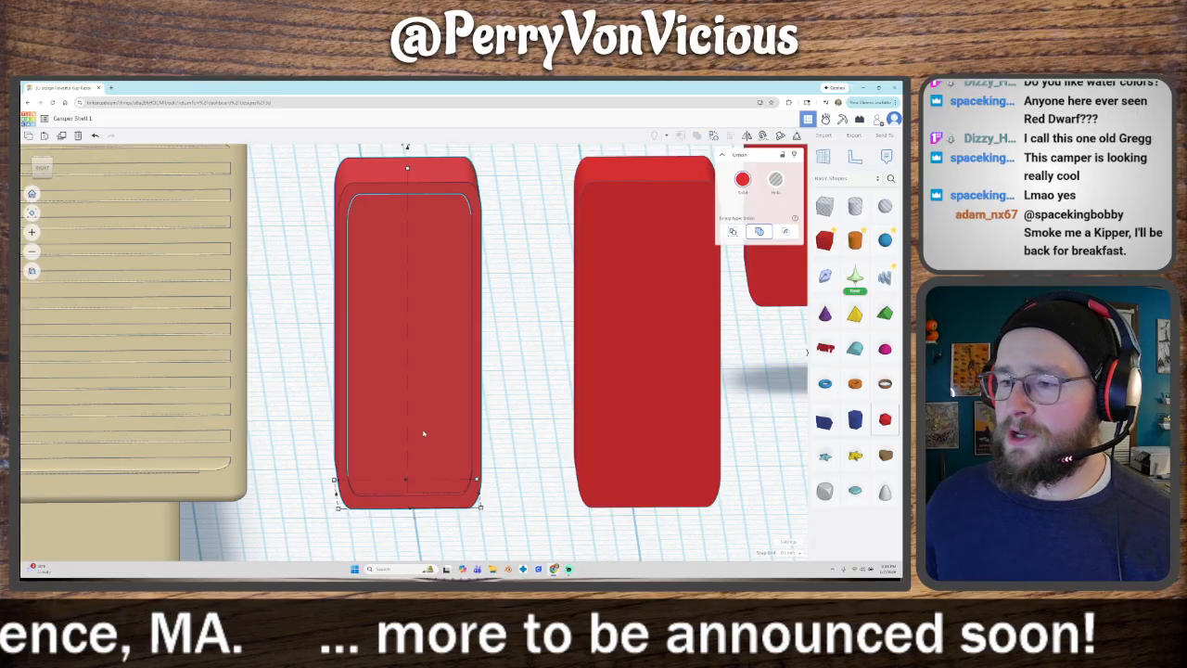
pyautogui.click(44, 167)
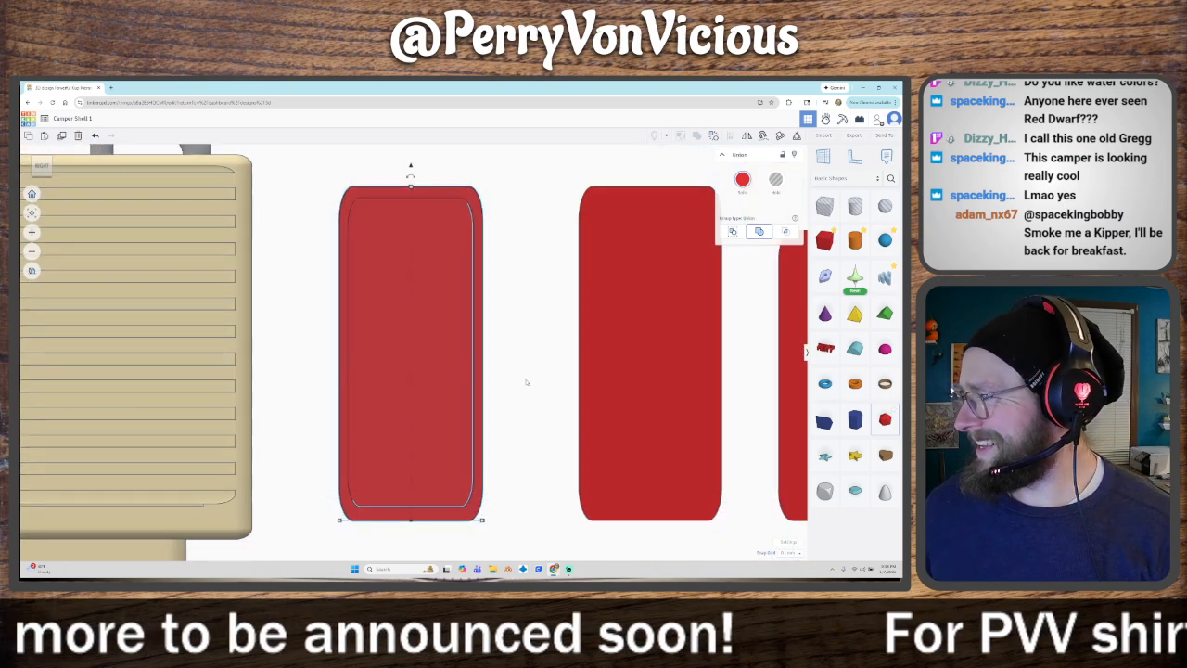
pyautogui.scroll(-3, 525, 381)
pyautogui.moveTo(535, 396); pyautogui.dragTo(521, 408, button='right')
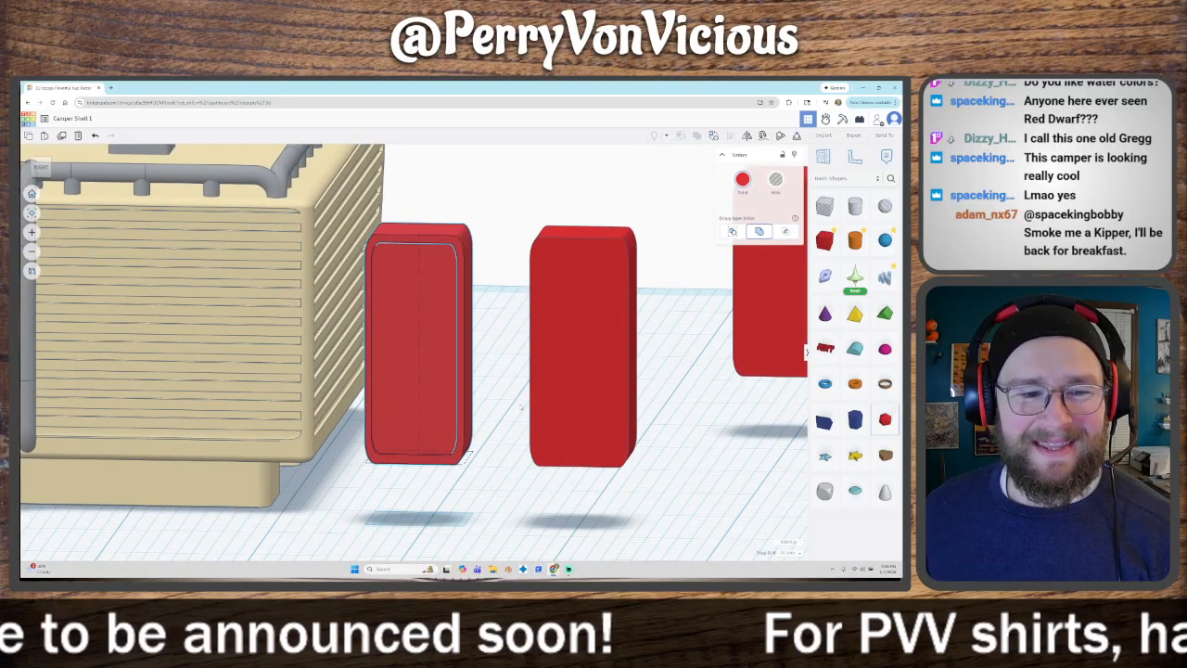
pyautogui.click(388, 373)
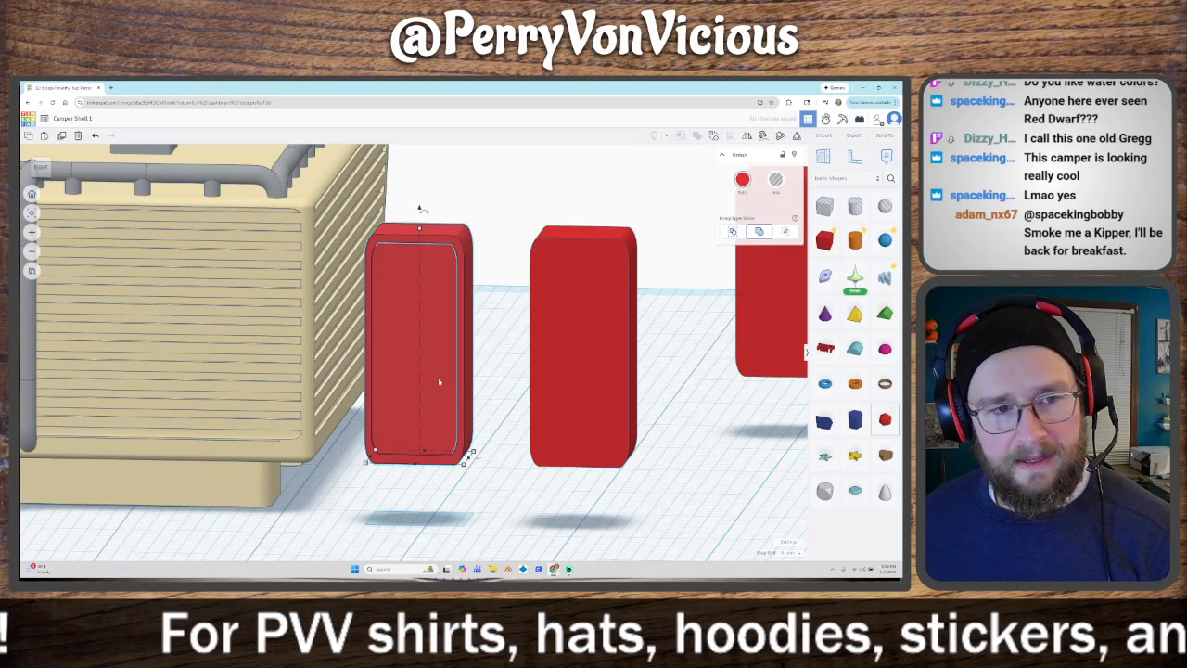
pyautogui.moveTo(439, 382); pyautogui.dragTo(423, 428)
pyautogui.moveTo(423, 428); pyautogui.dragTo(329, 450, button='right')
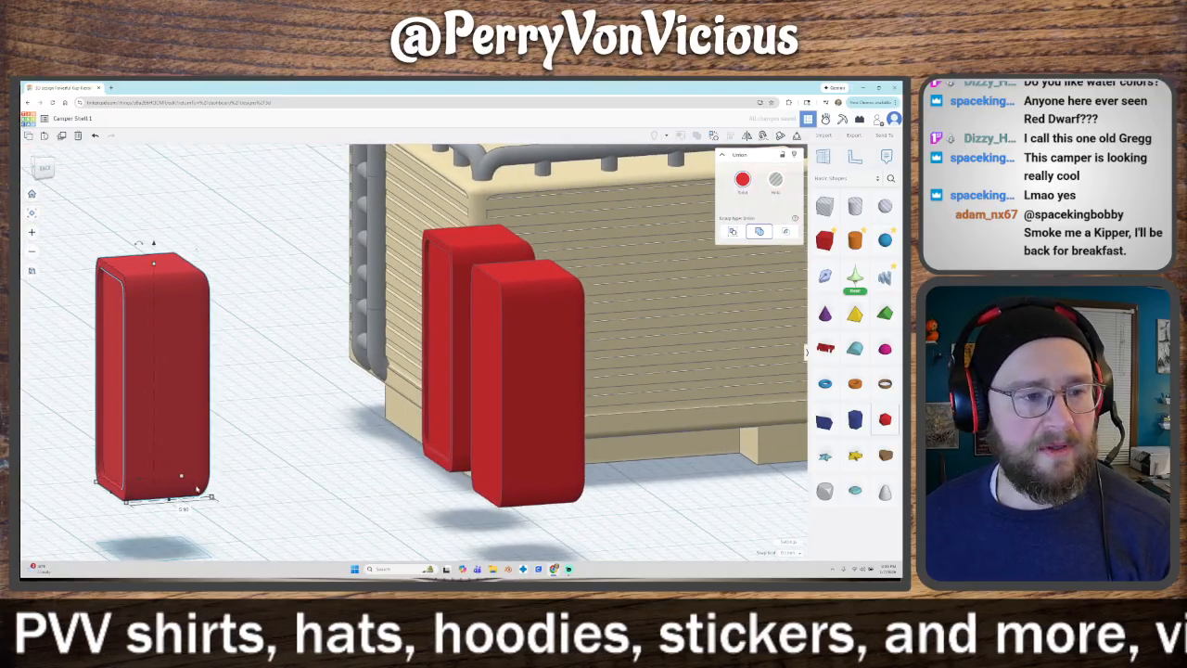
pyautogui.moveTo(199, 490); pyautogui.dragTo(332, 486)
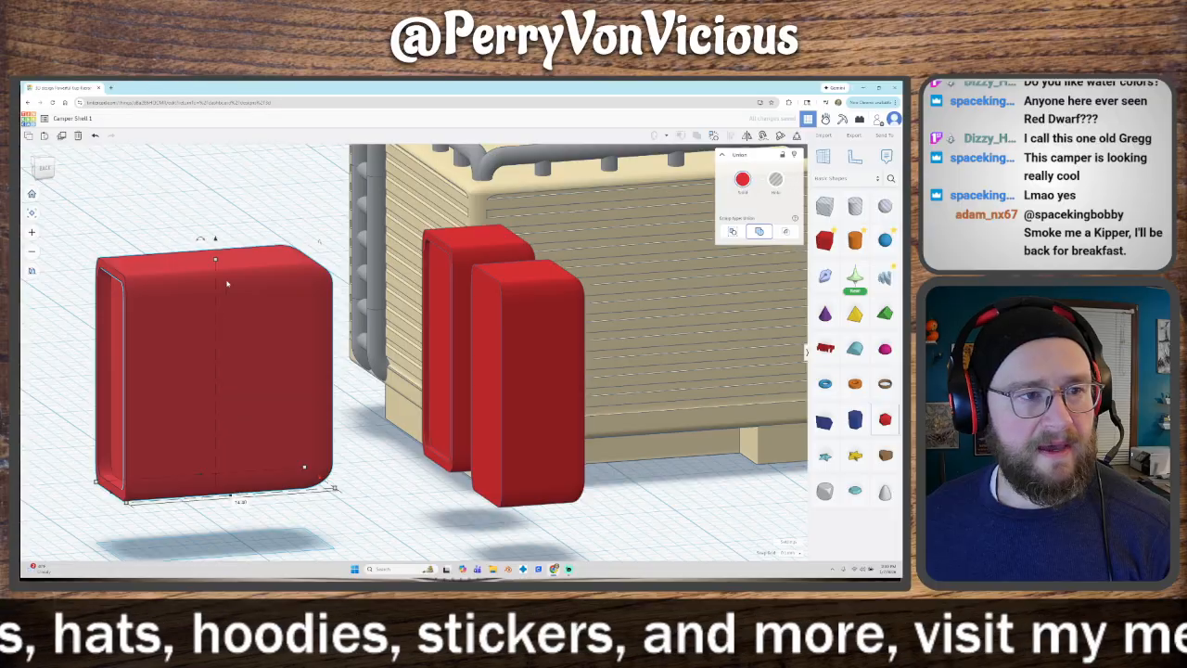
# Step: Reduce the height of the deepened door copy and narrow it to about half its width
pyautogui.moveTo(222, 472); pyautogui.dragTo(424, 477, button='right')
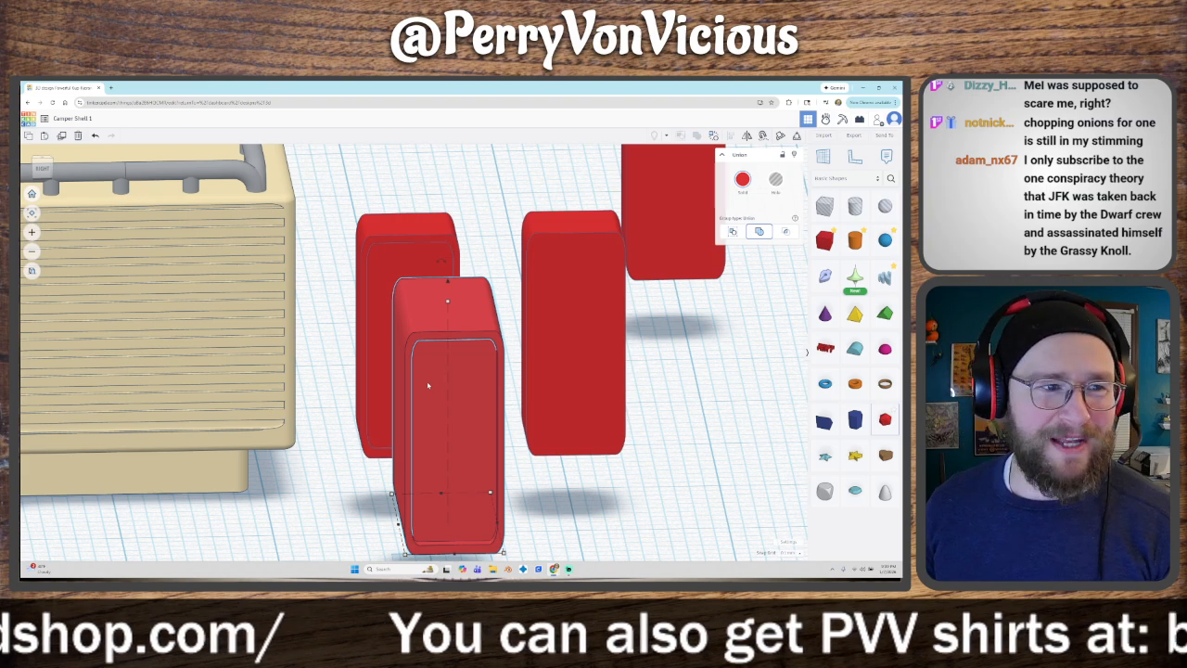
pyautogui.moveTo(448, 302)
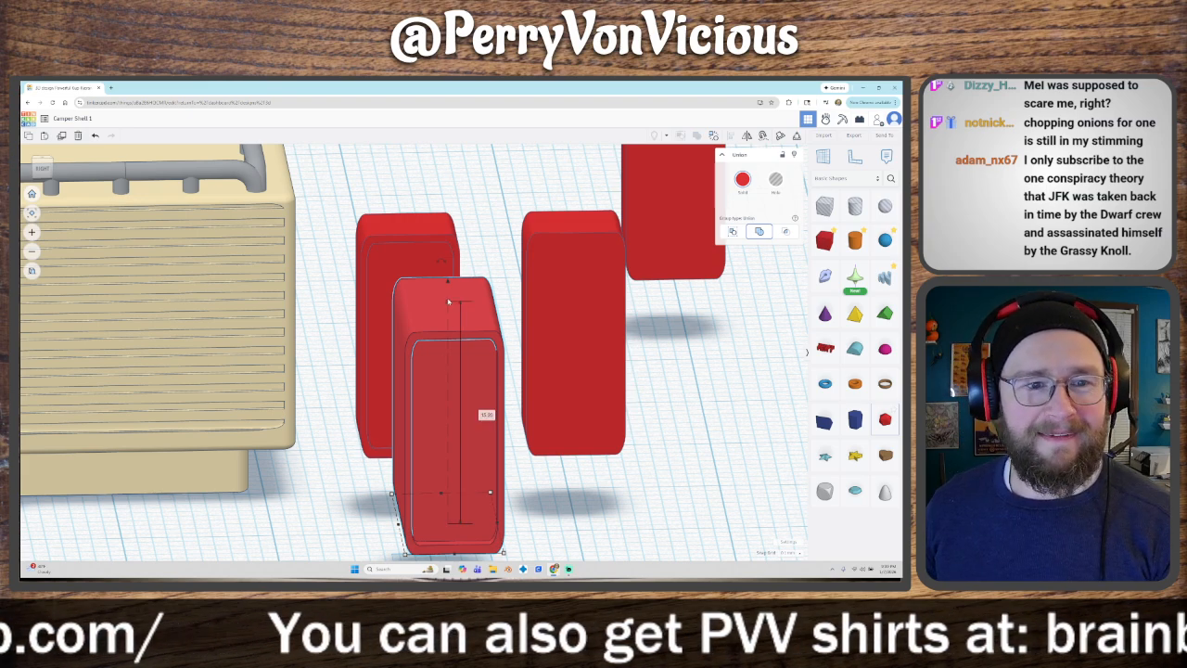
pyautogui.click(42, 169)
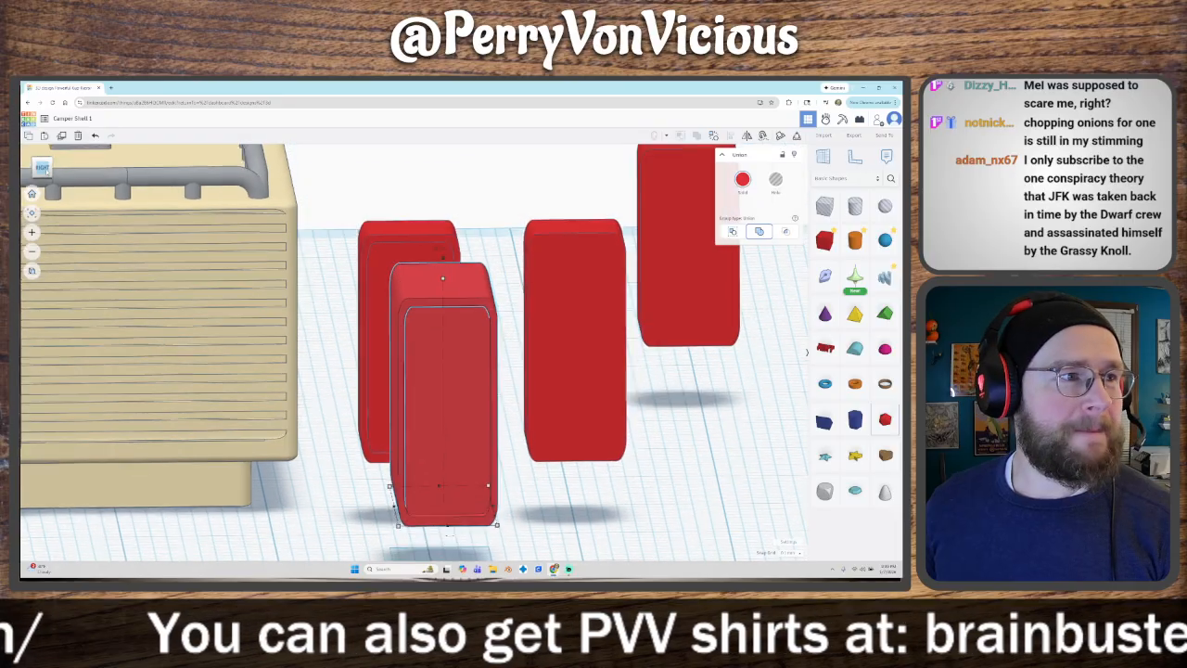
pyautogui.moveTo(434, 238); pyautogui.dragTo(438, 257)
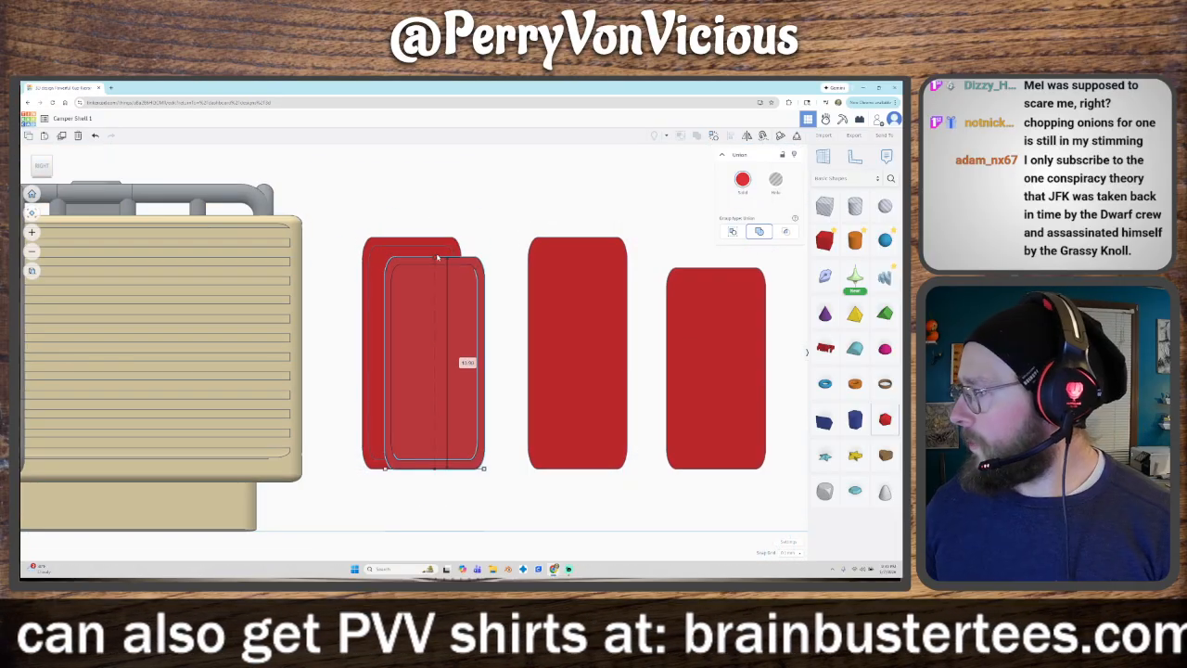
pyautogui.moveTo(515, 453); pyautogui.dragTo(514, 475, button='right')
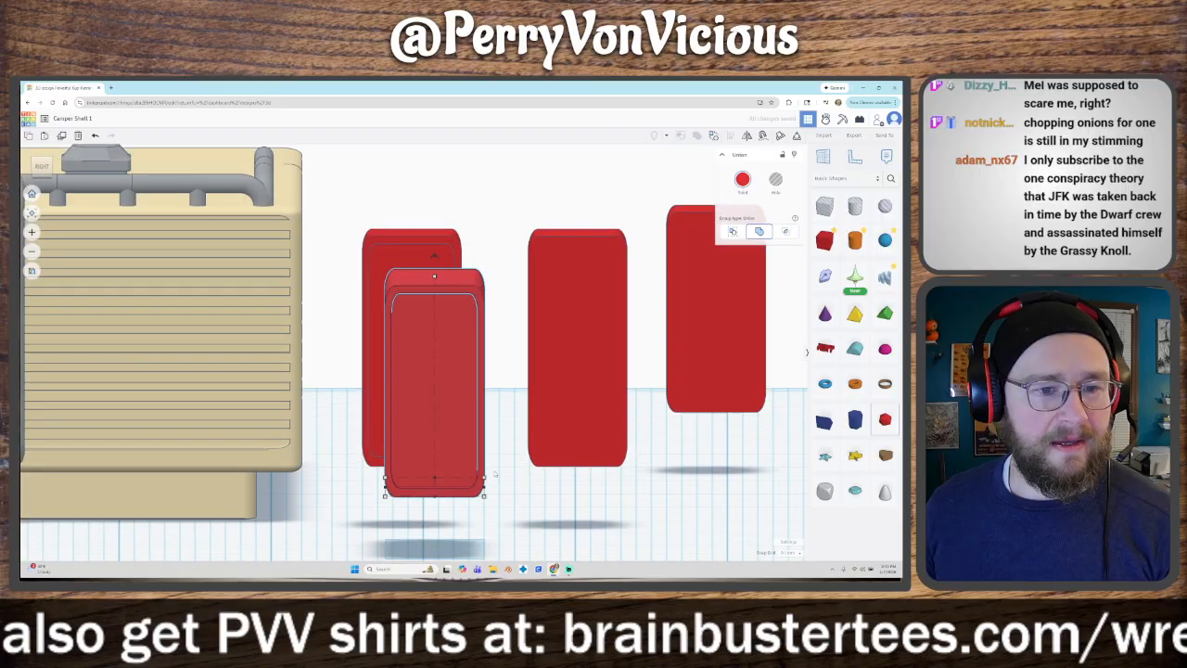
pyautogui.moveTo(485, 487); pyautogui.dragTo(434, 489)
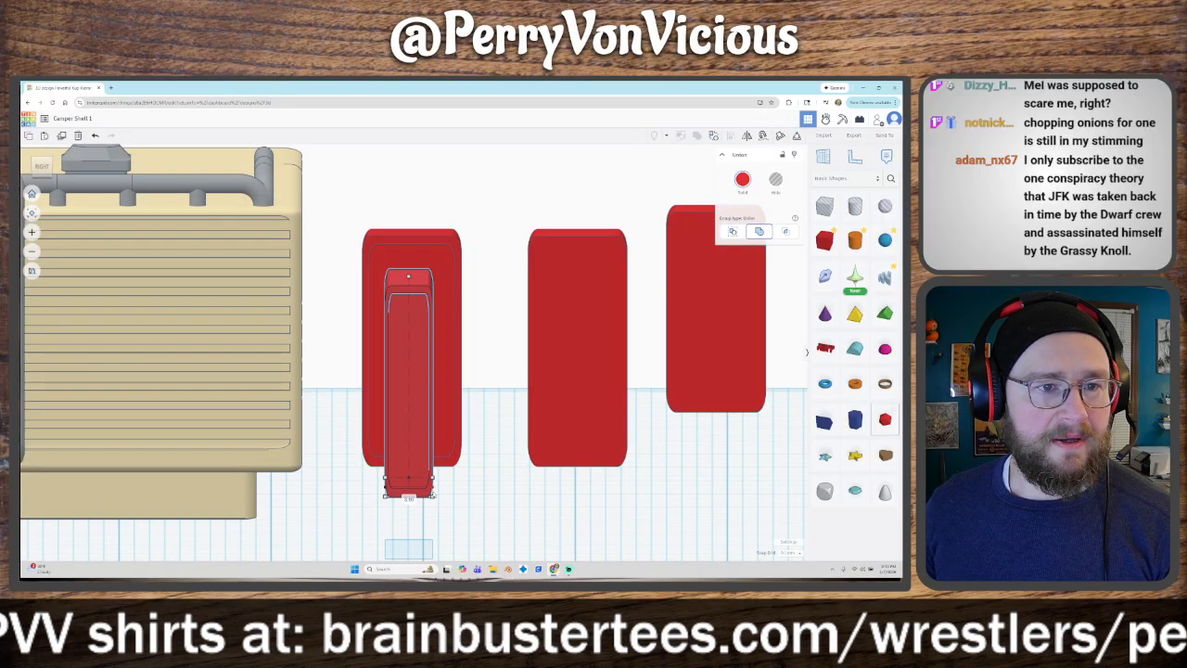
# Step: Shorten the deep, narrow door copy into a small panel block level with the door's upper half
pyautogui.click(42, 174)
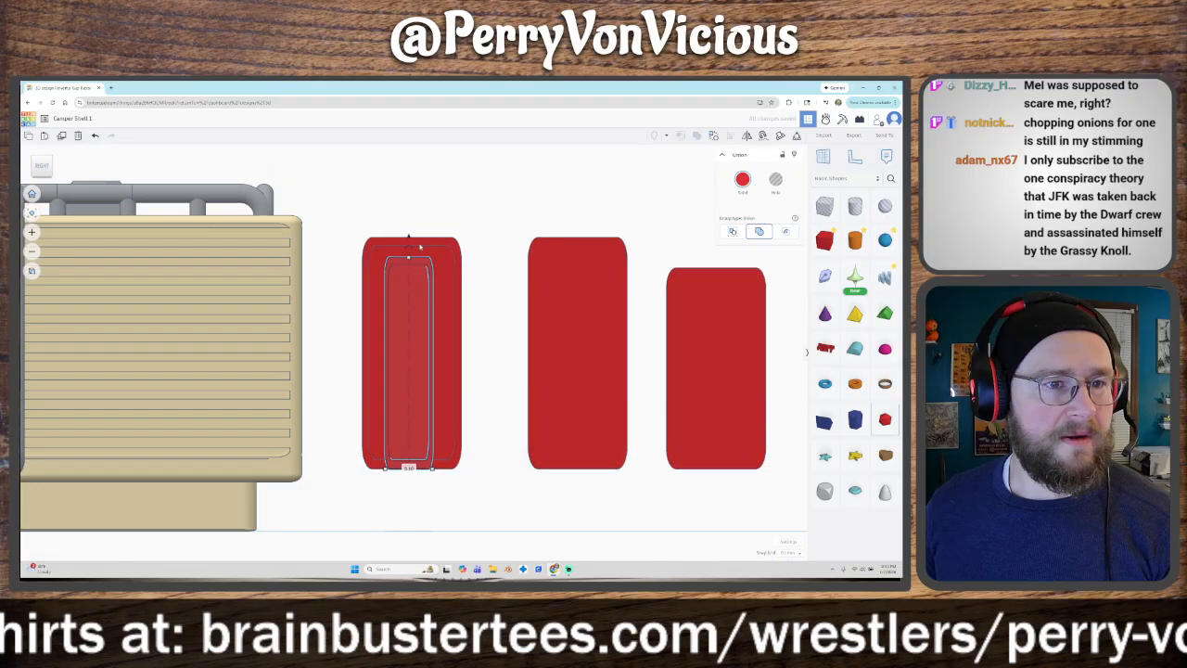
pyautogui.moveTo(407, 262)
pyautogui.mouseDown()
pyautogui.moveTo(401, 413)
pyautogui.moveTo(414, 246)
pyautogui.mouseUp()
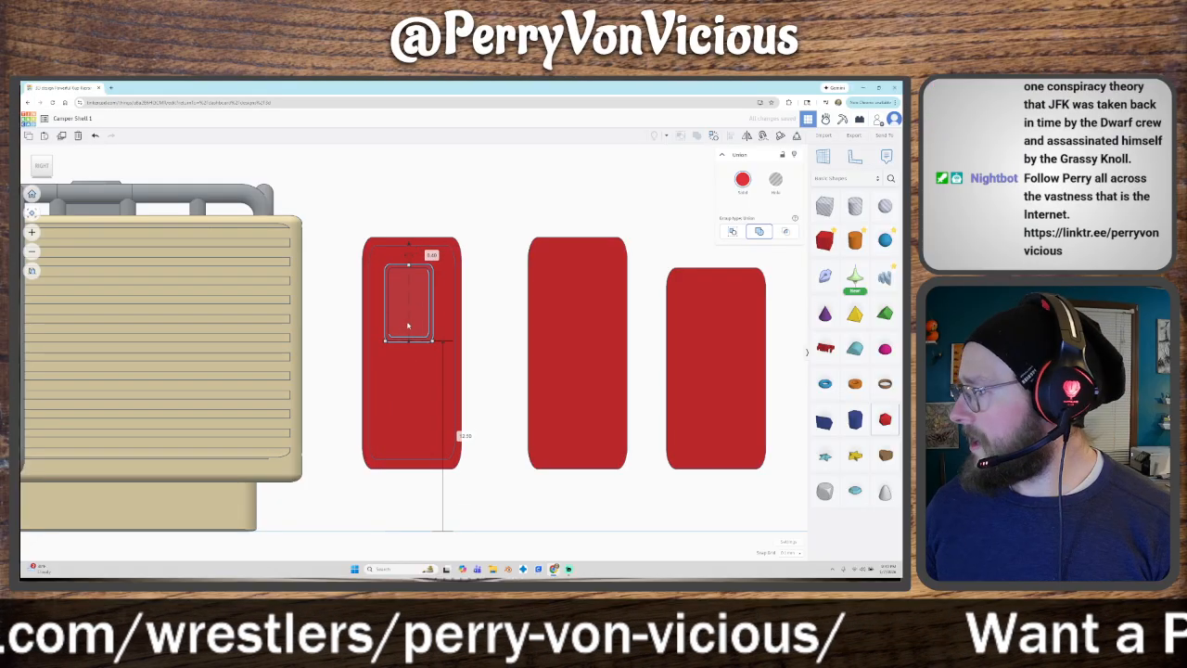
pyautogui.click(506, 216)
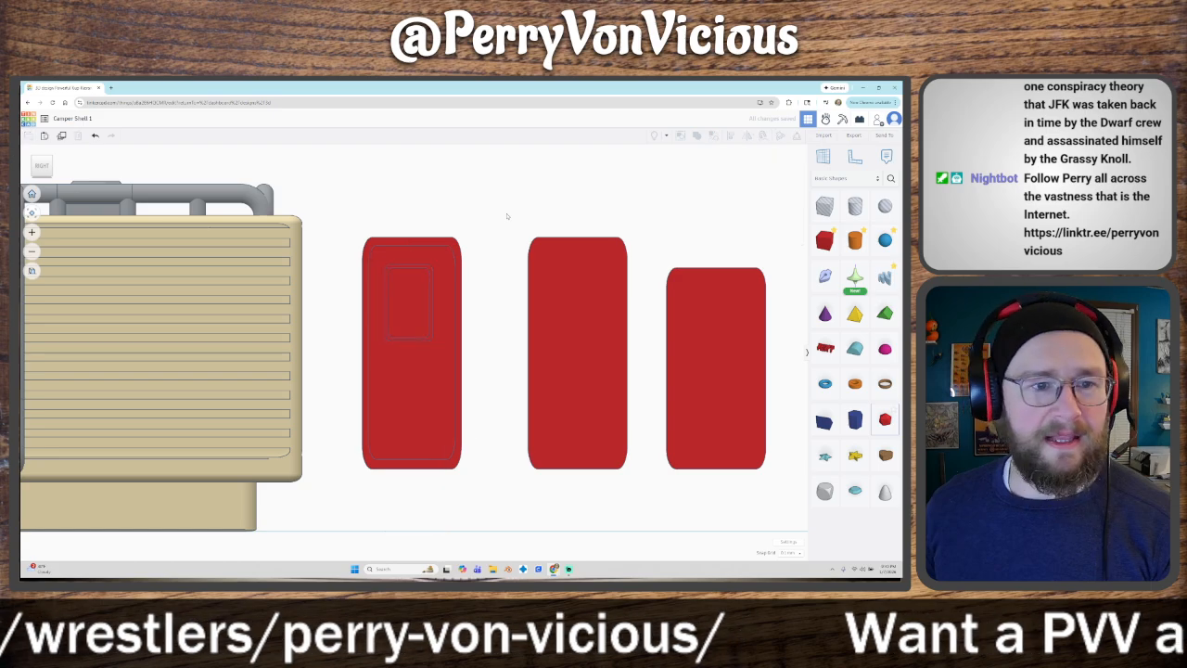
# Step: Move the panel block through the door block and nudge it back until its face sits just inside the door's front recess
pyautogui.moveTo(436, 305); pyautogui.dragTo(213, 387, button='right')
pyautogui.click(324, 388)
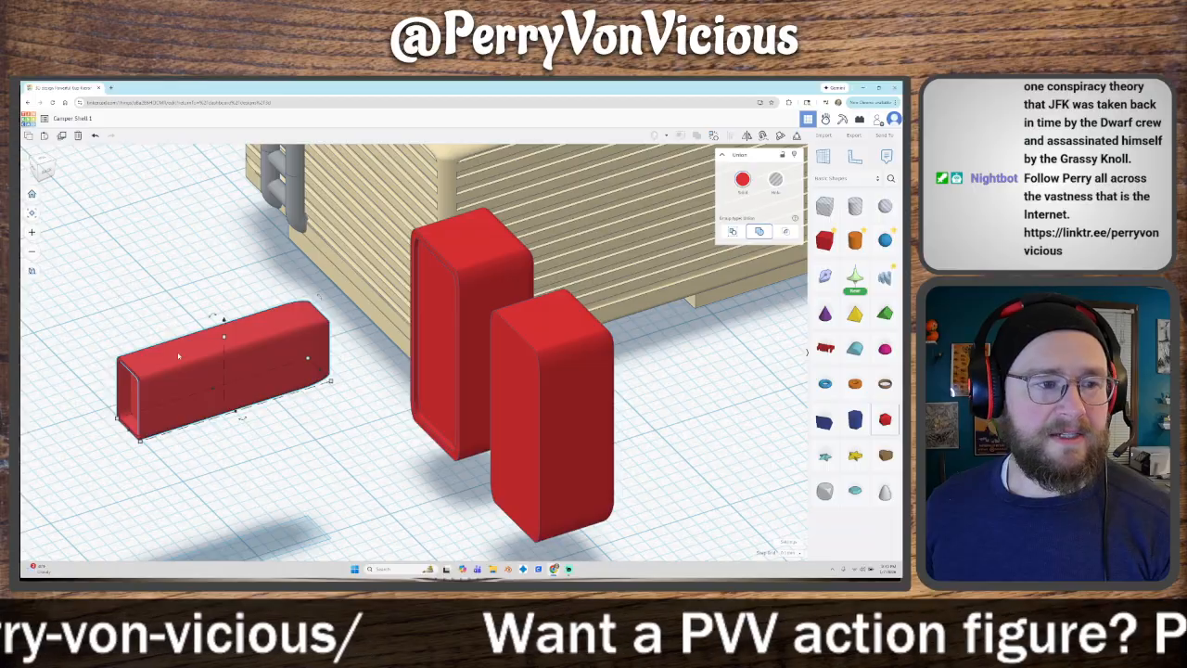
pyautogui.moveTo(204, 368); pyautogui.dragTo(474, 285)
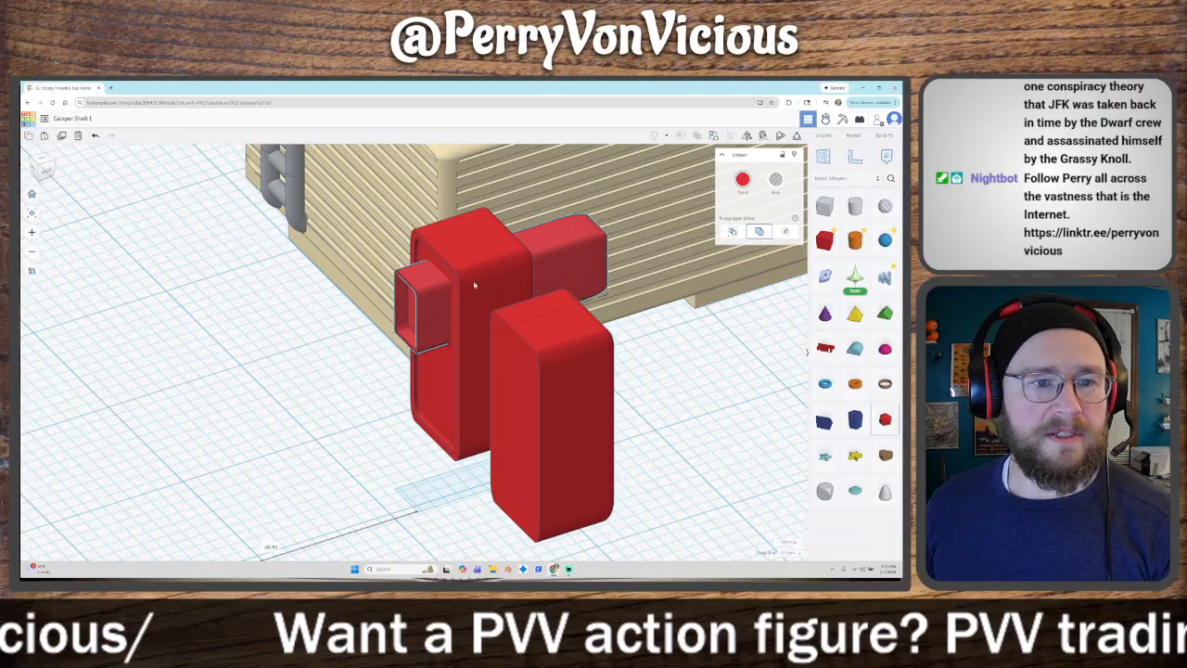
pyautogui.click(42, 169)
pyautogui.click(48, 163)
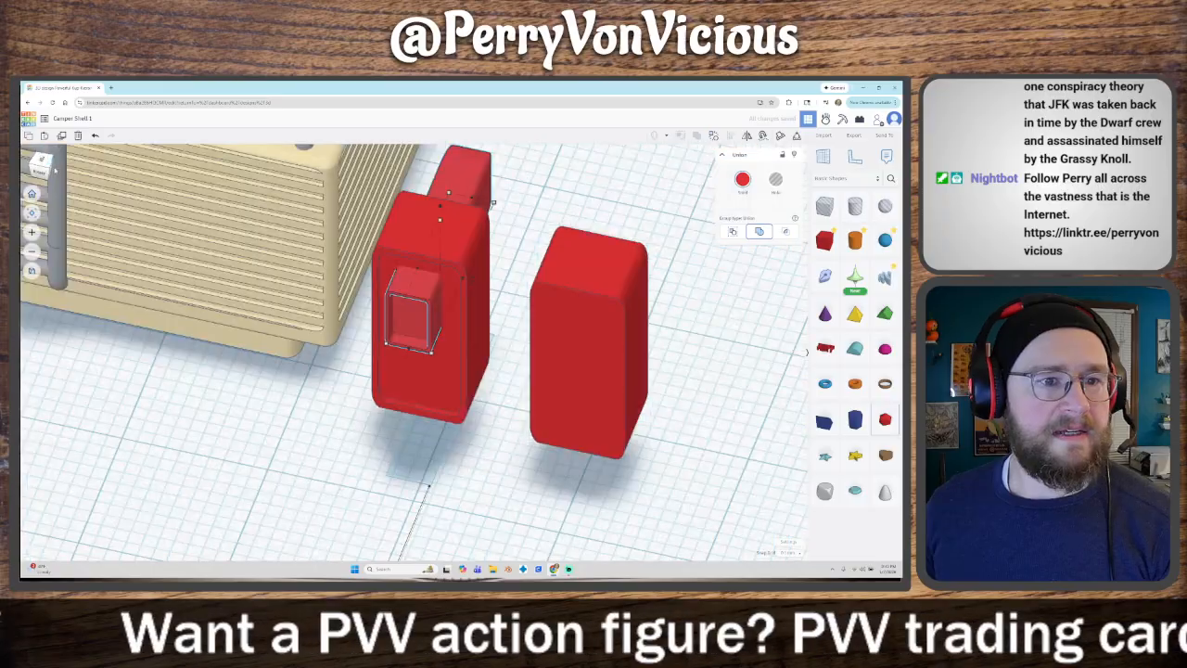
pyautogui.press('Up')
pyautogui.press('Up')
pyautogui.press('Up')
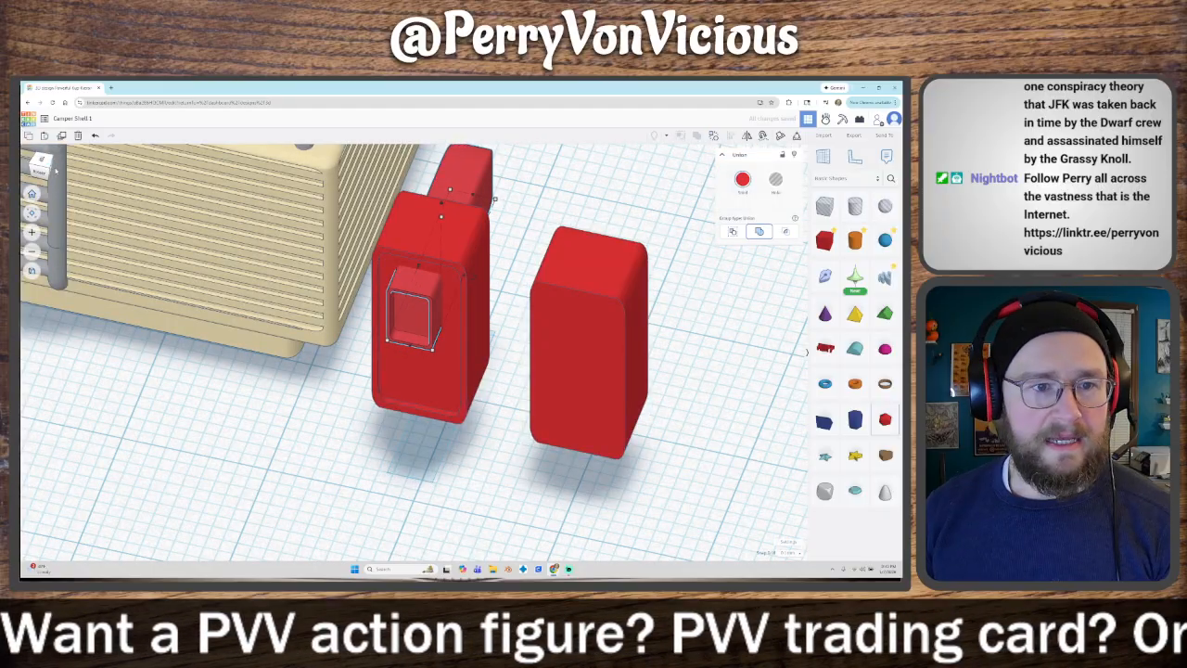
pyautogui.press('Up')
pyautogui.press('Up')
pyautogui.press('Up')
pyautogui.press('Up')
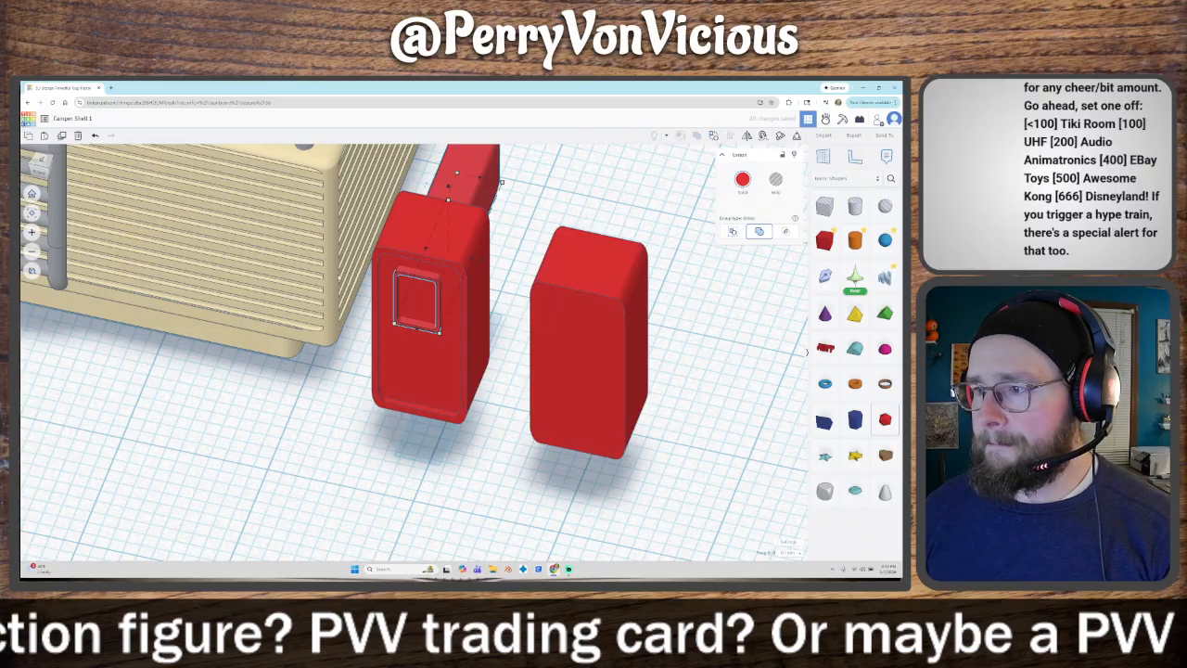
pyautogui.click(384, 462)
pyautogui.moveTo(384, 462); pyautogui.dragTo(441, 430, button='right')
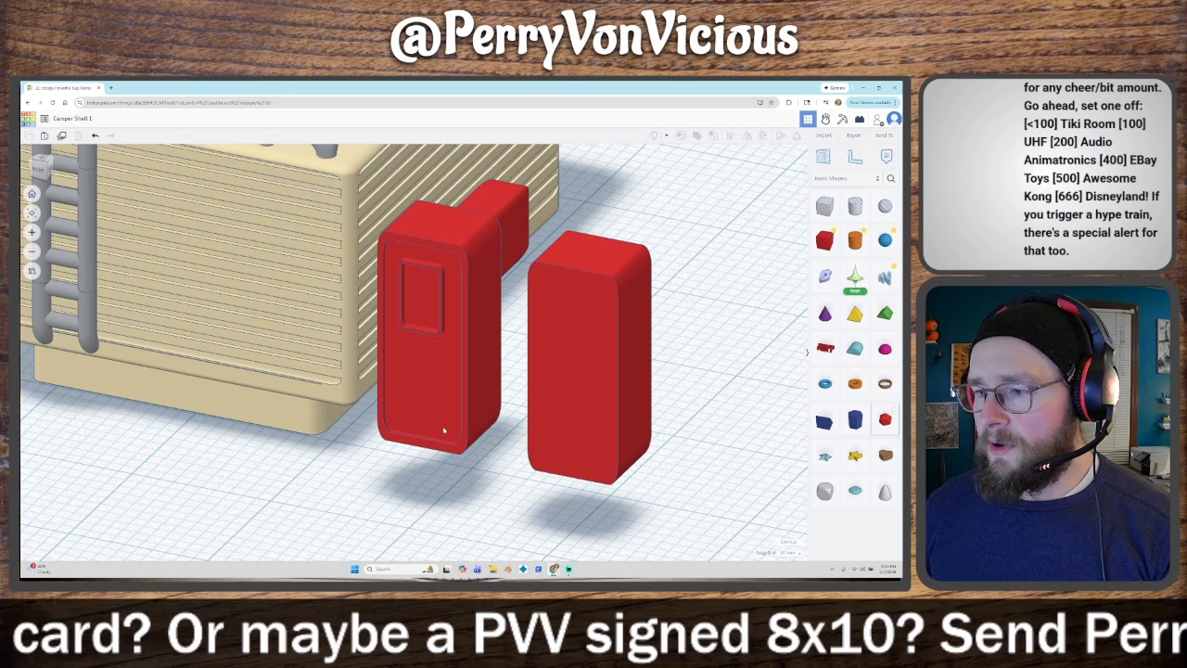
# Step: Duplicate the upper panel block, shorten the copy and lower it to the bottom of the door
pyautogui.click(509, 208)
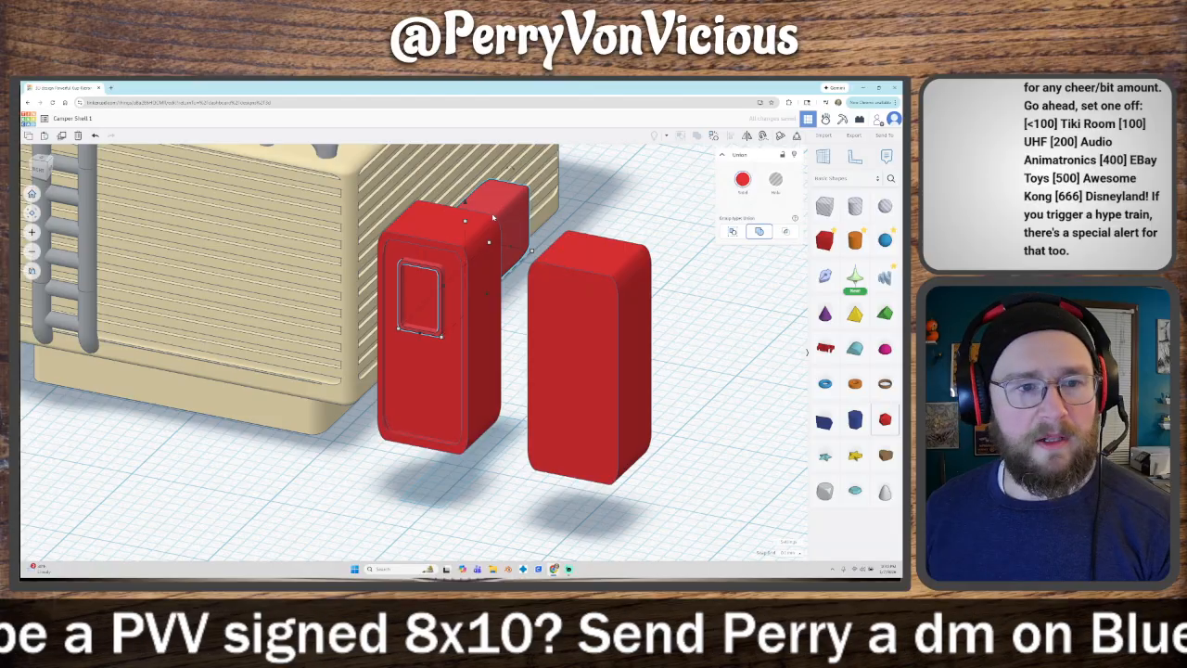
pyautogui.moveTo(469, 224); pyautogui.dragTo(469, 250)
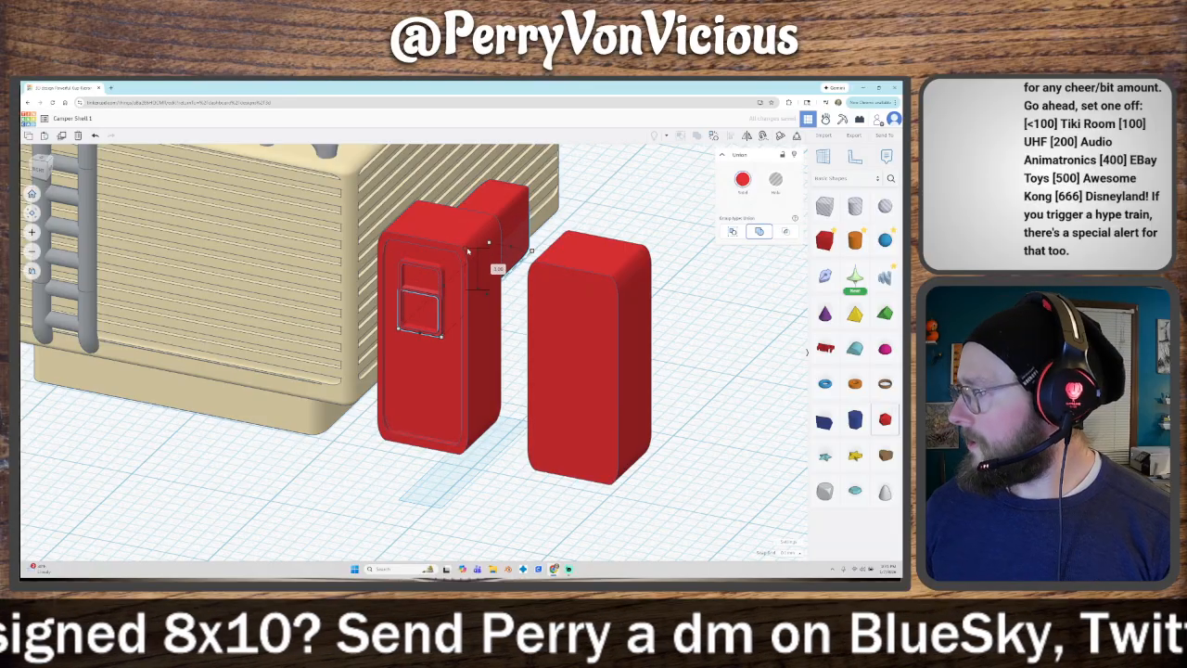
pyautogui.moveTo(468, 234); pyautogui.dragTo(473, 323)
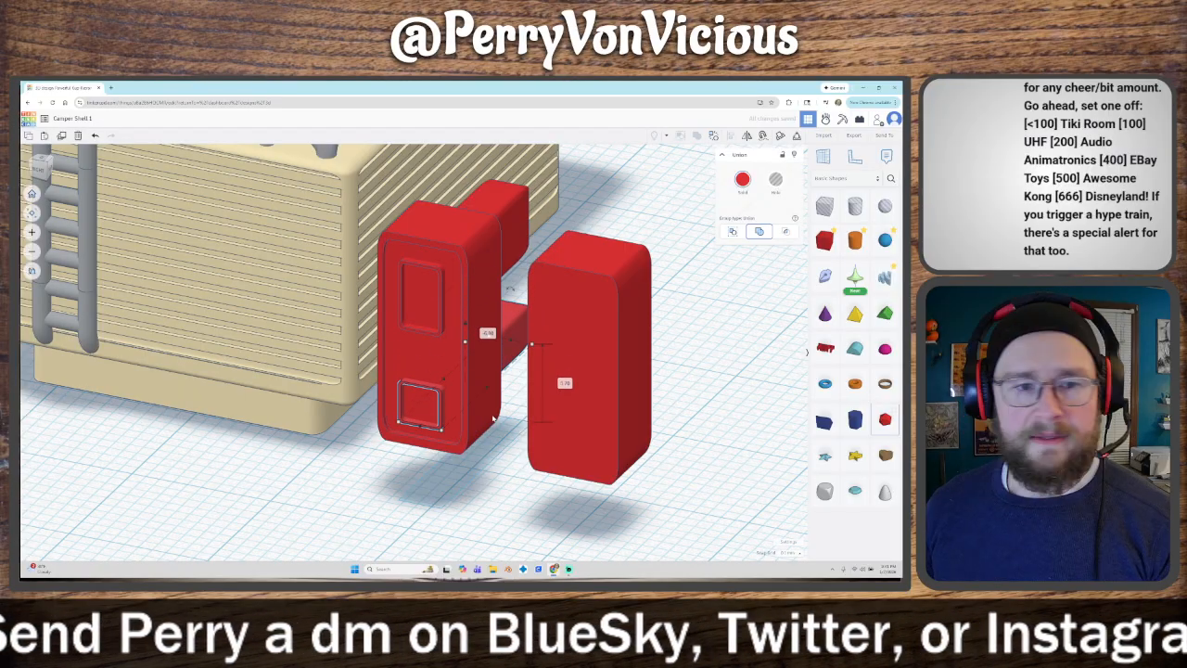
pyautogui.click(499, 484)
pyautogui.moveTo(446, 496); pyautogui.dragTo(458, 474, button='right')
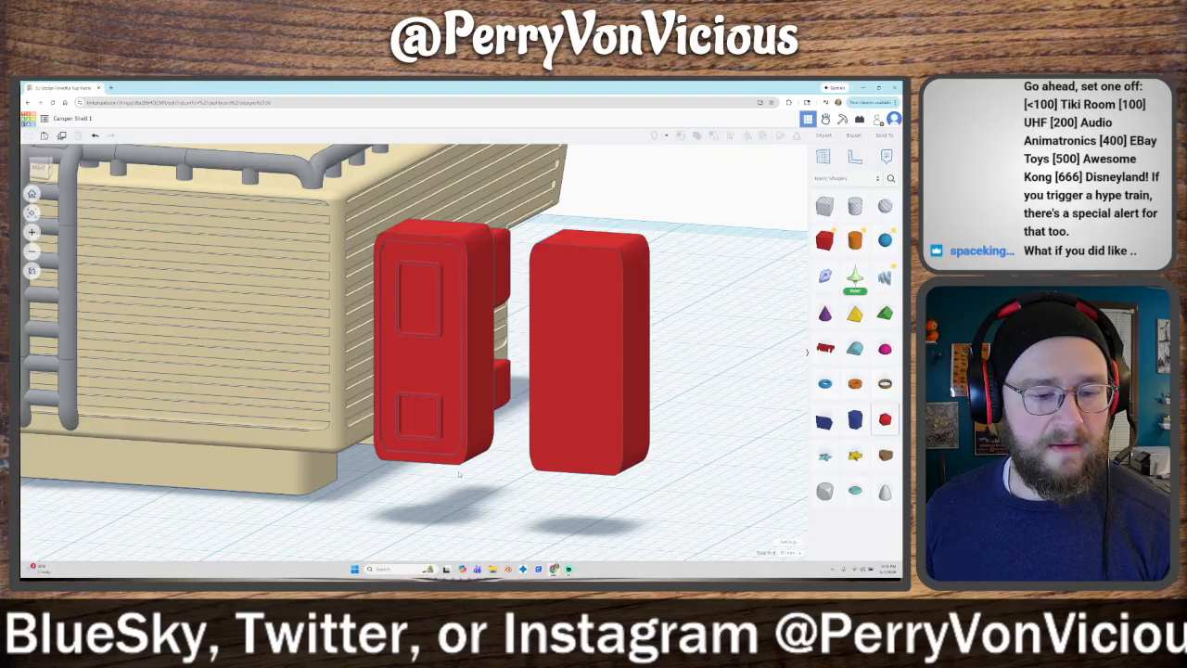
pyautogui.moveTo(458, 474); pyautogui.dragTo(462, 478, button='right')
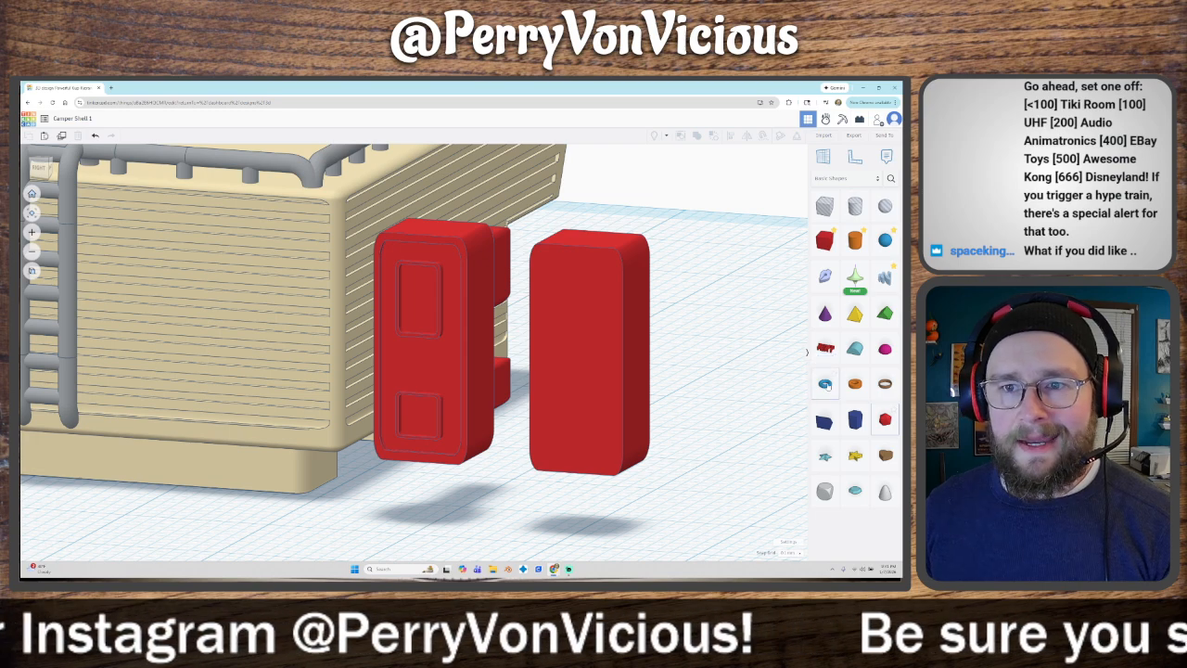
# Step: Add a torus, stand it upright and place it in front of the camper's rear wall
pyautogui.moveTo(824, 383); pyautogui.dragTo(740, 371)
pyautogui.scroll(-5, 751, 380)
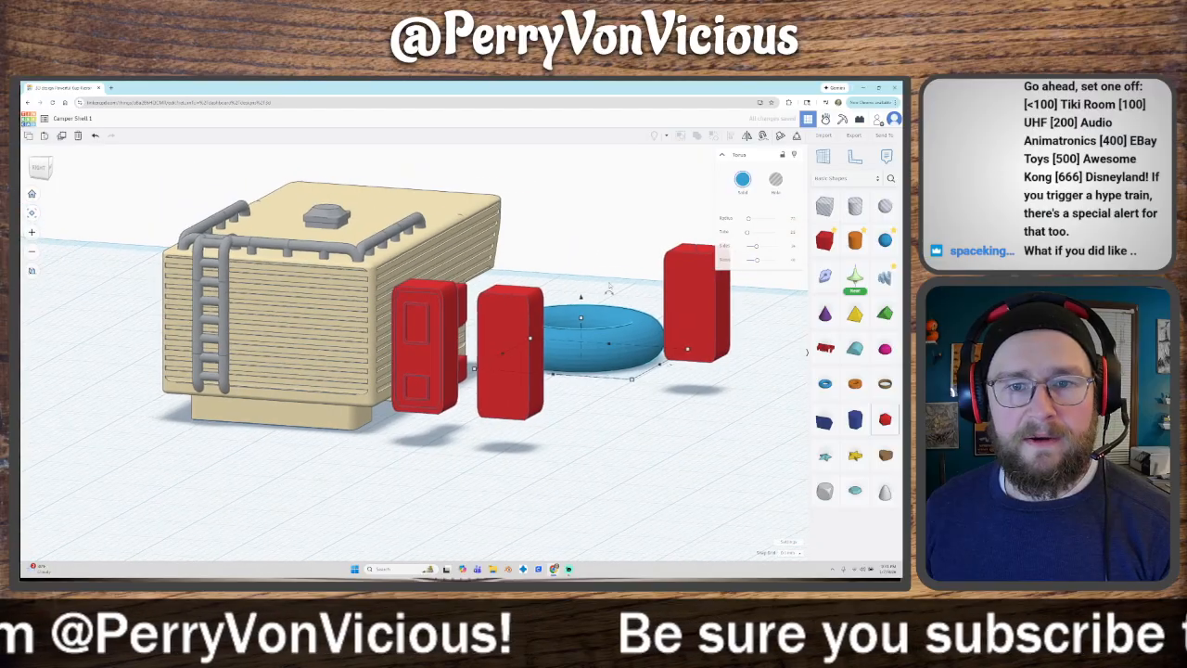
pyautogui.moveTo(605, 293); pyautogui.dragTo(645, 393)
pyautogui.moveTo(645, 393); pyautogui.dragTo(568, 394, button='right')
pyautogui.moveTo(761, 360); pyautogui.dragTo(235, 438)
pyautogui.moveTo(234, 436); pyautogui.dragTo(244, 436)
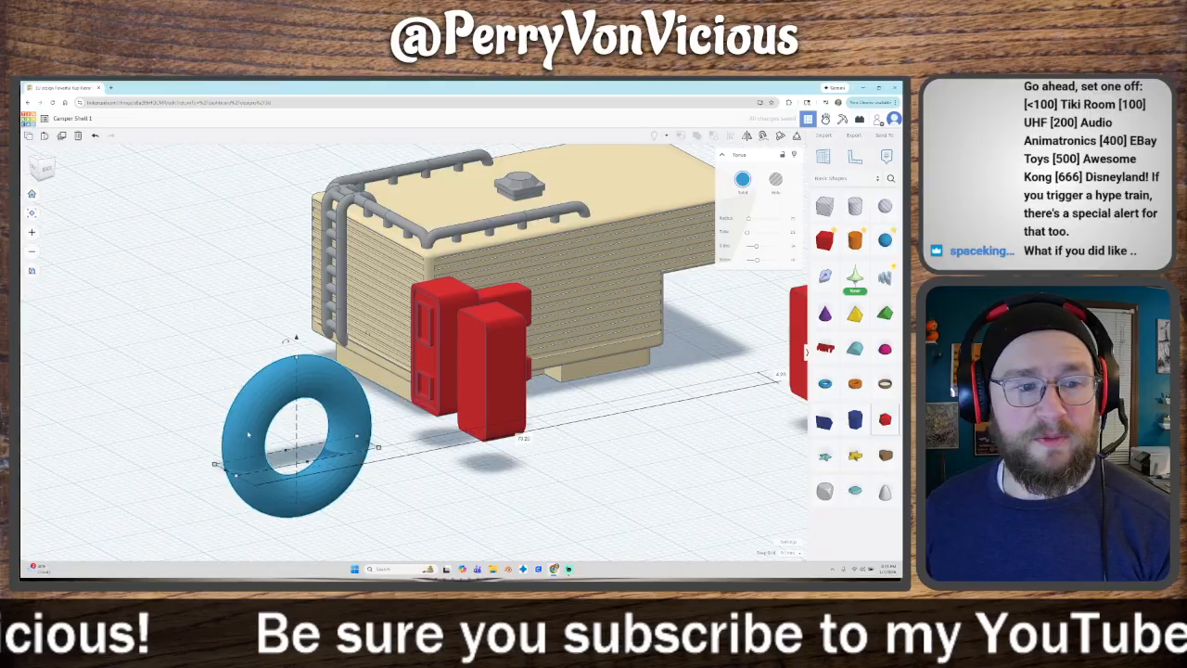
# Step: Shrink the torus to a small, slim door handle and place it on the door's face between the two panels
pyautogui.moveTo(371, 443); pyautogui.dragTo(357, 357)
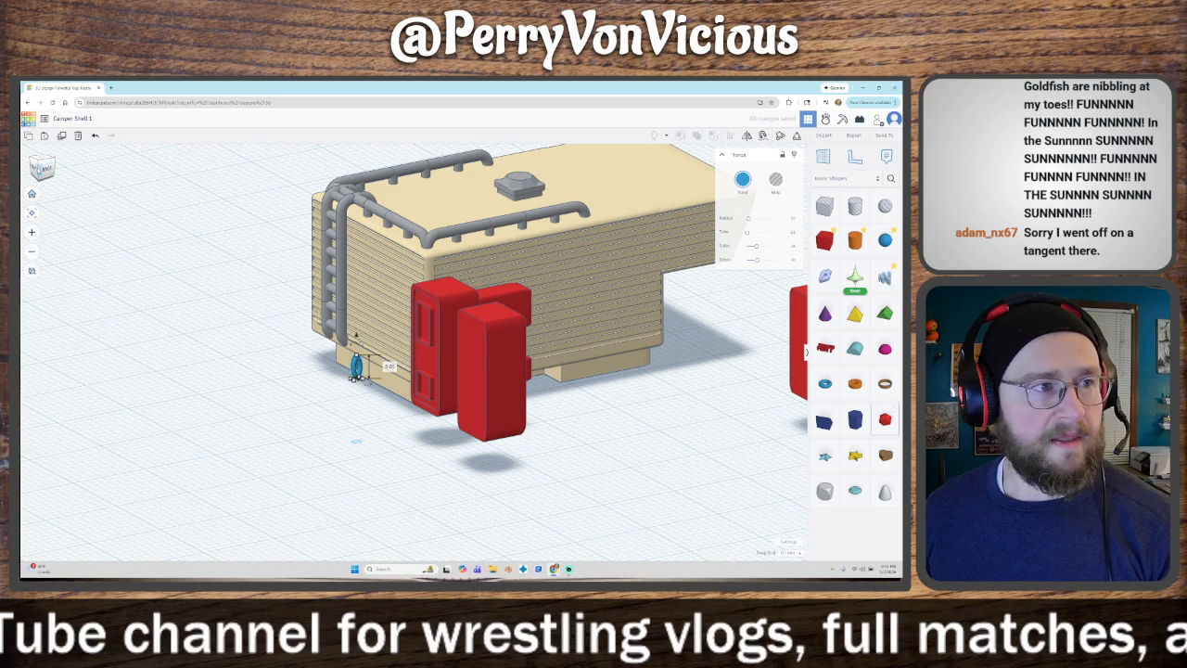
pyautogui.click(40, 168)
pyautogui.moveTo(377, 371); pyautogui.dragTo(430, 329)
pyautogui.moveTo(430, 329); pyautogui.dragTo(385, 380, button='right')
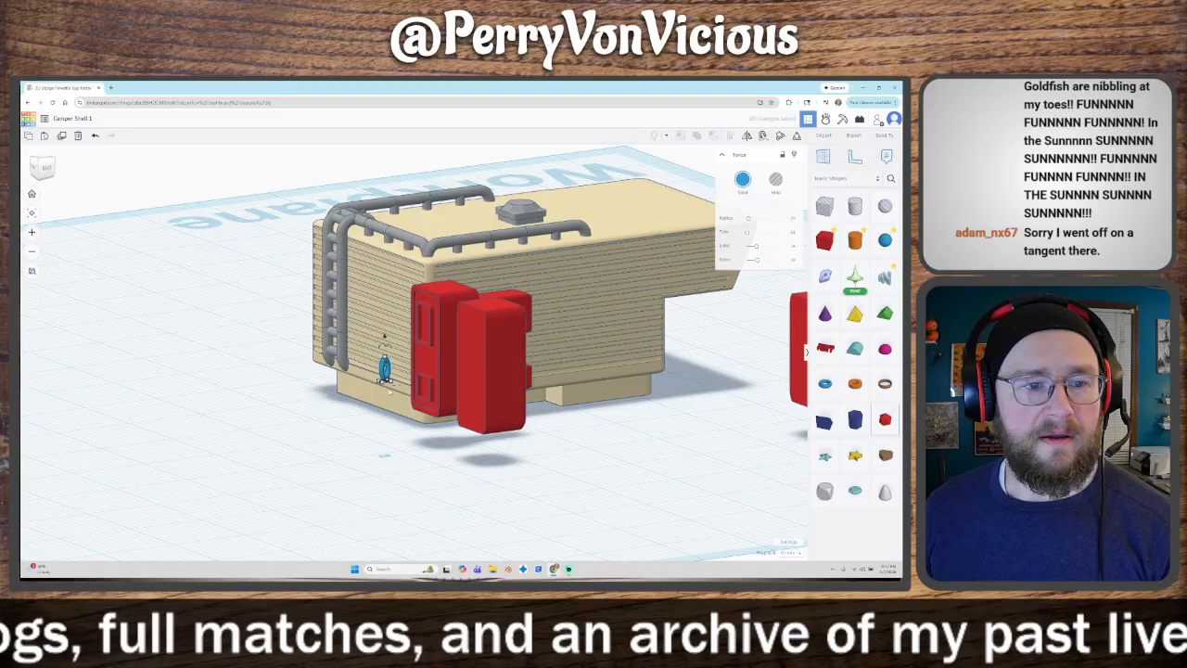
pyautogui.moveTo(385, 371); pyautogui.dragTo(432, 367)
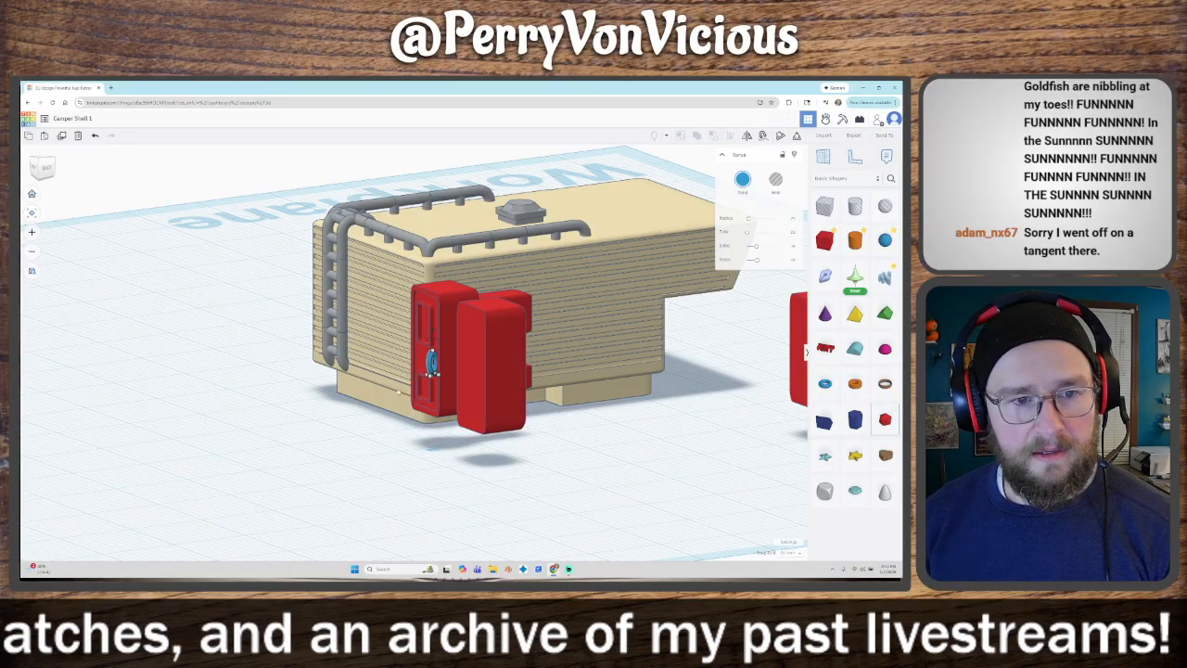
pyautogui.click(31, 213)
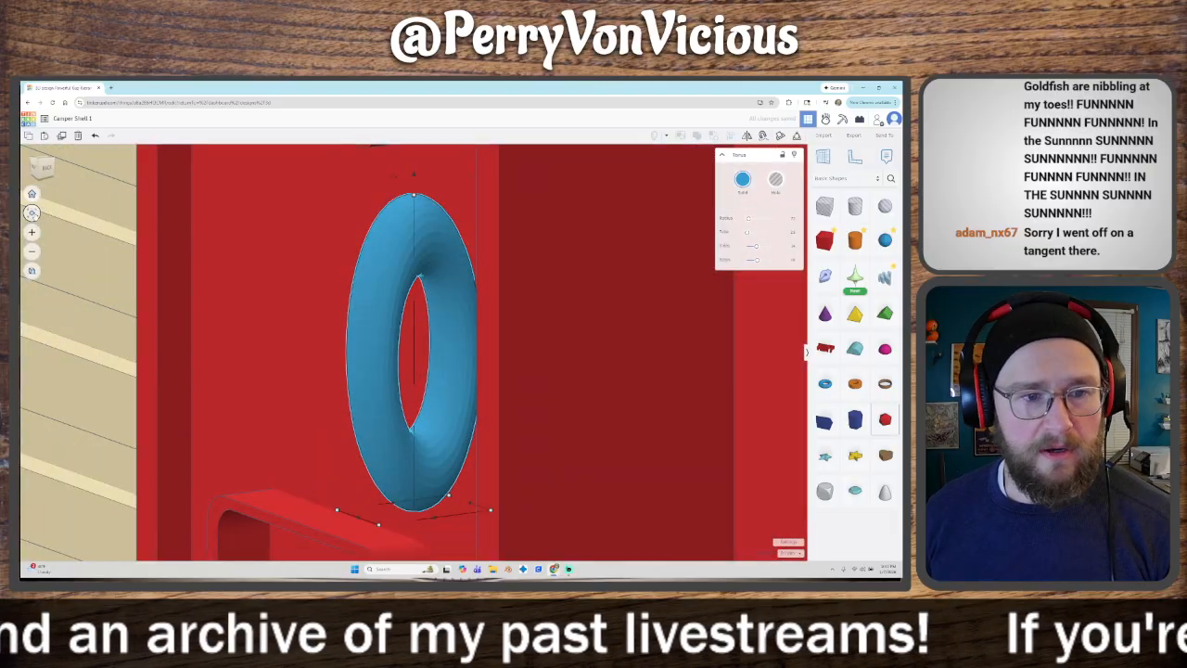
# Step: Nudge the torus into the door's face so only its front half sticks out as a curved handle
pyautogui.press('Right')
pyautogui.press('Right')
pyautogui.press('Right')
pyautogui.press('Right')
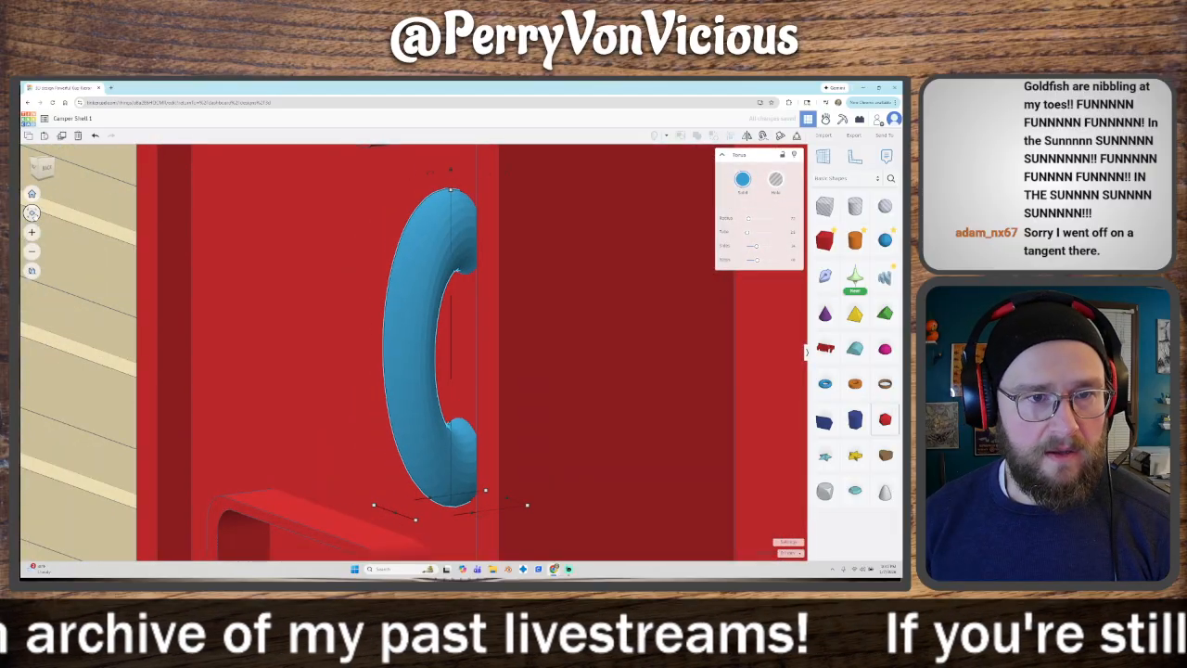
pyautogui.scroll(-5, 115, 280)
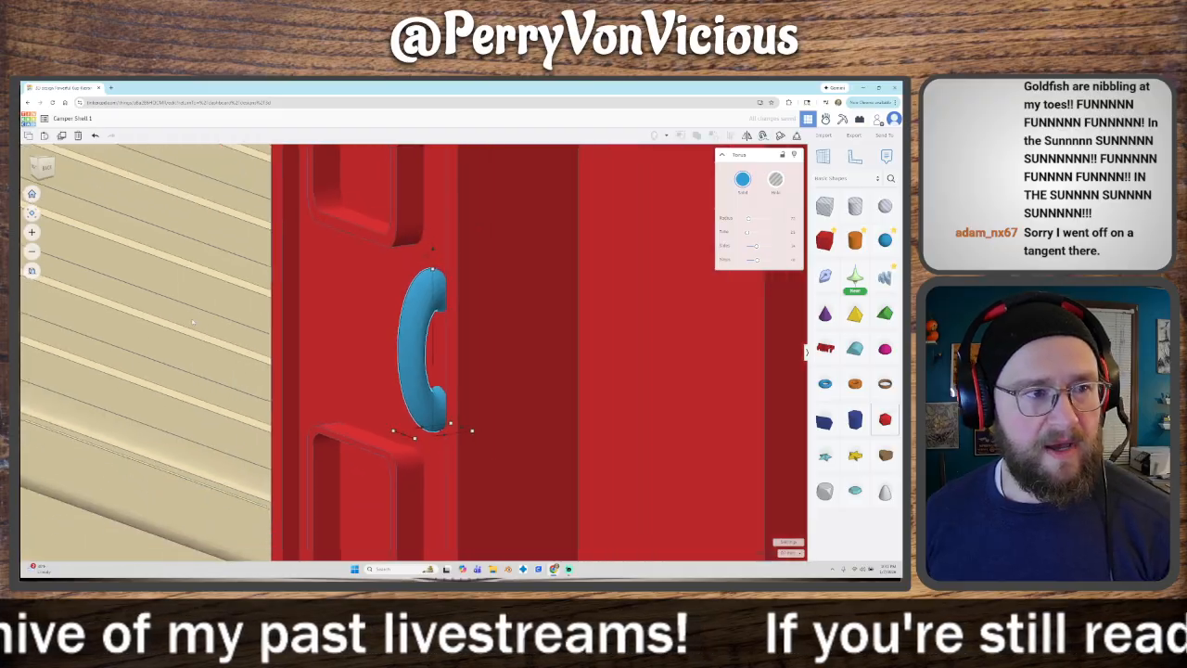
pyautogui.moveTo(265, 502); pyautogui.dragTo(462, 495, button='right')
pyautogui.scroll(-6, 462, 495)
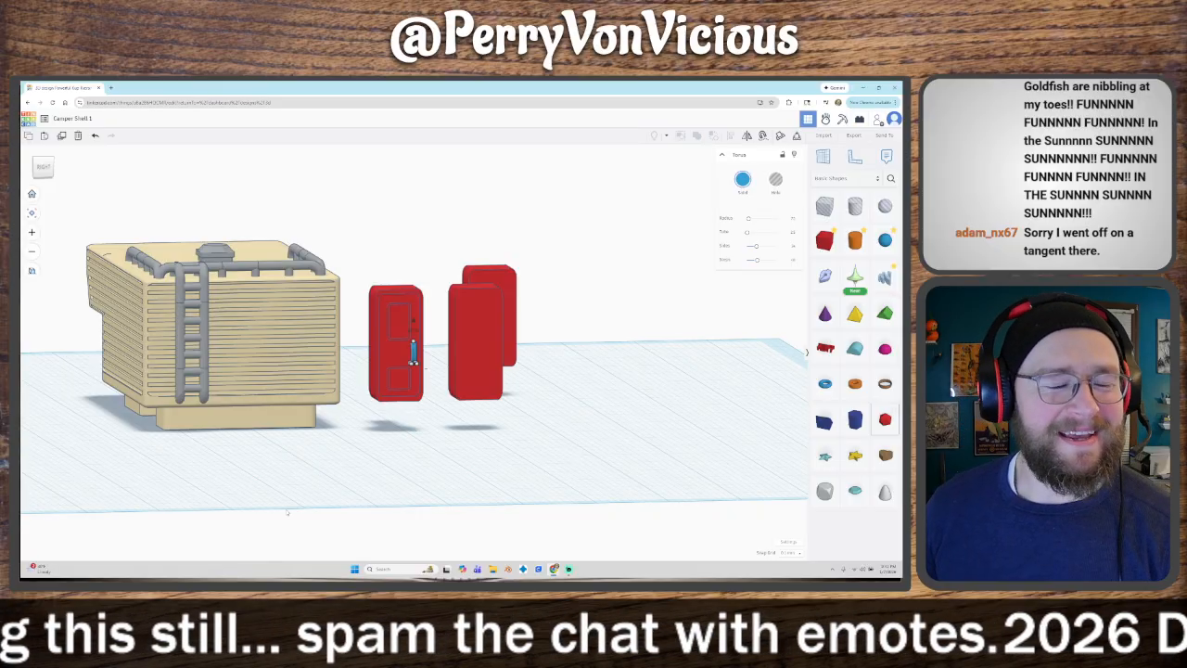
pyautogui.moveTo(368, 519); pyautogui.dragTo(429, 474, button='right')
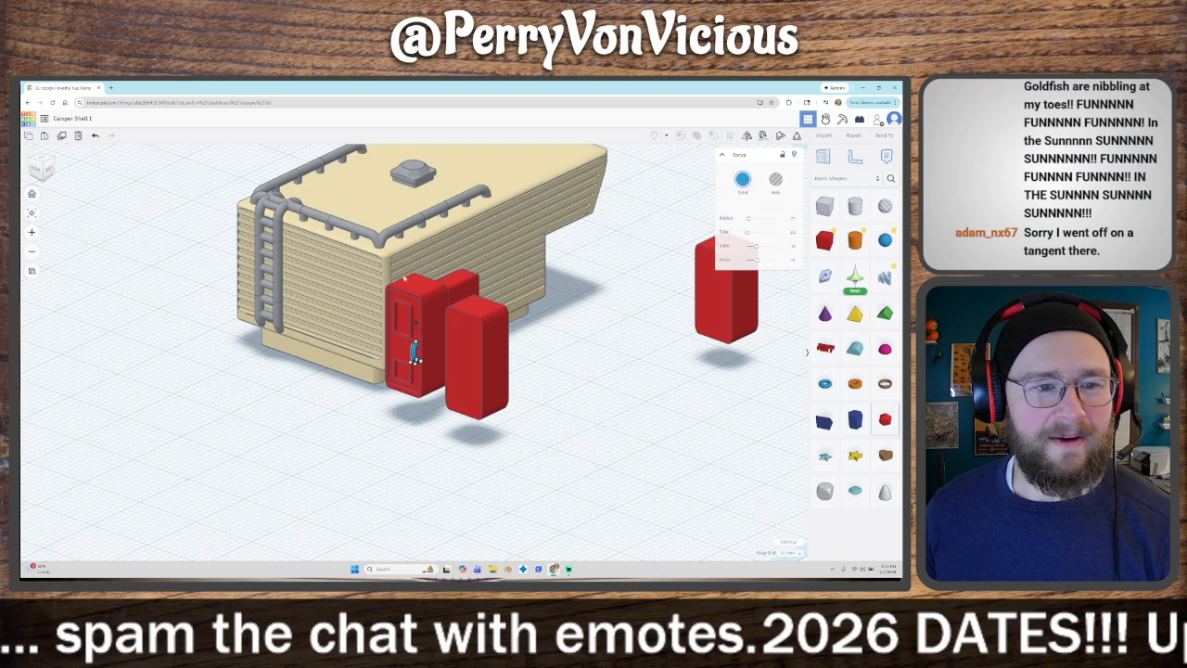
# Step: Duplicate the recessed door block and place the copy on the workplane well away from the door
pyautogui.click(400, 289)
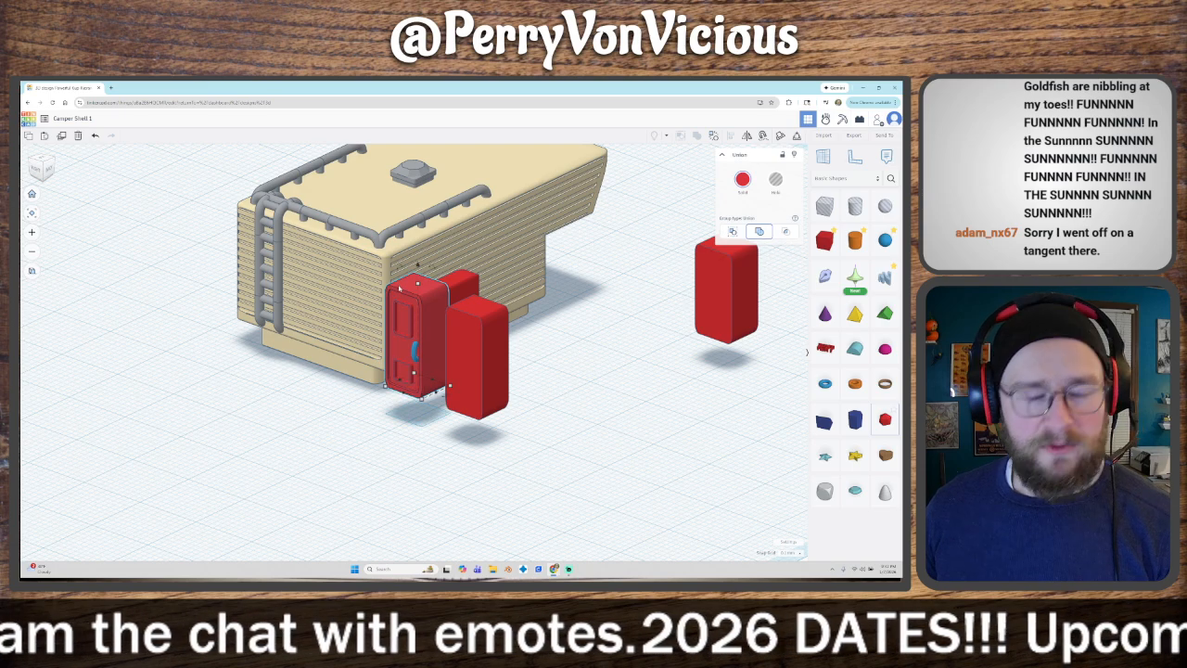
pyautogui.hotkey('ctrl', 'd')
pyautogui.moveTo(400, 289); pyautogui.dragTo(616, 383)
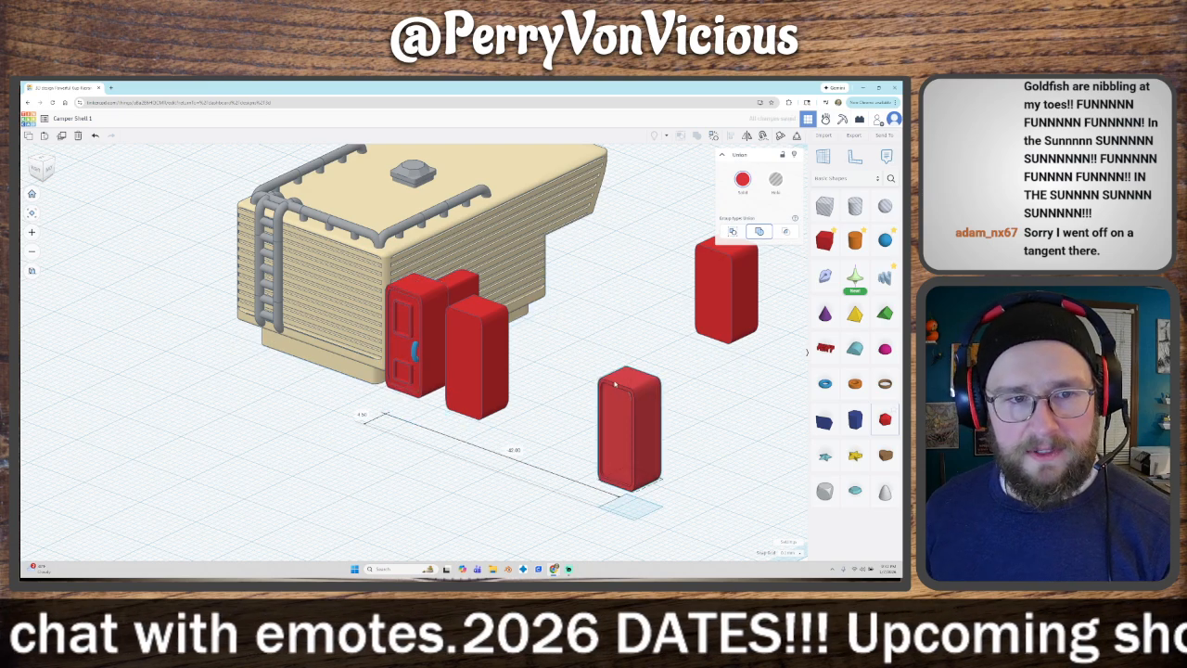
# Step: Delete the plain spare block standing directly beside the door
pyautogui.click(472, 341)
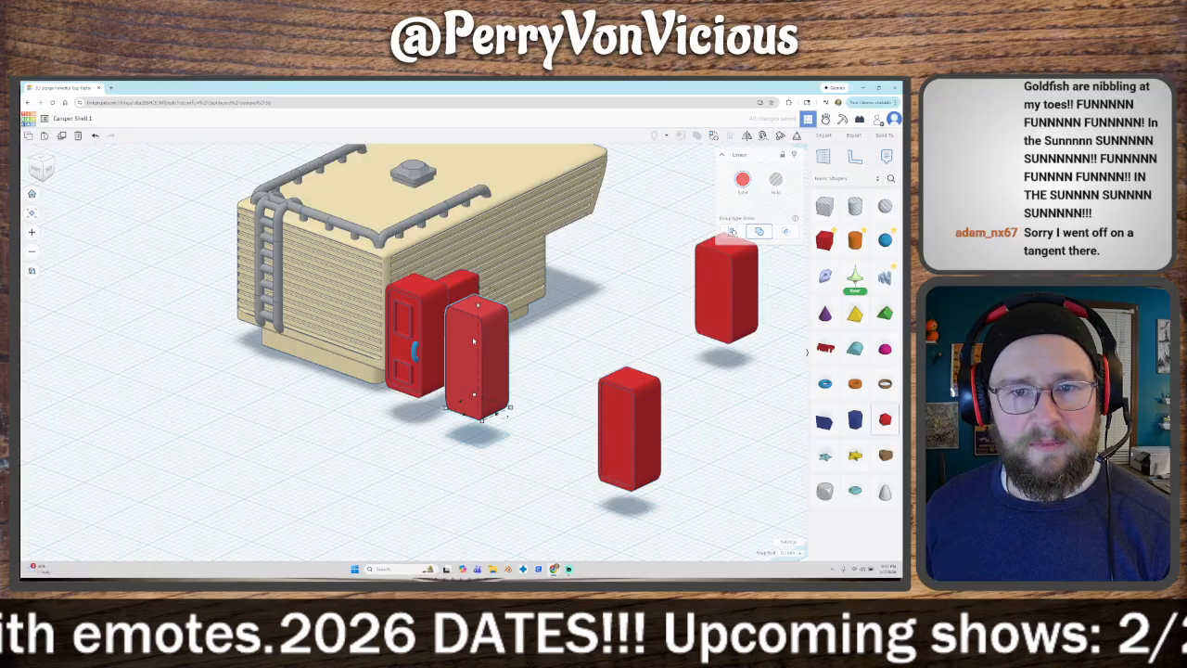
pyautogui.press('Delete')
pyautogui.moveTo(482, 413); pyautogui.dragTo(513, 454, button='right')
pyautogui.moveTo(367, 334); pyautogui.dragTo(470, 420, button='right')
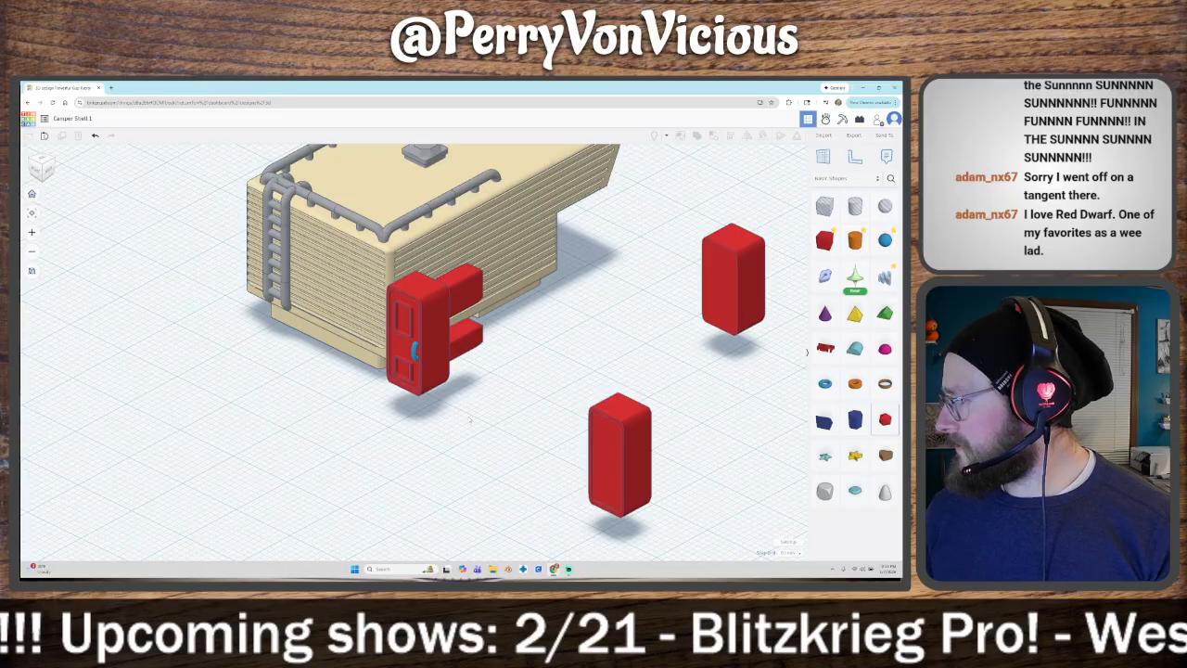
pyautogui.moveTo(422, 445); pyautogui.dragTo(460, 429, button='right')
# Step: Select the door block, both panel blocks and the handle and group them into one union
pyautogui.click(432, 364)
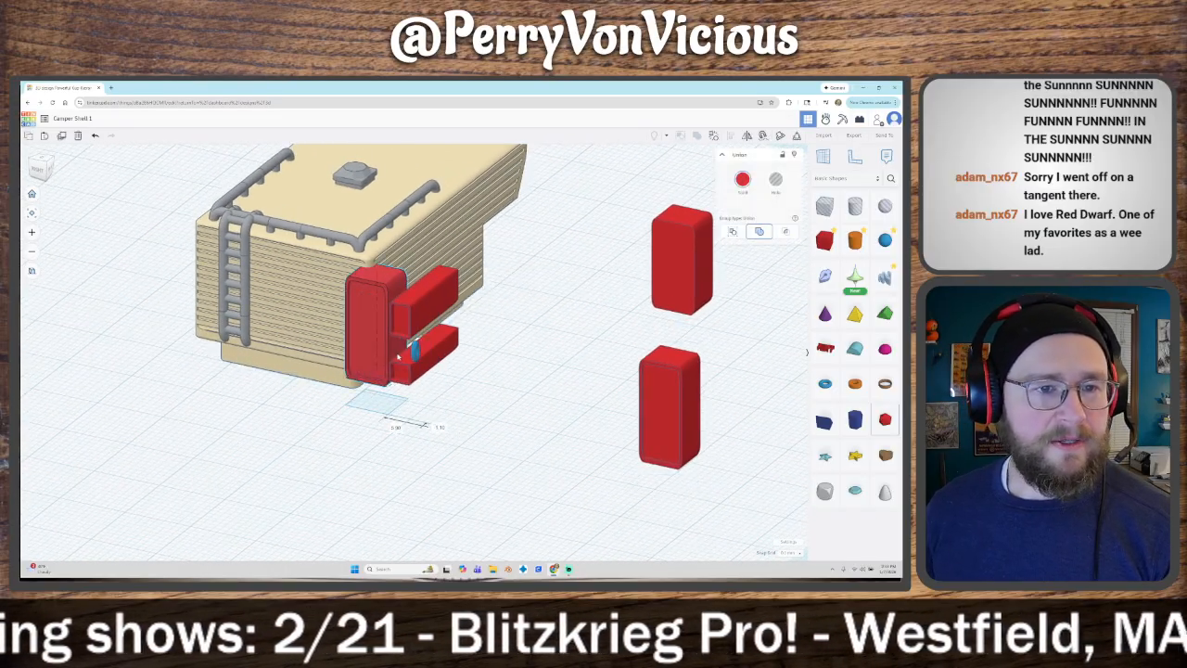
pyautogui.moveTo(409, 370); pyautogui.dragTo(430, 378)
pyautogui.moveTo(425, 427); pyautogui.dragTo(393, 314, button='right')
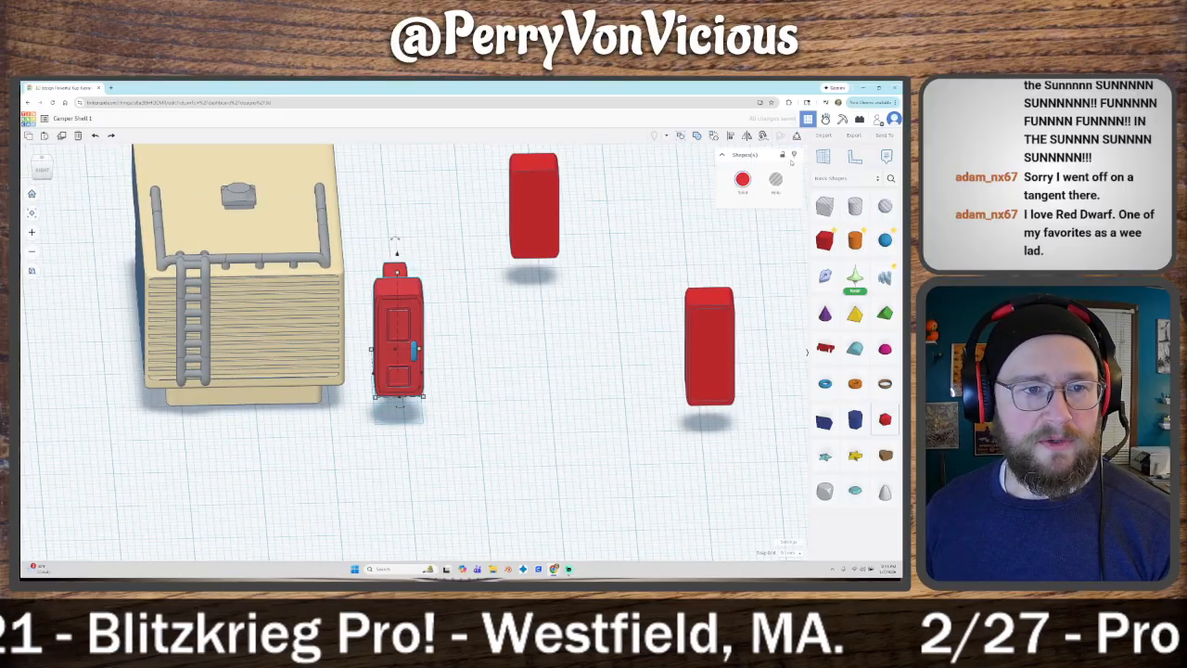
pyautogui.click(501, 273)
pyautogui.click(396, 343)
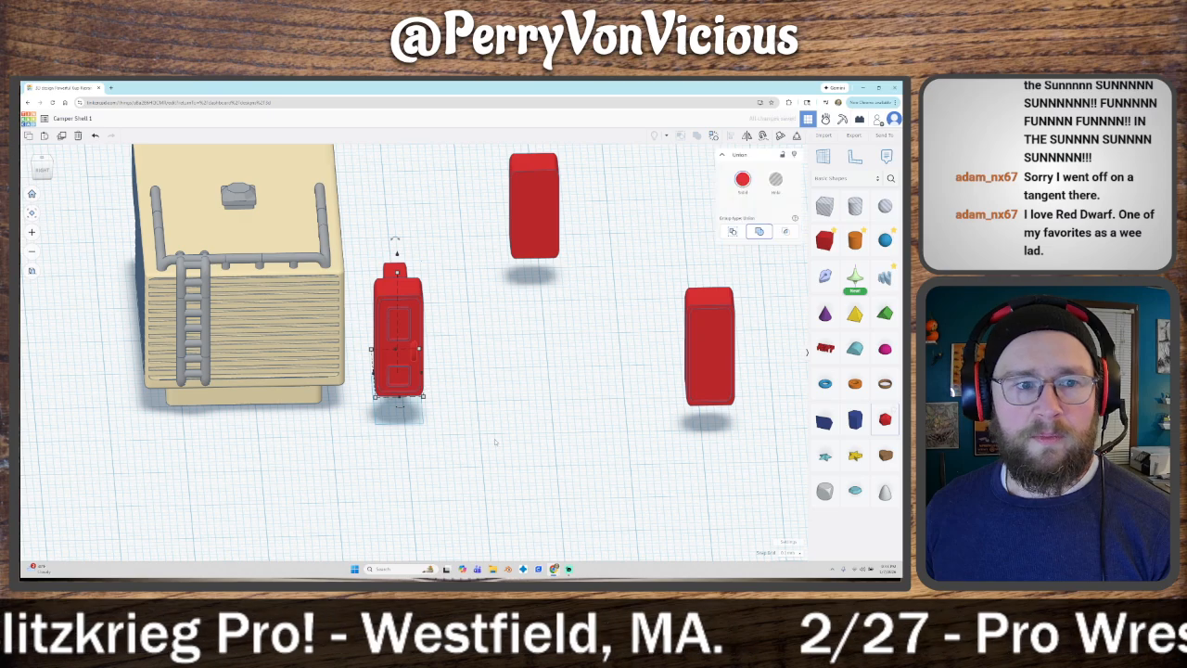
pyautogui.moveTo(380, 364); pyautogui.dragTo(368, 452, button='right')
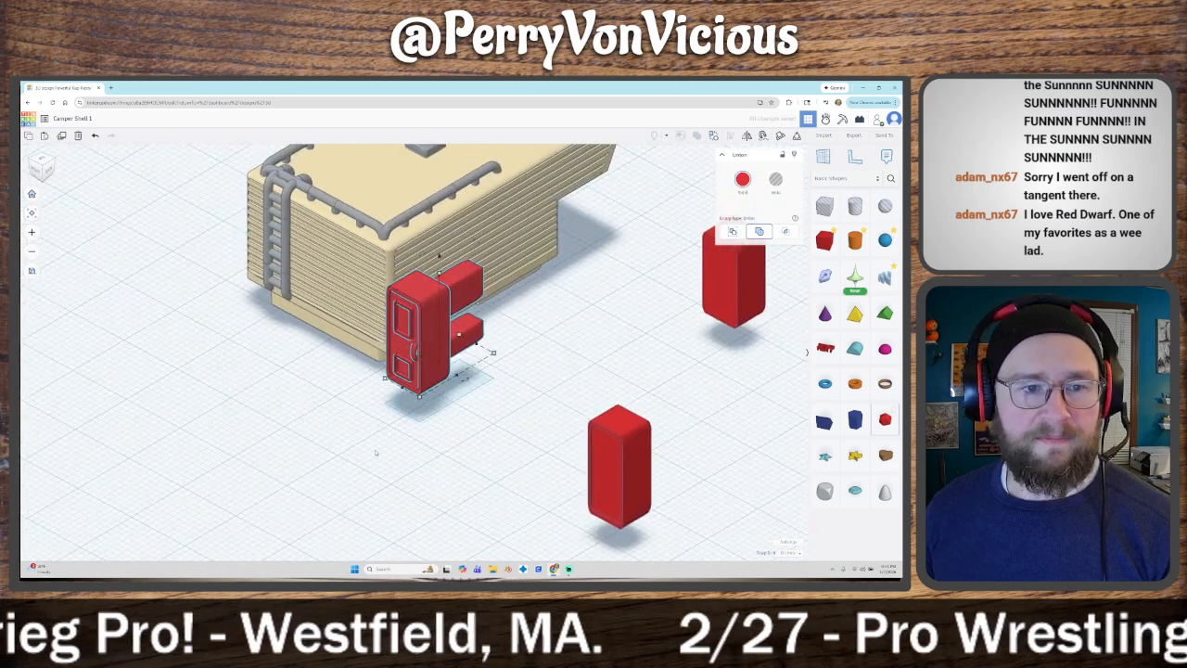
# Step: Move the grouped door into the camper's rear wall, beside the ladder
pyautogui.scroll(3, 375, 451)
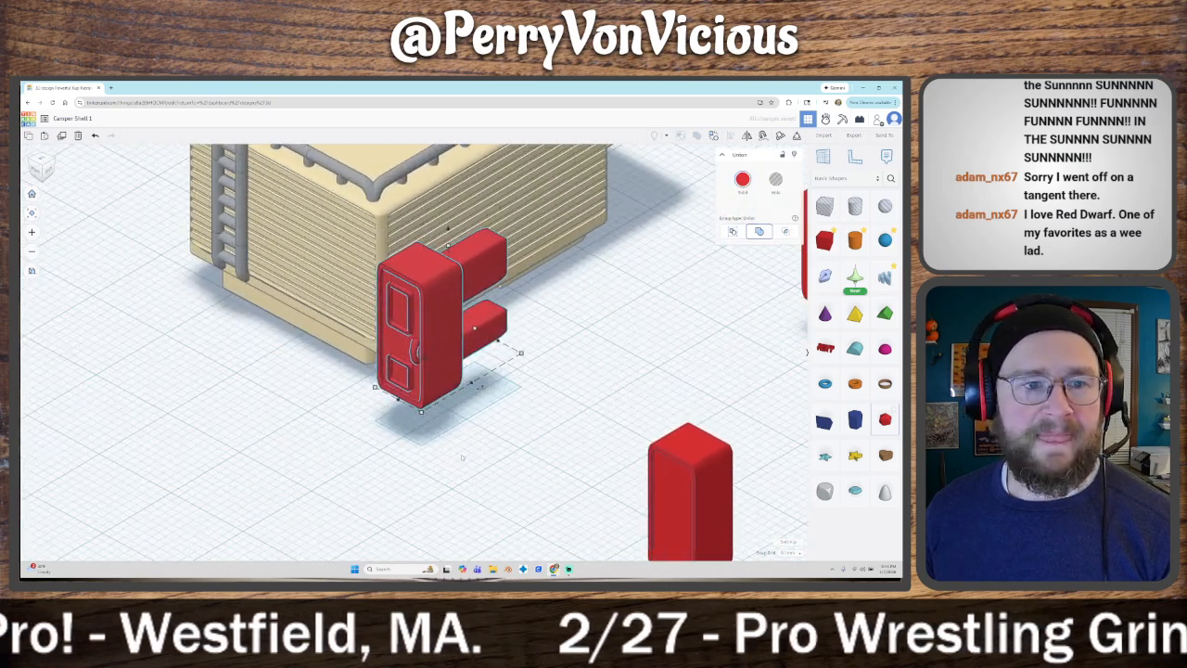
pyautogui.click(460, 456)
pyautogui.moveTo(432, 339); pyautogui.dragTo(321, 251)
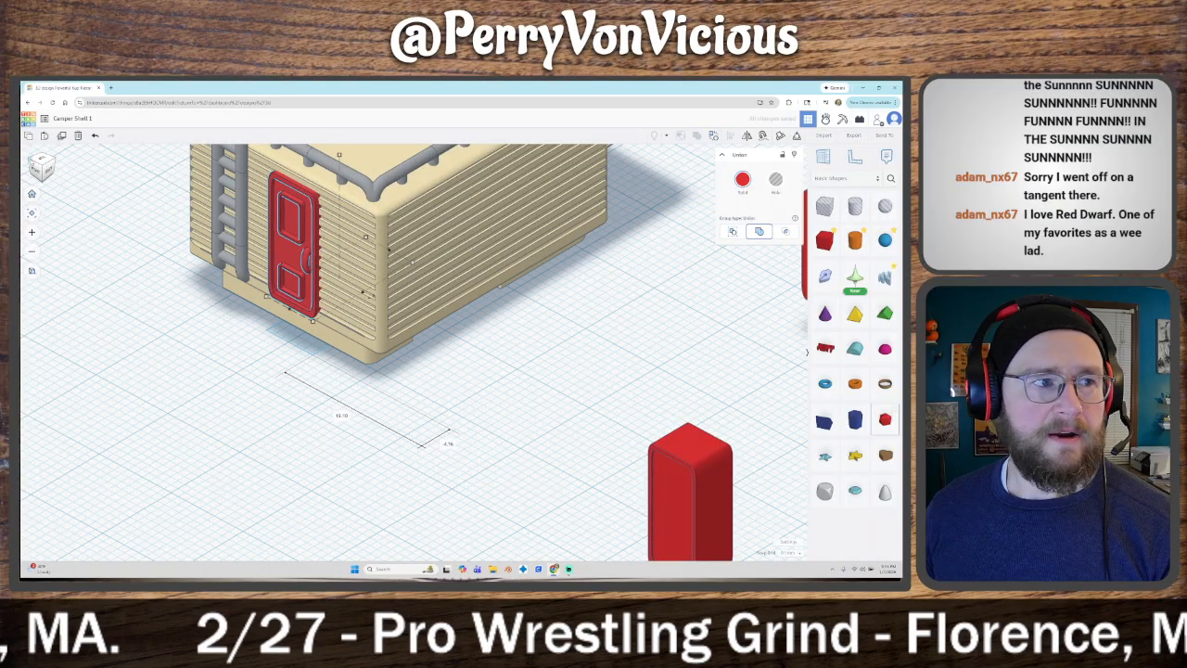
pyautogui.click(38, 170)
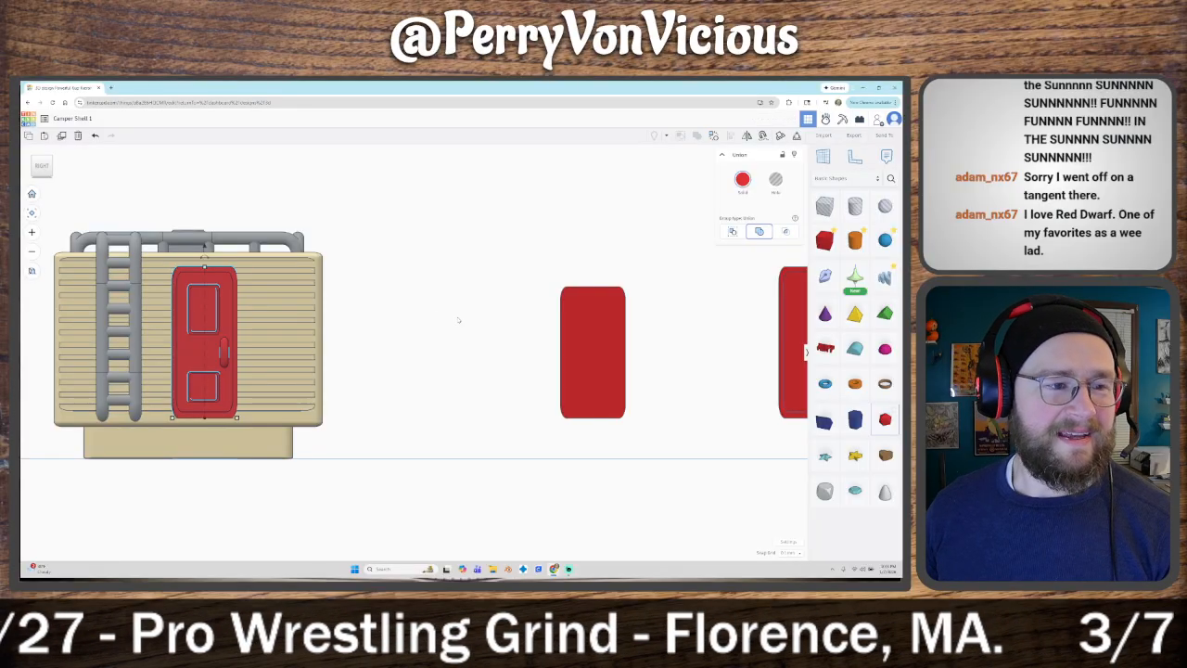
# Step: Shift the grouped door in small increments along the rear wall until it sits closer to the ladder
pyautogui.press('Left')
pyautogui.press('Left')
pyautogui.press('Left')
pyautogui.press('Left')
pyautogui.press('Left')
pyautogui.press('Left')
pyautogui.press('Left')
pyautogui.press('Left')
pyautogui.press('Left')
pyautogui.press('Left')
pyautogui.press('Left')
pyautogui.press('Left')
pyautogui.press('Right')
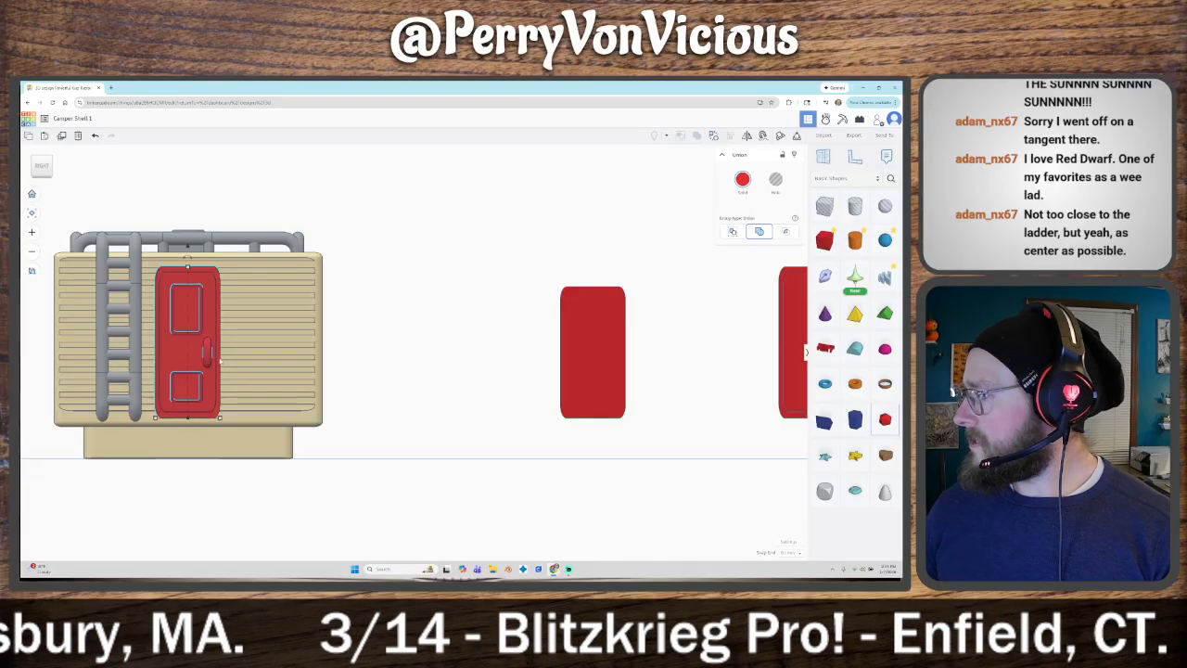
# Step: Check the rear door layout against the reference photo of a truck camper, and move the photo away again
pyautogui.moveTo(903, 250); pyautogui.dragTo(640, 164)
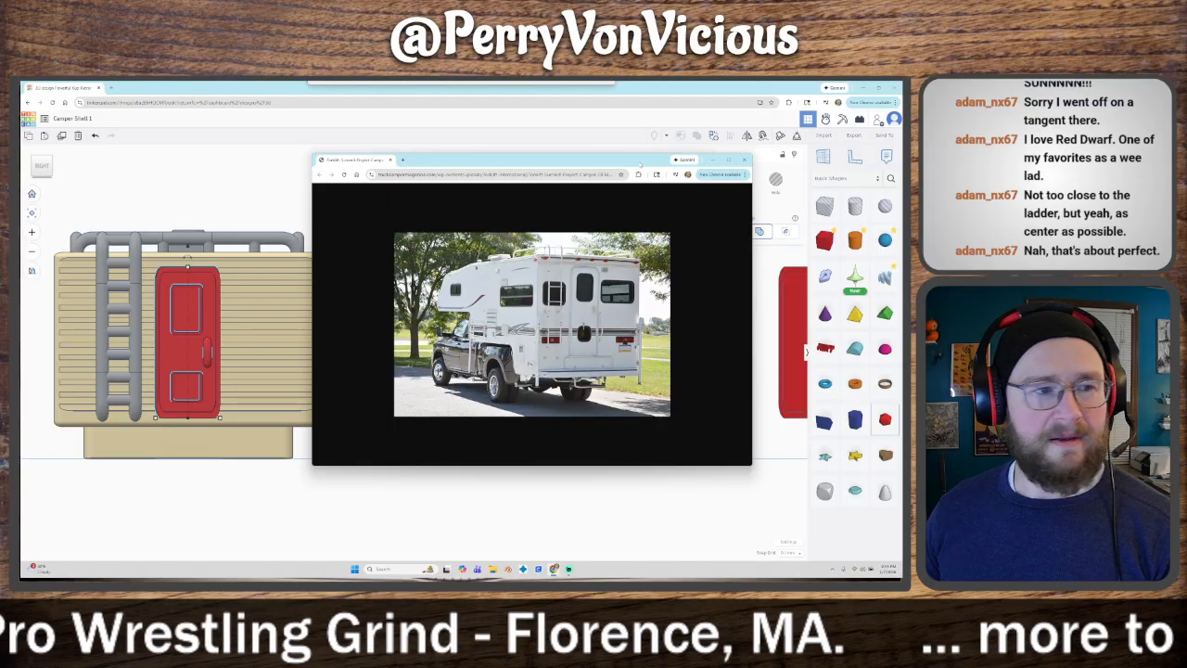
pyautogui.moveTo(639, 164); pyautogui.dragTo(663, 164)
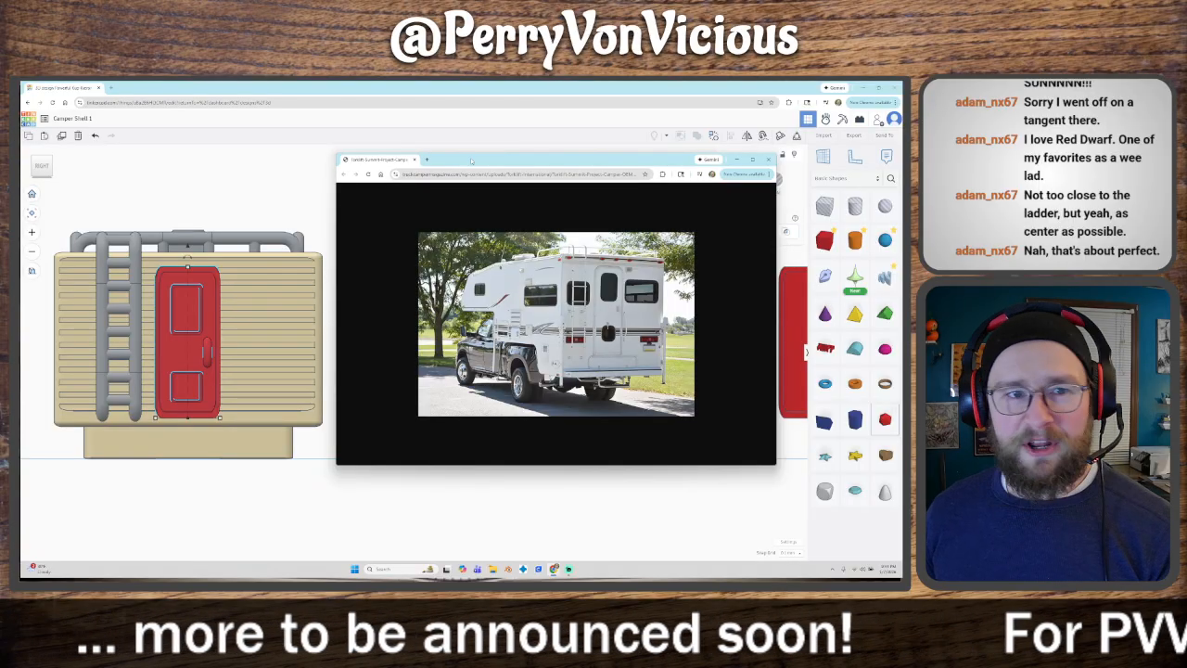
pyautogui.moveTo(471, 160); pyautogui.dragTo(901, 269)
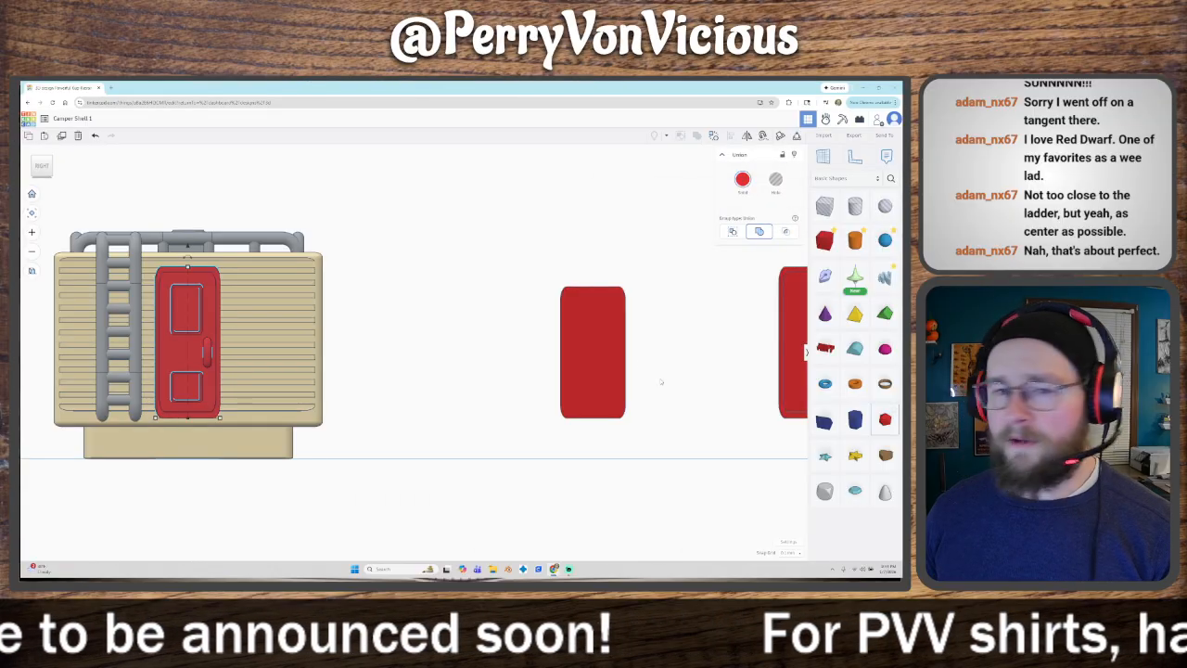
# Step: Duplicate the spare recessed door block, place the copy beside the camper and rotate it 90° to lie horizontally
pyautogui.scroll(-3, 697, 239)
pyautogui.click(702, 368)
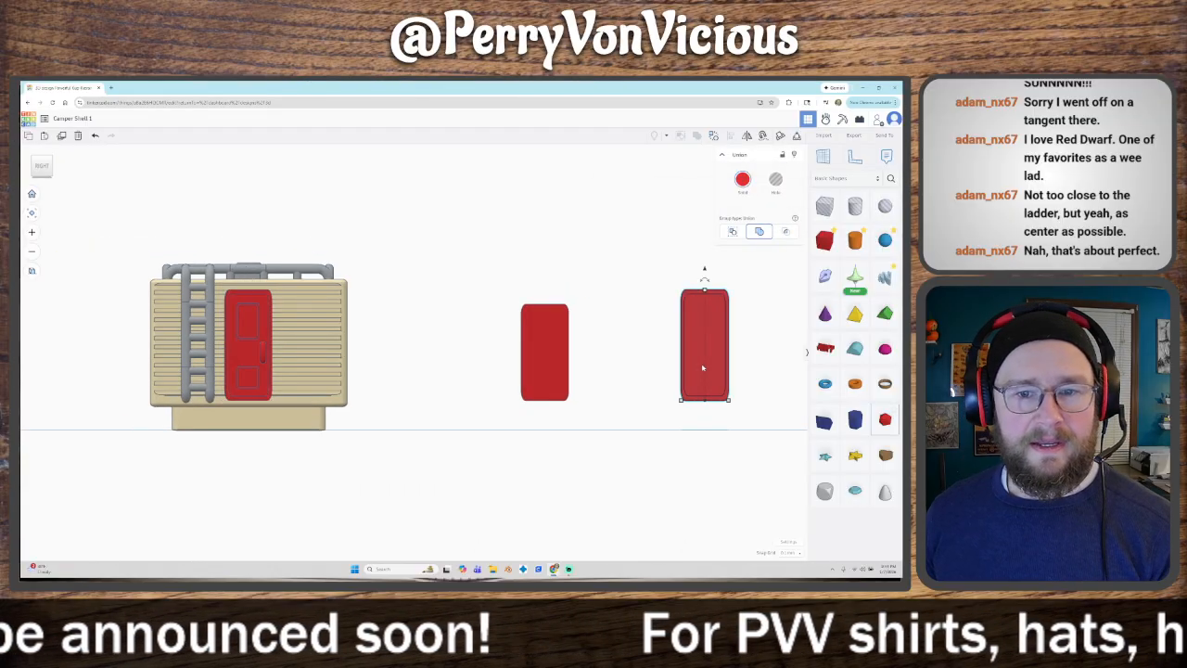
pyautogui.hotkey('ctrl', 'd')
pyautogui.moveTo(702, 368); pyautogui.dragTo(417, 376)
pyautogui.moveTo(410, 276); pyautogui.dragTo(465, 349)
pyautogui.moveTo(509, 386); pyautogui.dragTo(404, 304, button='right')
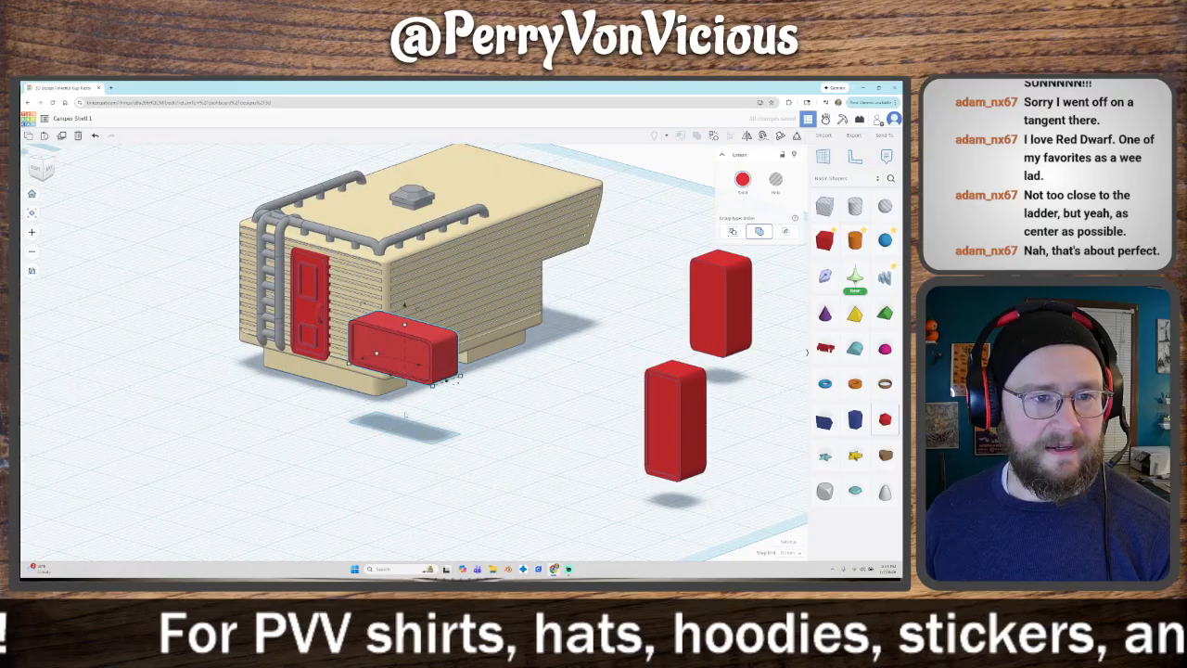
# Step: Lengthen the horizontal block front to back and move it in front of the rear wall, beside the door
pyautogui.moveTo(258, 420)
pyautogui.mouseDown(button='right')
pyautogui.moveTo(372, 359)
pyautogui.moveTo(208, 435)
pyautogui.moveTo(243, 428)
pyautogui.mouseUp(button='right')
pyautogui.moveTo(422, 365); pyautogui.dragTo(473, 351)
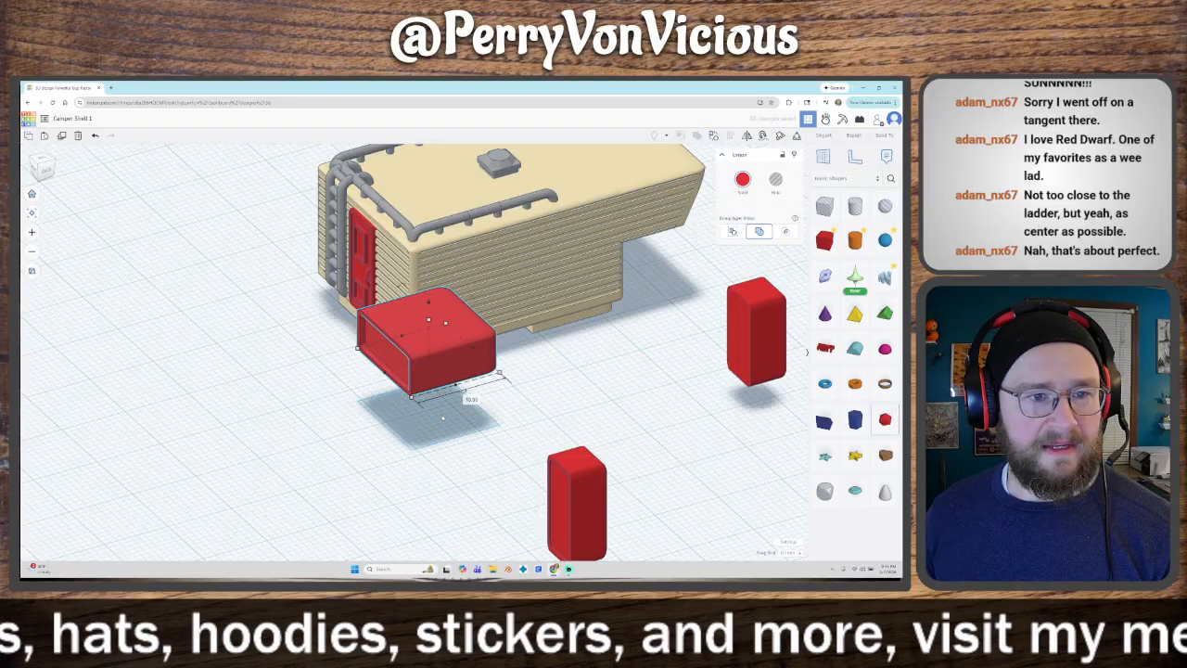
pyautogui.moveTo(473, 351); pyautogui.dragTo(376, 369, button='right')
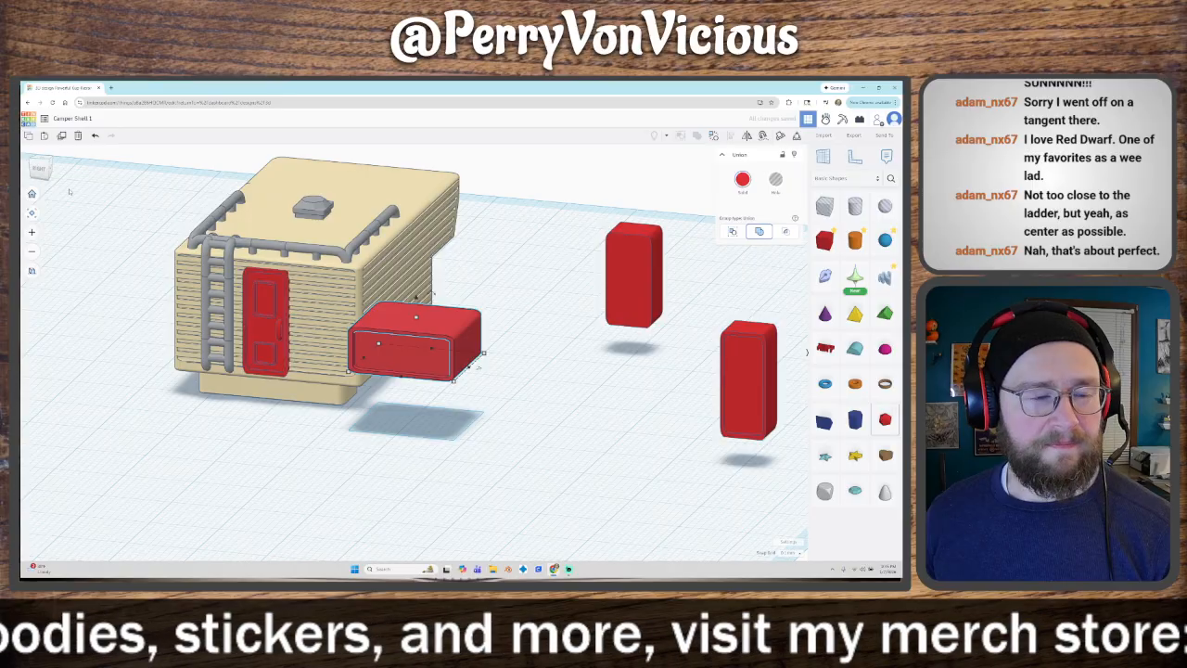
pyautogui.click(39, 168)
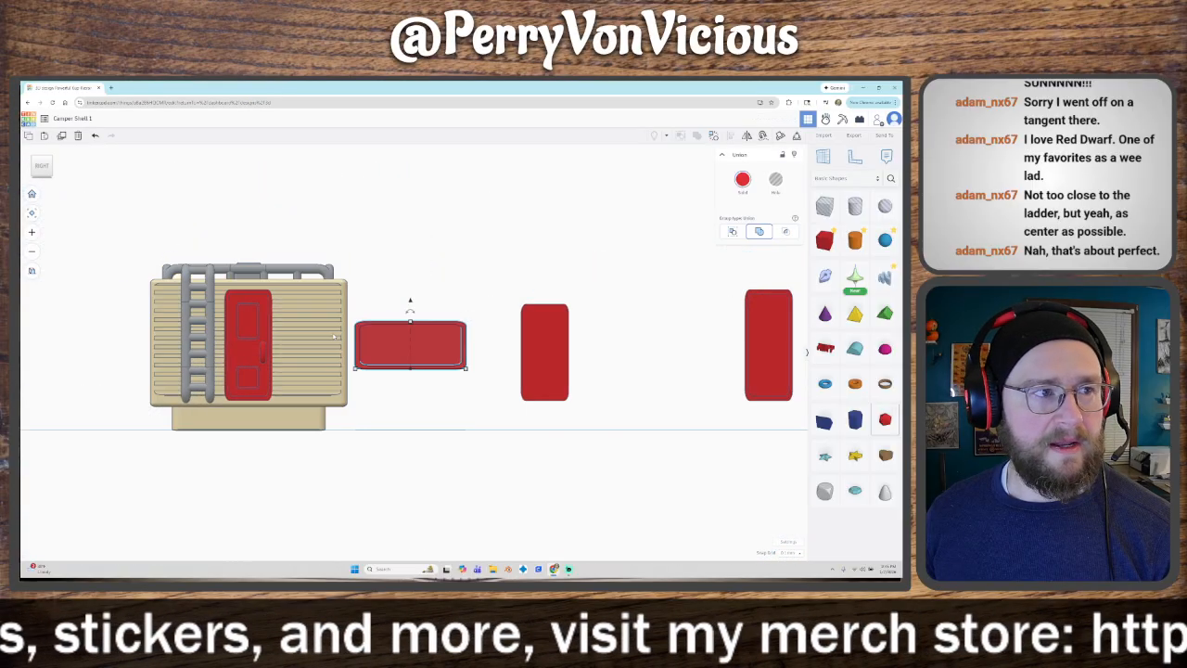
pyautogui.moveTo(448, 332); pyautogui.dragTo(369, 332)
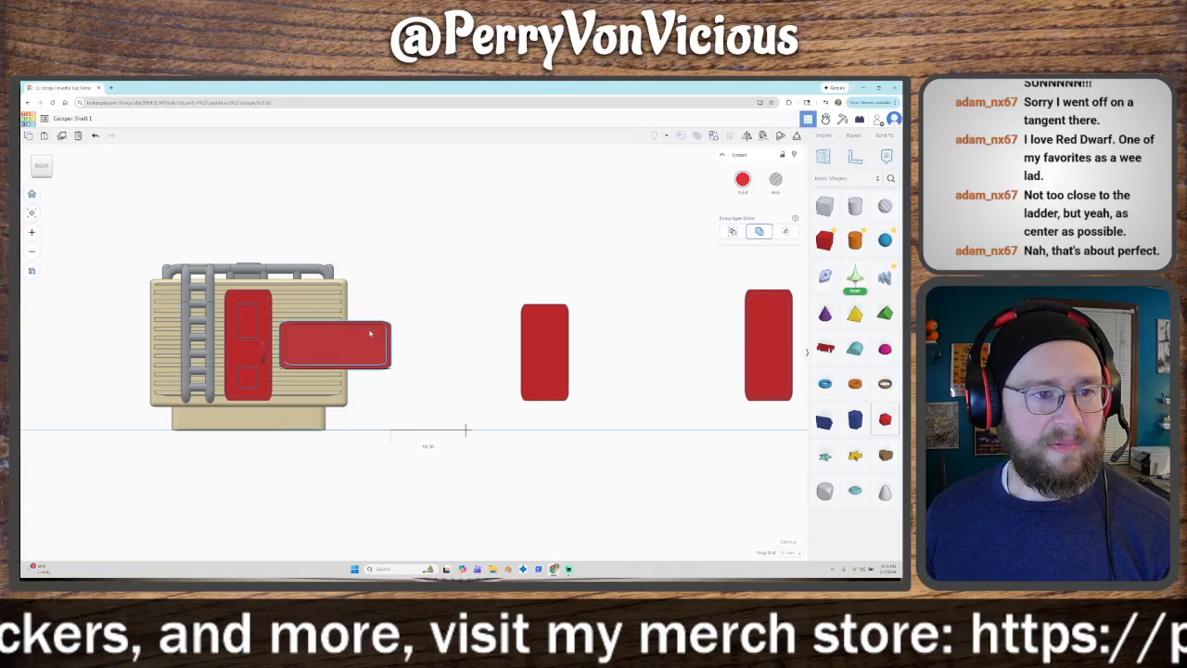
pyautogui.moveTo(417, 377); pyautogui.dragTo(419, 401, button='right')
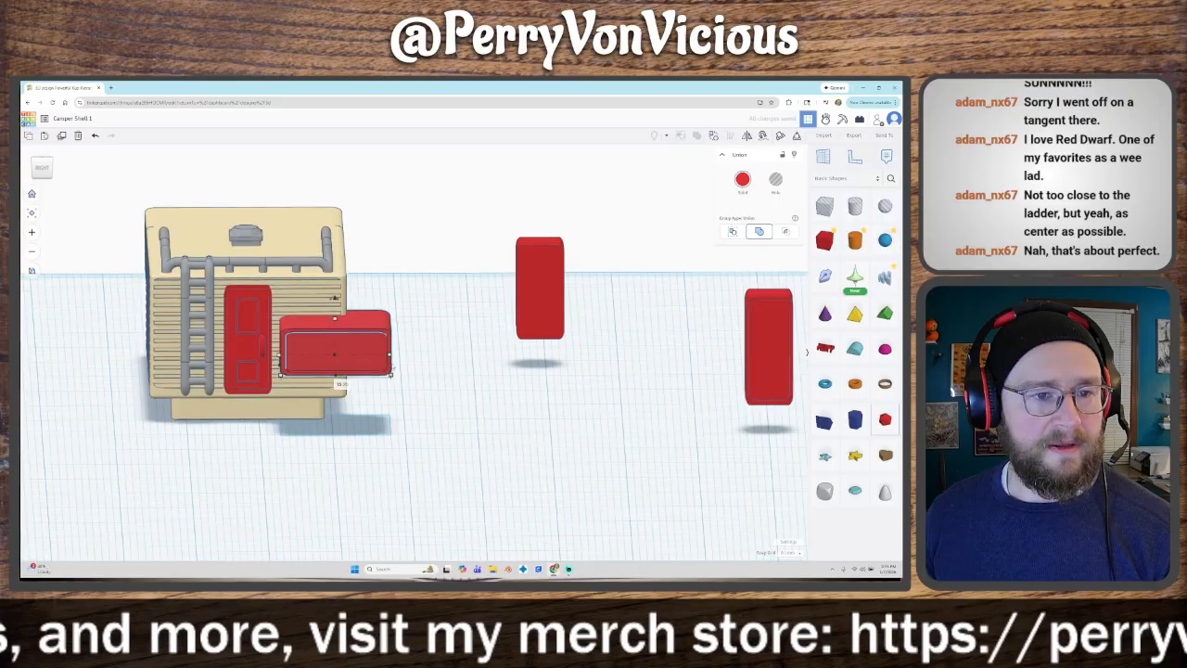
# Step: Shrink the horizontal block to a small window between the door and the wall's edge, and raise it to the upper wall
pyautogui.moveTo(390, 373); pyautogui.dragTo(336, 375)
pyautogui.moveTo(308, 321); pyautogui.dragTo(303, 346)
pyautogui.click(42, 168)
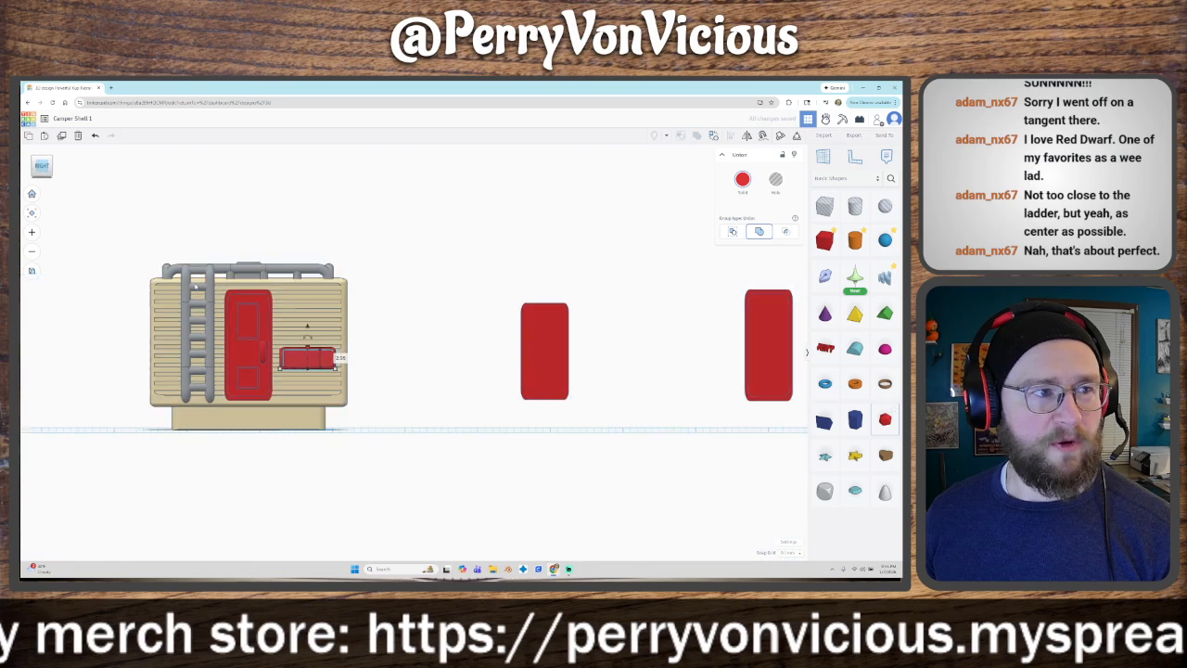
pyautogui.moveTo(307, 327); pyautogui.dragTo(314, 283)
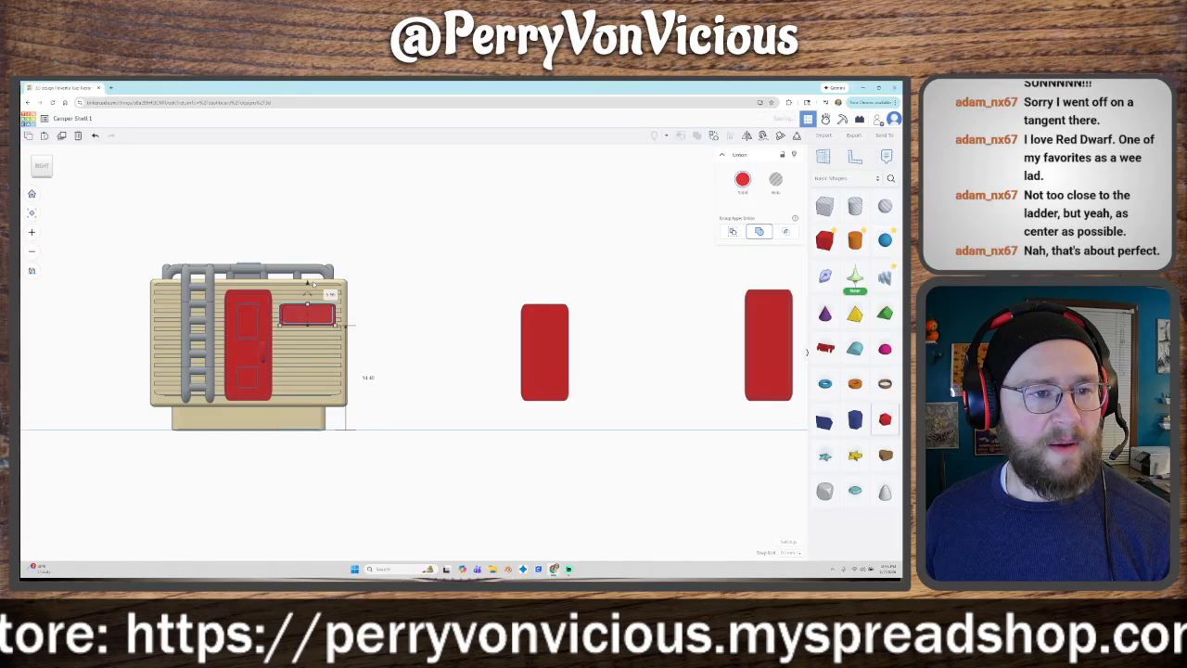
# Step: Push the window block into the camper's rear wall until only its recessed front frame protrudes slightly
pyautogui.moveTo(412, 355); pyautogui.dragTo(317, 397, button='right')
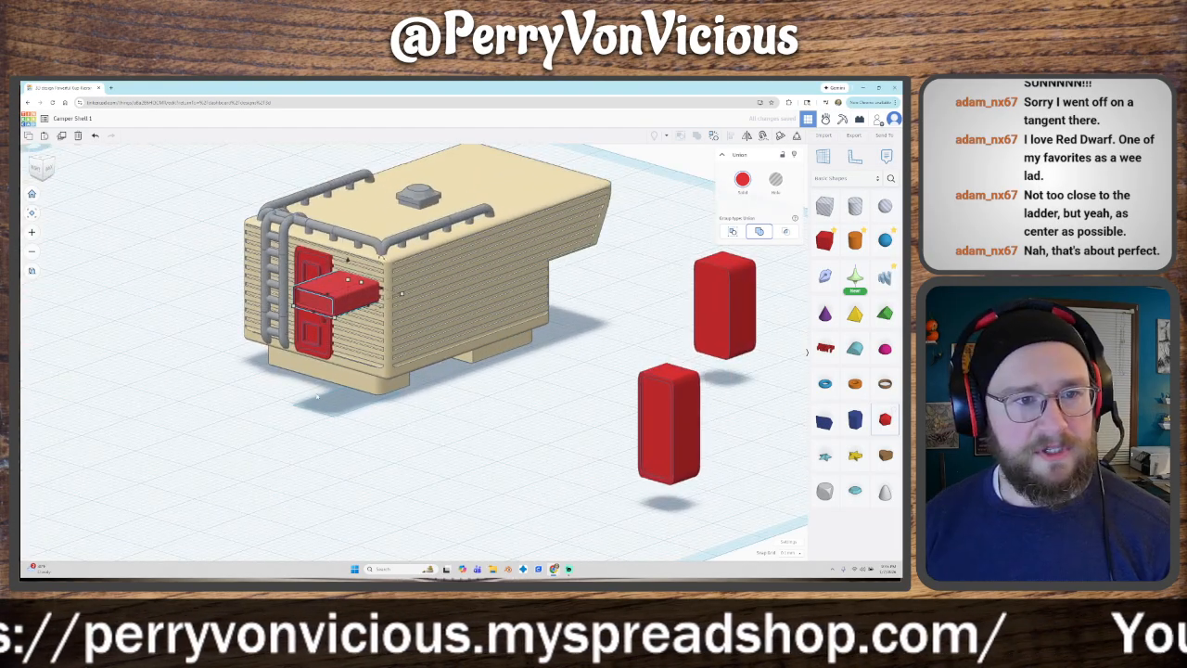
pyautogui.press('Right')
pyautogui.press('Right')
pyautogui.press('Right')
pyautogui.press('Right')
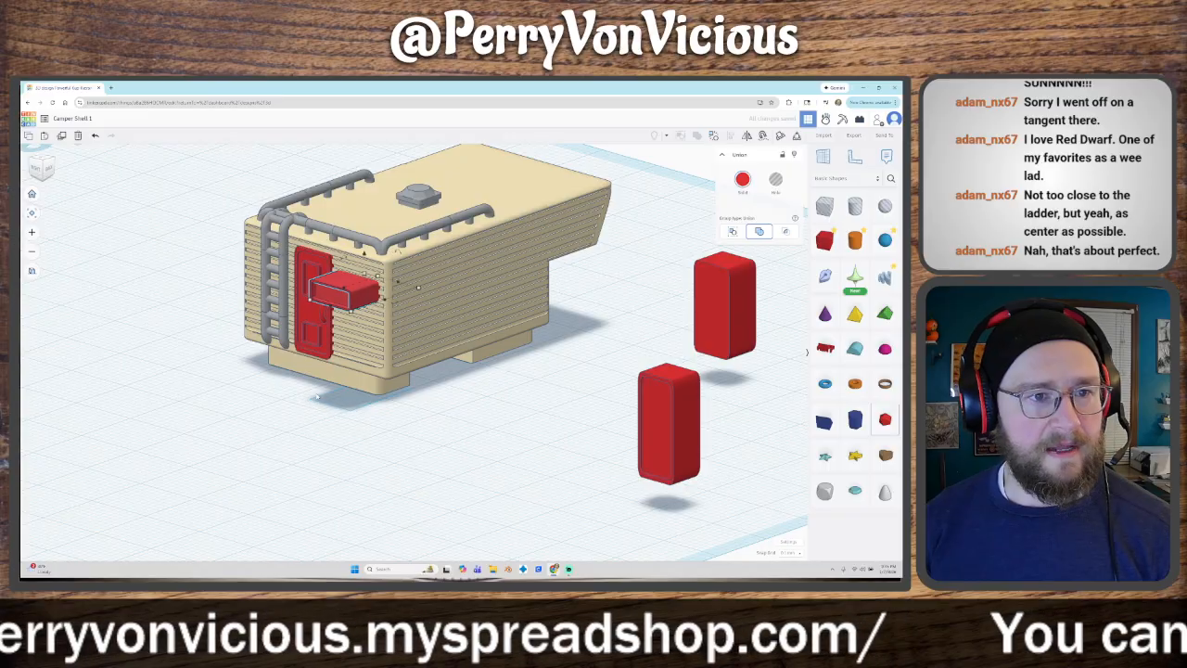
pyautogui.press('Right')
pyautogui.press('Right')
pyautogui.press('Right')
pyautogui.press('Right')
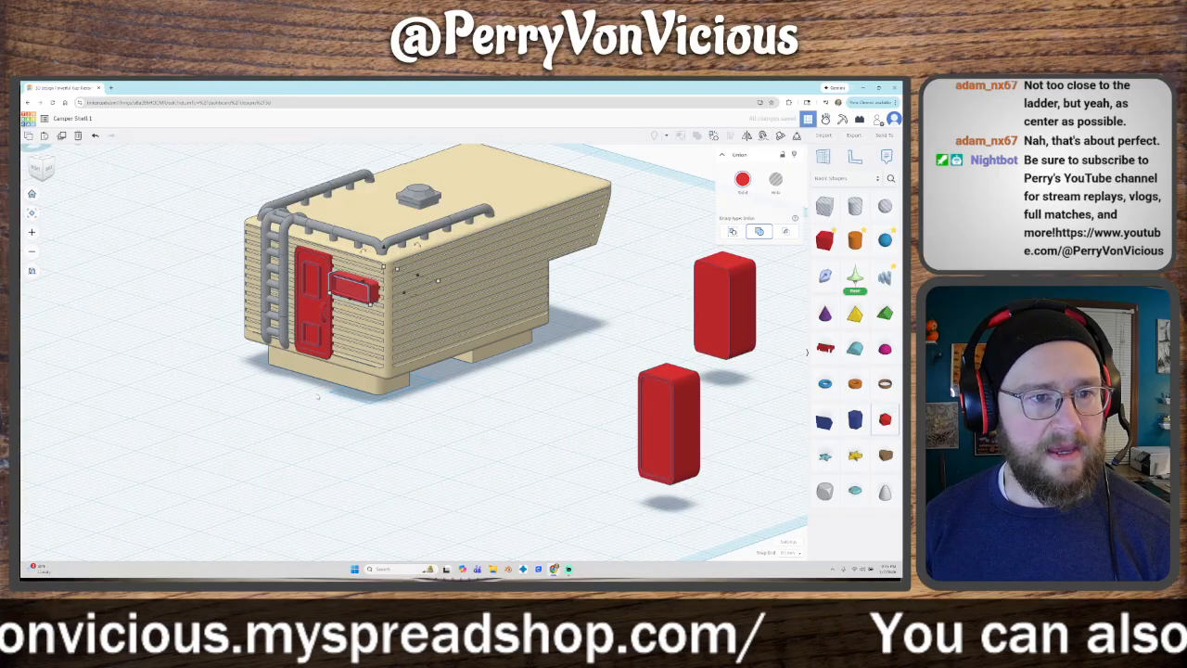
pyautogui.press('Up')
pyautogui.press('Up')
pyautogui.press('Up')
pyautogui.press('Up')
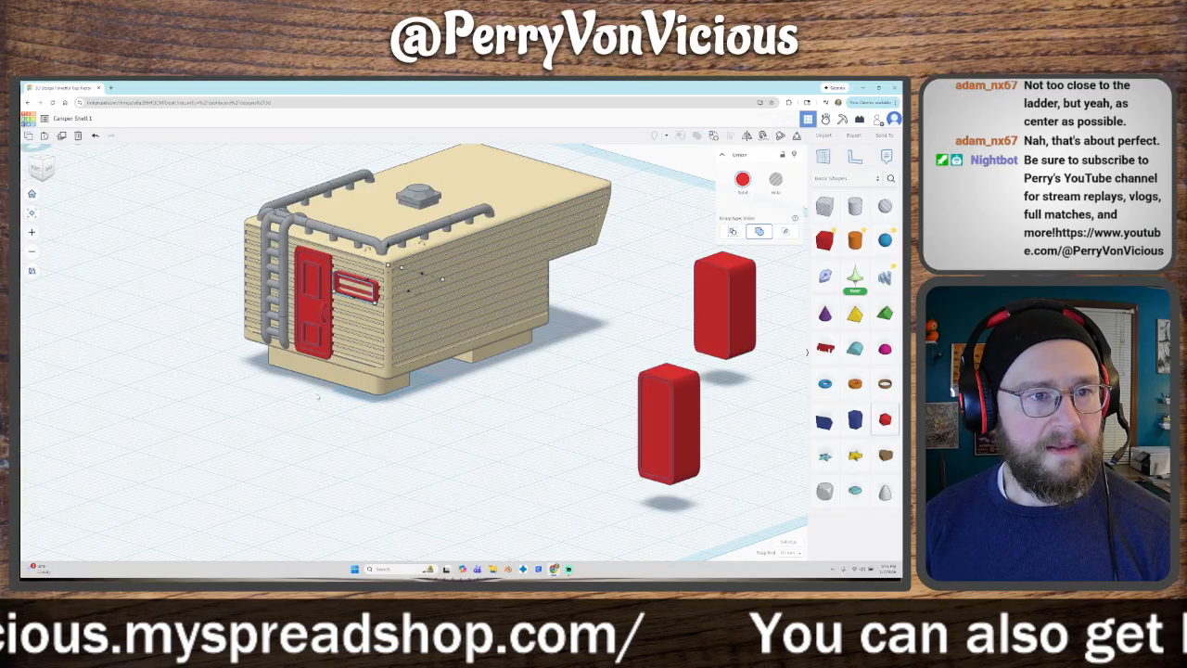
pyautogui.press('Down')
pyautogui.press('Down')
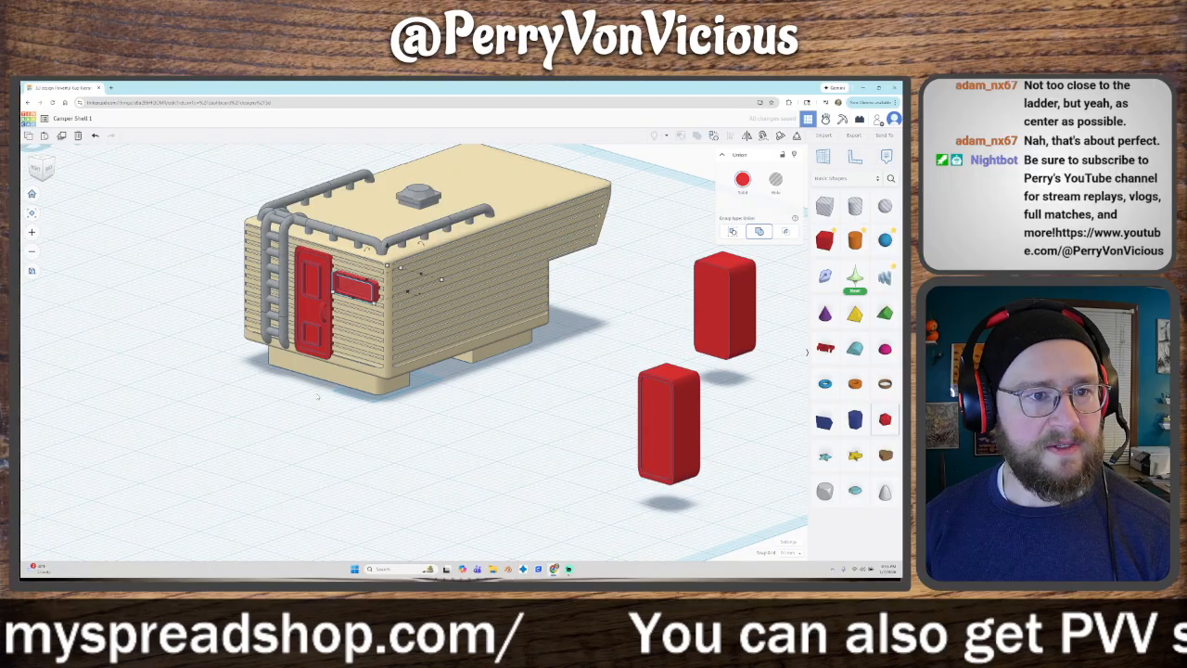
pyautogui.click(308, 454)
pyautogui.moveTo(308, 454)
pyautogui.mouseDown(button='right')
pyautogui.moveTo(454, 446)
pyautogui.moveTo(324, 457)
pyautogui.mouseUp(button='right')
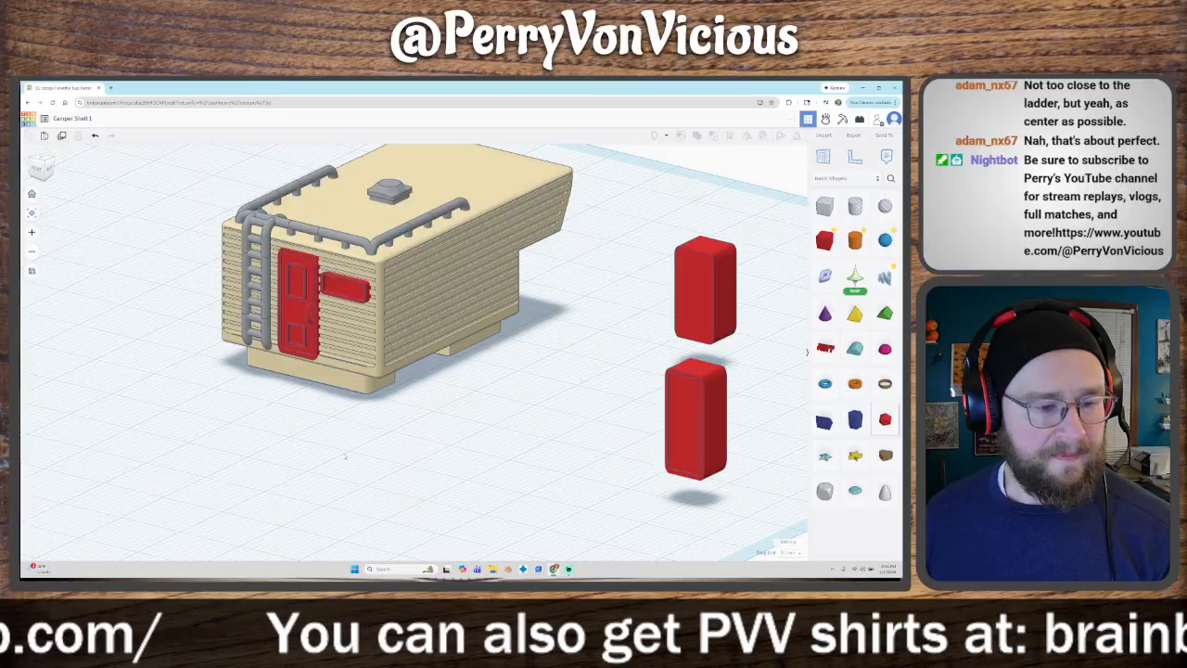
# Step: Place a cylinder on the workplane beside the camper and increase its number of sides
pyautogui.moveTo(289, 451); pyautogui.dragTo(379, 435, button='right')
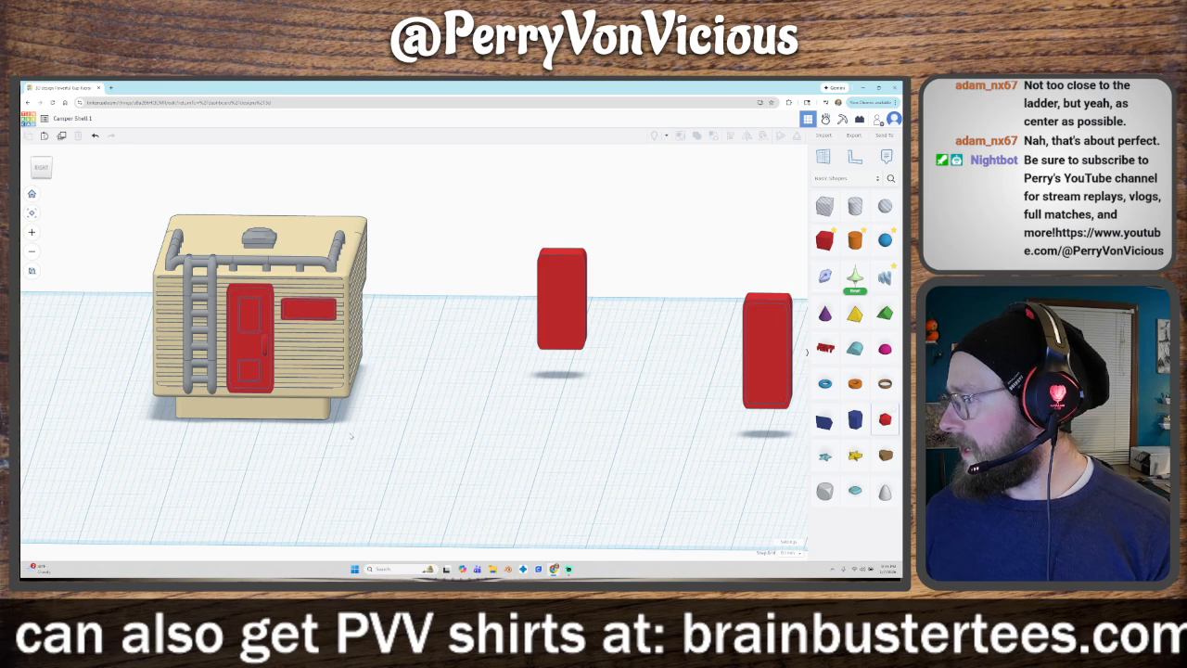
pyautogui.moveTo(352, 437); pyautogui.dragTo(309, 378, button='right')
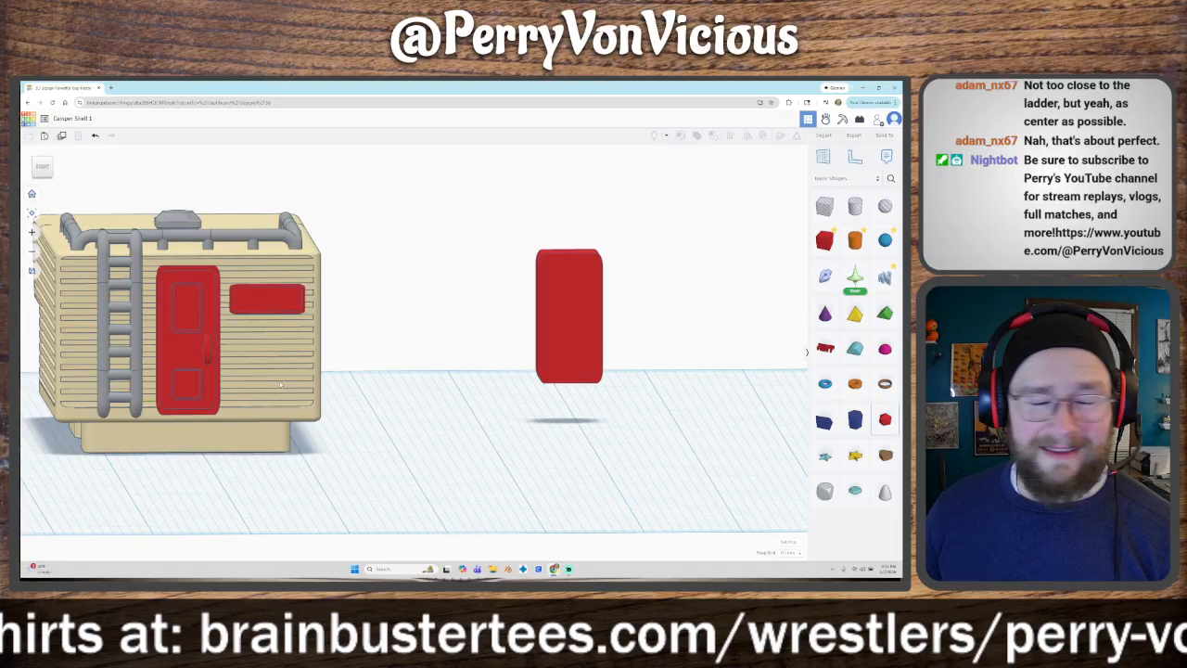
pyautogui.moveTo(281, 383); pyautogui.dragTo(343, 421, button='right')
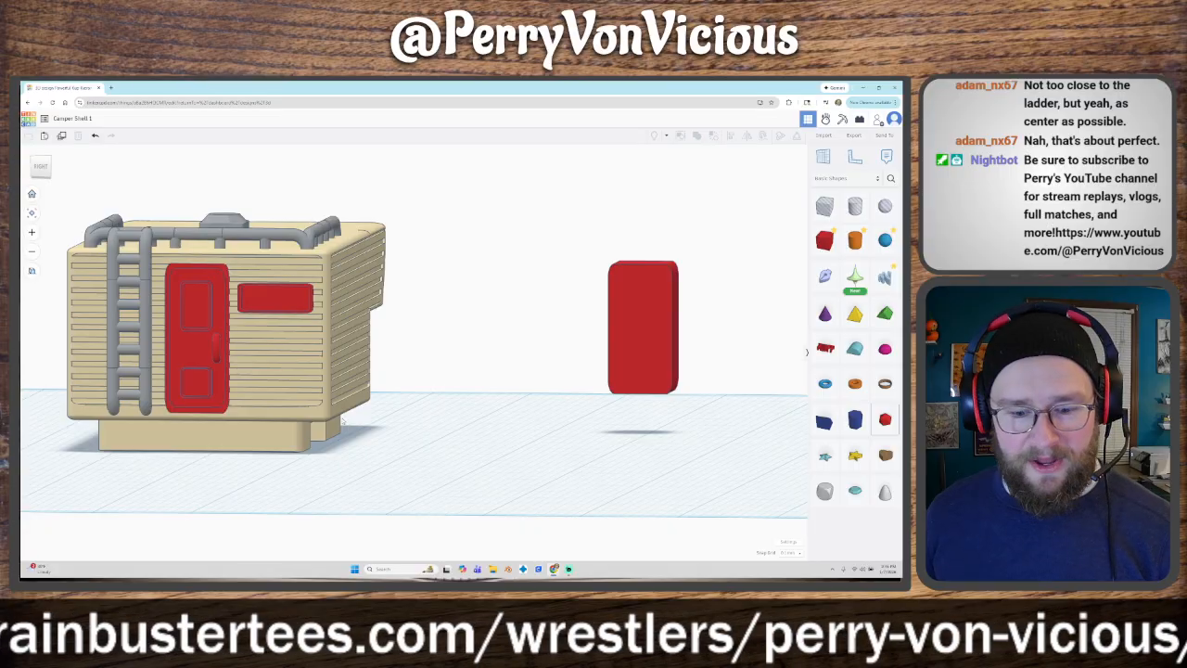
pyautogui.moveTo(343, 420); pyautogui.dragTo(277, 437, button='right')
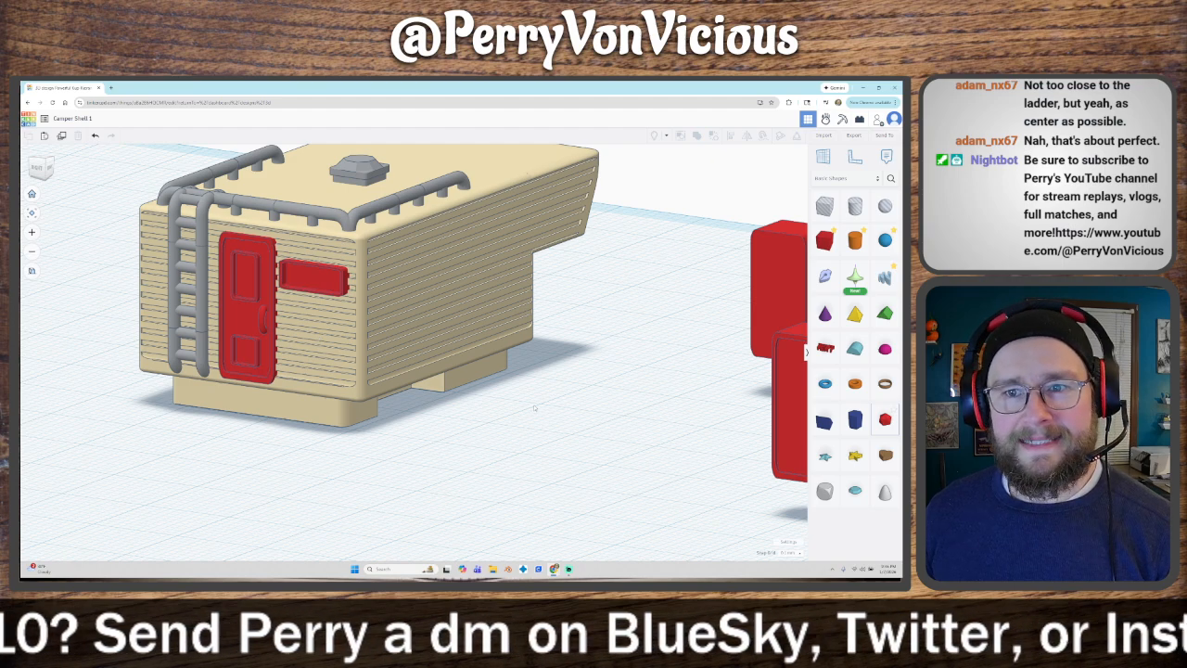
pyautogui.moveTo(760, 320); pyautogui.dragTo(639, 393)
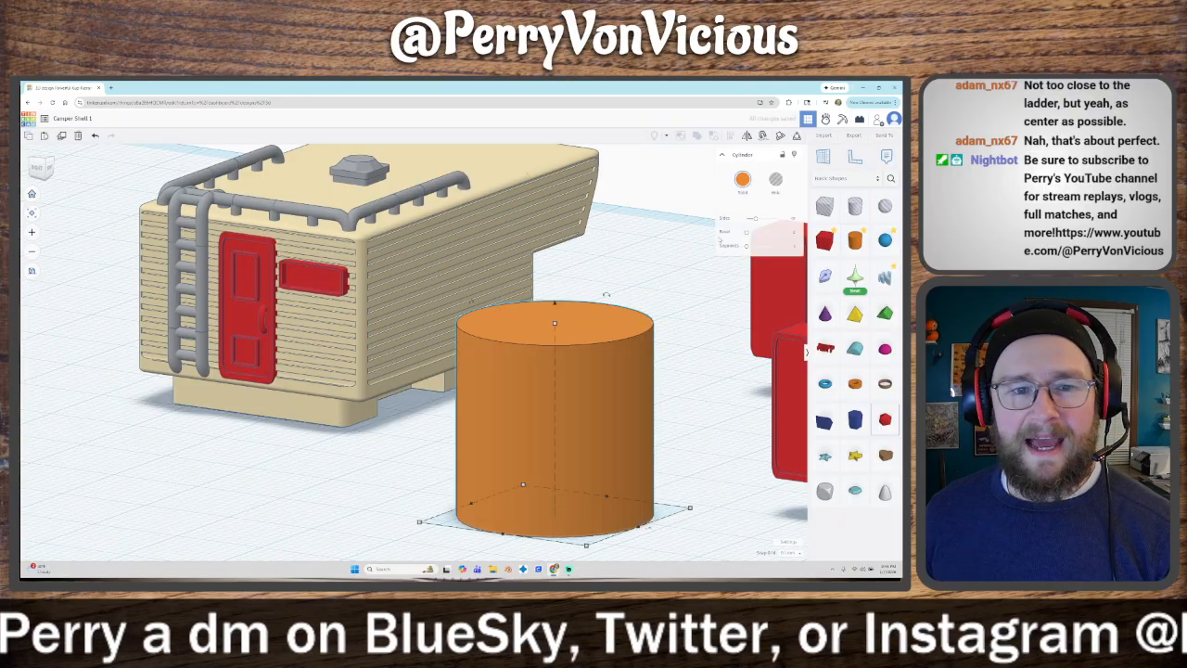
pyautogui.moveTo(760, 223); pyautogui.dragTo(775, 219)
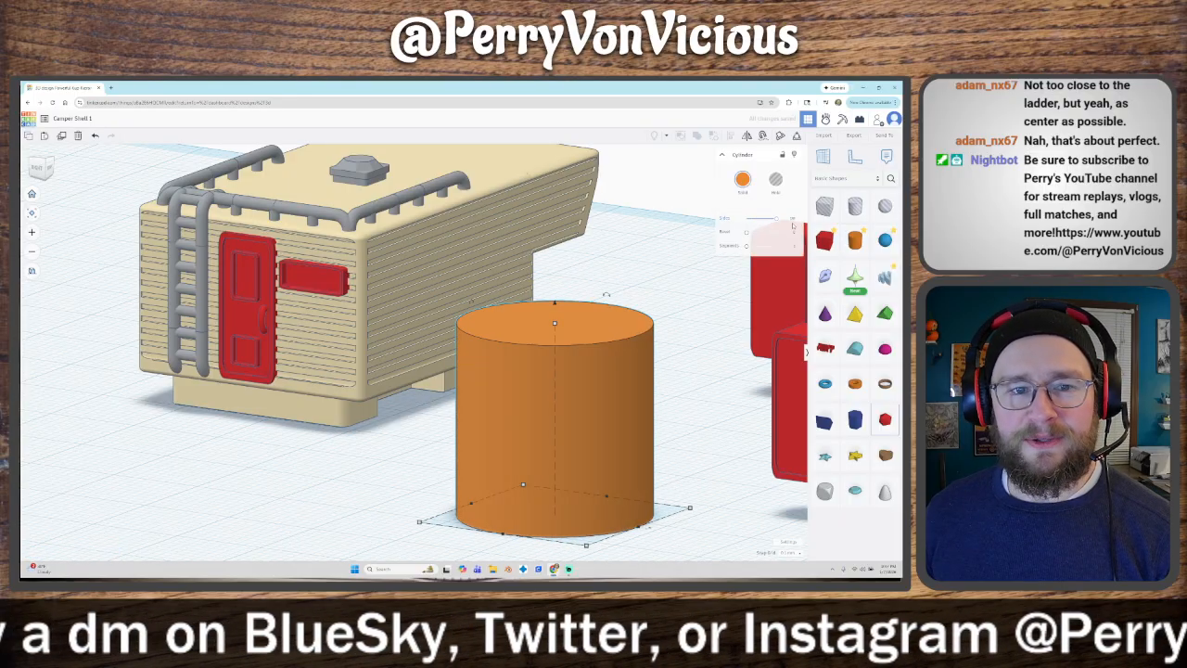